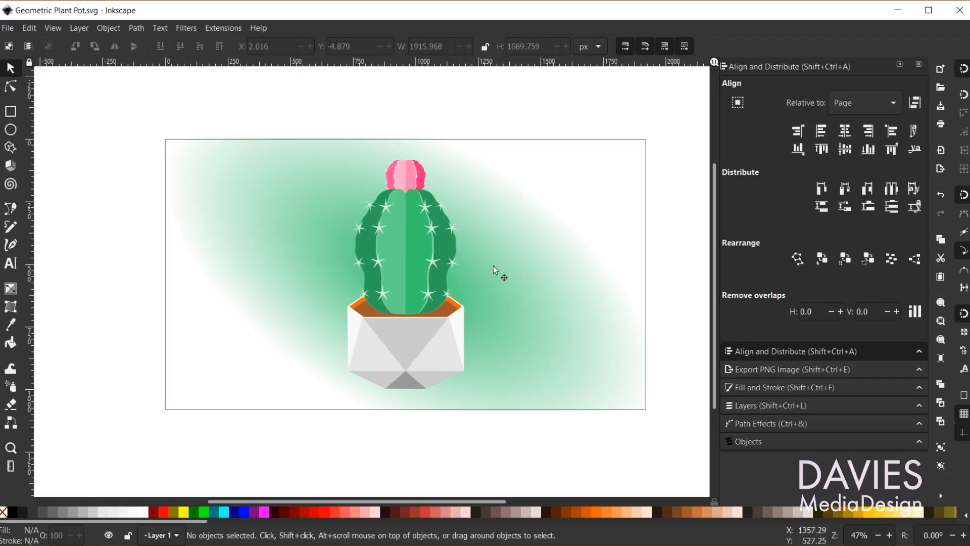
Create a new blank document and set its display units to px in the document properties
{"action": "left_click", "coordinate": [8, 27]}
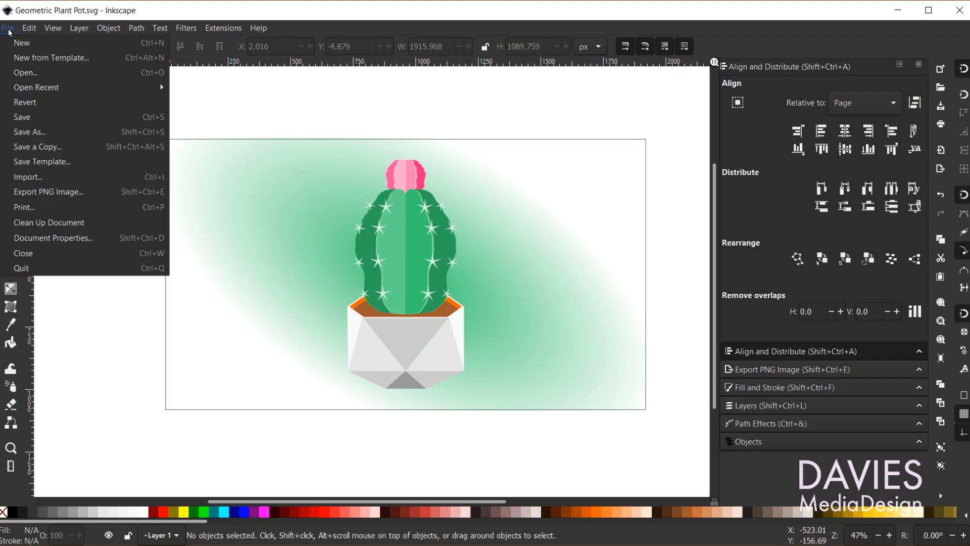
{"action": "left_click", "coordinate": [27, 46]}
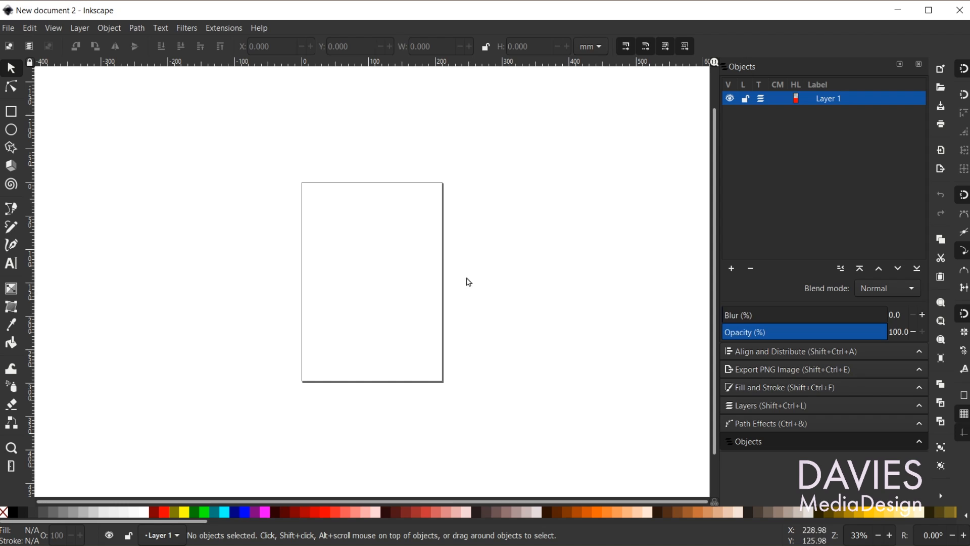
{"action": "left_click", "coordinate": [8, 28]}
{"action": "left_click", "coordinate": [66, 239]}
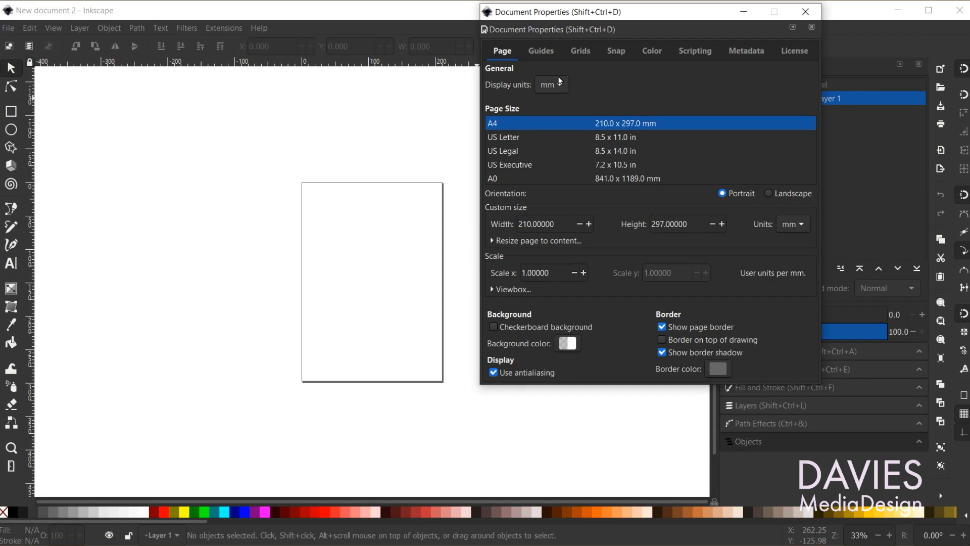
{"action": "left_click", "coordinate": [554, 87]}
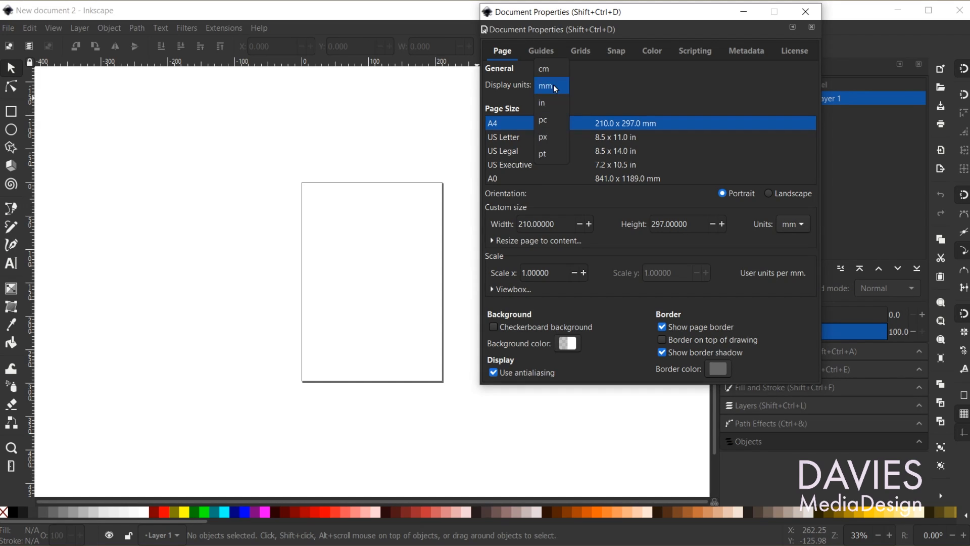
{"action": "left_click", "coordinate": [551, 137]}
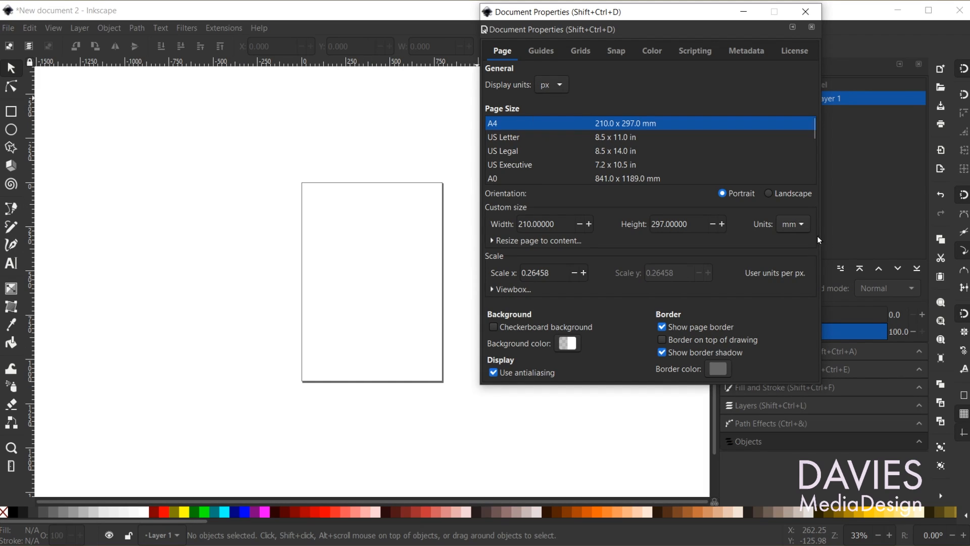
Set a custom page size of 1920 by 1080 px, with the page border on top of the drawing and no border shadow
{"action": "left_click", "coordinate": [800, 224]}
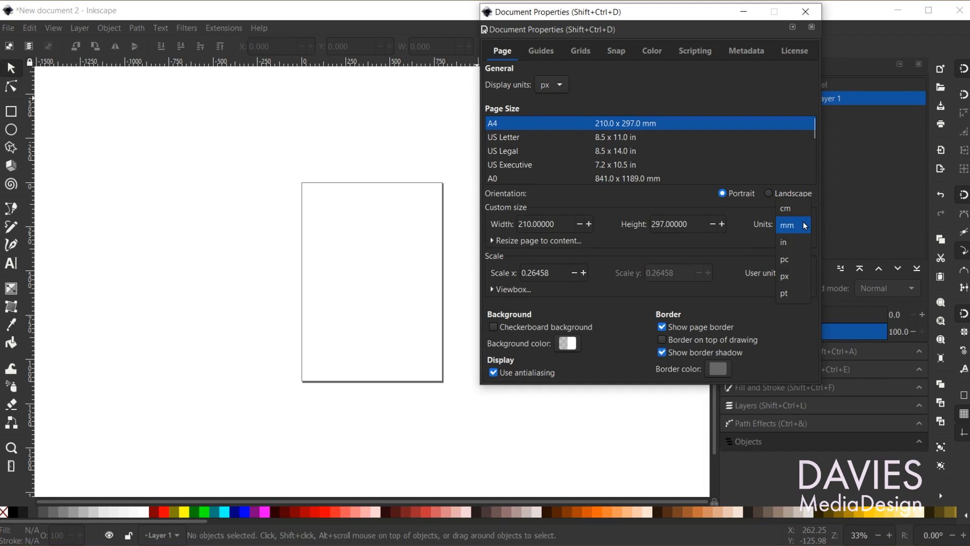
{"action": "left_click", "coordinate": [799, 274]}
{"action": "left_click_drag", "start_coordinate": [552, 224], "coordinate": [511, 228]}
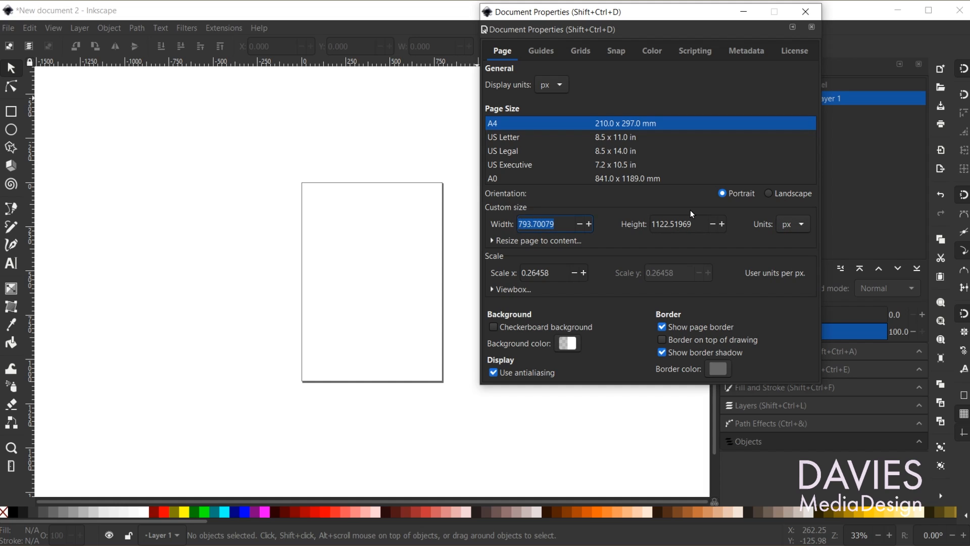
{"action": "type", "text": "1920"}
{"action": "key", "text": "Tab"}
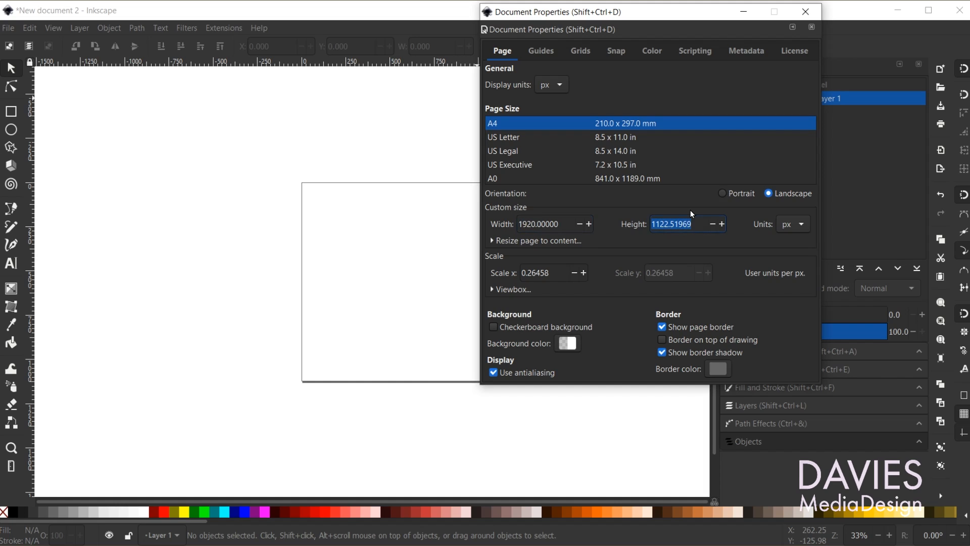
{"action": "type", "text": "1080"}
{"action": "left_click", "coordinate": [662, 340]}
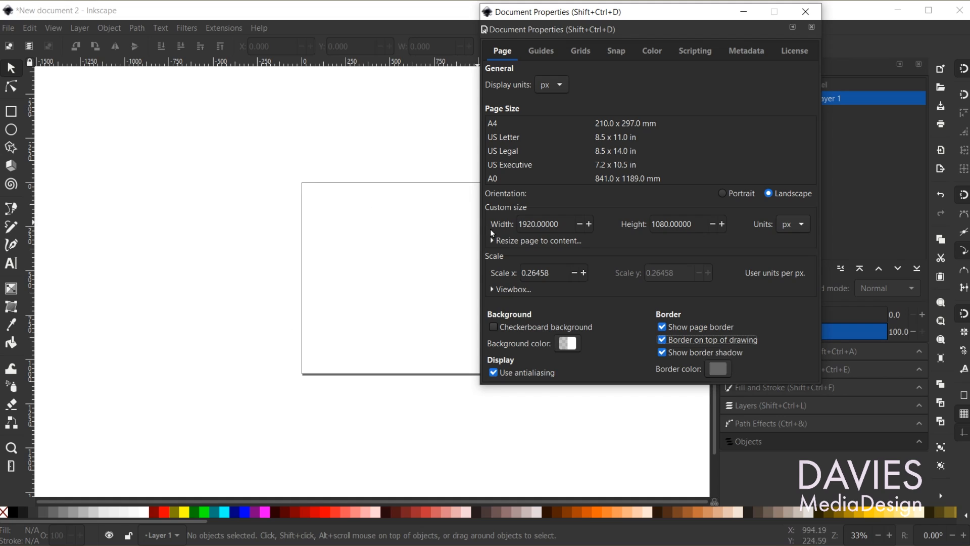
{"action": "left_click", "coordinate": [662, 352]}
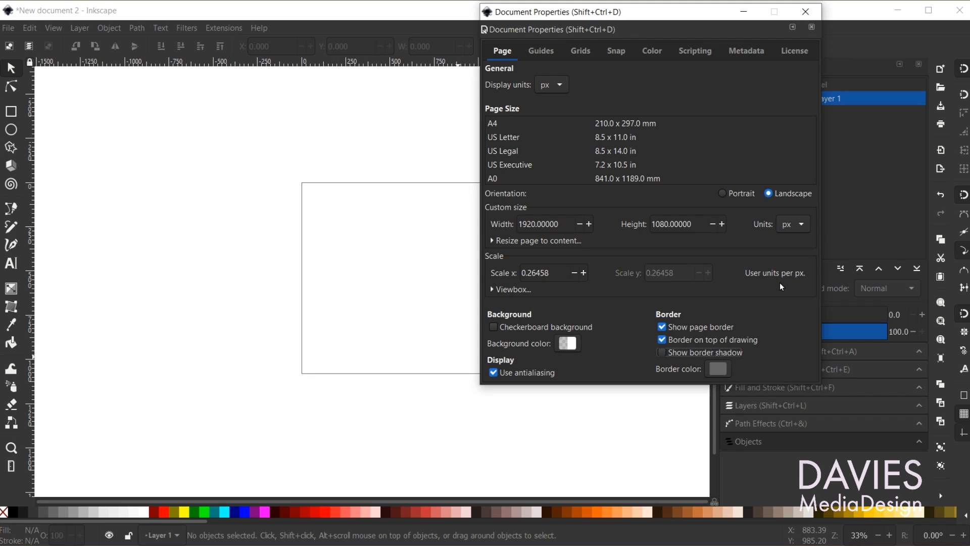
Add an axonometric grid to the document and align its origin to the page center
{"action": "left_click", "coordinate": [581, 50]}
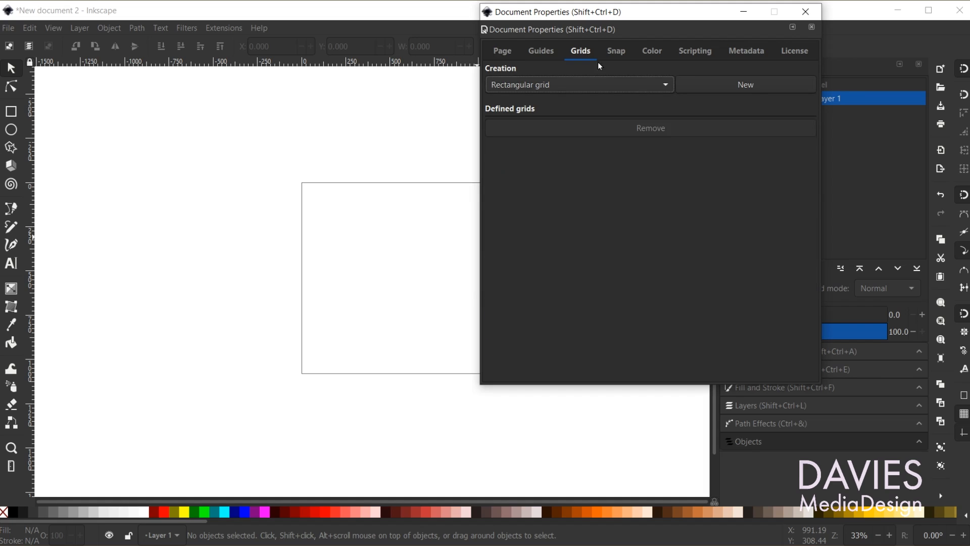
{"action": "left_click", "coordinate": [667, 85]}
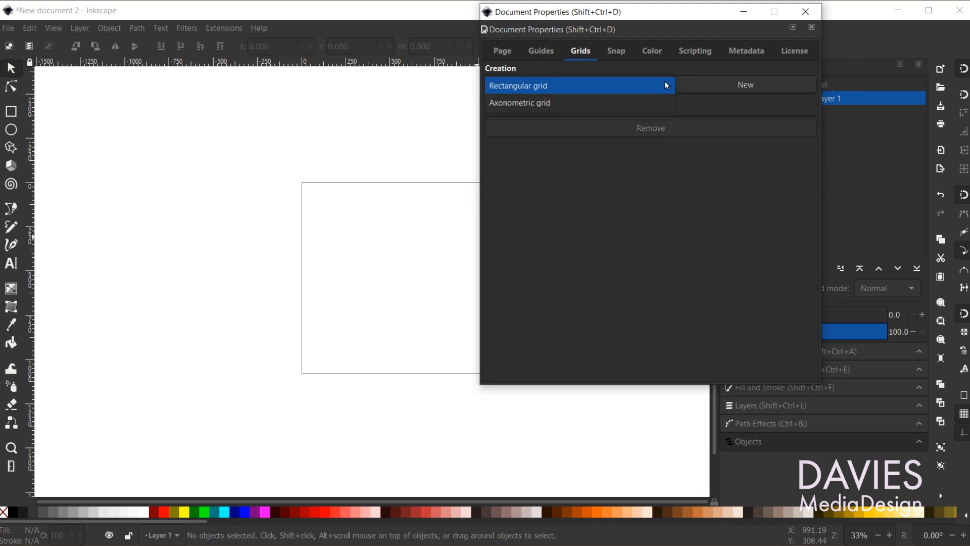
{"action": "left_click", "coordinate": [650, 104]}
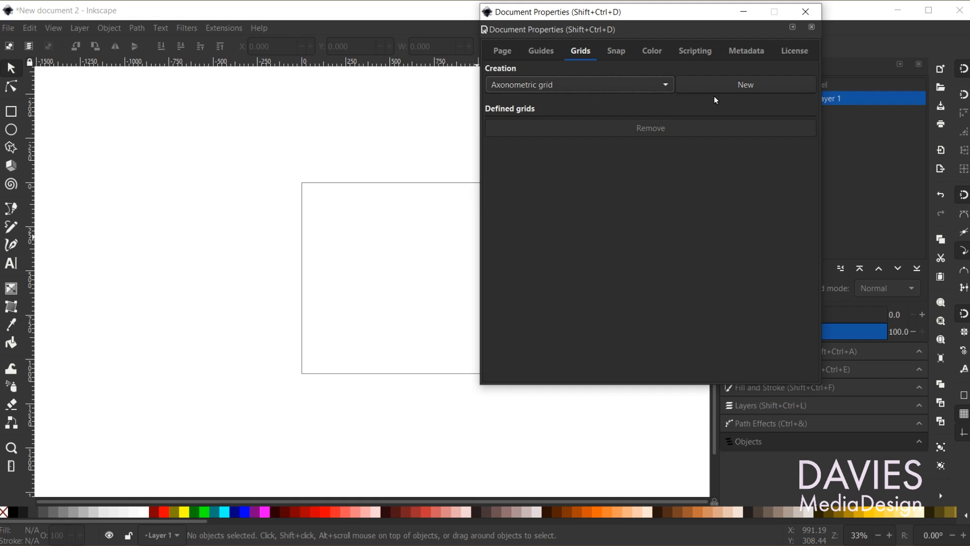
{"action": "left_click", "coordinate": [732, 85]}
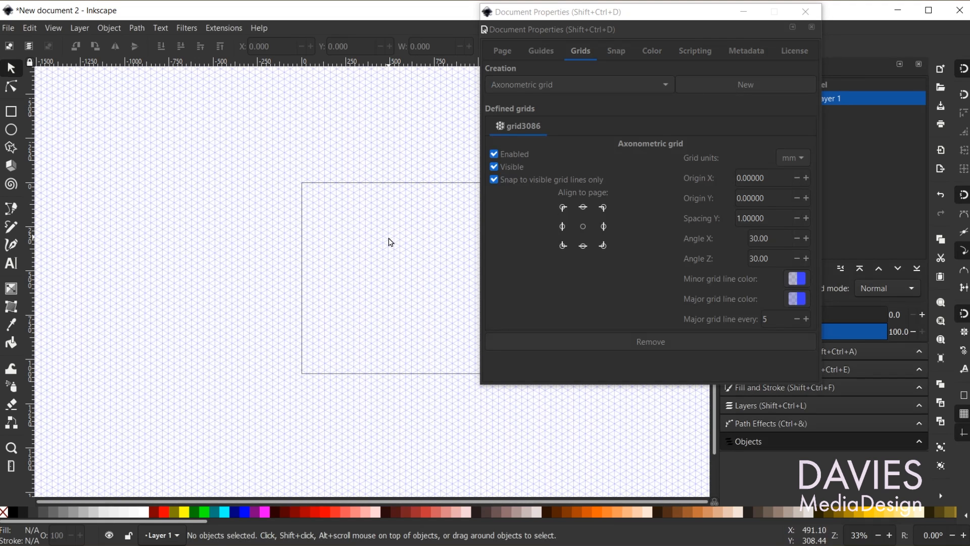
{"action": "left_click", "coordinate": [583, 226]}
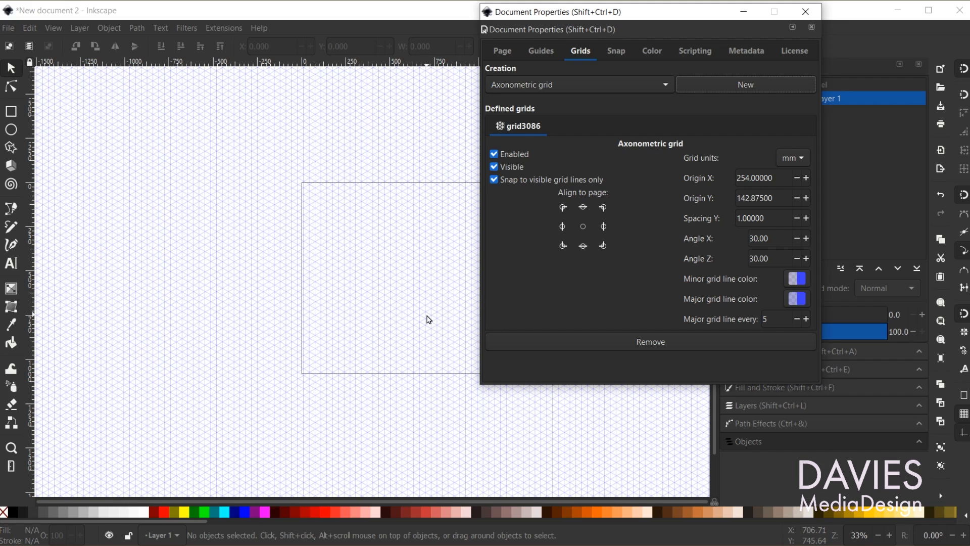
{"action": "left_click", "coordinate": [805, 12]}
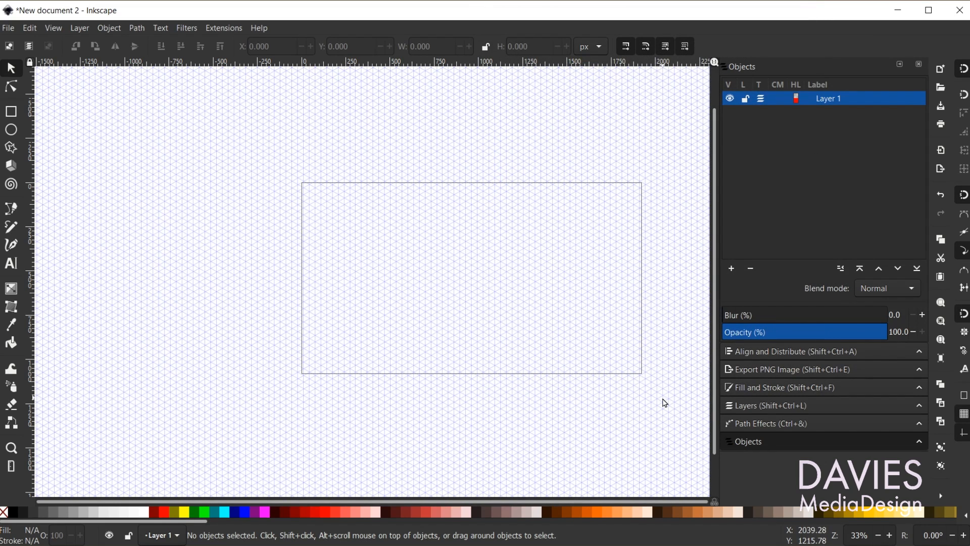
Place a vertical guide at the page's horizontal center, at X 960 px
{"action": "scroll", "coordinate": [673, 297], "scroll_direction": "up", "scroll_amount": 1, "text": "ctrl"}
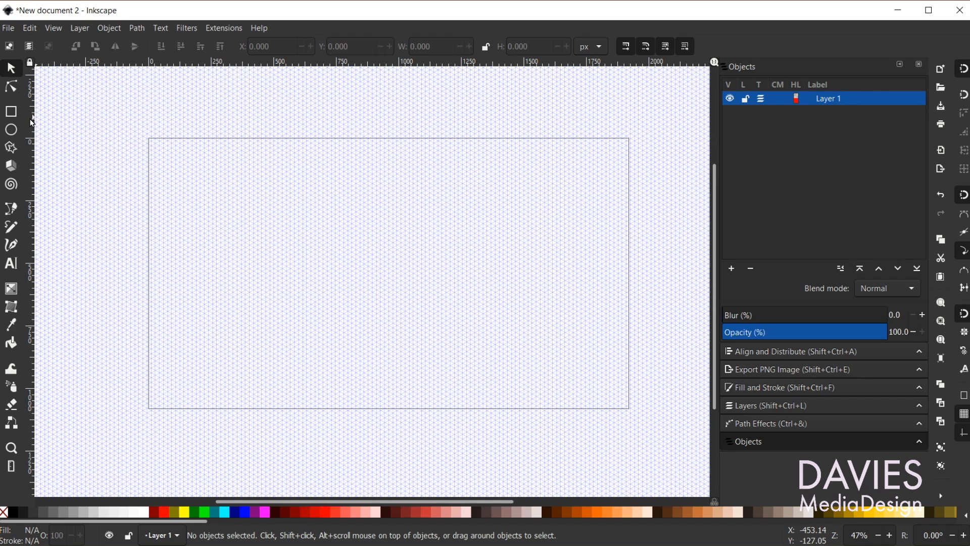
{"action": "left_click_drag", "start_coordinate": [31, 121], "coordinate": [390, 123]}
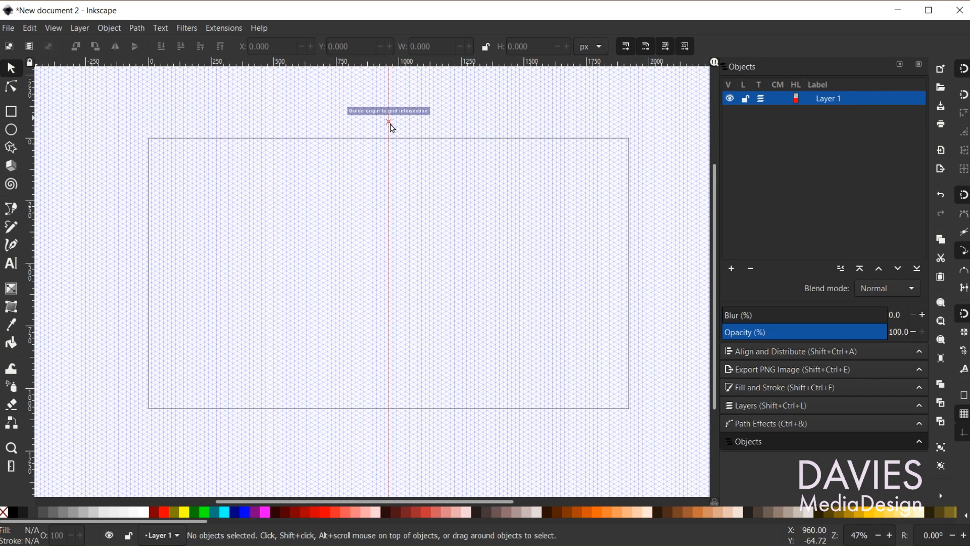
{"action": "double_click", "coordinate": [388, 200]}
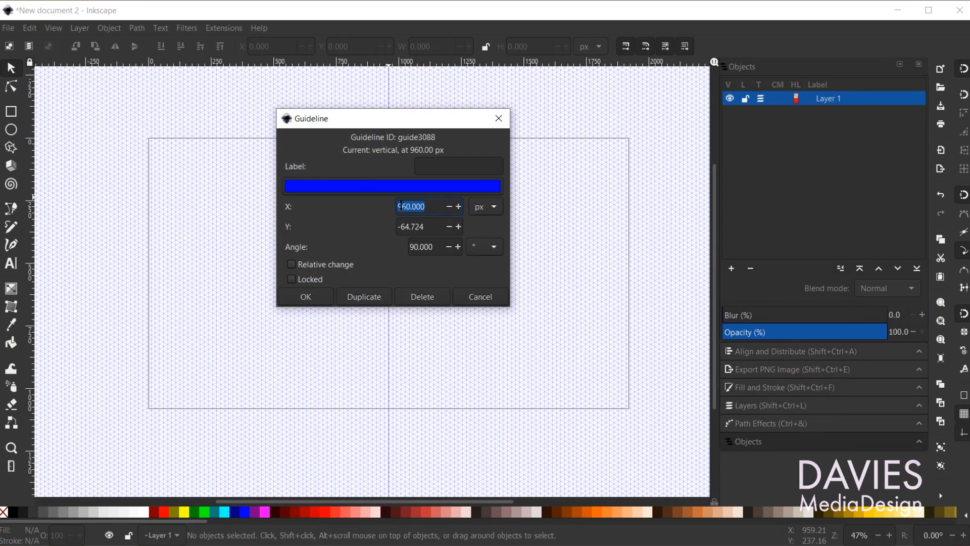
{"action": "left_click", "coordinate": [429, 207]}
{"action": "left_click_drag", "start_coordinate": [422, 207], "coordinate": [395, 211]}
{"action": "left_click", "coordinate": [314, 297]}
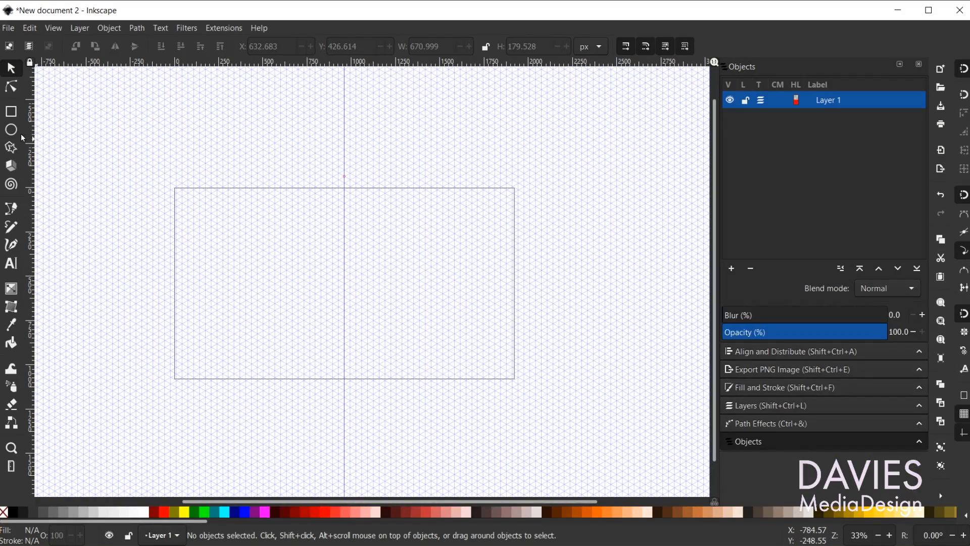
Draw a rectangle about 589 by 189 px in the middle of the page, centered on the vertical guide
{"action": "left_click", "coordinate": [11, 112]}
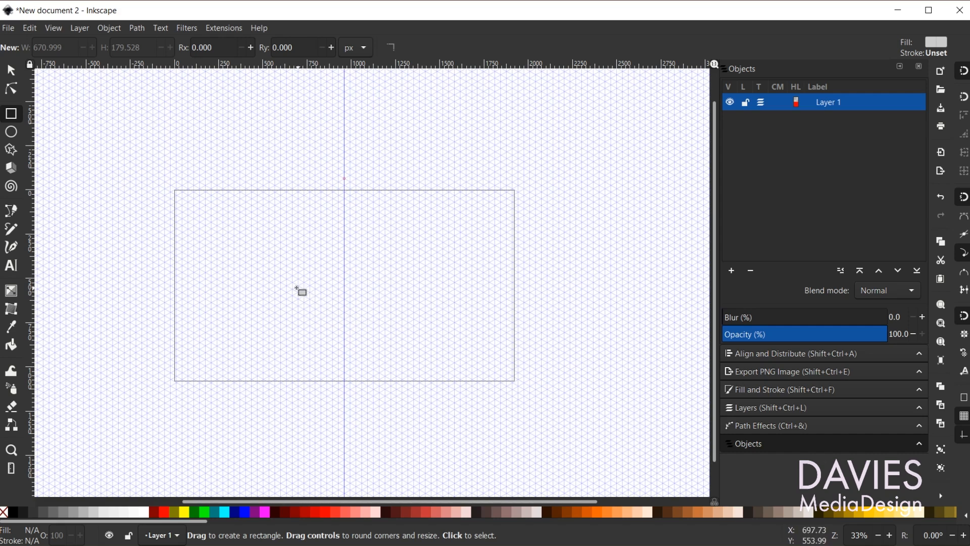
{"action": "left_click_drag", "start_coordinate": [290, 269], "coordinate": [397, 302]}
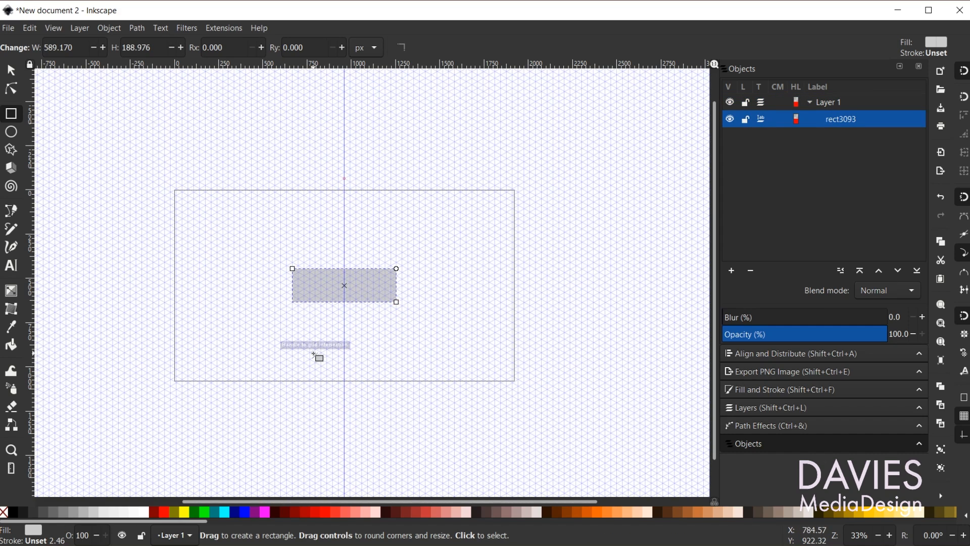
Rename the layer containing the rectangle as Pot
{"action": "left_click", "coordinate": [760, 407]}
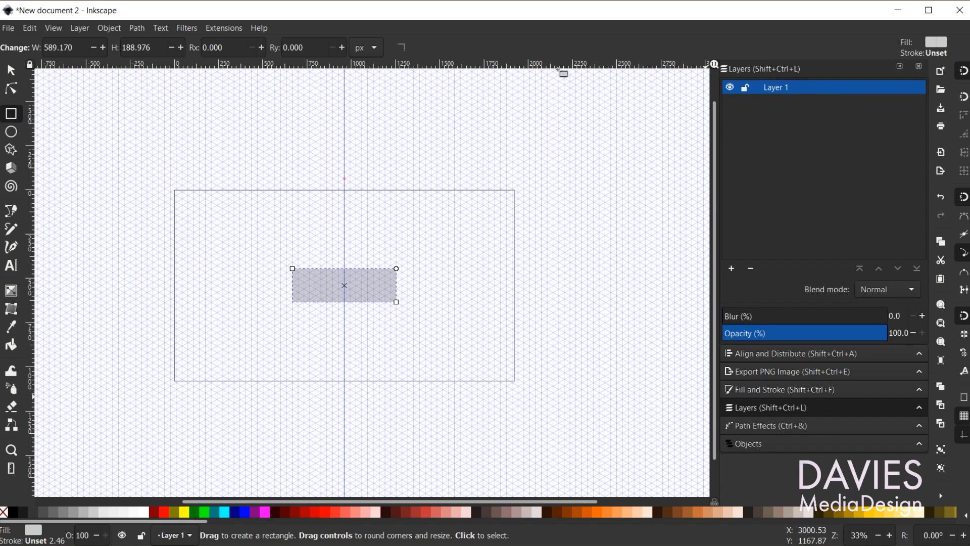
{"action": "left_click", "coordinate": [78, 28]}
{"action": "left_click", "coordinate": [93, 45]}
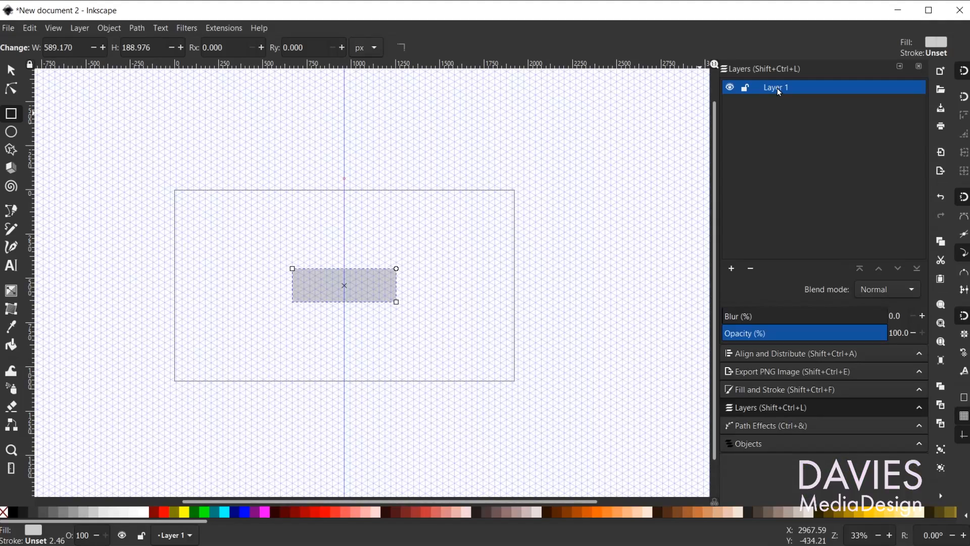
{"action": "double_click", "coordinate": [775, 87]}
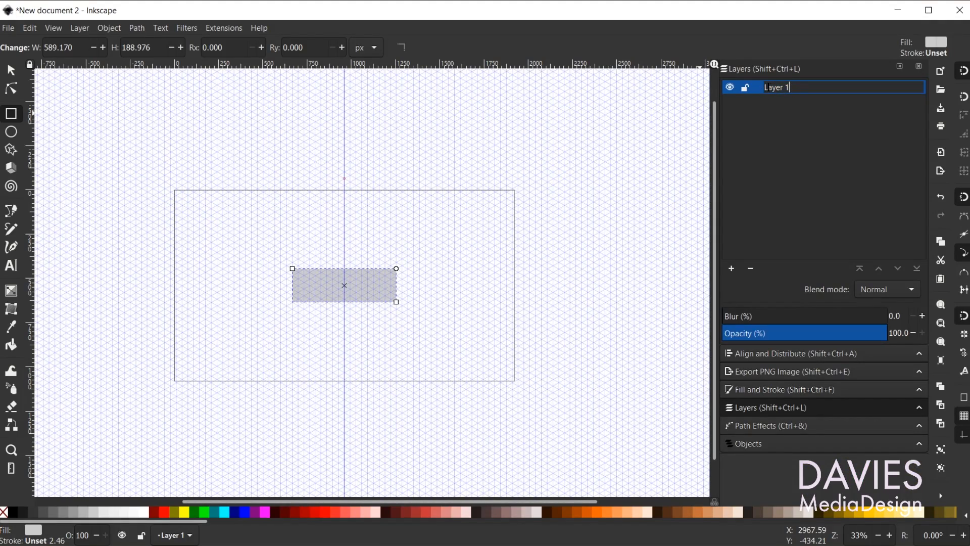
{"action": "double_click", "coordinate": [769, 87]}
{"action": "type", "text": "Pot"}
{"action": "key", "text": "Return"}
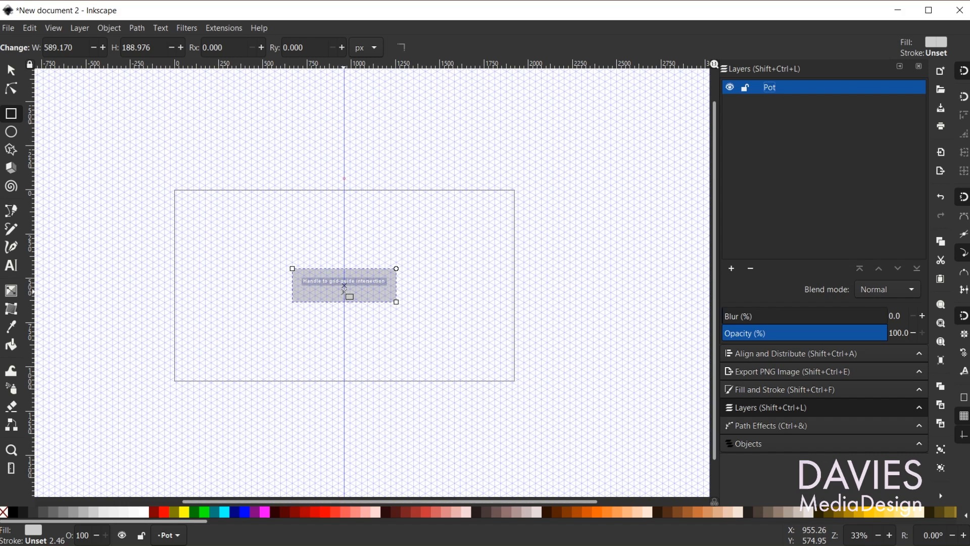
Convert the rectangle to a path and insert a new node at the midpoint of each of its four sides
{"action": "left_click", "coordinate": [137, 28]}
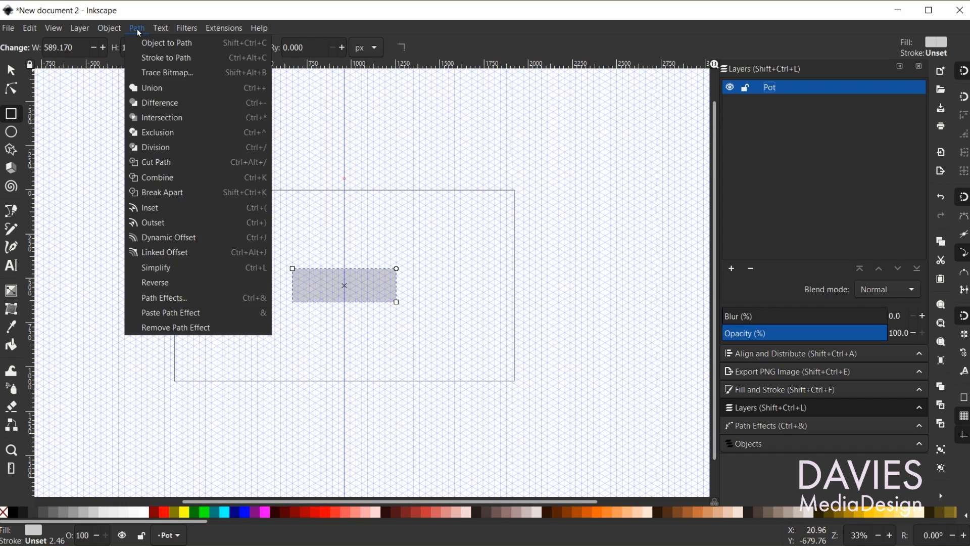
{"action": "left_click", "coordinate": [149, 45]}
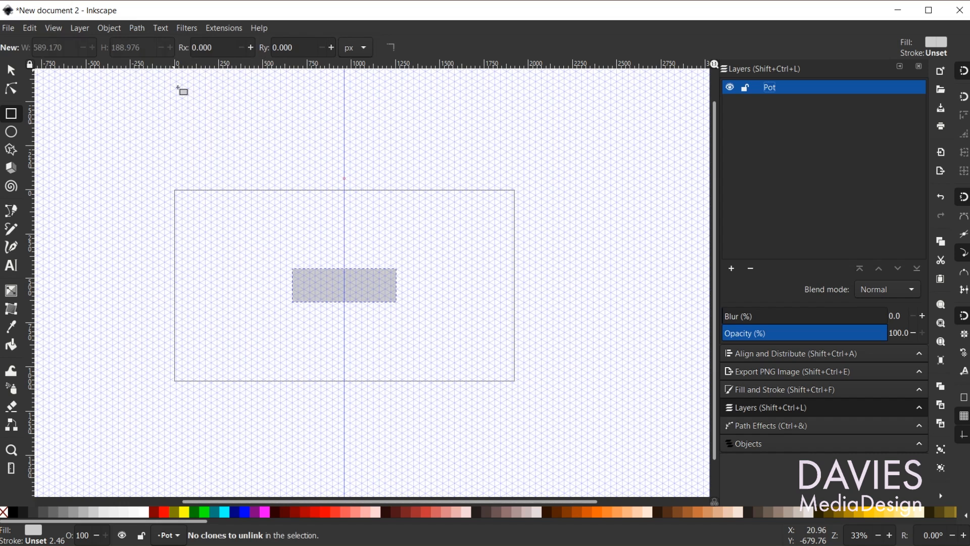
{"action": "scroll", "coordinate": [312, 291], "scroll_direction": "up", "scroll_amount": 2}
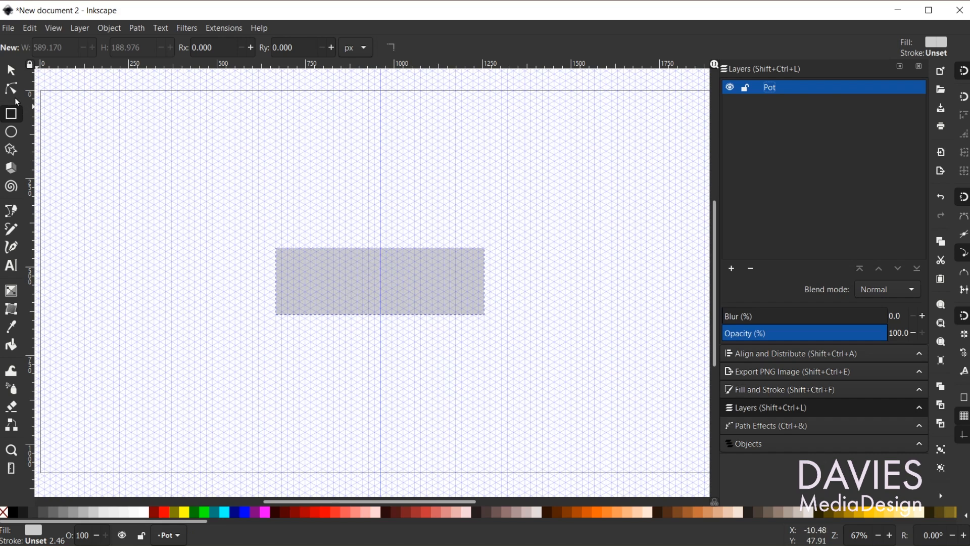
{"action": "left_click", "coordinate": [11, 89]}
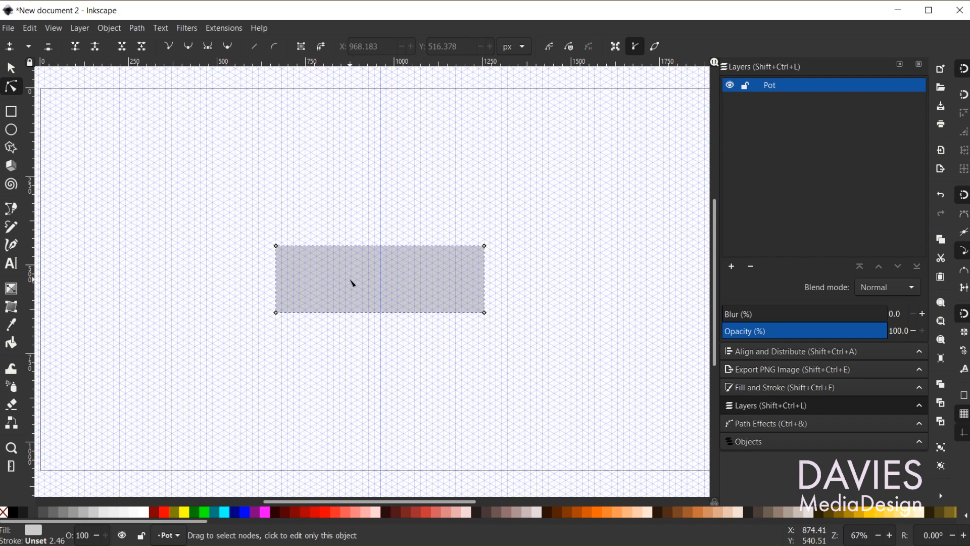
{"action": "left_click", "coordinate": [278, 278]}
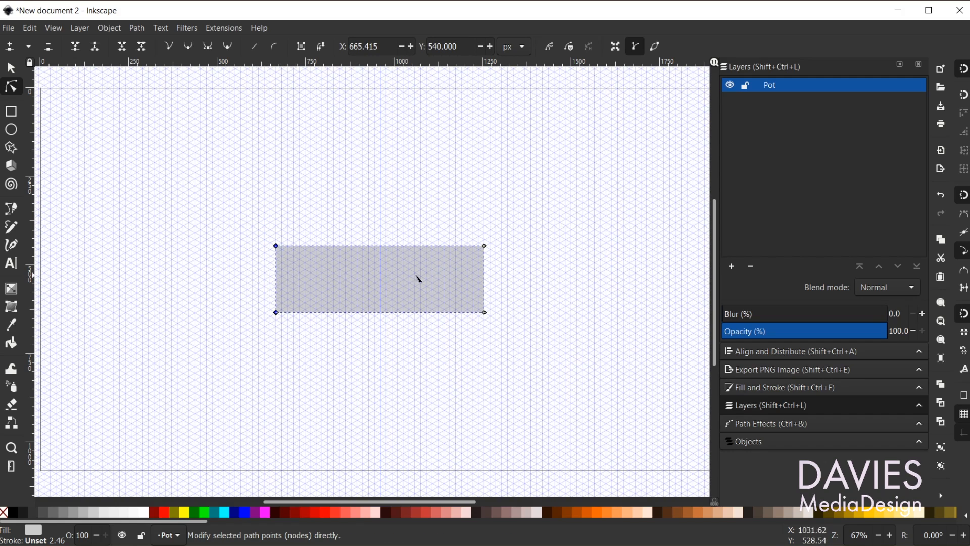
{"action": "left_click", "coordinate": [486, 278], "text": "shift"}
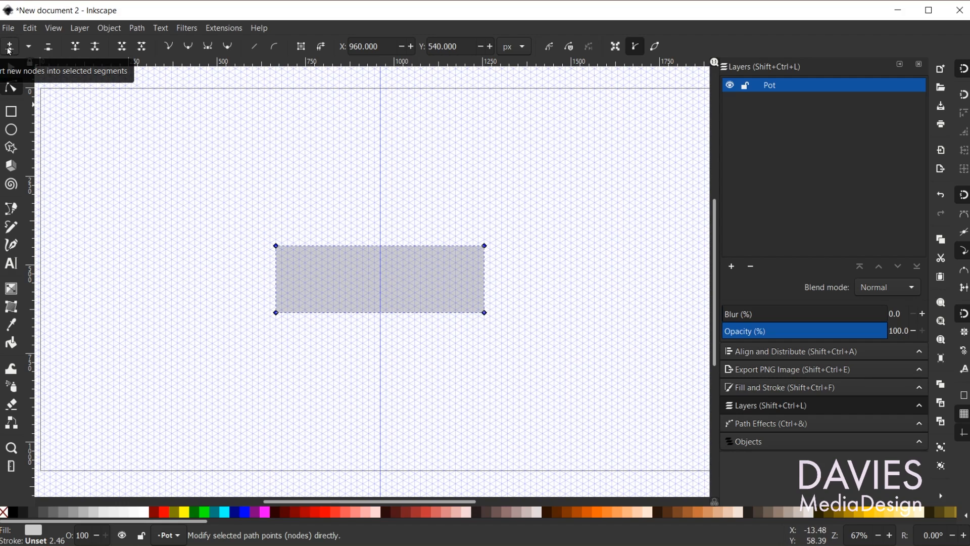
{"action": "left_click", "coordinate": [9, 49]}
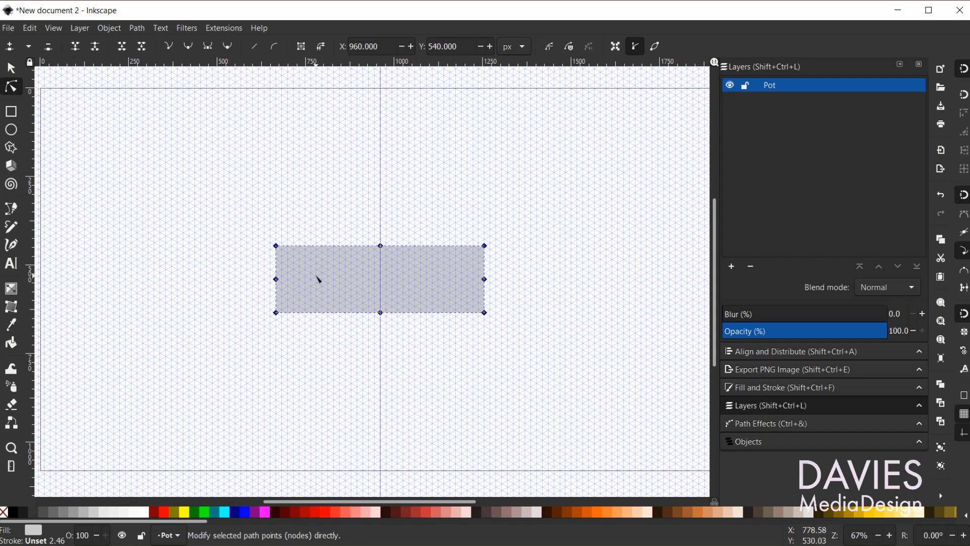
Move the path's left midpoint node outward to a grid intersection at about X 502 px, keeping Y 540 px
{"action": "left_click", "coordinate": [277, 279]}
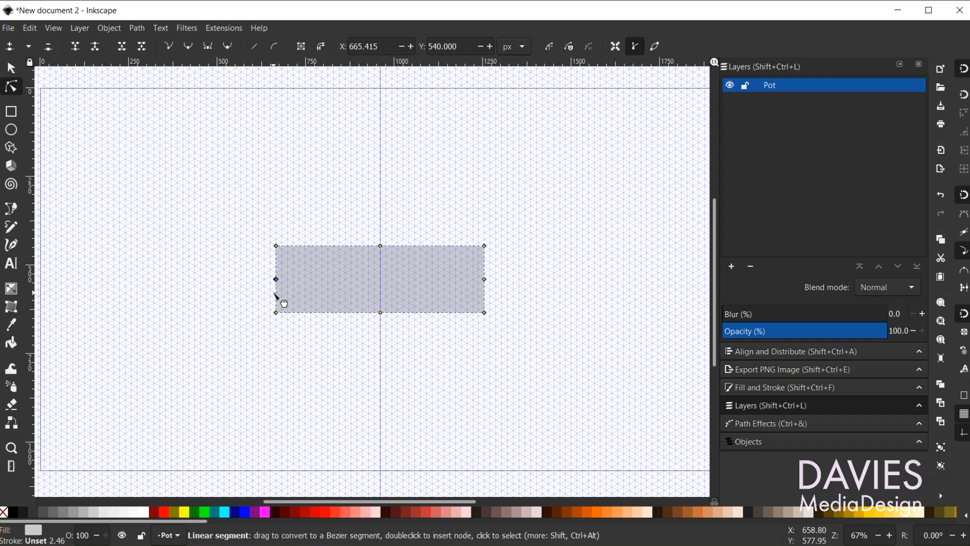
{"action": "scroll", "coordinate": [276, 292], "scroll_direction": "up", "scroll_amount": 2, "text": "ctrl"}
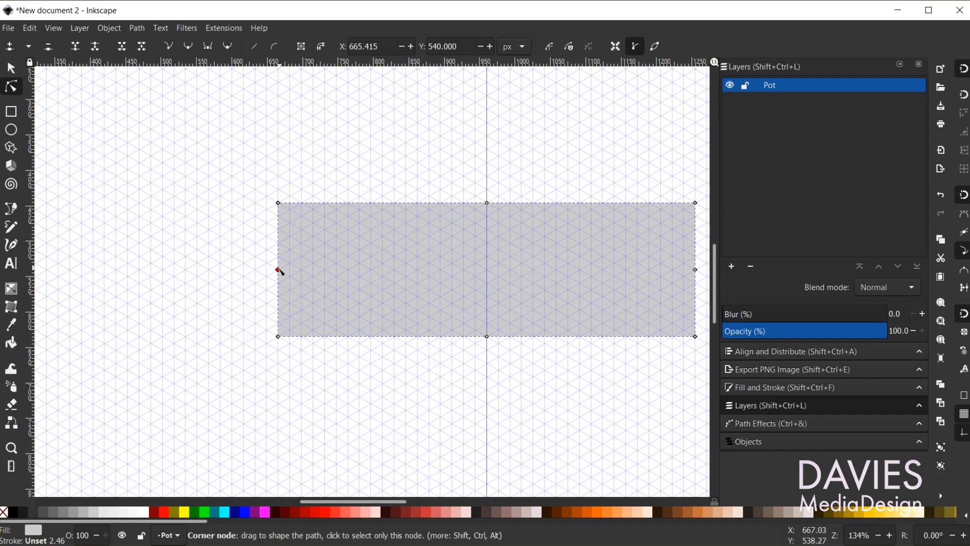
{"action": "left_click_drag", "start_coordinate": [279, 272], "coordinate": [163, 273]}
{"action": "scroll", "coordinate": [632, 364], "scroll_direction": "down", "scroll_amount": 2}
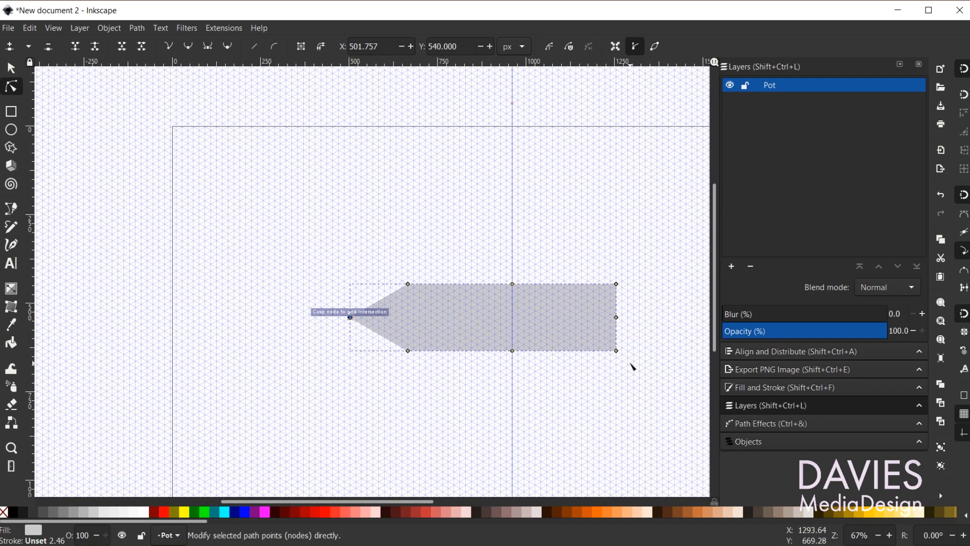
{"action": "scroll", "coordinate": [652, 335], "scroll_direction": "up", "scroll_amount": 1}
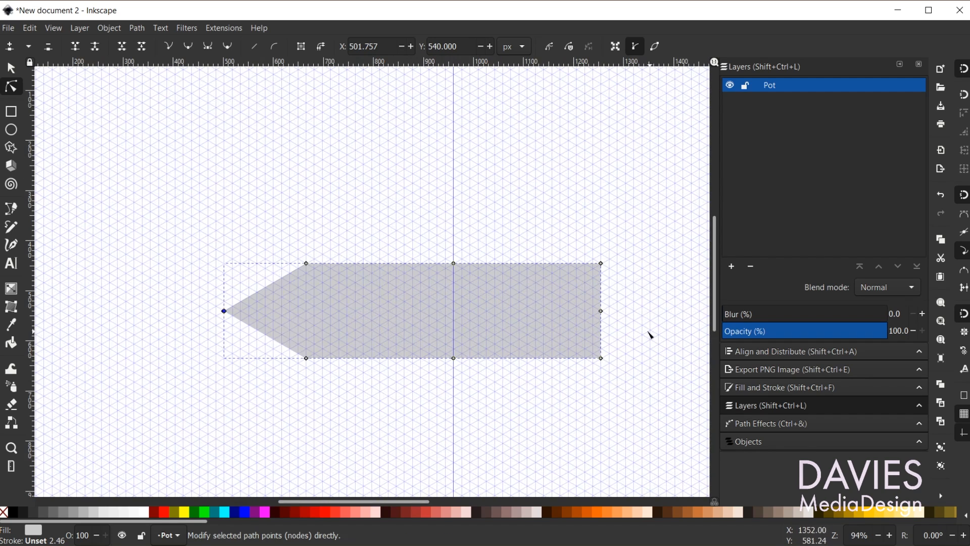
Move the path's right midpoint node outward to about X 1418 px at Y 540 px, mirroring the left point
{"action": "left_click", "coordinate": [601, 311]}
{"action": "left_click_drag", "start_coordinate": [603, 311], "coordinate": [683, 311]}
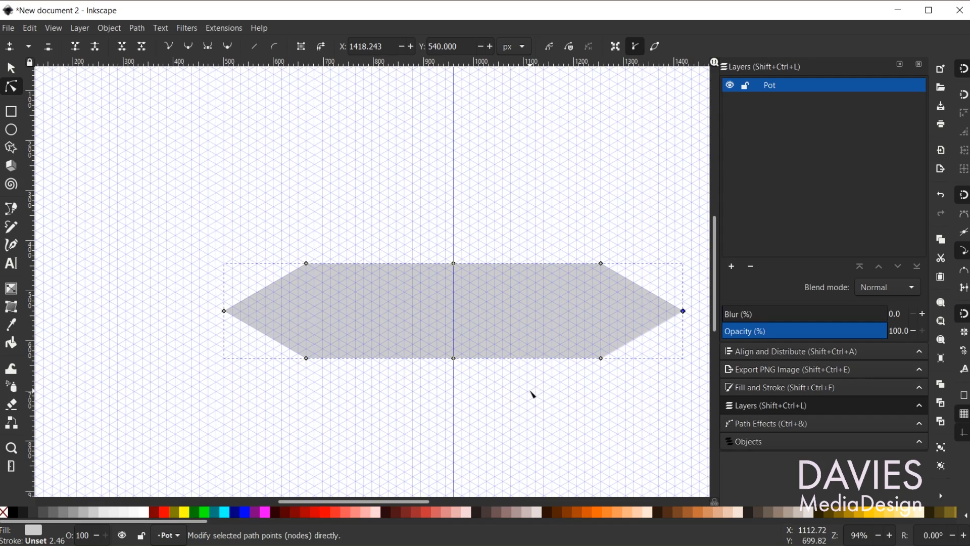
{"action": "left_click_drag", "start_coordinate": [411, 502], "coordinate": [428, 499]}
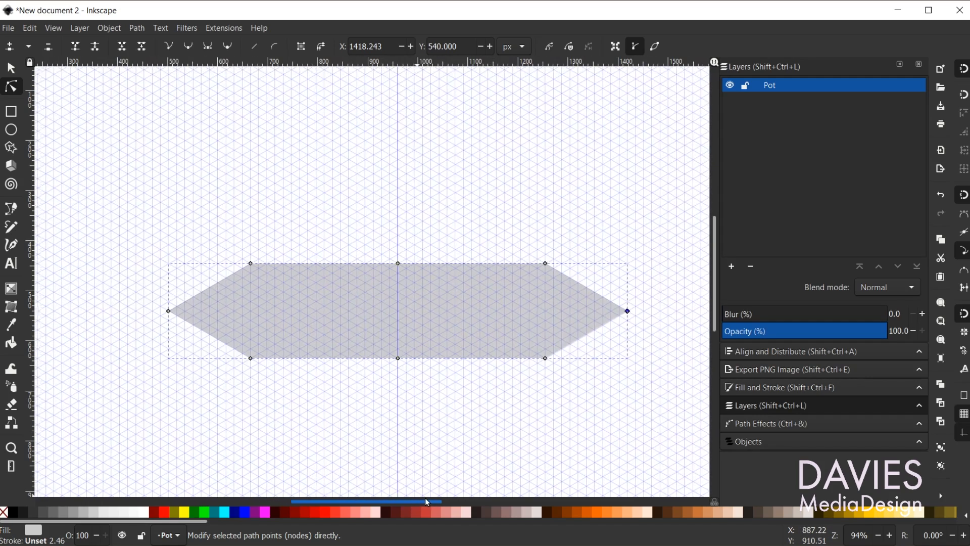
{"action": "scroll", "coordinate": [460, 424], "scroll_direction": "down", "scroll_amount": 3}
{"action": "scroll", "coordinate": [460, 398], "scroll_direction": "down", "scroll_amount": 3, "text": "ctrl"}
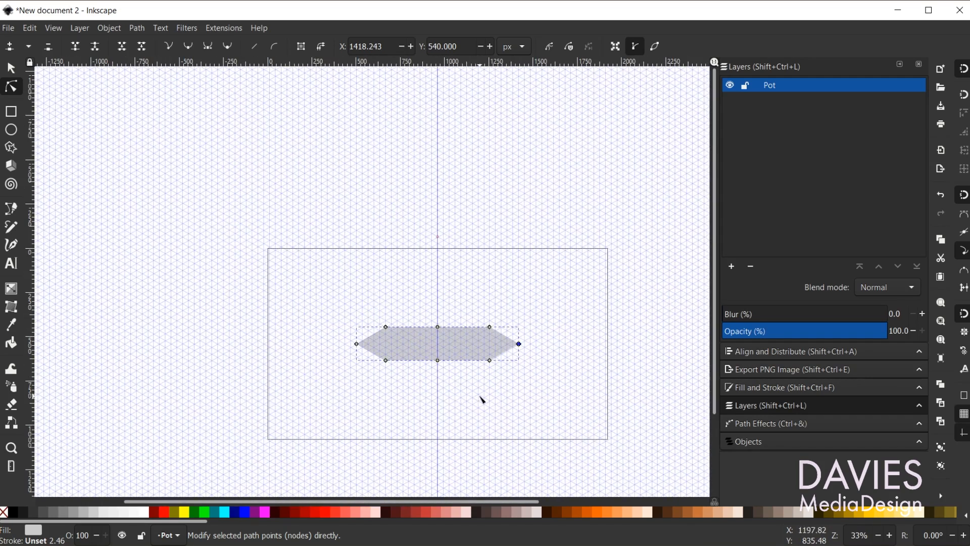
{"action": "scroll", "coordinate": [481, 398], "scroll_direction": "up", "scroll_amount": 2, "text": "ctrl"}
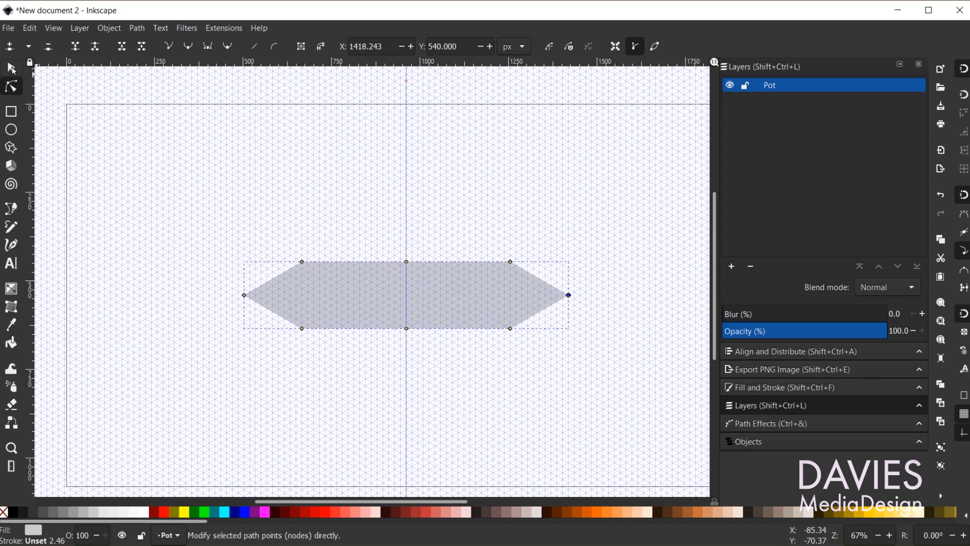
Scale the hexagonal shape down about its center to about 655 px wide, then squash it from below to about 94 px high
{"action": "left_click", "coordinate": [11, 68]}
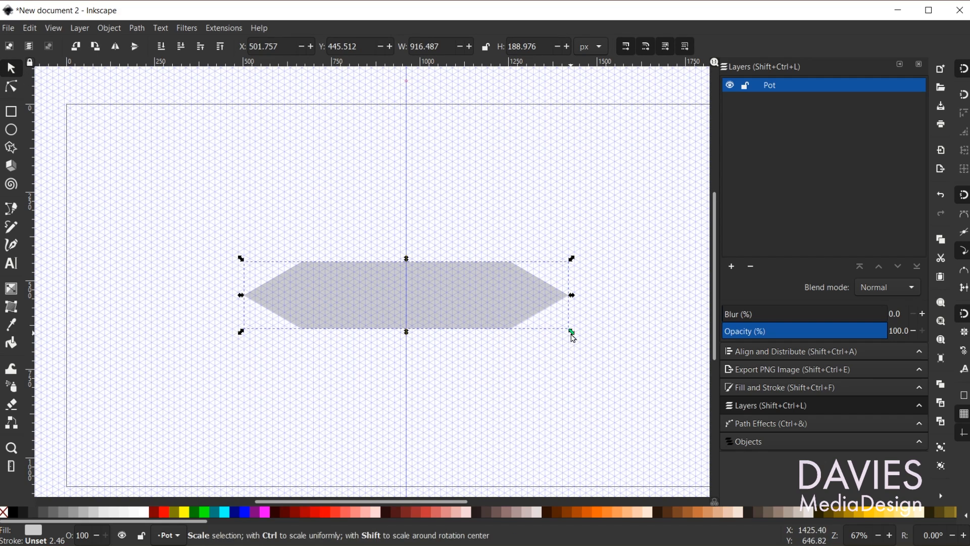
{"action": "left_click_drag", "start_coordinate": [572, 333], "coordinate": [547, 326]}
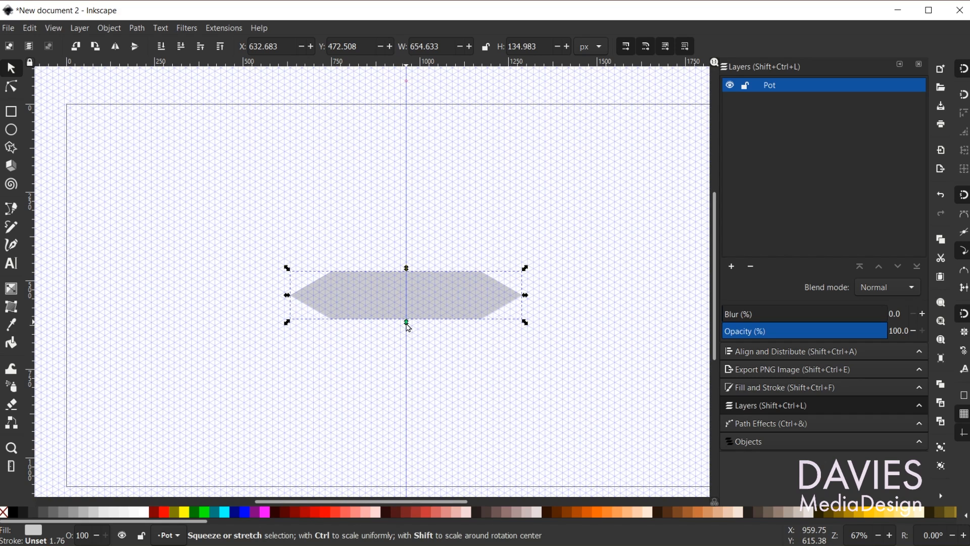
{"action": "left_click_drag", "start_coordinate": [407, 323], "coordinate": [406, 312]}
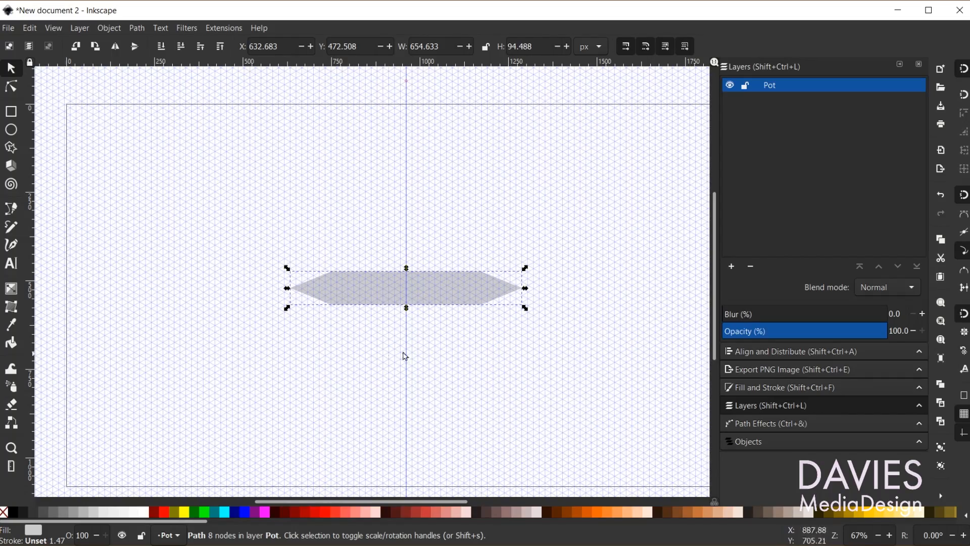
Place a horizontal guide below the shape and draw a closed triangle from its two bottom corners down to the intersection of the guides
{"action": "scroll", "coordinate": [417, 375], "scroll_direction": "down", "scroll_amount": 1}
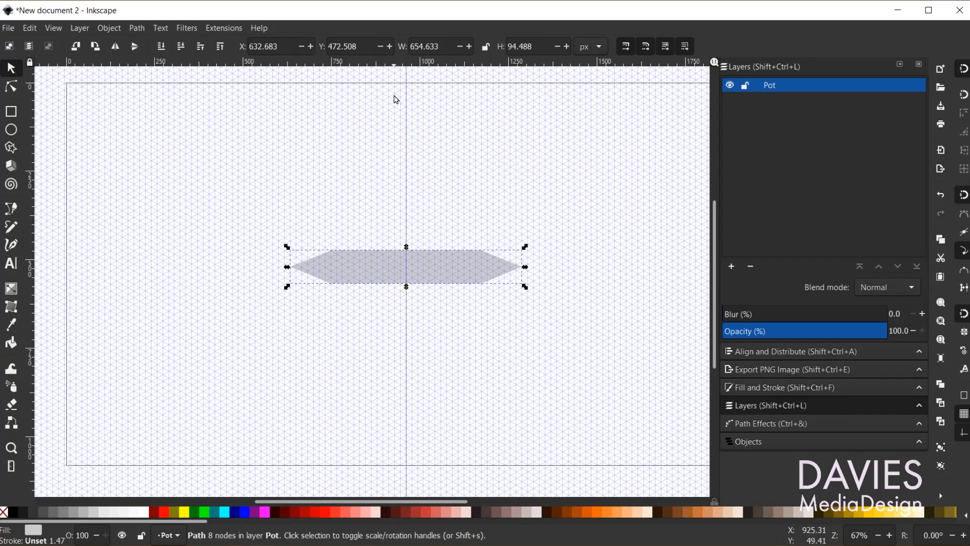
{"action": "left_click_drag", "start_coordinate": [402, 65], "coordinate": [384, 426]}
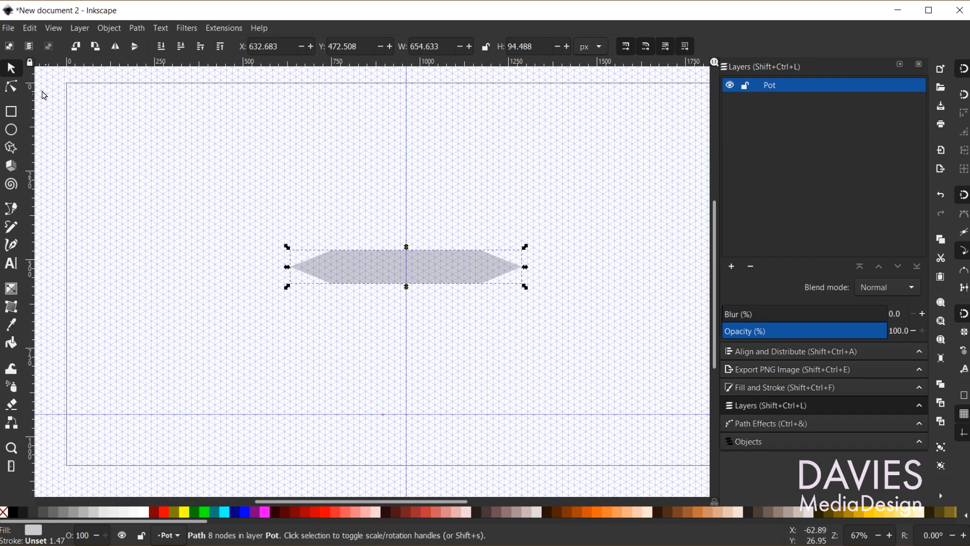
{"action": "left_click", "coordinate": [11, 208]}
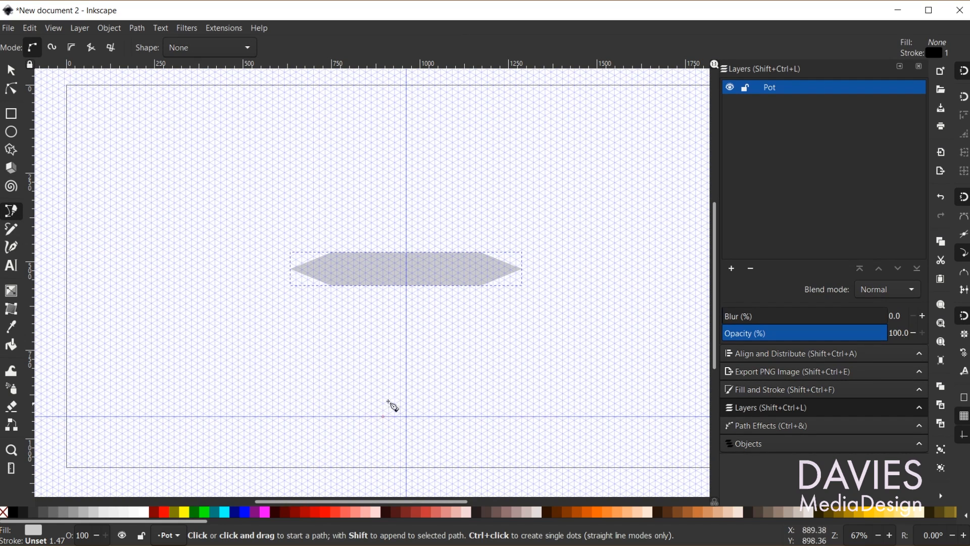
{"action": "scroll", "coordinate": [407, 394], "scroll_direction": "up", "scroll_amount": 1}
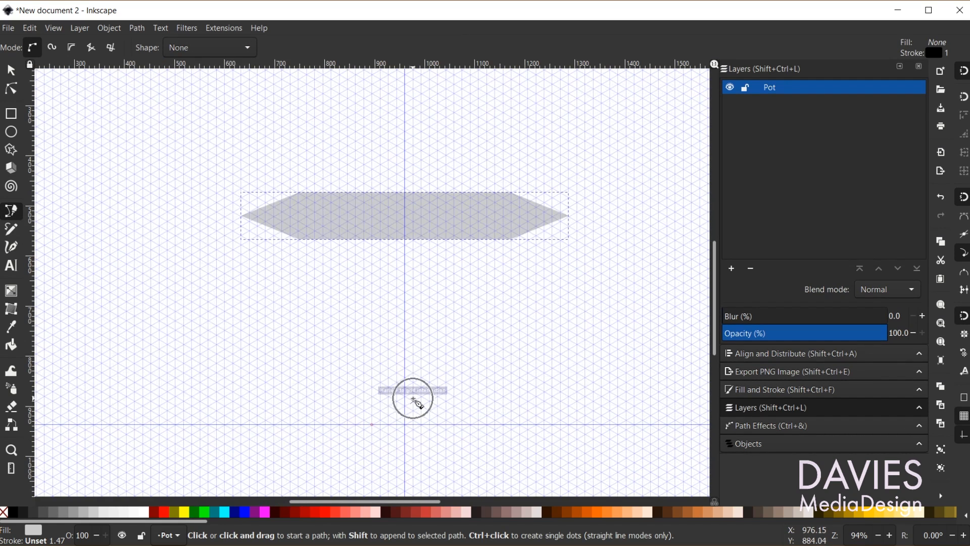
{"action": "left_click", "coordinate": [299, 241]}
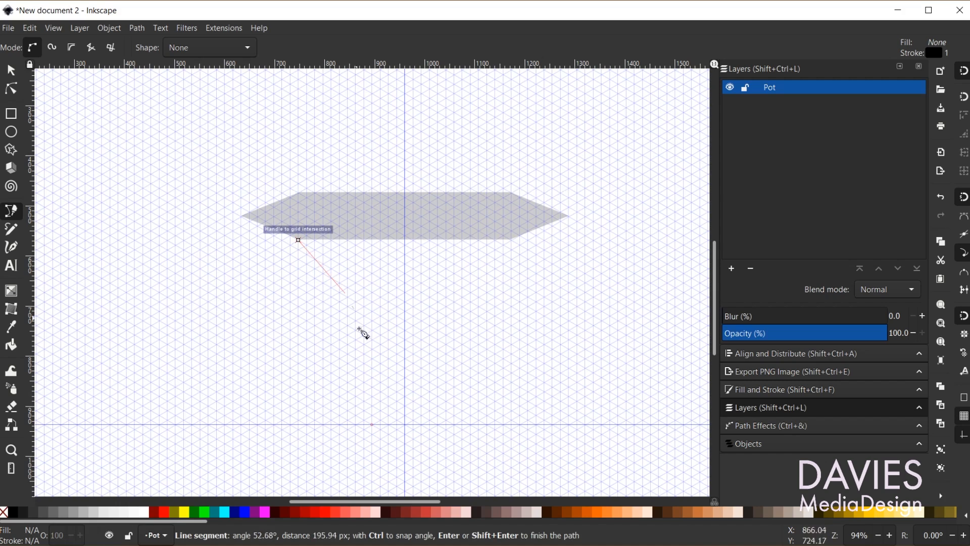
{"action": "left_click", "coordinate": [408, 428]}
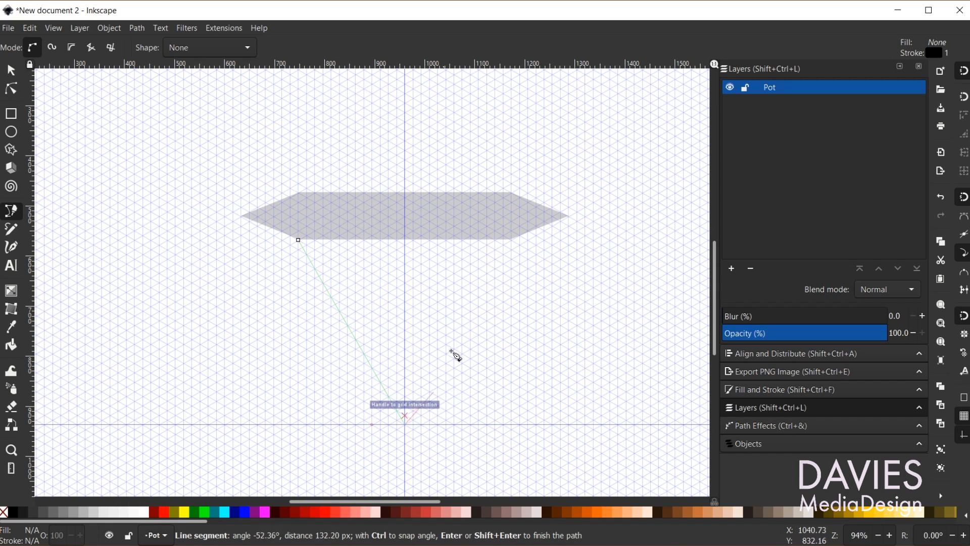
{"action": "left_click", "coordinate": [511, 240]}
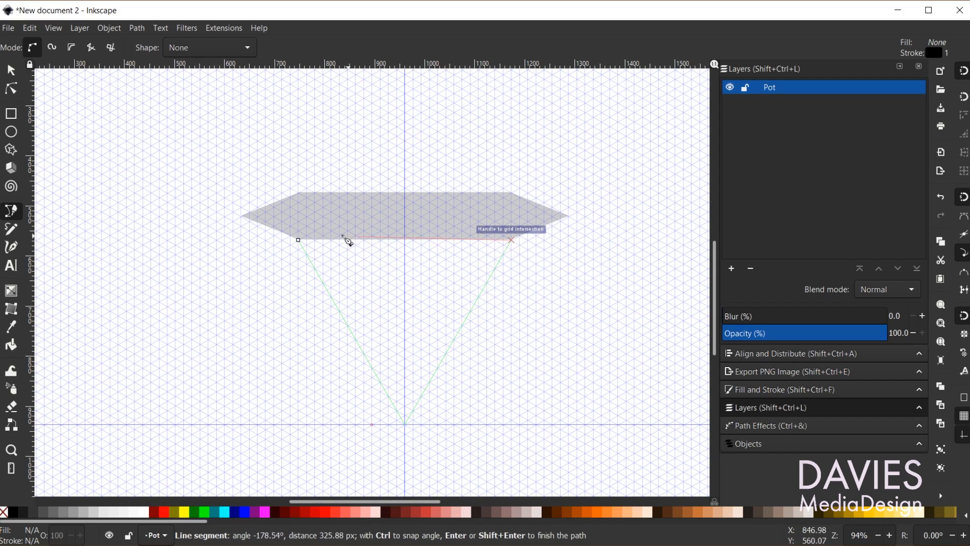
{"action": "left_click", "coordinate": [299, 241]}
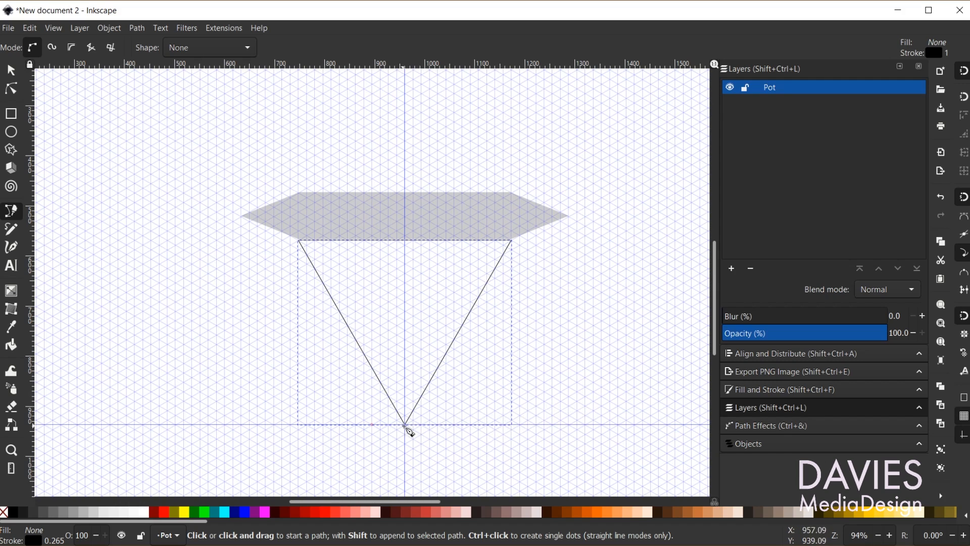
Draw a second closed triangle from the shape's bottom-right corner to the horizontal guide at about X 1221 px and the guides' intersection
{"action": "left_click", "coordinate": [512, 242]}
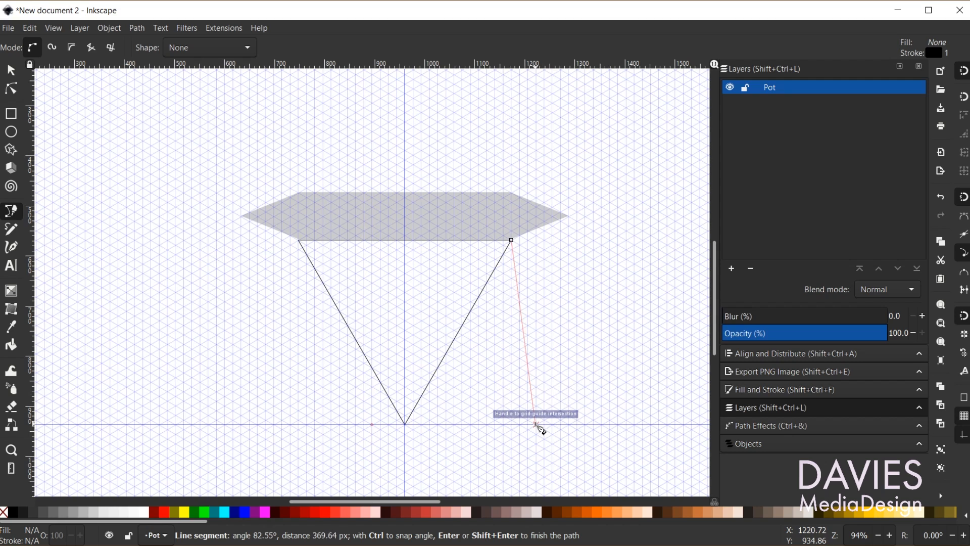
{"action": "scroll", "coordinate": [539, 428], "scroll_direction": "up", "scroll_amount": 2}
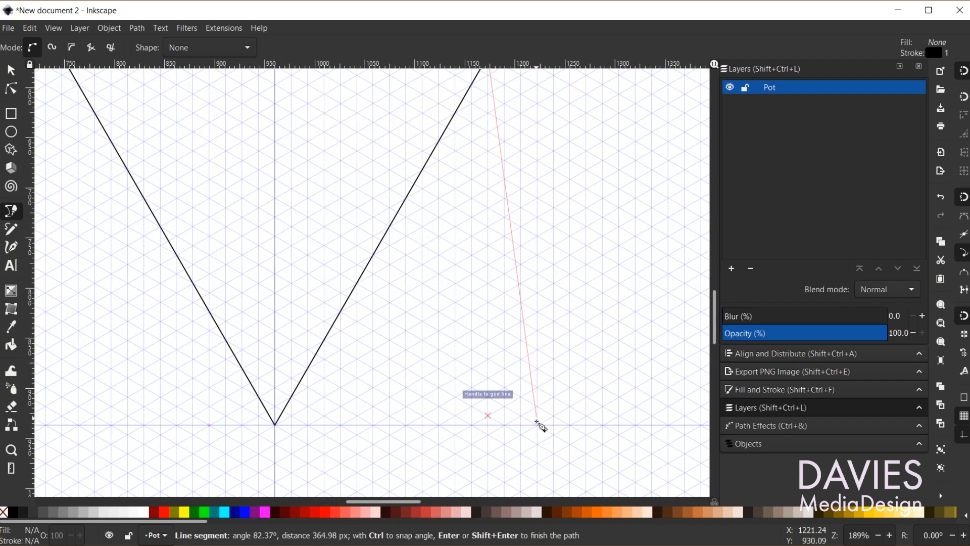
{"action": "left_click", "coordinate": [537, 424]}
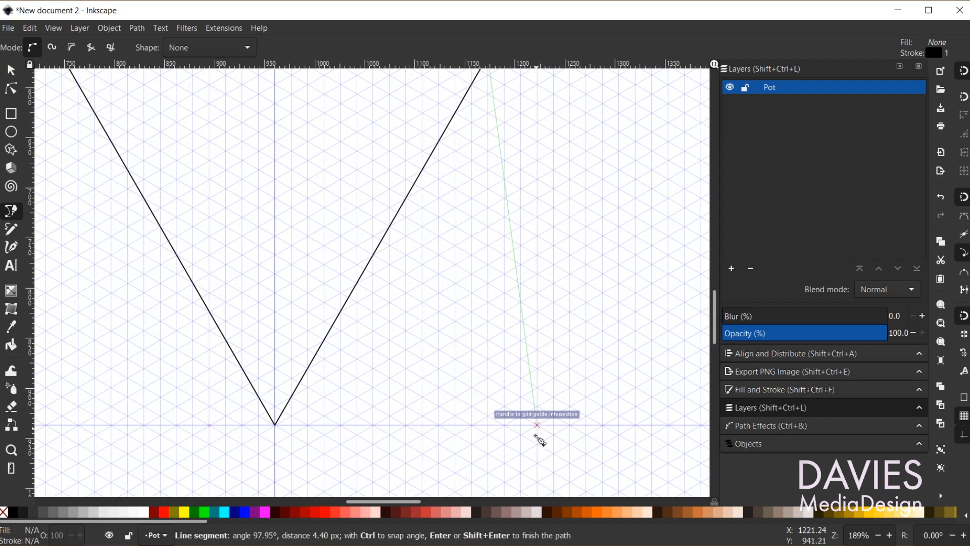
{"action": "left_click", "coordinate": [275, 425]}
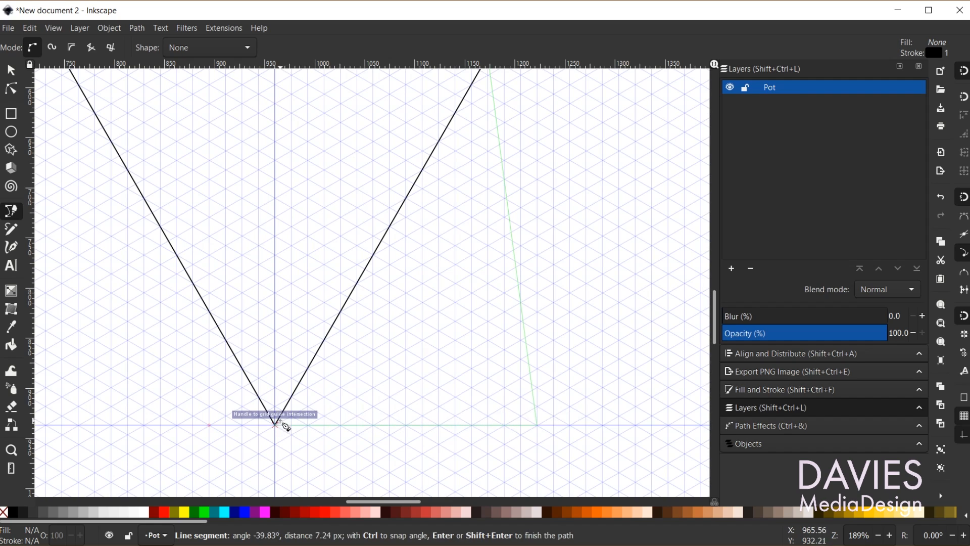
{"action": "scroll", "coordinate": [534, 244], "scroll_direction": "down", "scroll_amount": 1}
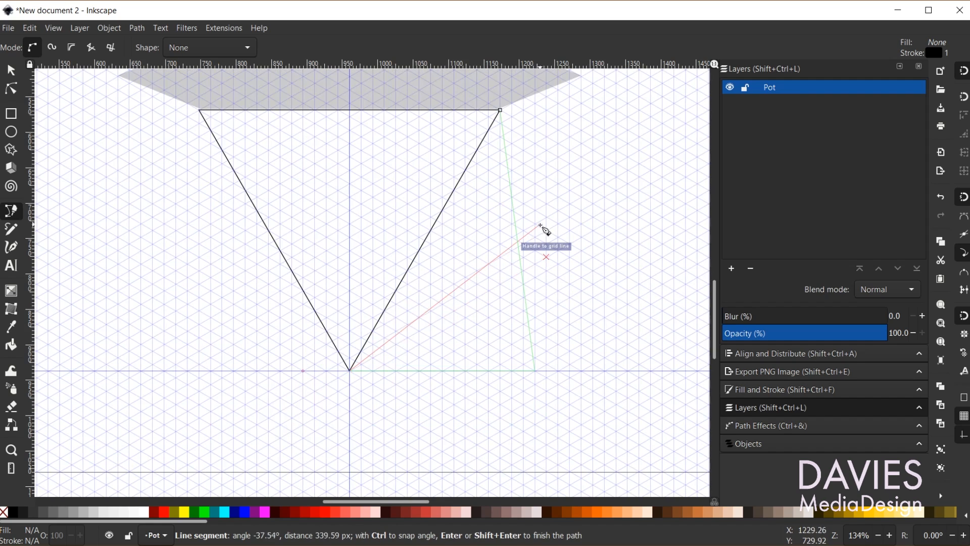
{"action": "left_click", "coordinate": [500, 110]}
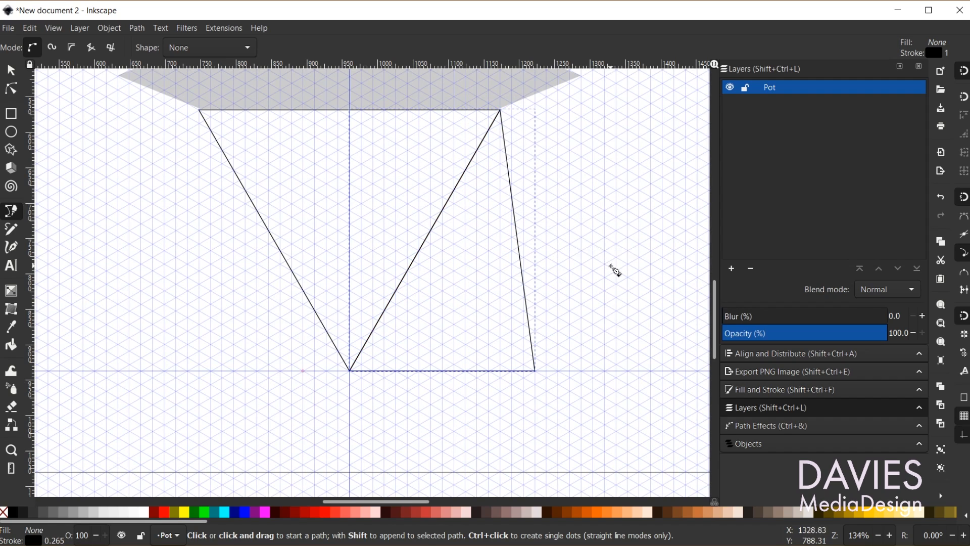
Draw a third closed triangle joining the shape's bottom-right corner, its rightmost point and the second triangle's lower-right corner
{"action": "scroll", "coordinate": [657, 256], "scroll_direction": "up", "scroll_amount": 1}
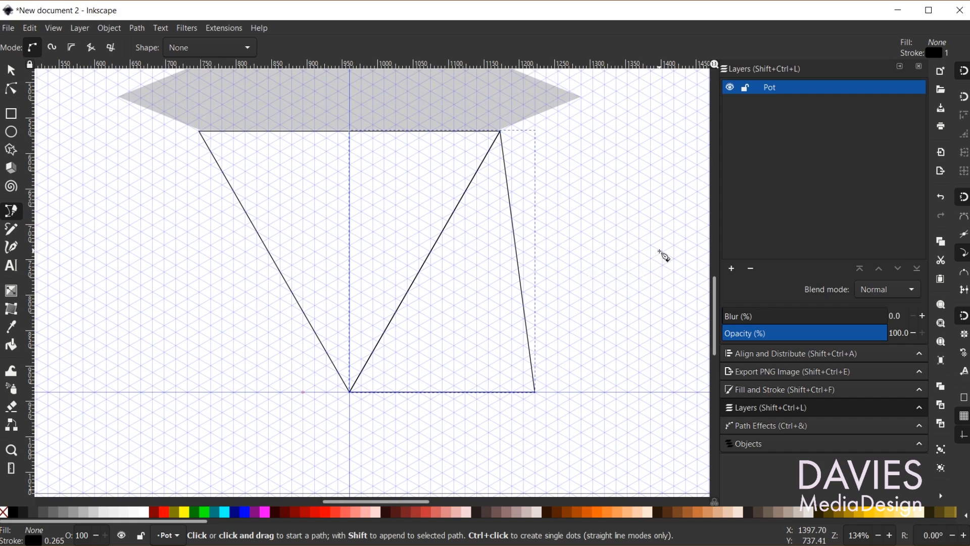
{"action": "left_click", "coordinate": [500, 131]}
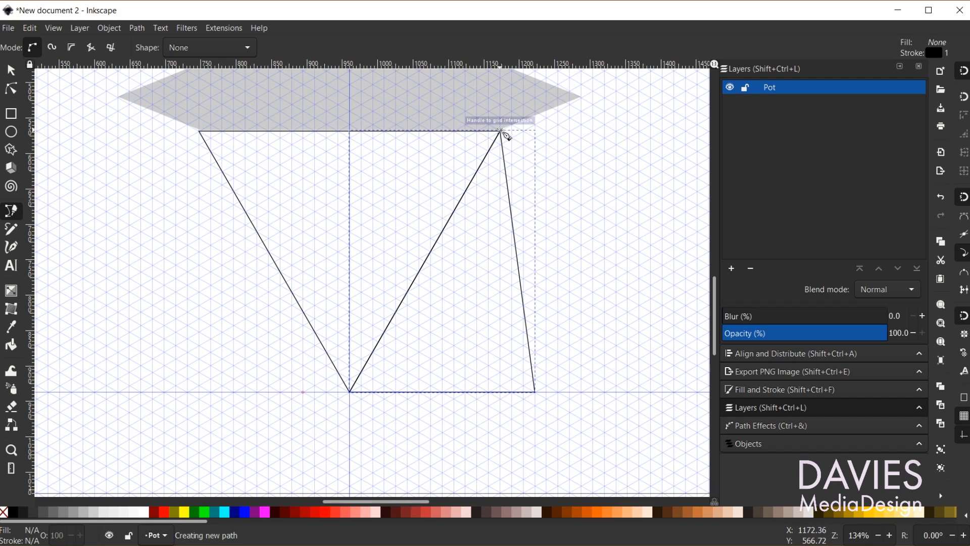
{"action": "left_click", "coordinate": [582, 98]}
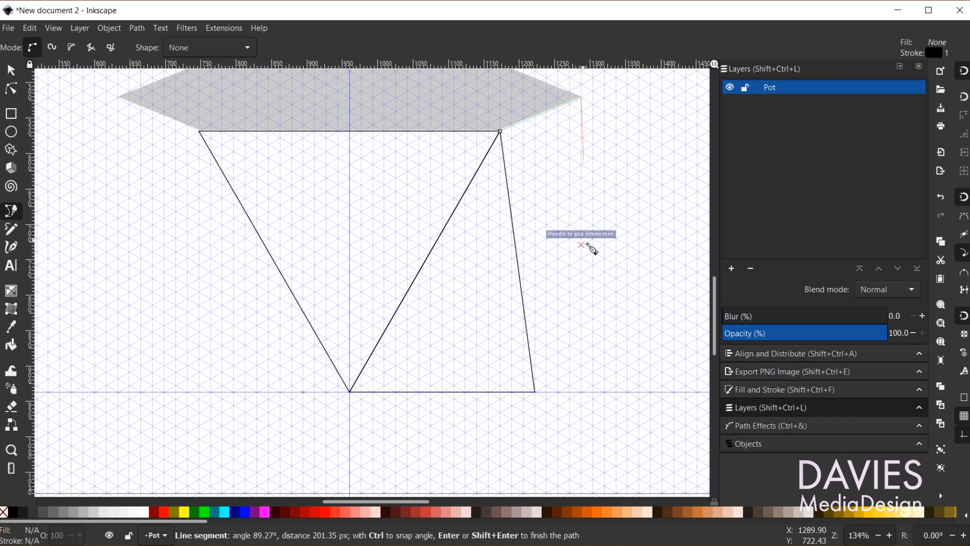
{"action": "left_click", "coordinate": [536, 391]}
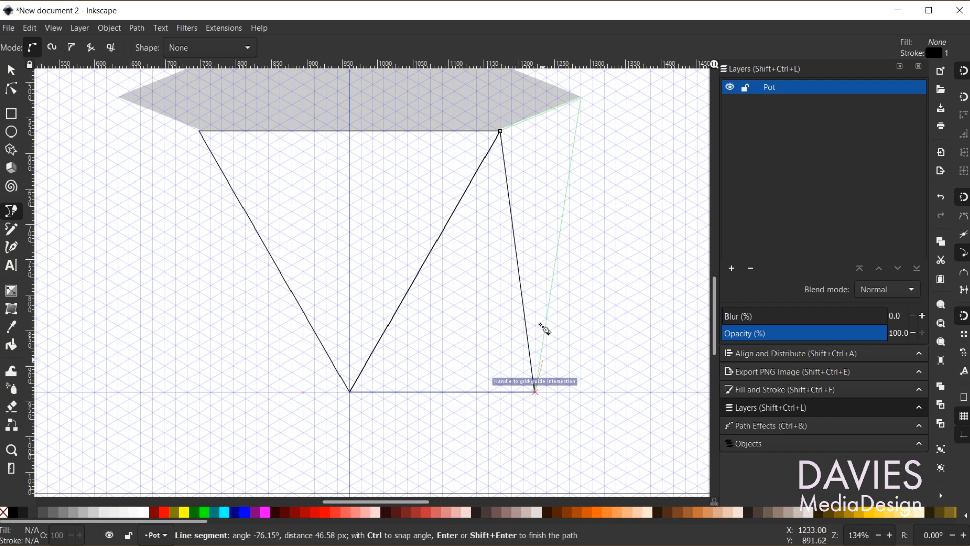
{"action": "left_click", "coordinate": [500, 131]}
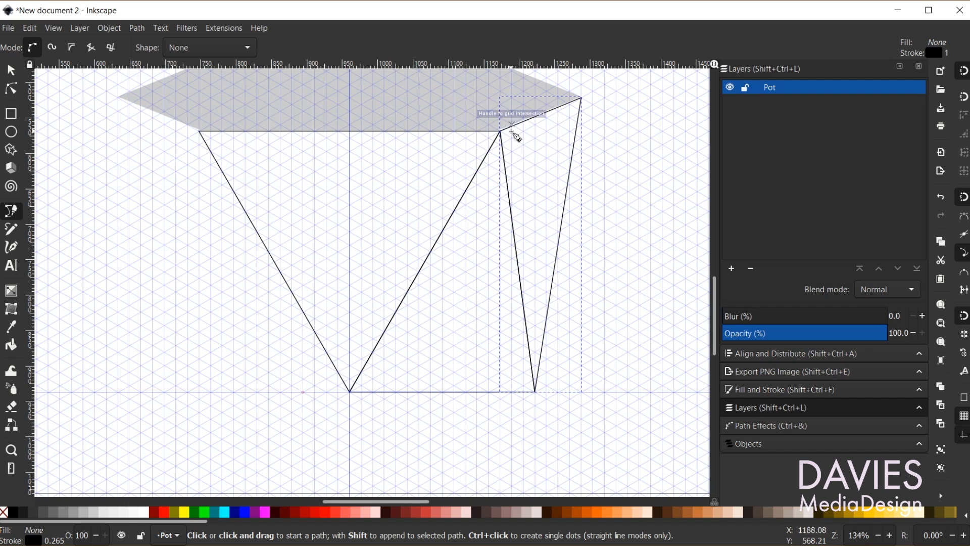
Turn off snapping and move the shared upper corner nodes of all three triangles onto the gray shape's bottom-right corner, about X 1170.7, Y 567.1 px
{"action": "scroll", "coordinate": [515, 135], "scroll_direction": "up", "scroll_amount": 6, "text": "ctrl"}
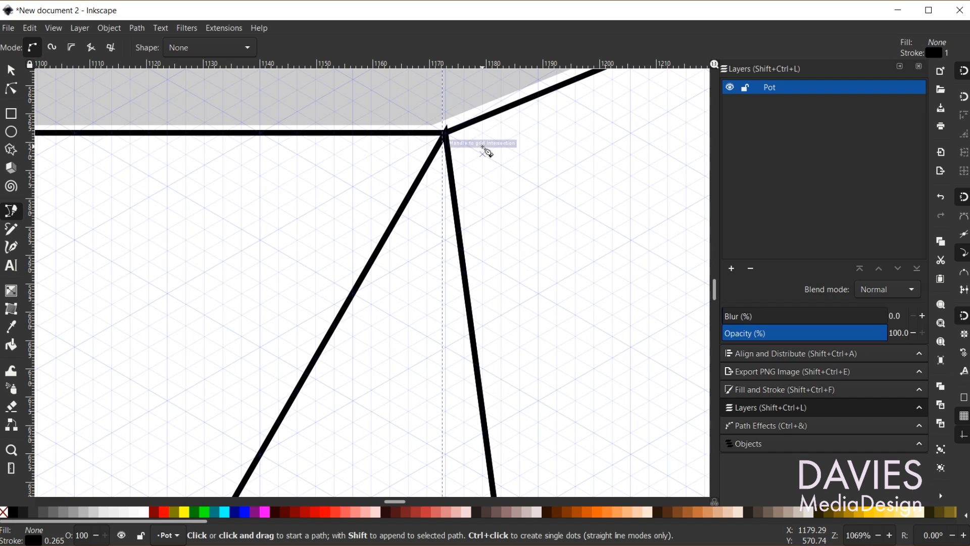
{"action": "left_click", "coordinate": [11, 70]}
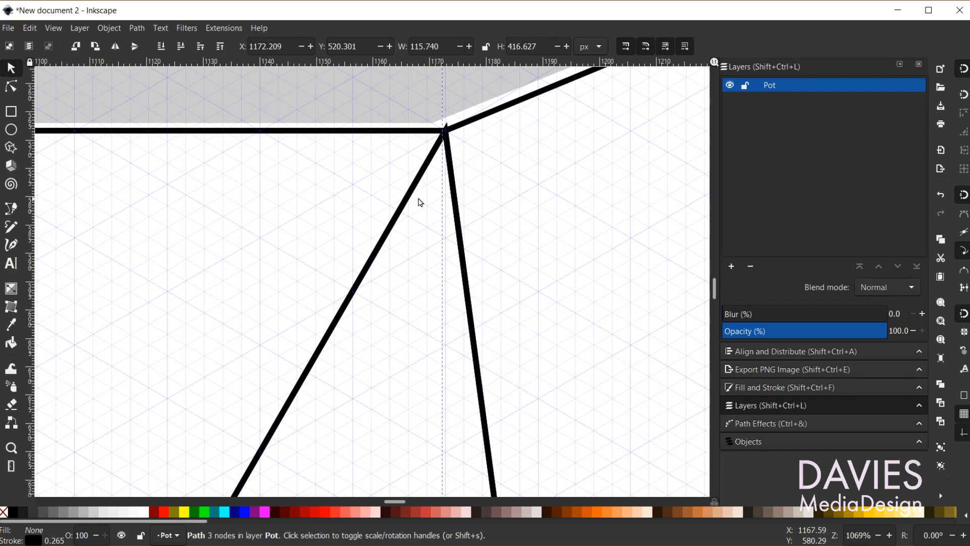
{"action": "left_click", "coordinate": [390, 133]}
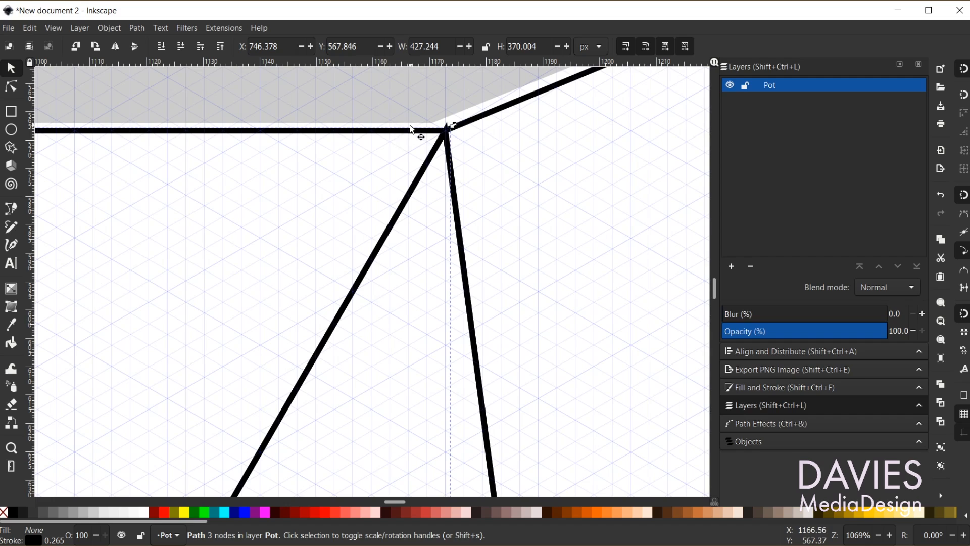
{"action": "left_click", "coordinate": [371, 264], "text": "shift"}
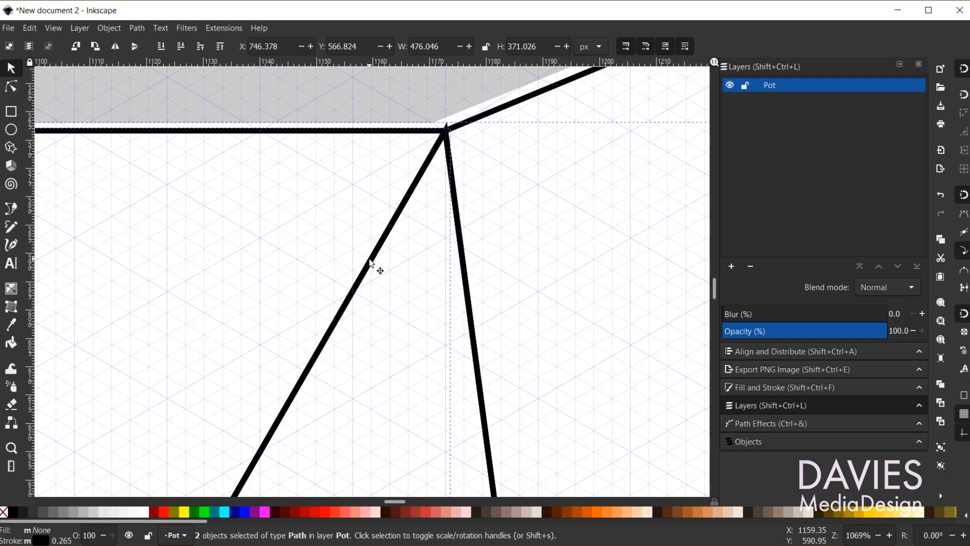
{"action": "left_click", "coordinate": [543, 94], "text": "shift"}
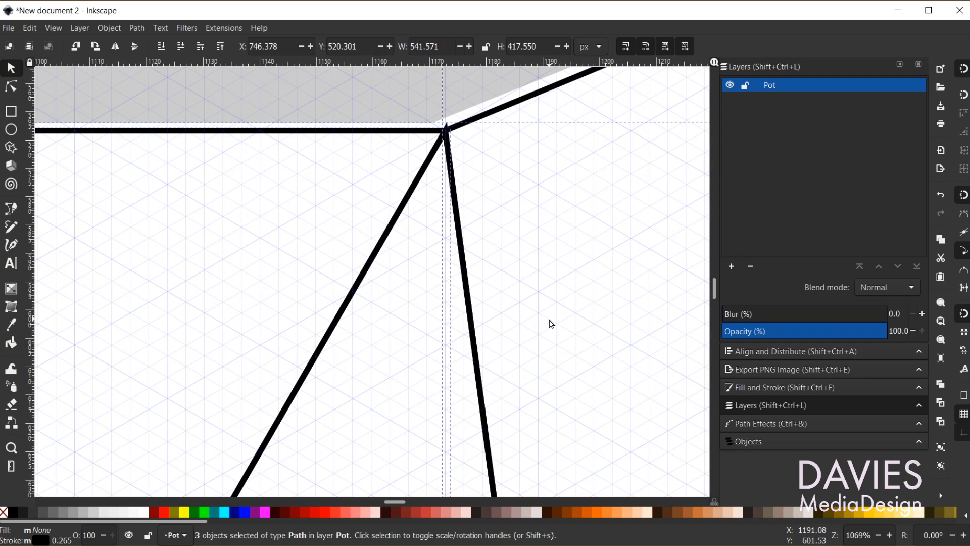
{"action": "left_click", "coordinate": [12, 87]}
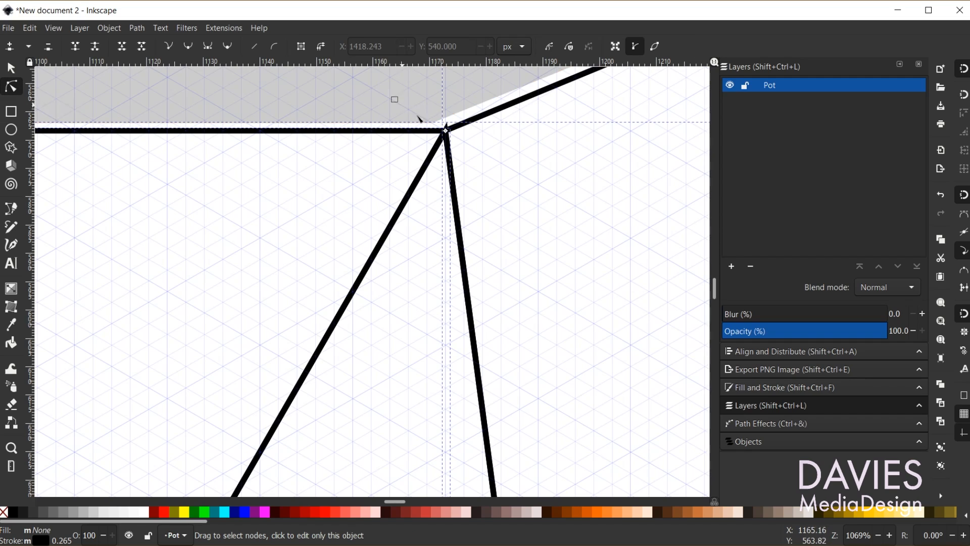
{"action": "left_click_drag", "start_coordinate": [417, 116], "coordinate": [499, 178]}
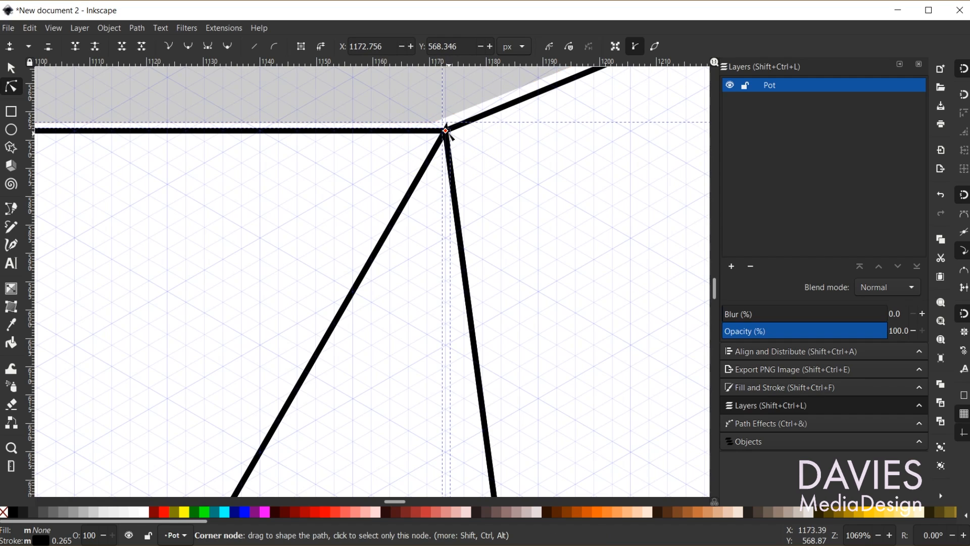
{"action": "left_click_drag", "start_coordinate": [446, 132], "coordinate": [439, 129]}
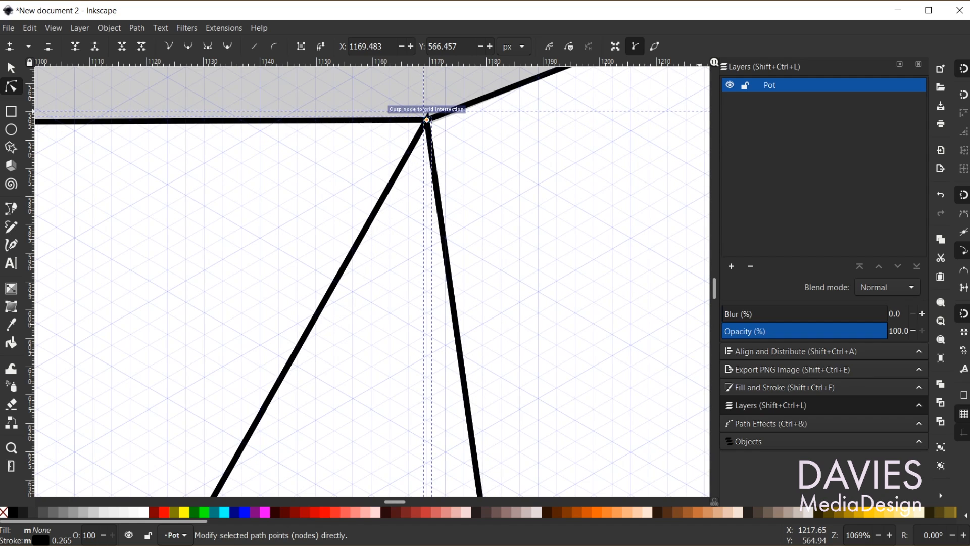
{"action": "left_click", "coordinate": [963, 68]}
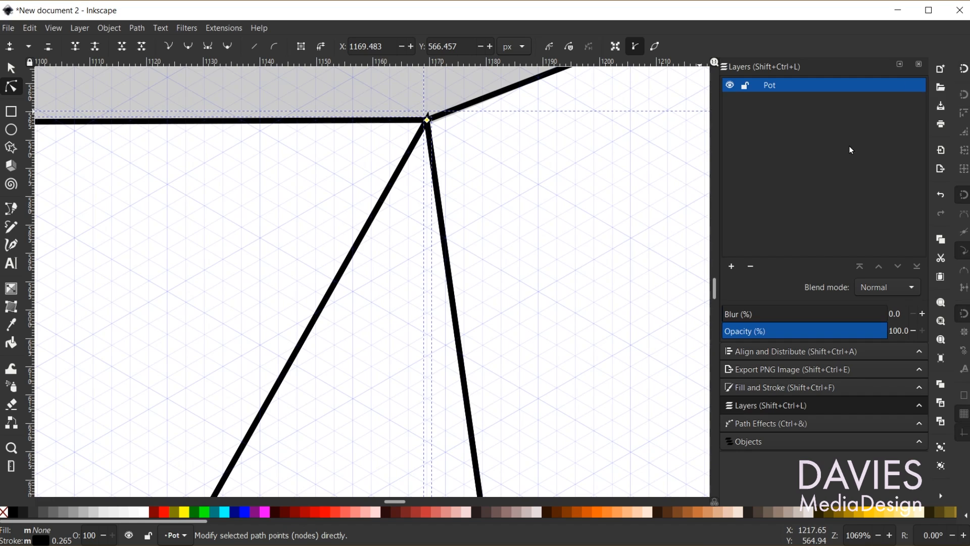
{"action": "left_click_drag", "start_coordinate": [428, 122], "coordinate": [433, 125]}
Move the outermost triangle's top corner node onto the gray shape's rightmost point, at about X 1286.7, Y 520.6 px
{"action": "scroll", "coordinate": [539, 217], "scroll_direction": "down", "scroll_amount": 6}
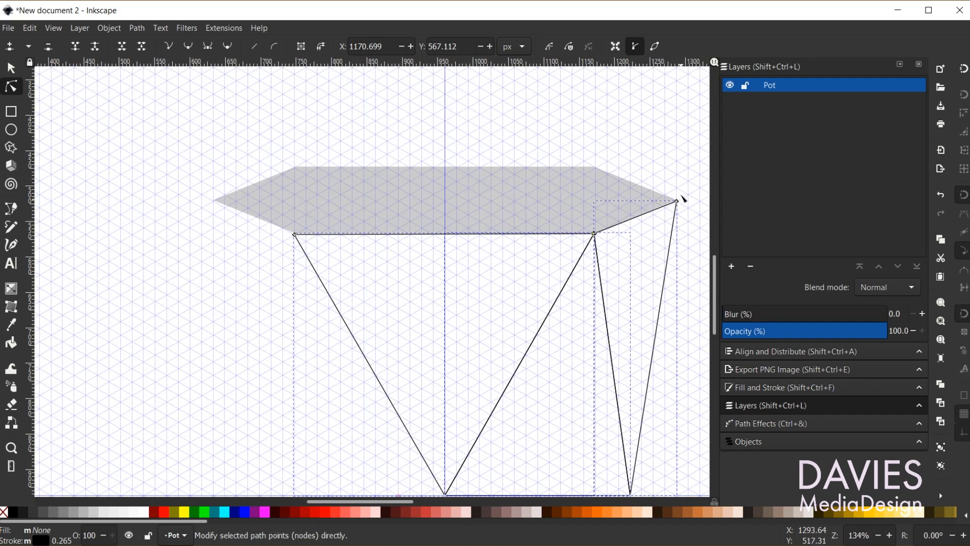
{"action": "scroll", "coordinate": [683, 199], "scroll_direction": "up", "scroll_amount": 9}
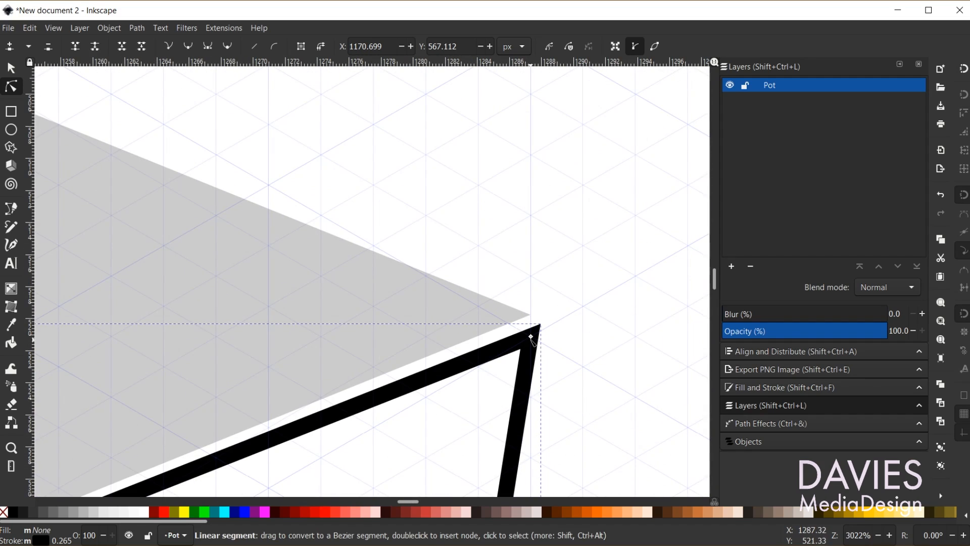
{"action": "left_click", "coordinate": [531, 336]}
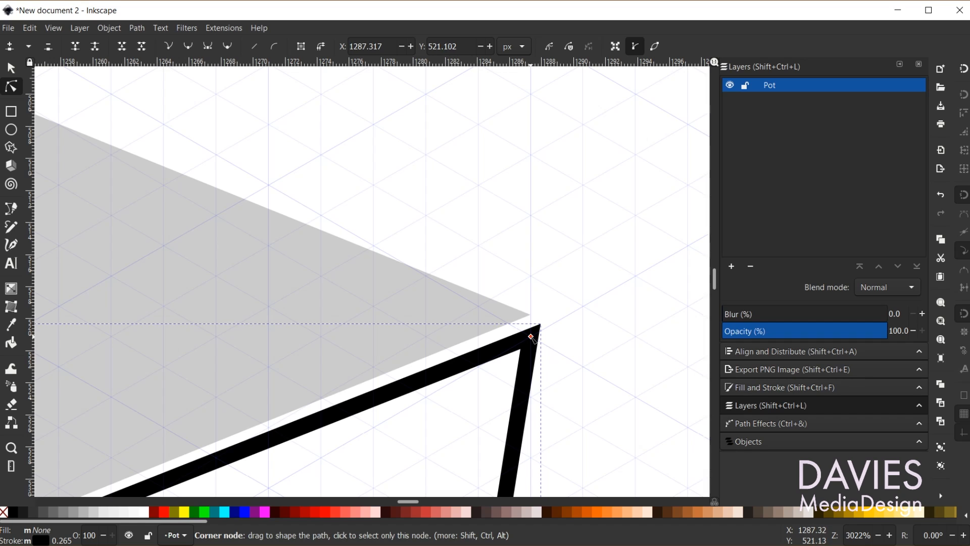
{"action": "left_click_drag", "start_coordinate": [531, 336], "coordinate": [522, 329]}
{"action": "scroll", "coordinate": [440, 449], "scroll_direction": "down", "scroll_amount": 6}
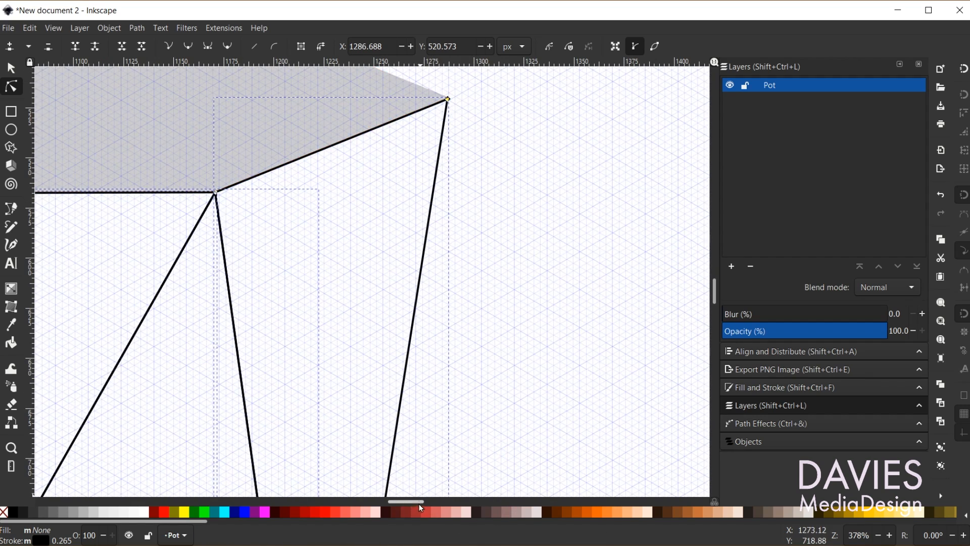
{"action": "scroll", "coordinate": [418, 503], "scroll_direction": "left", "scroll_amount": 5}
{"action": "scroll", "coordinate": [519, 418], "scroll_direction": "down", "scroll_amount": 5}
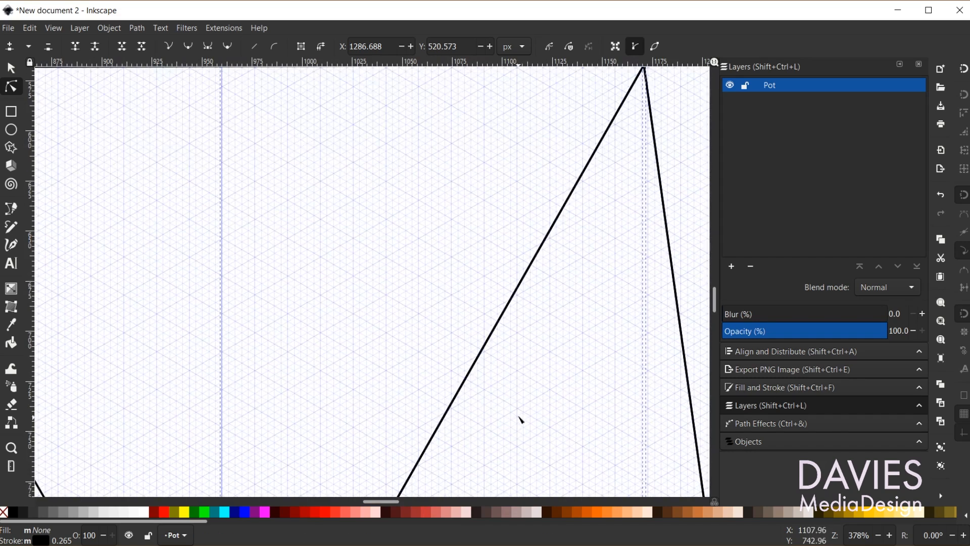
{"action": "scroll", "coordinate": [524, 411], "scroll_direction": "down", "scroll_amount": 4, "text": "ctrl"}
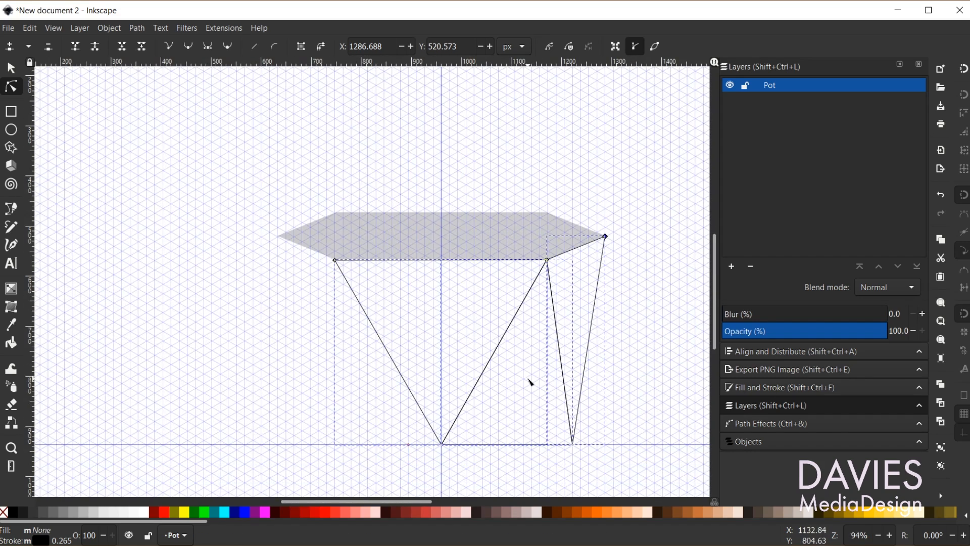
With snapping back on, move the rotation center of the two right-hand triangles onto the vertical guide and flip a duplicate horizontally across it
{"action": "left_click", "coordinate": [10, 68]}
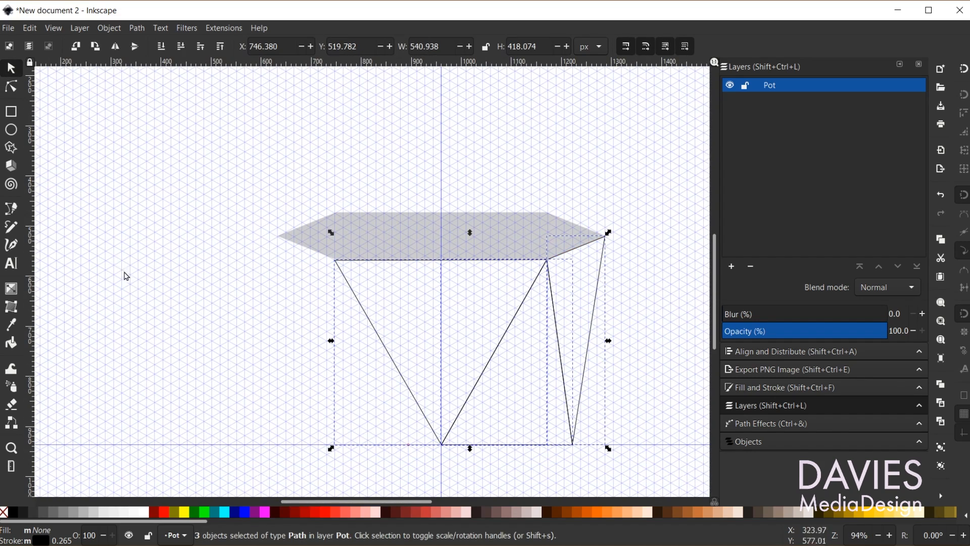
{"action": "left_click_drag", "start_coordinate": [509, 378], "coordinate": [471, 306]}
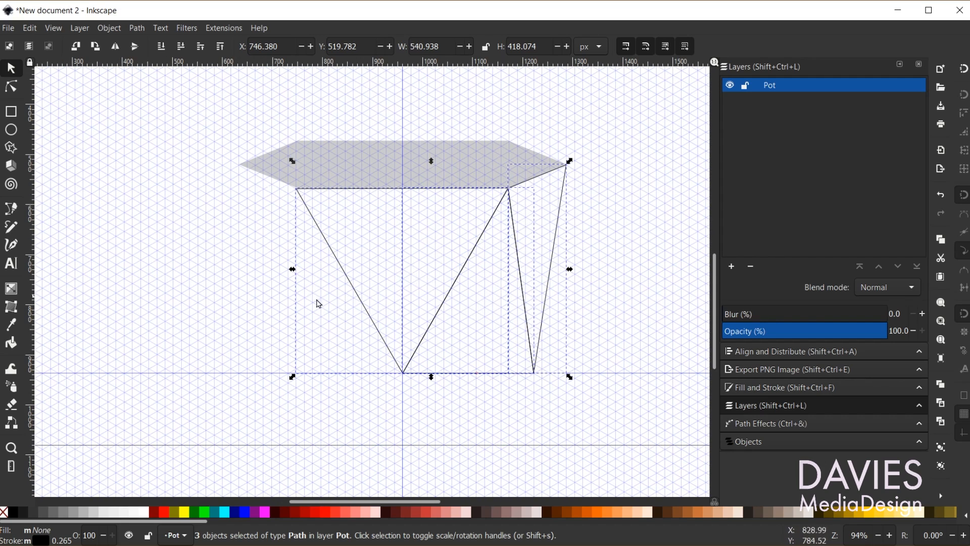
{"action": "left_click", "coordinate": [227, 288]}
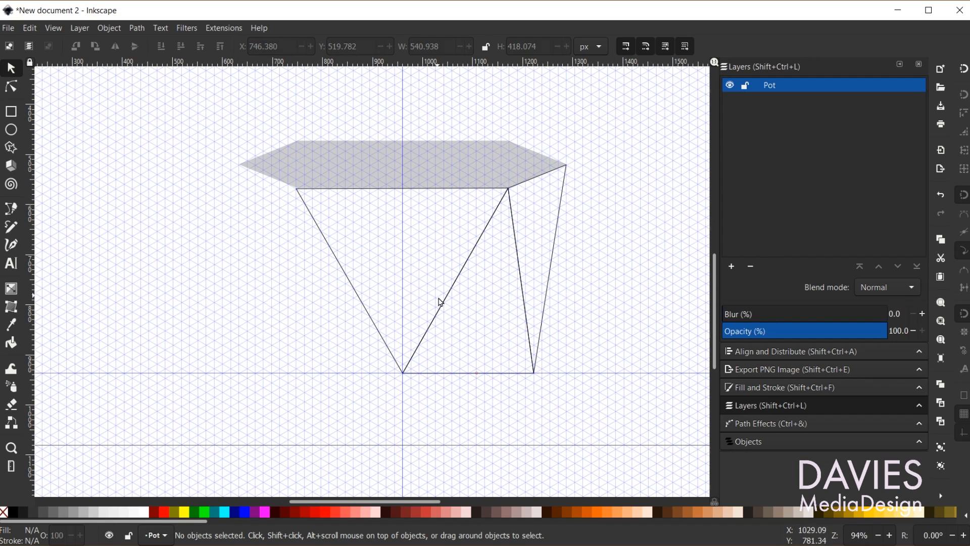
{"action": "left_click", "coordinate": [504, 376]}
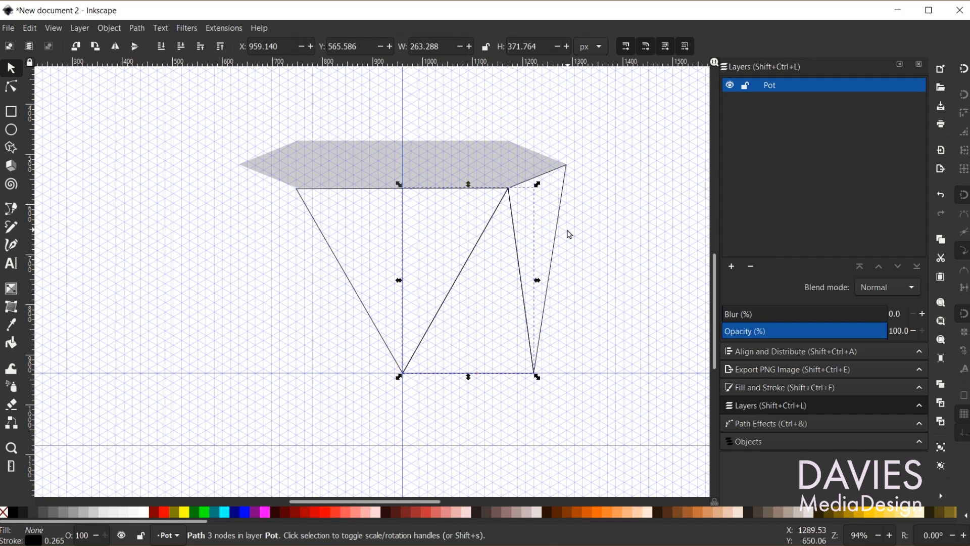
{"action": "left_click", "coordinate": [562, 214], "text": "shift"}
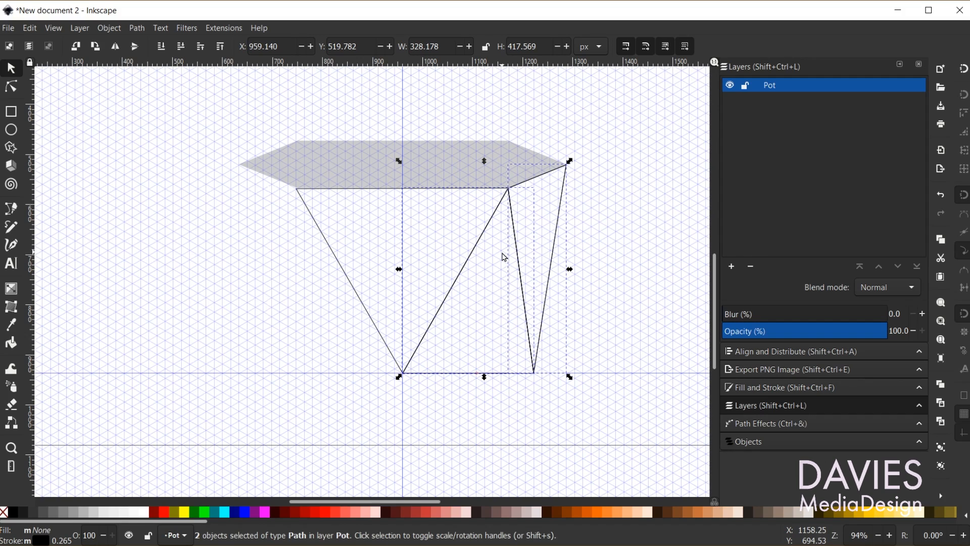
{"action": "left_click", "coordinate": [473, 254]}
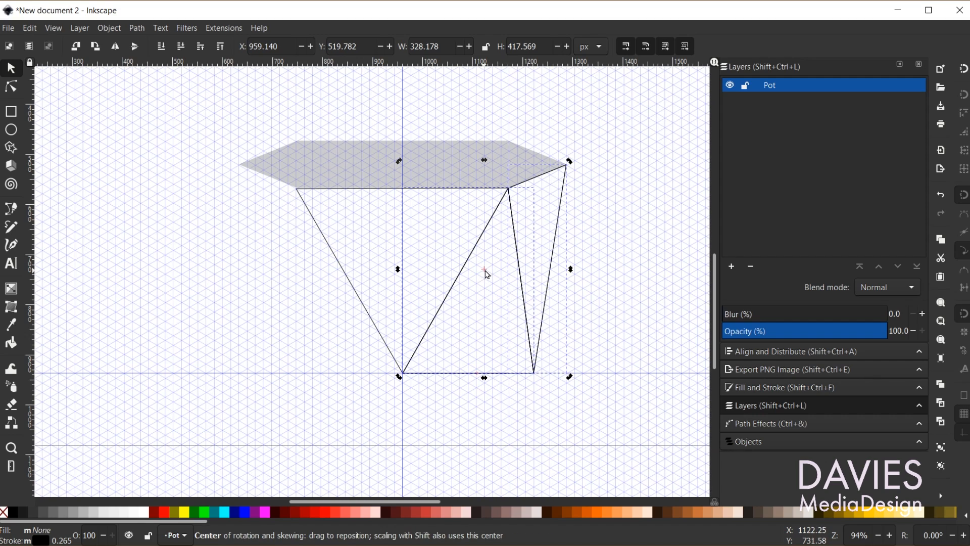
{"action": "left_click_drag", "start_coordinate": [486, 274], "coordinate": [415, 285]}
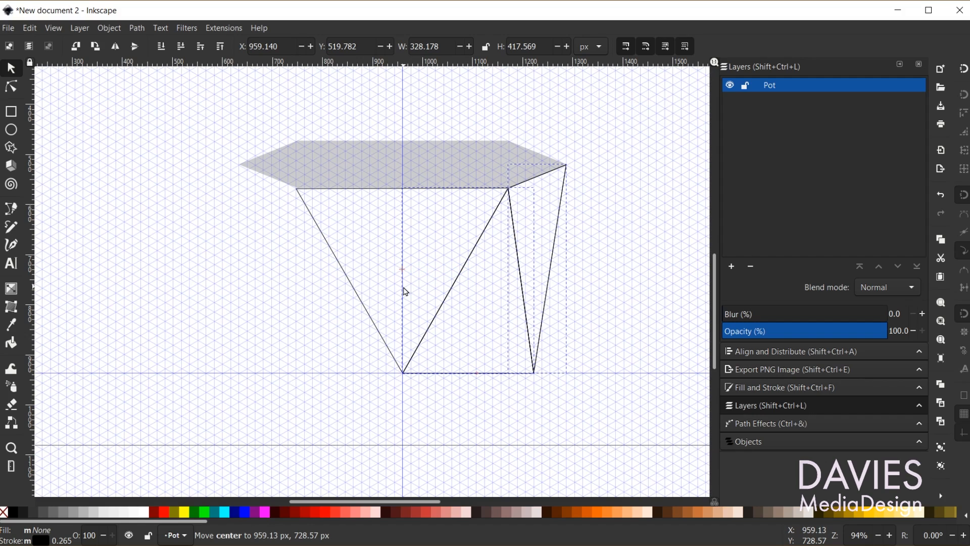
{"action": "left_click_drag", "start_coordinate": [406, 291], "coordinate": [399, 273]}
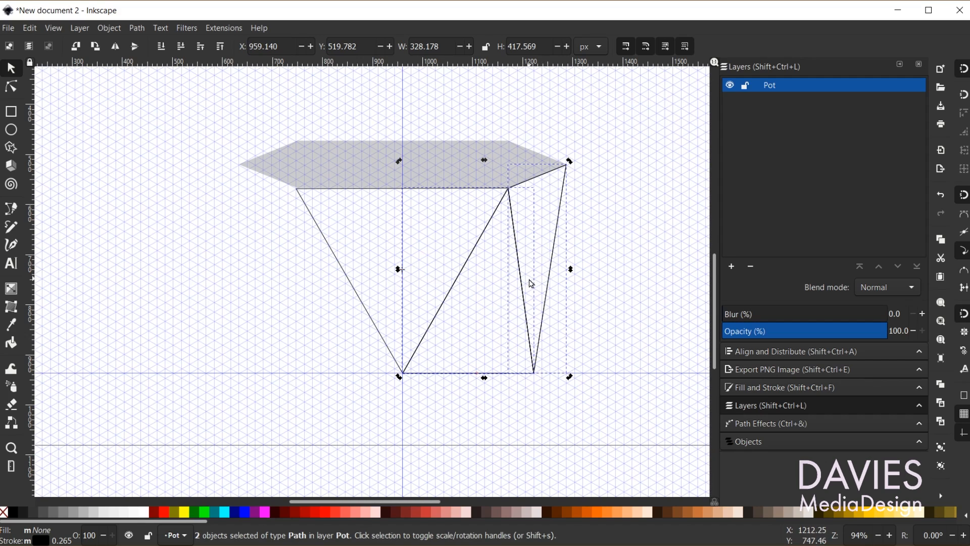
{"action": "key", "text": "h"}
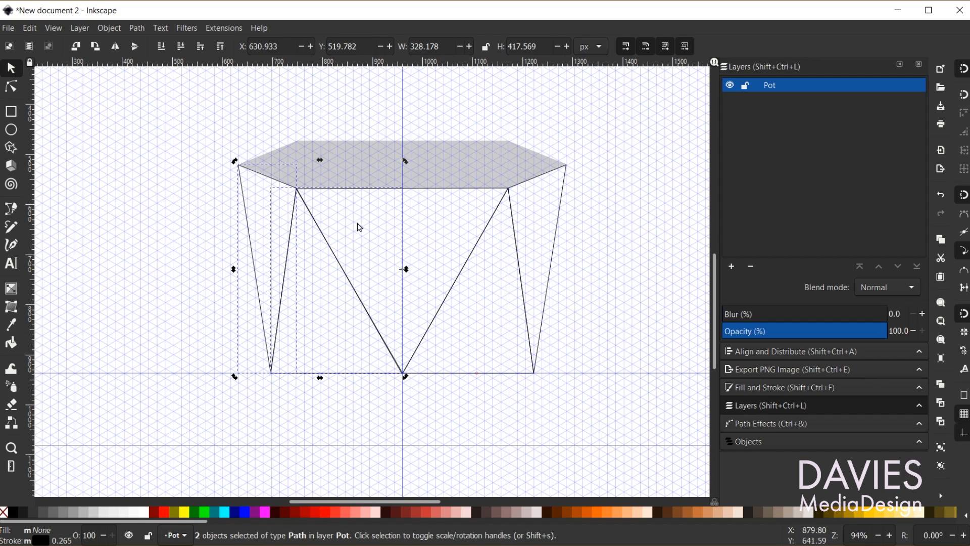
{"action": "left_click", "coordinate": [149, 289]}
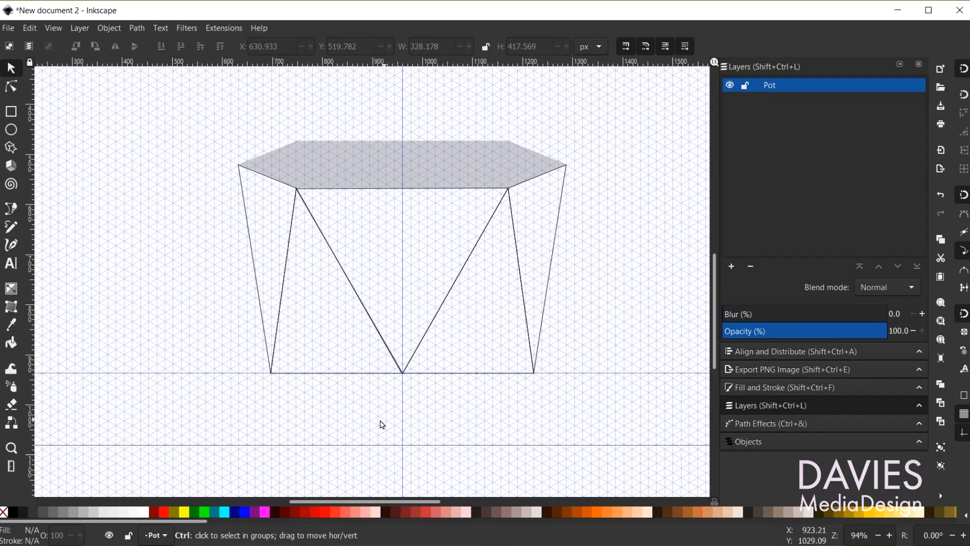
Draw a closed downward-pointing triangle about 266 by 77 px below the horizontal guide, from the pot's lower-left corner to the guides' intersection
{"action": "scroll", "coordinate": [401, 423], "scroll_direction": "up", "scroll_amount": 1}
{"action": "scroll", "coordinate": [403, 423], "scroll_direction": "down", "scroll_amount": 1}
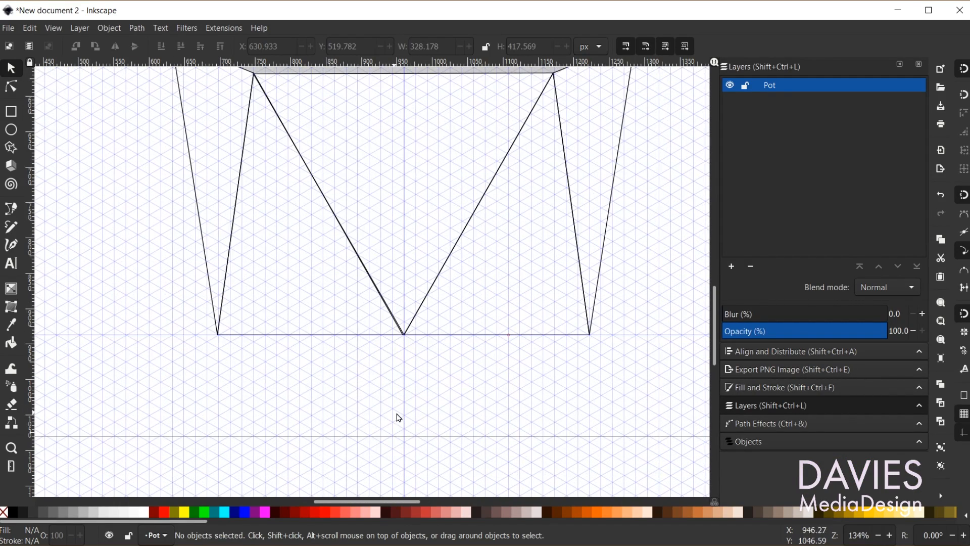
{"action": "left_click", "coordinate": [11, 208]}
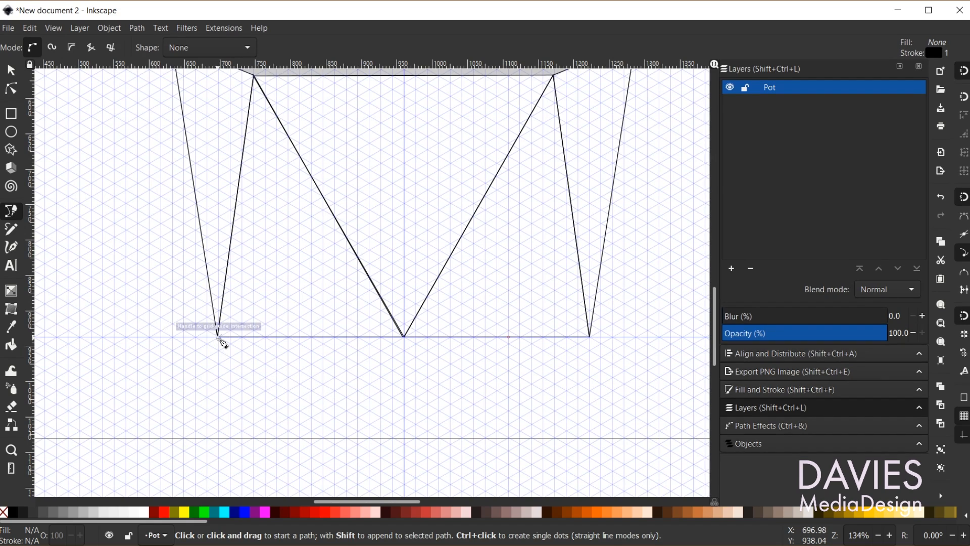
{"action": "left_click", "coordinate": [218, 337]}
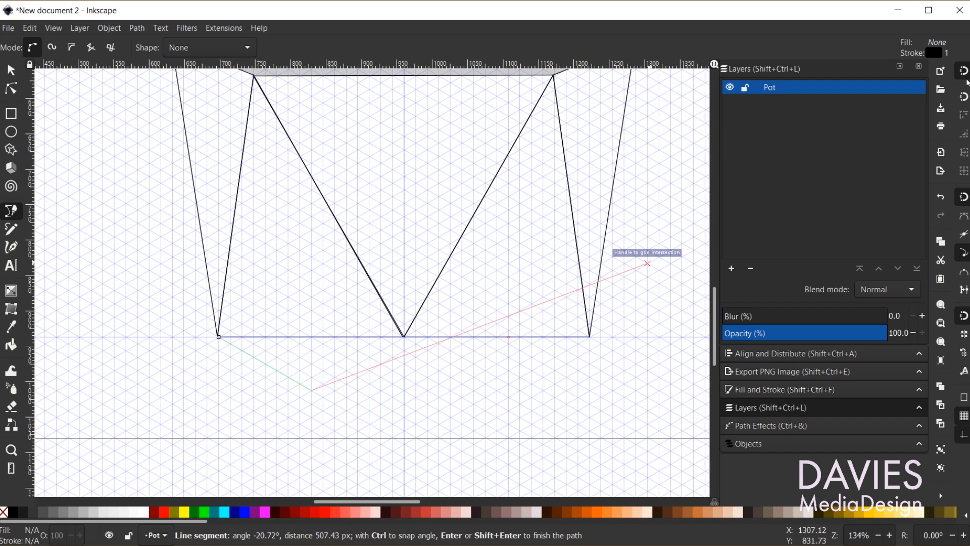
{"action": "left_click", "coordinate": [407, 340]}
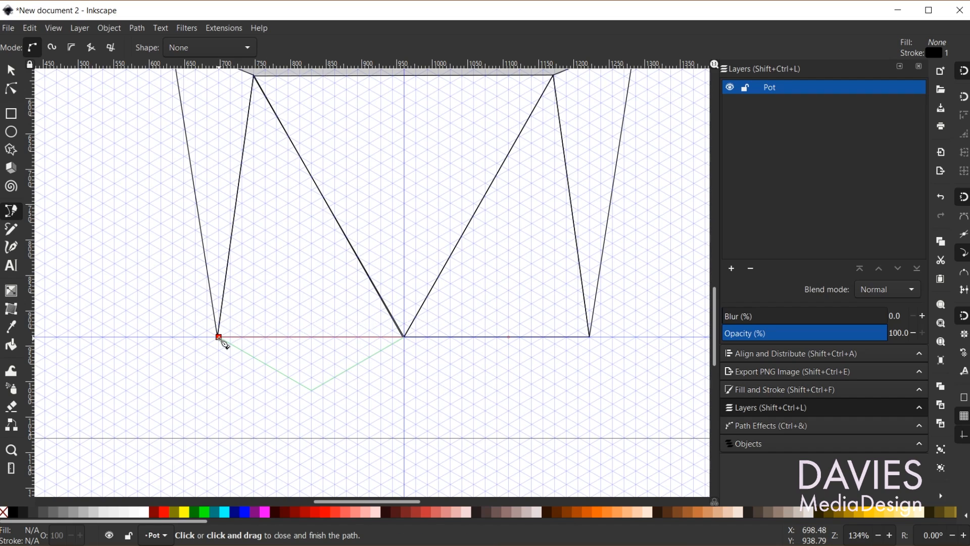
{"action": "left_click", "coordinate": [223, 341]}
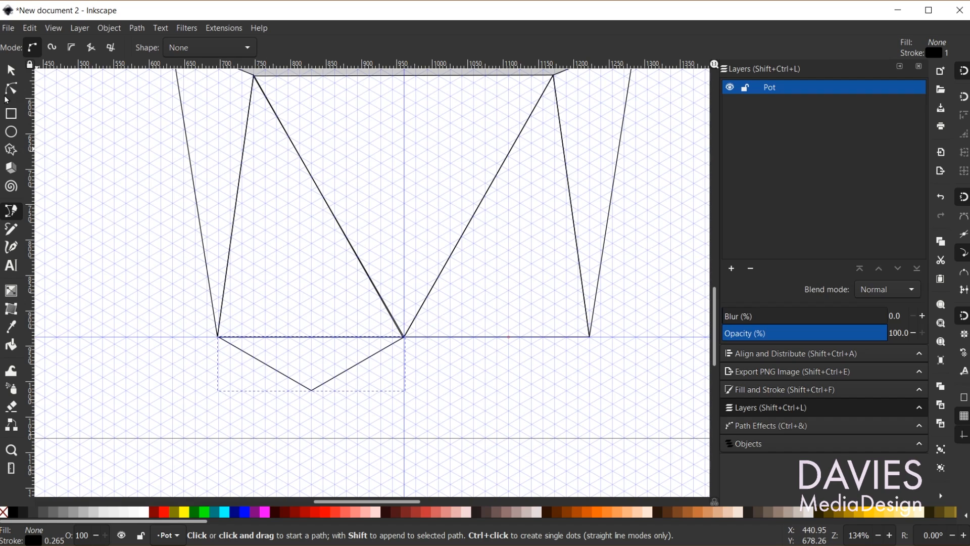
Move the small bottom triangle's rotation center onto the vertical guide and flip a duplicate horizontally to the pot's other half
{"action": "left_click", "coordinate": [11, 70]}
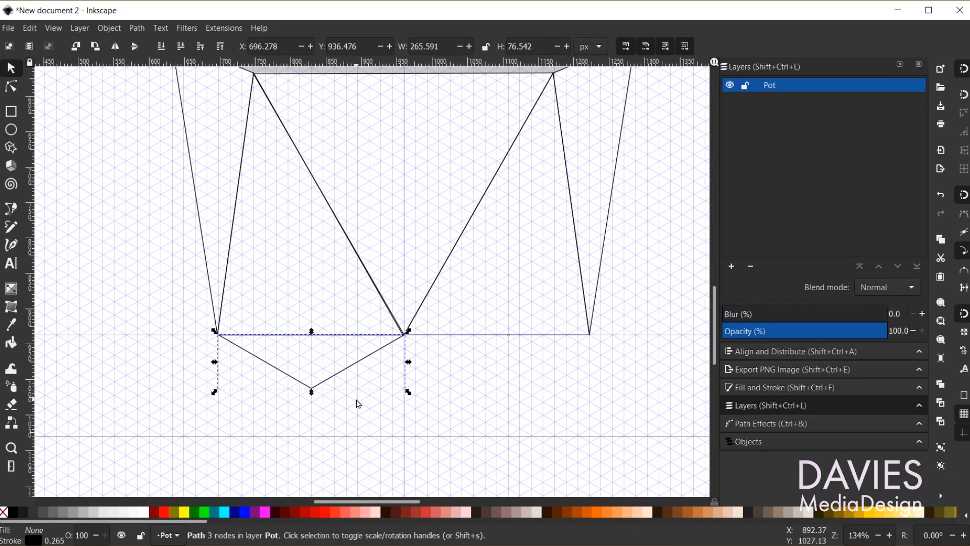
{"action": "key", "text": "ctrl+d"}
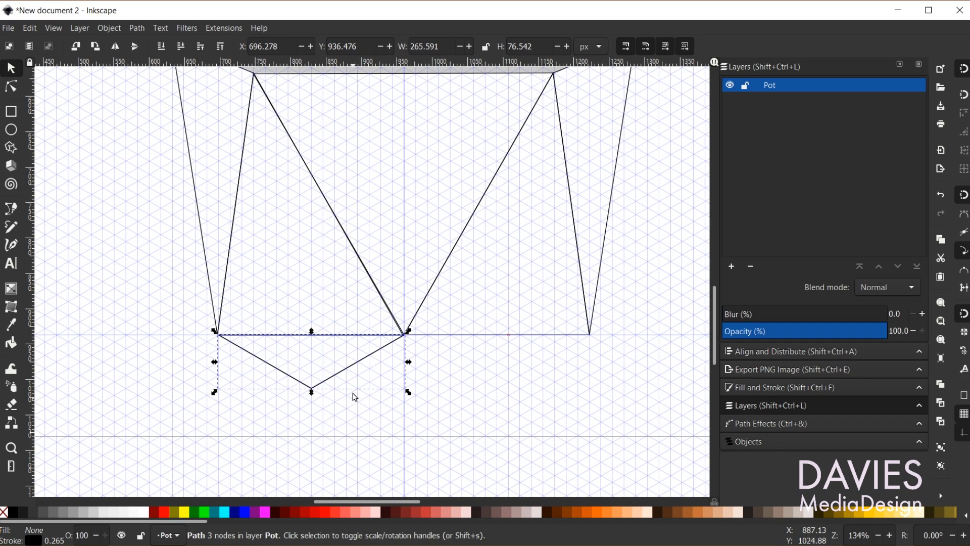
{"action": "left_click", "coordinate": [356, 368]}
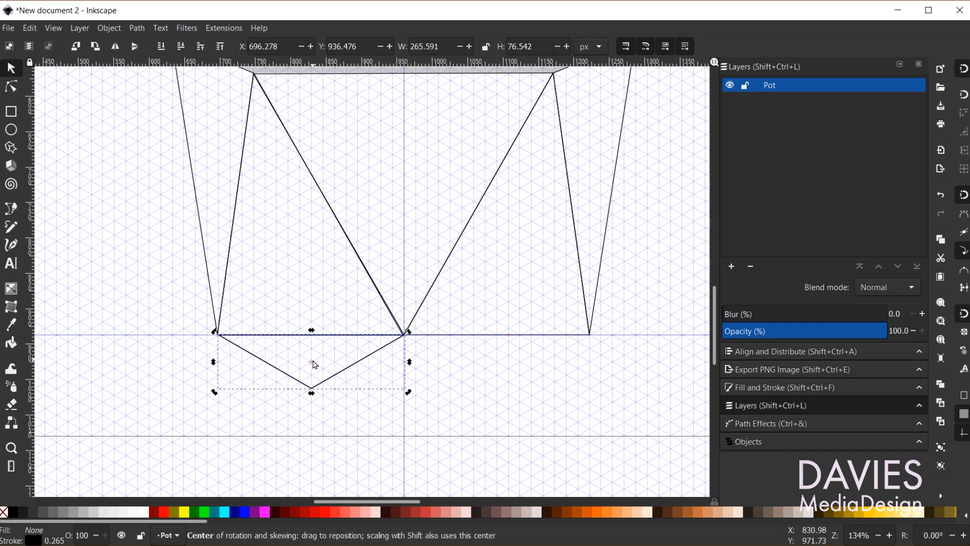
{"action": "left_click_drag", "start_coordinate": [313, 361], "coordinate": [407, 369]}
{"action": "key", "text": "ctrl+d"}
{"action": "key", "text": "h"}
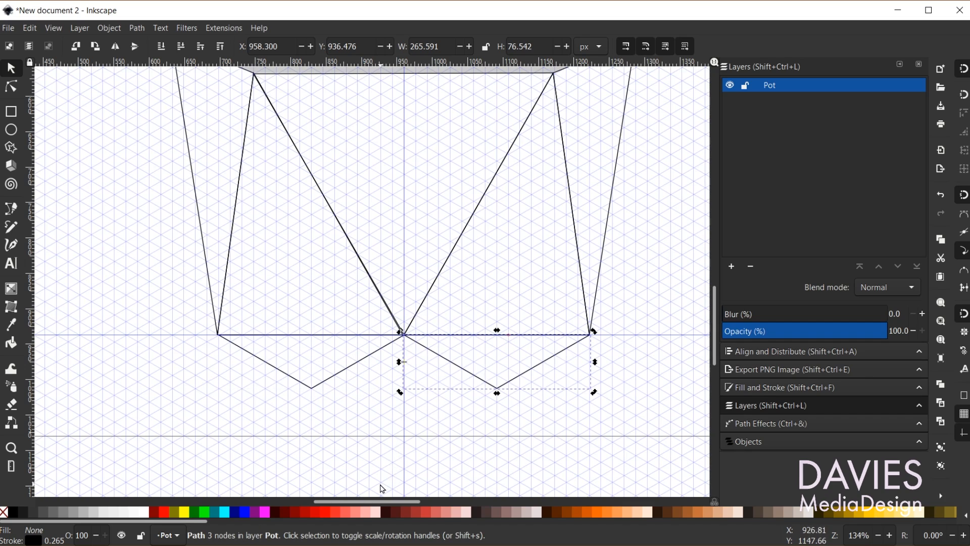
{"action": "left_click", "coordinate": [621, 382]}
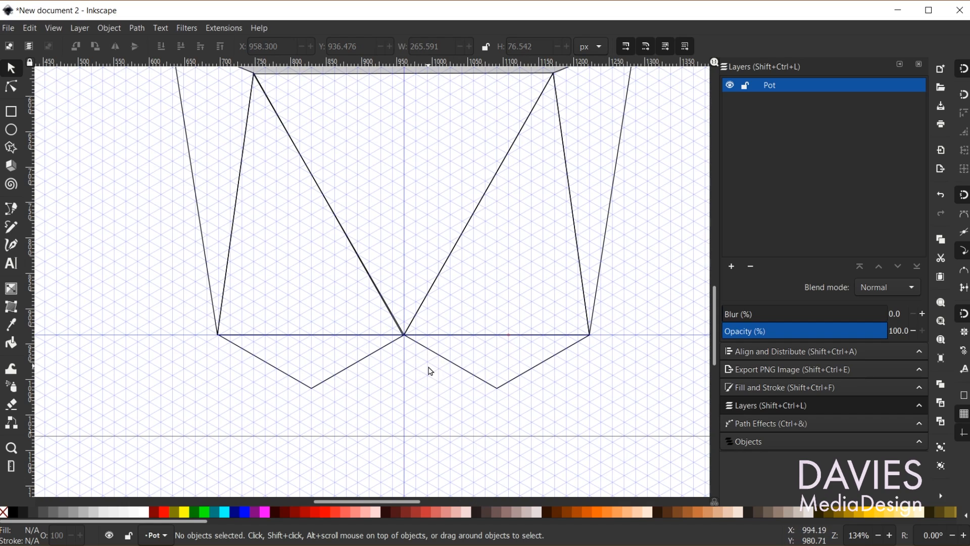
Draw a closed triangle about 266 by 77 px between the tips of the two bottom triangles and the guides' intersection
{"action": "left_click", "coordinate": [11, 208]}
{"action": "left_click", "coordinate": [311, 390]}
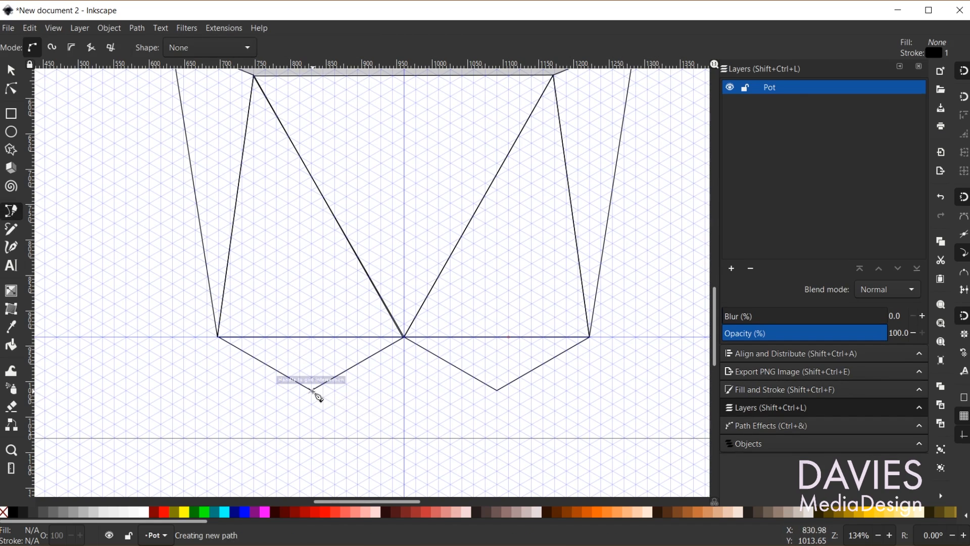
{"action": "left_click", "coordinate": [497, 390]}
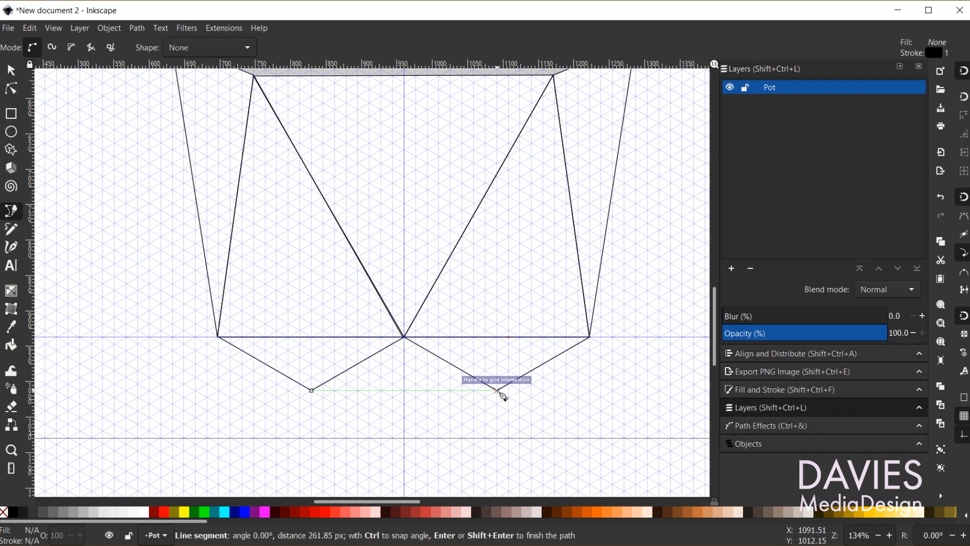
{"action": "left_click", "coordinate": [404, 336]}
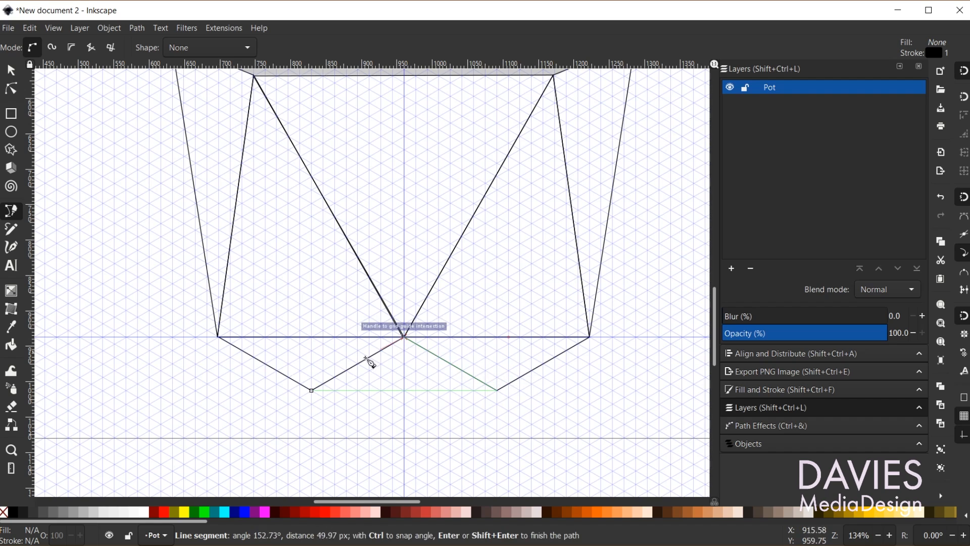
{"action": "left_click", "coordinate": [312, 390]}
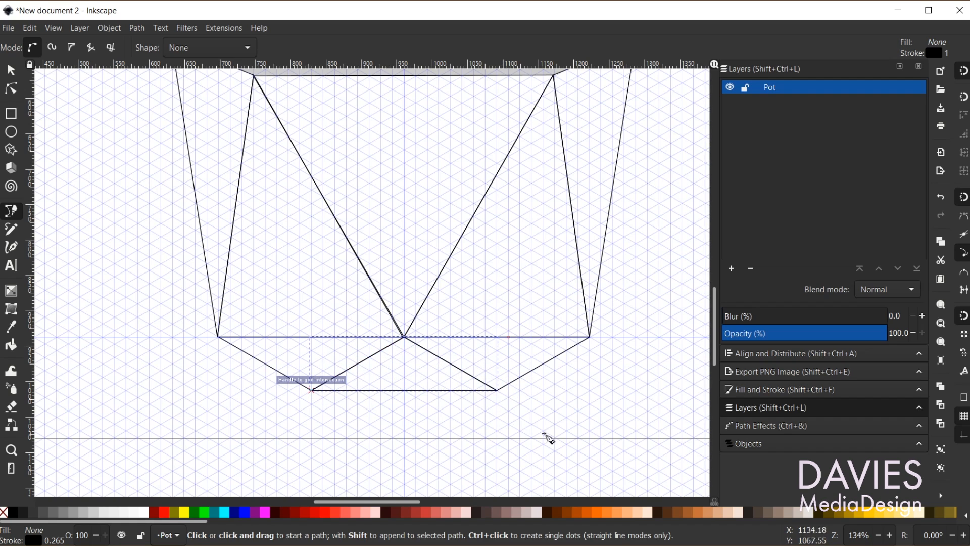
{"action": "scroll", "coordinate": [627, 435], "scroll_direction": "down", "scroll_amount": 2}
{"action": "scroll", "coordinate": [642, 430], "scroll_direction": "up", "scroll_amount": 1}
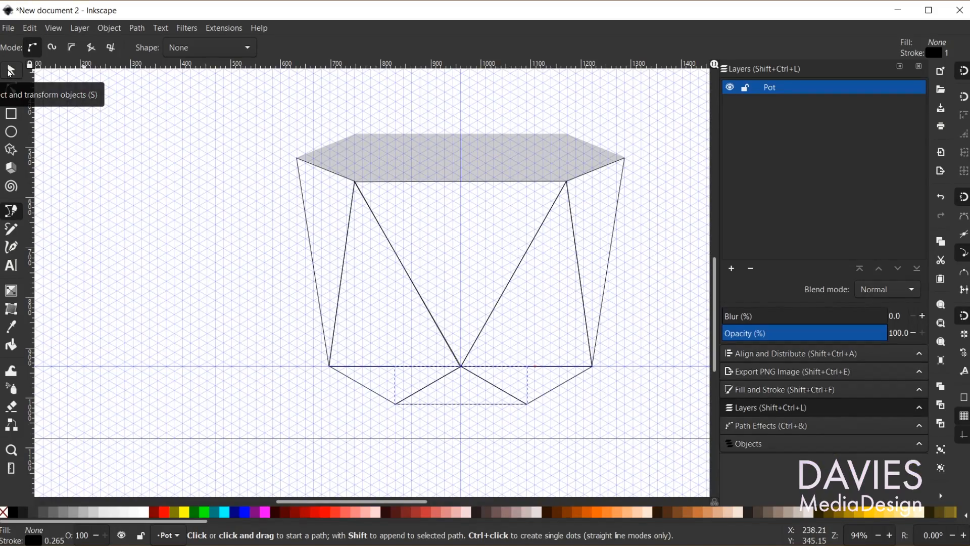
Remove the stroke from the new bottom center triangle and fill it with a medium gray darker than the rim
{"action": "left_click", "coordinate": [10, 71]}
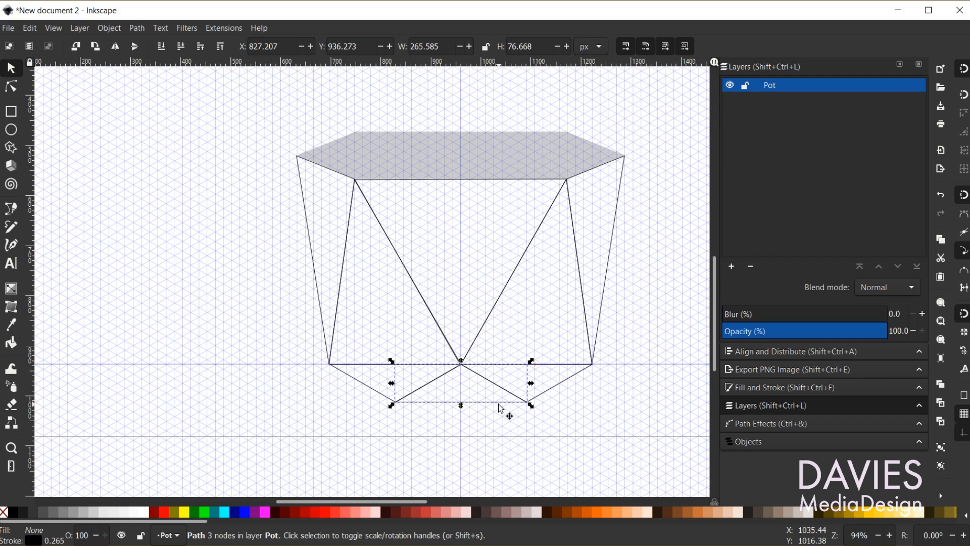
{"action": "left_click", "coordinate": [3, 513], "text": "shift"}
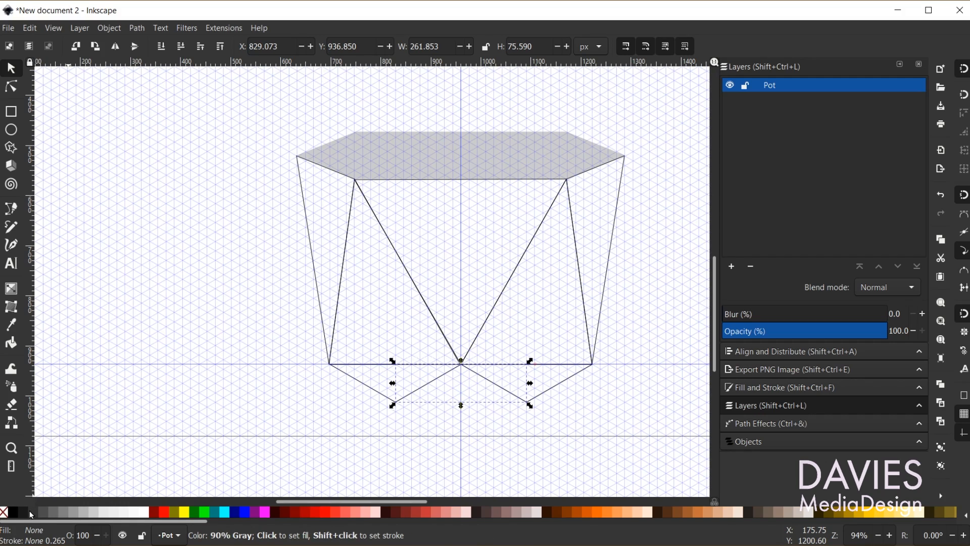
{"action": "left_click", "coordinate": [75, 513]}
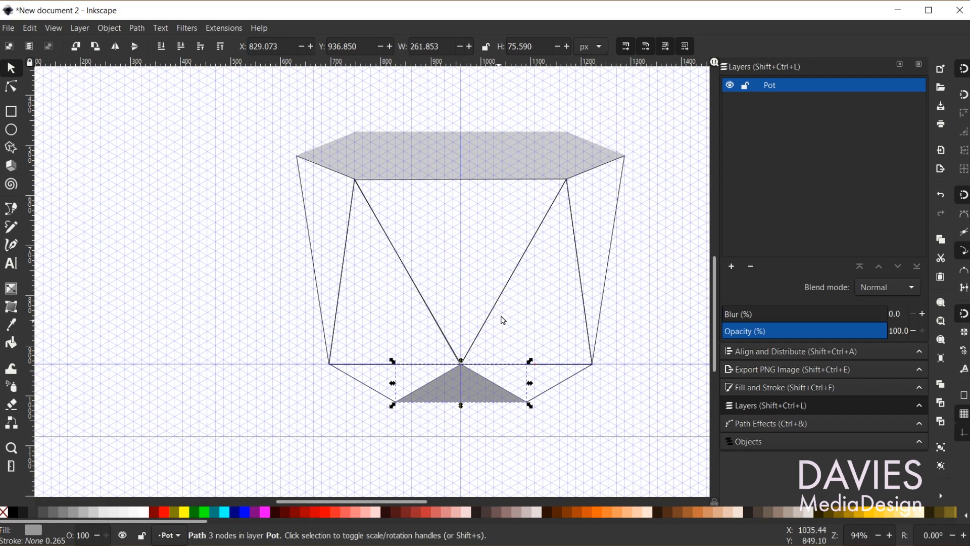
Fill the large central downward-pointing triangle with 30% Gray and remove its stroke
{"action": "left_click", "coordinate": [520, 182]}
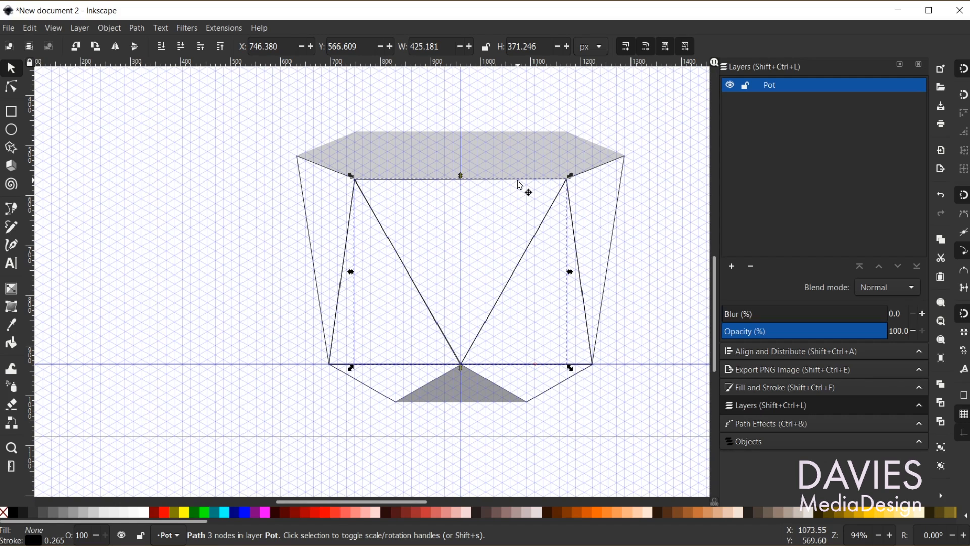
{"action": "left_click", "coordinate": [84, 513]}
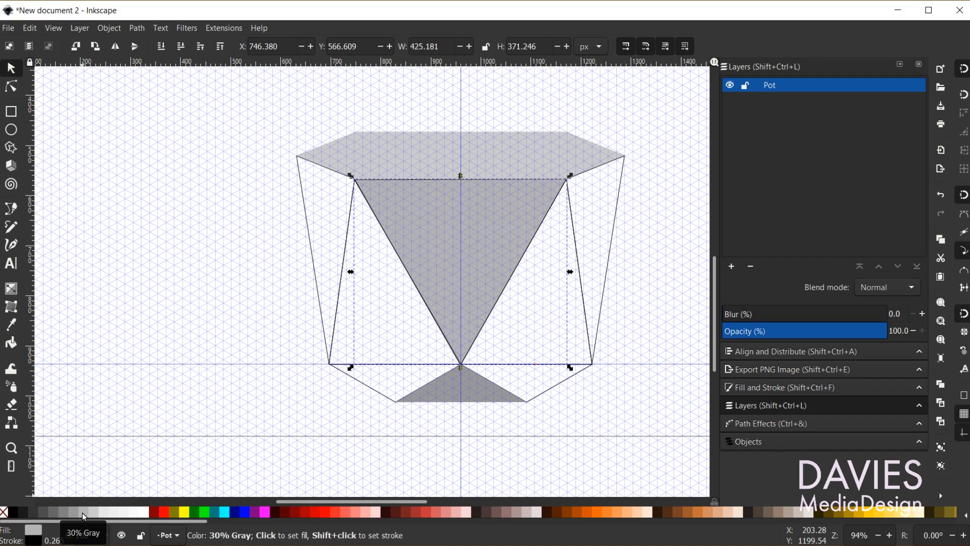
{"action": "left_click", "coordinate": [2, 511], "text": "shift"}
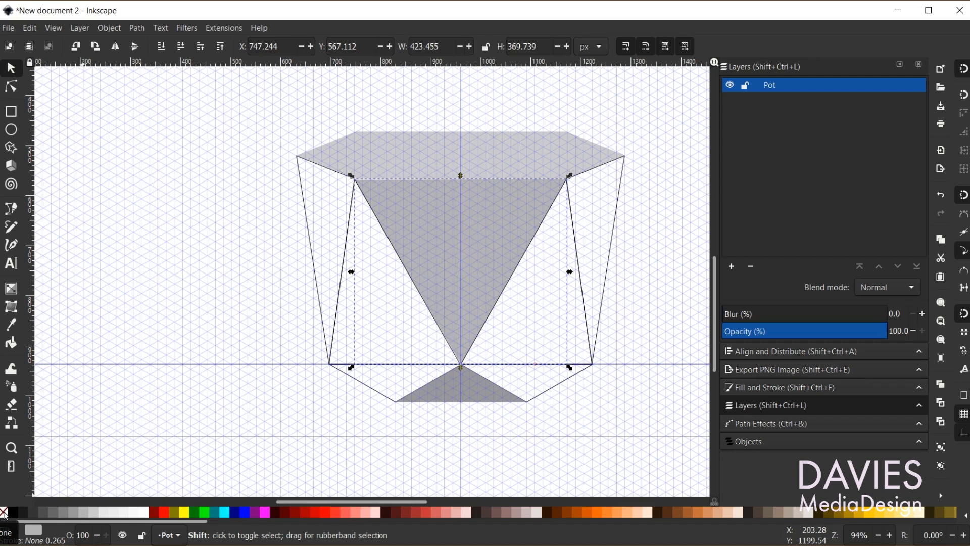
Fill the two outermost side triangles with a very light gray and remove their strokes
{"action": "left_click", "coordinate": [338, 314]}
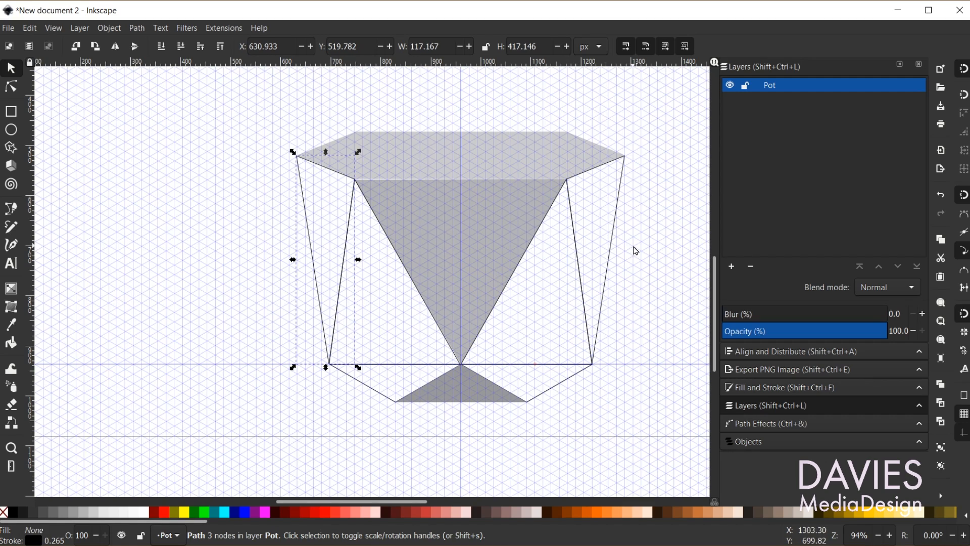
{"action": "left_click", "coordinate": [613, 247], "text": "shift"}
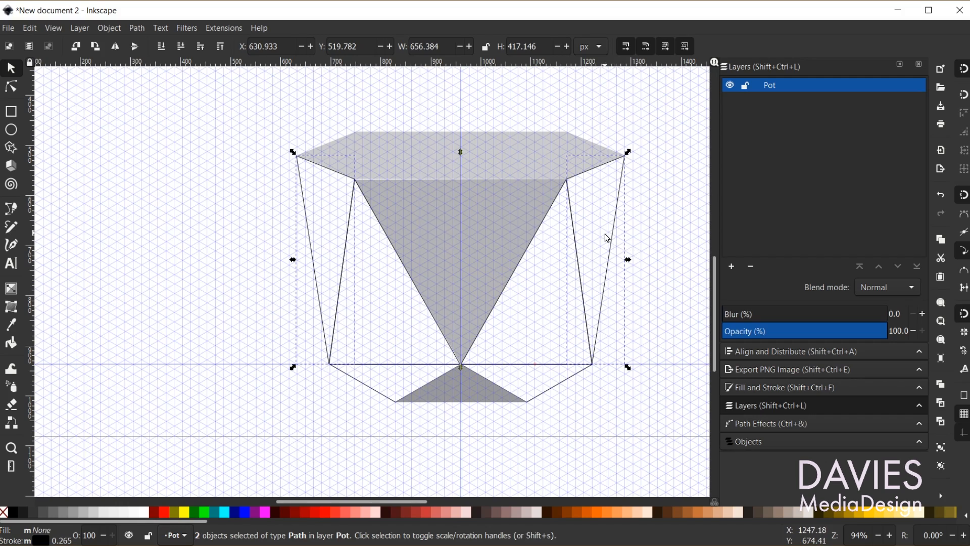
{"action": "left_click", "coordinate": [117, 515]}
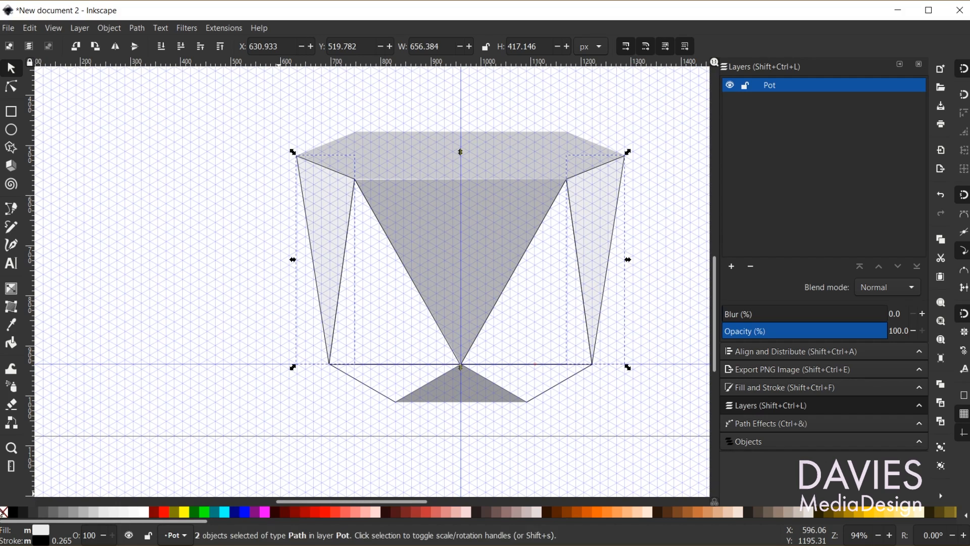
{"action": "left_click", "coordinate": [6, 514], "text": "shift"}
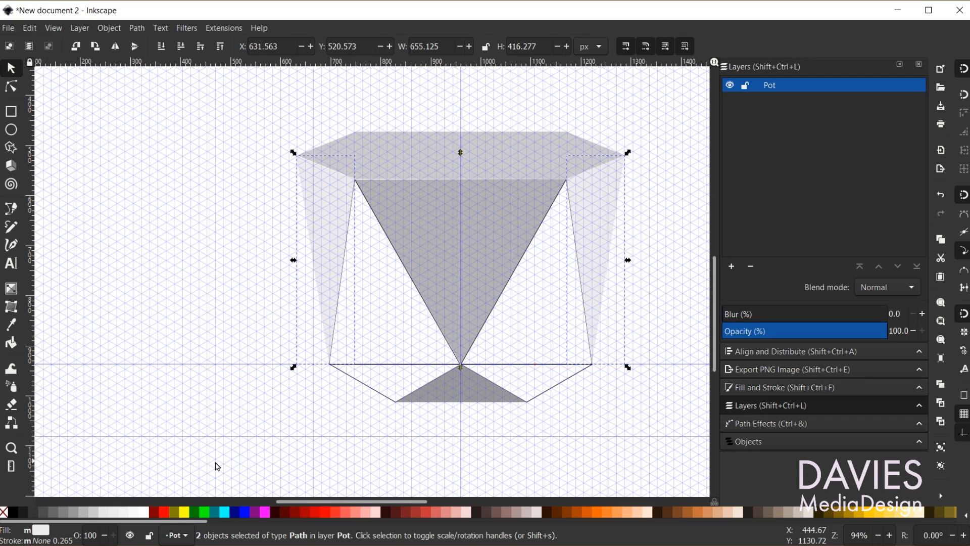
Fill the two inner side triangles flanking the central one with 20% Gray and remove their strokes
{"action": "left_click", "coordinate": [418, 281]}
{"action": "left_click", "coordinate": [531, 253], "text": "shift"}
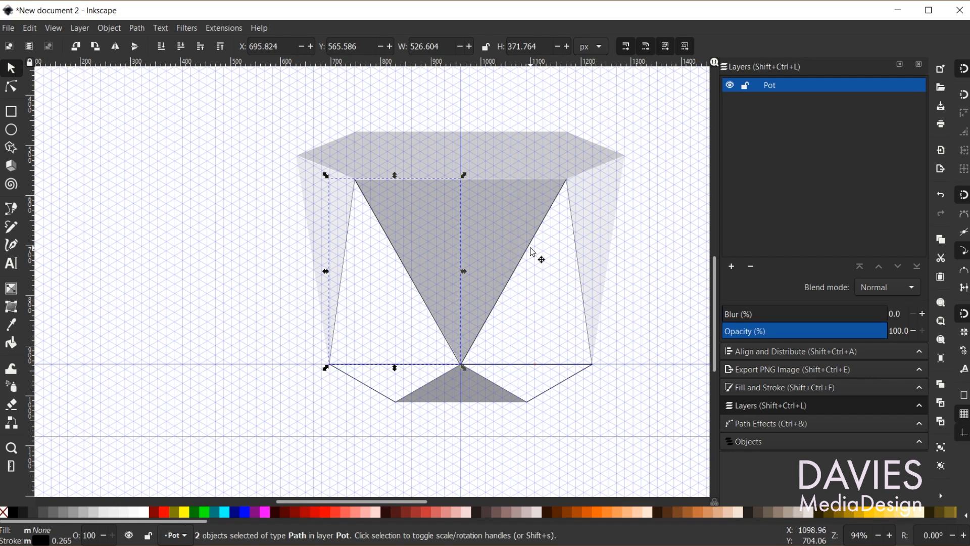
{"action": "left_click", "coordinate": [106, 513]}
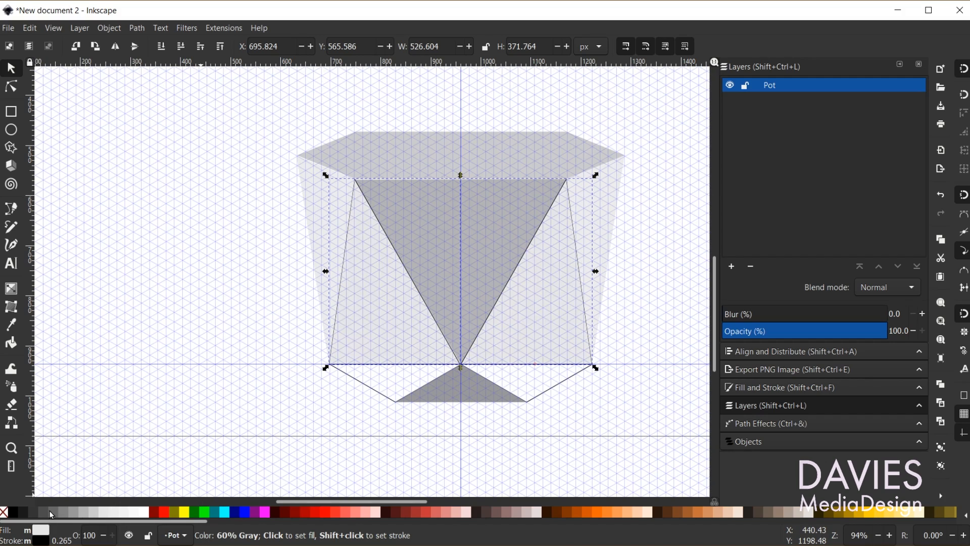
{"action": "left_click", "coordinate": [5, 512], "text": "shift"}
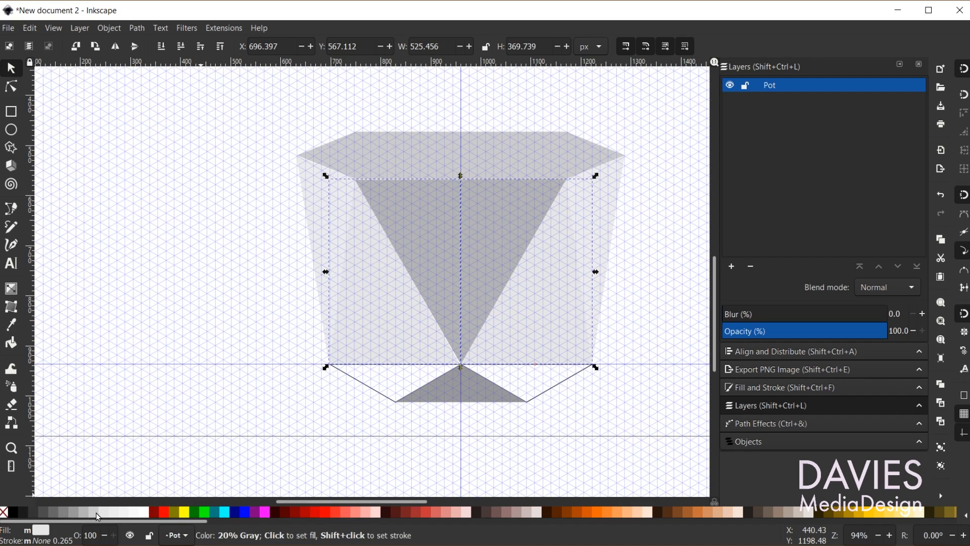
{"action": "left_click", "coordinate": [96, 512]}
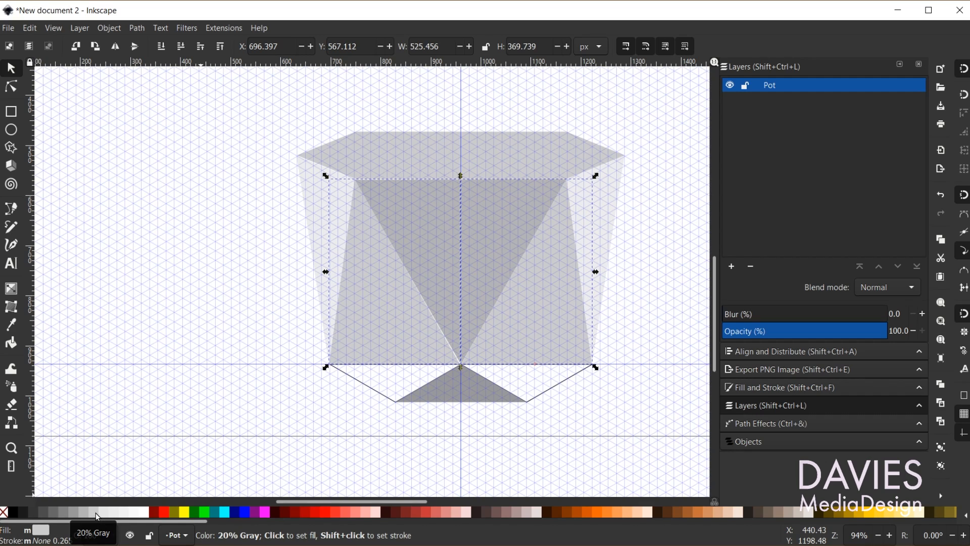
Fill the two small triangles at the bottom corners of the pot with 20% Gray and remove their strokes
{"action": "left_click", "coordinate": [368, 389]}
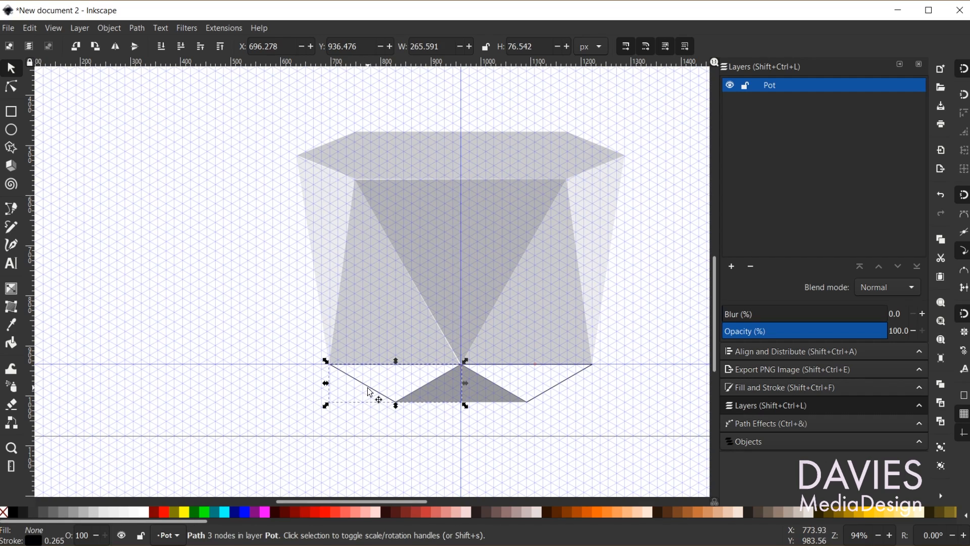
{"action": "left_click", "coordinate": [560, 388], "text": "shift"}
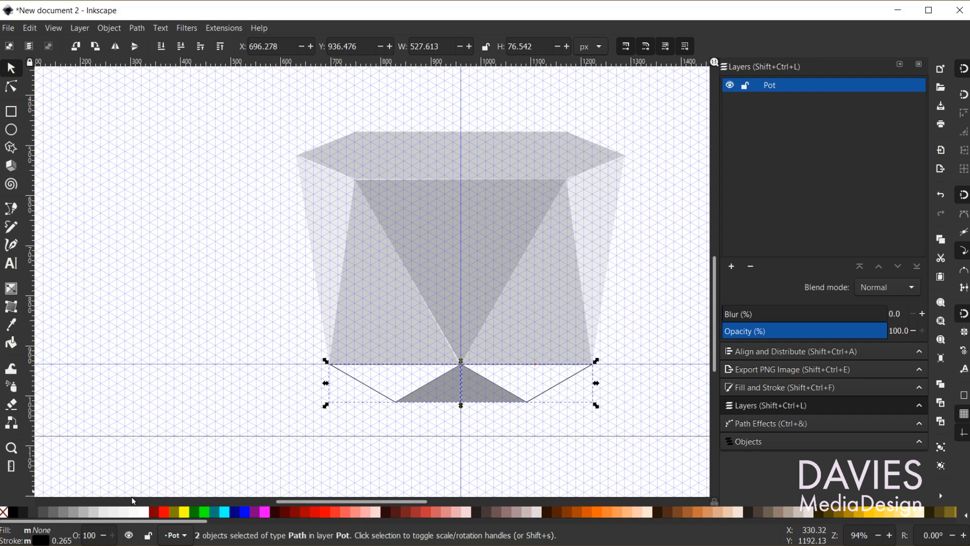
{"action": "left_click", "coordinate": [103, 514]}
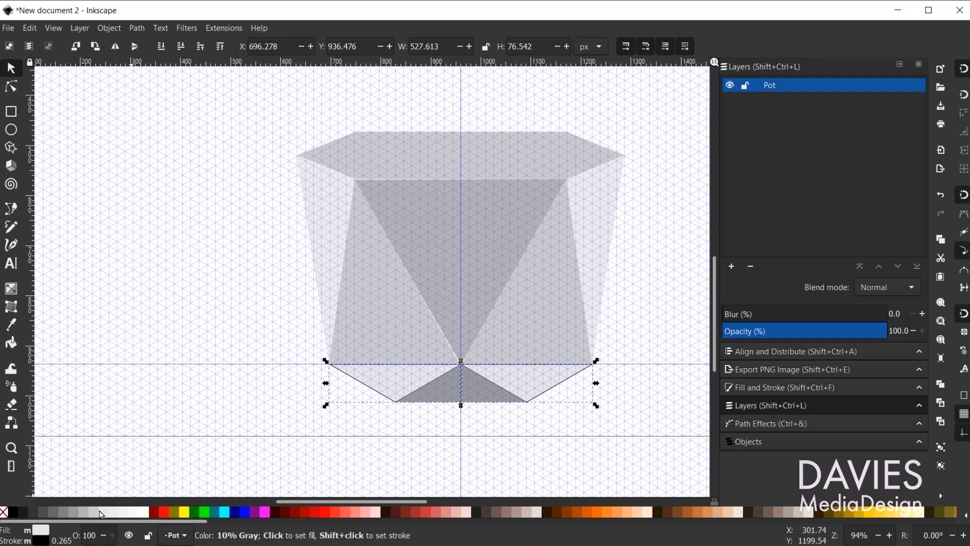
{"action": "left_click", "coordinate": [83, 515]}
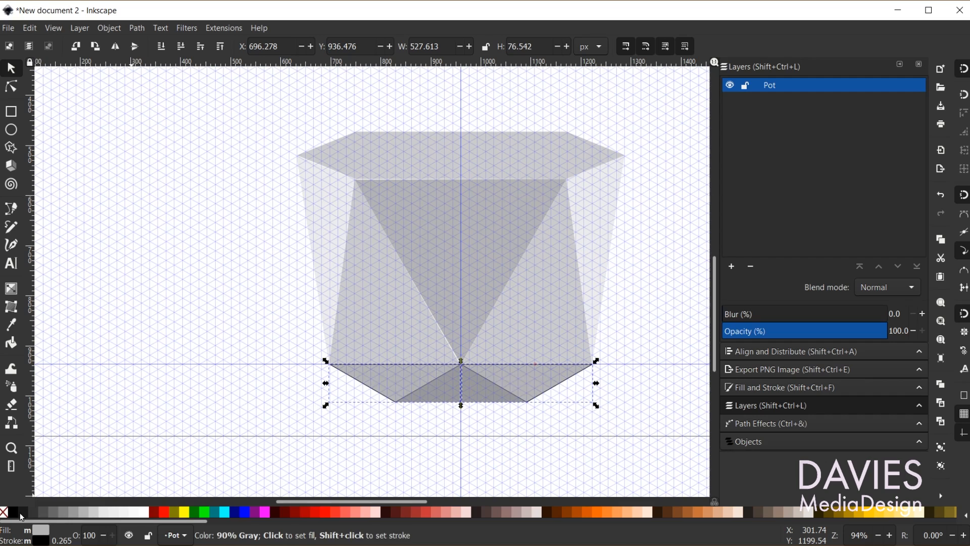
{"action": "left_click", "coordinate": [5, 512], "text": "shift"}
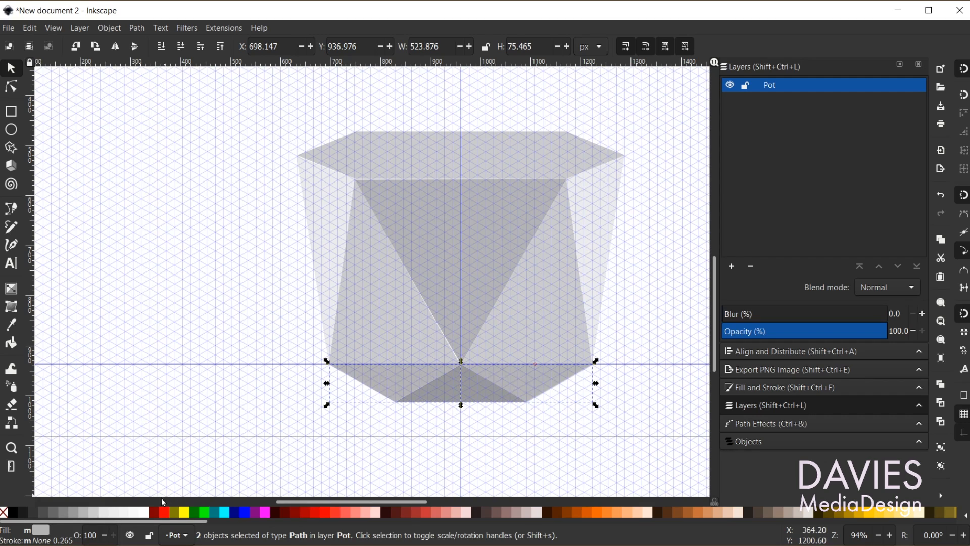
{"action": "left_click", "coordinate": [95, 511]}
Lighten the two inner side triangles to 10% Gray and the two outermost side triangles to an even paler gray
{"action": "left_click", "coordinate": [397, 329]}
{"action": "left_click", "coordinate": [550, 310], "text": "shift"}
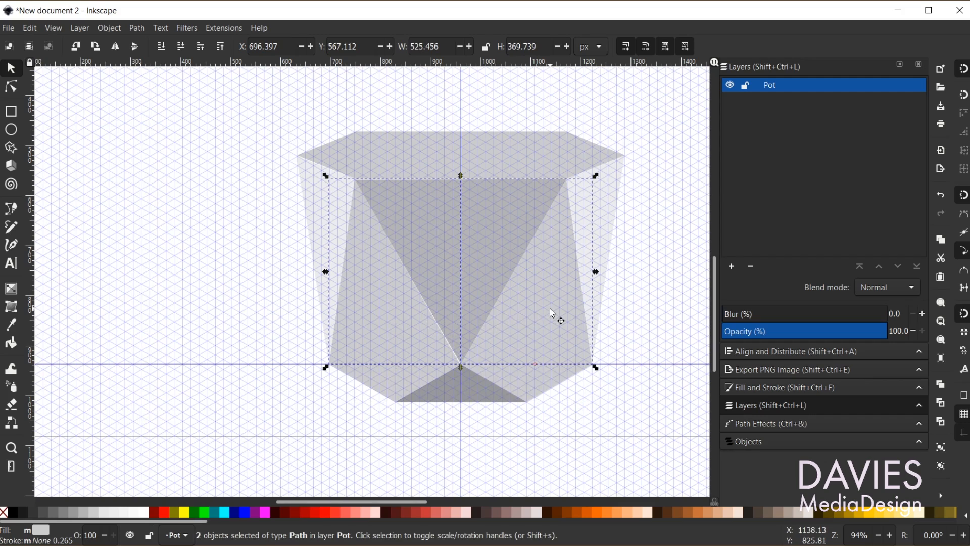
{"action": "left_click", "coordinate": [98, 511]}
{"action": "left_click", "coordinate": [319, 223]}
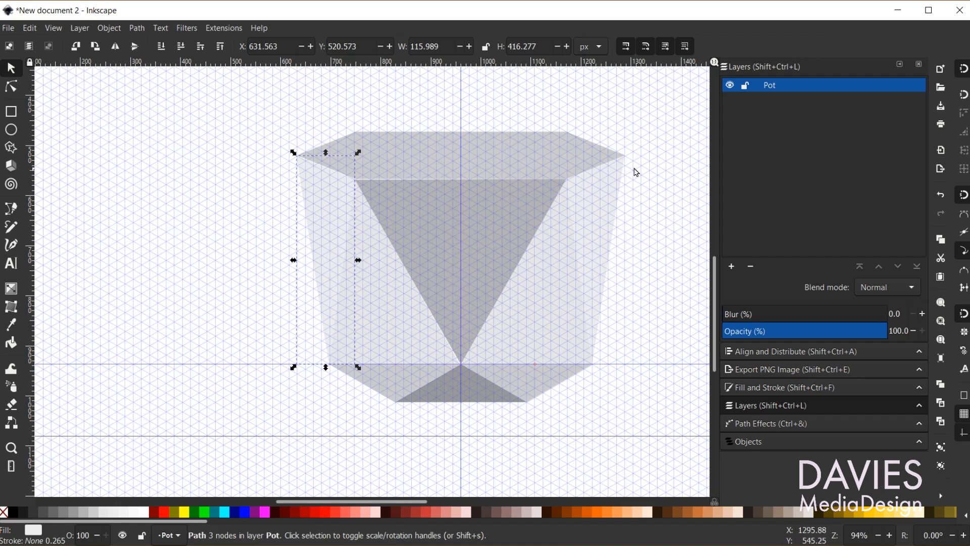
{"action": "left_click", "coordinate": [590, 191], "text": "shift"}
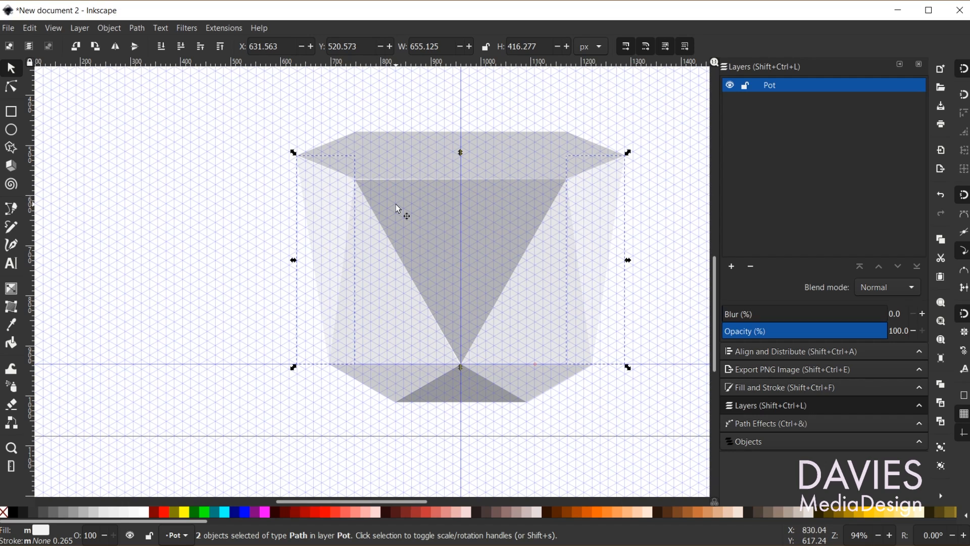
Move the left inner side triangle's bottom node onto the guides' intersection at X 960, Y 936.976 px to close the white gap
{"action": "scroll", "coordinate": [457, 361], "scroll_direction": "up", "scroll_amount": 5}
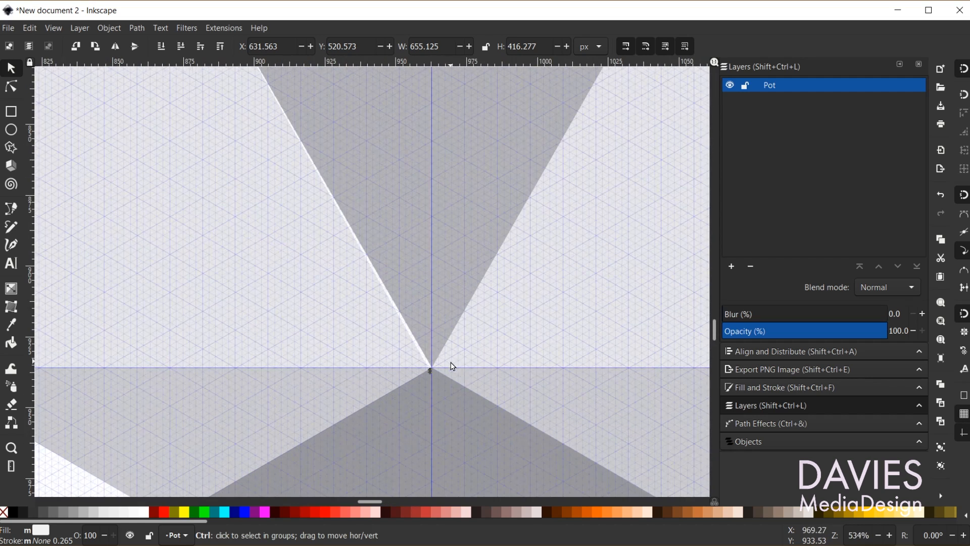
{"action": "scroll", "coordinate": [452, 366], "scroll_direction": "up", "scroll_amount": 5}
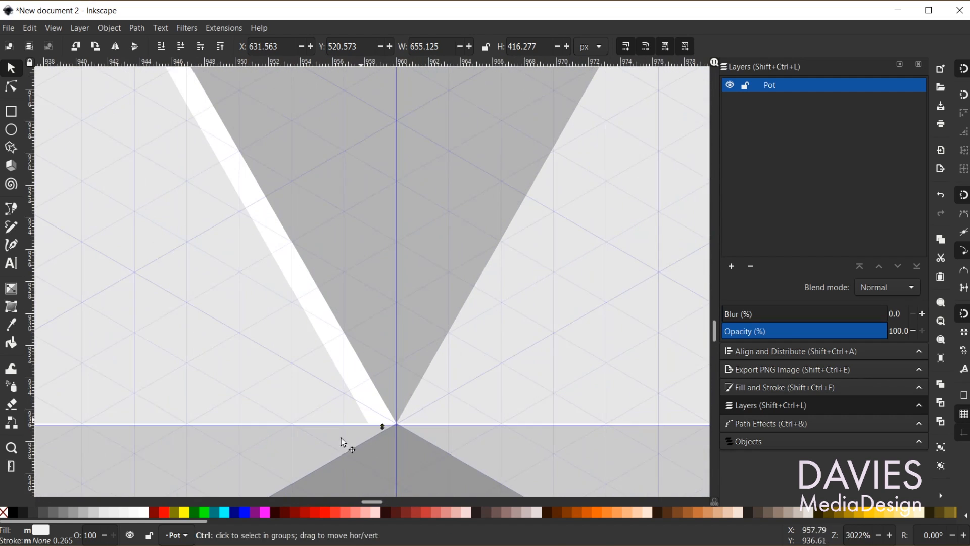
{"action": "left_click", "coordinate": [14, 88]}
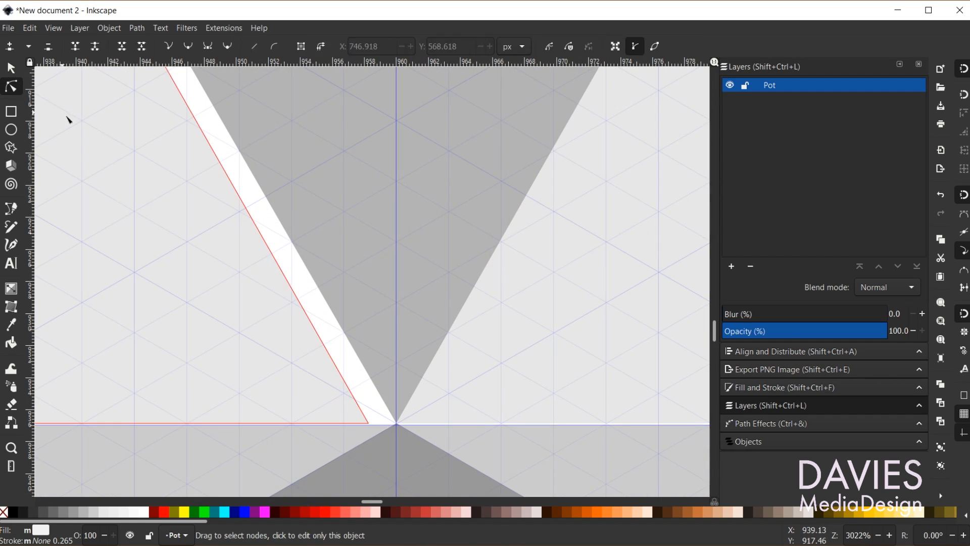
{"action": "left_click", "coordinate": [268, 343]}
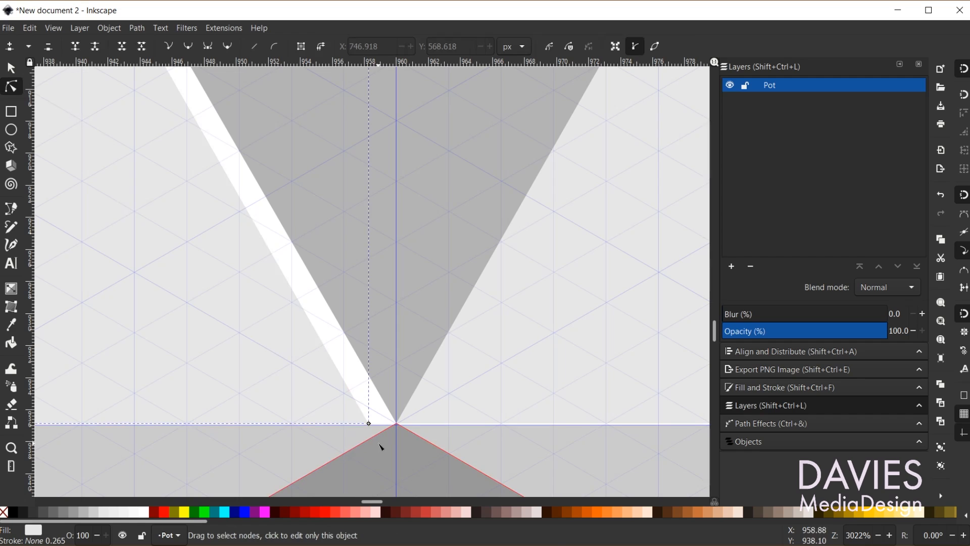
{"action": "left_click", "coordinate": [369, 425]}
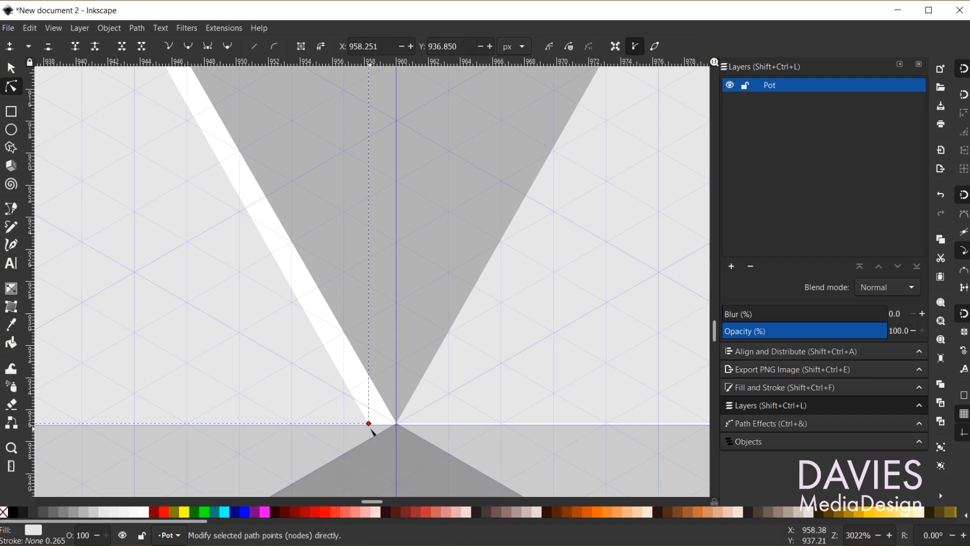
{"action": "left_click_drag", "start_coordinate": [369, 424], "coordinate": [397, 426]}
Move the upper nodes of the left facets onto the rim's lower-left corner at X 749.634, Y 566.995 px to close the white gap
{"action": "scroll", "coordinate": [236, 216], "scroll_direction": "down", "scroll_amount": 6}
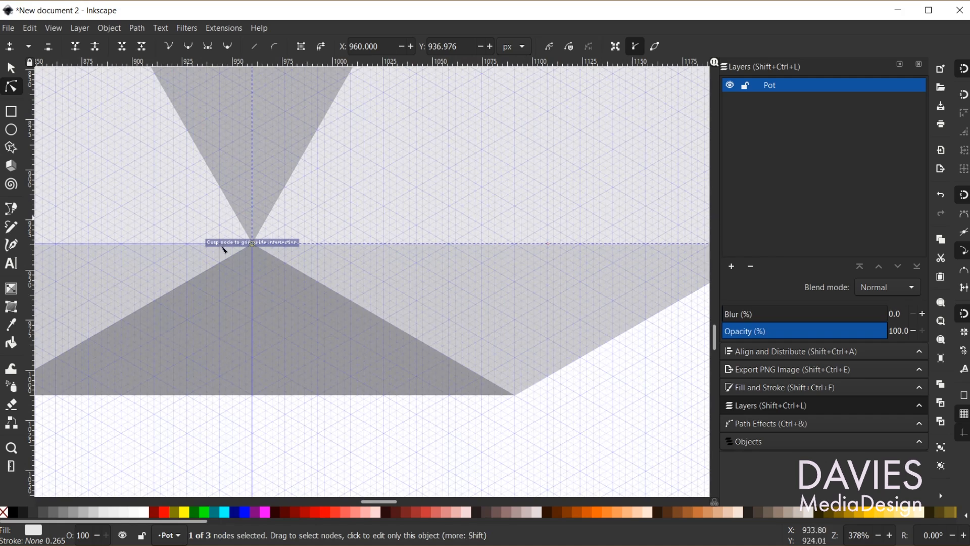
{"action": "scroll", "coordinate": [314, 350], "scroll_direction": "left", "scroll_amount": 10}
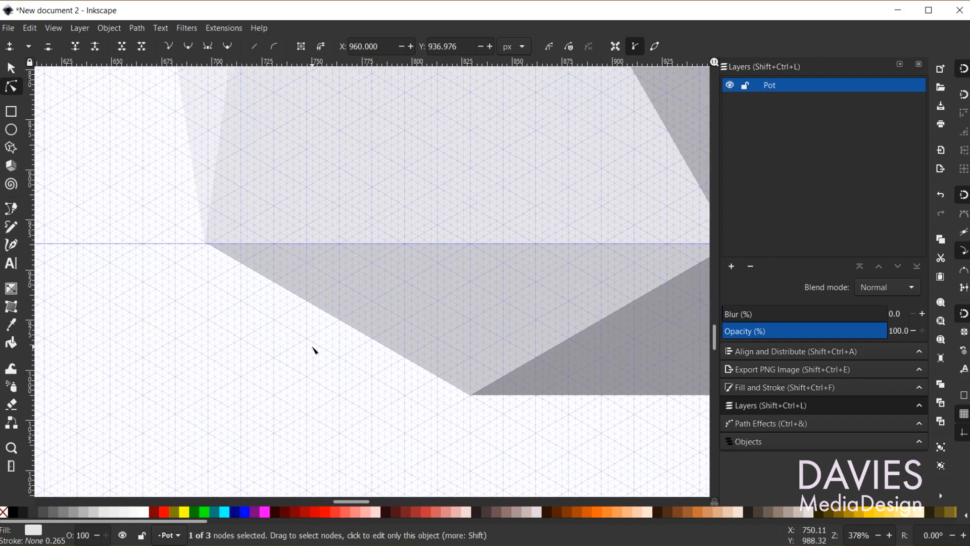
{"action": "scroll", "coordinate": [314, 349], "scroll_direction": "up", "scroll_amount": 3}
{"action": "scroll", "coordinate": [303, 440], "scroll_direction": "up", "scroll_amount": 1}
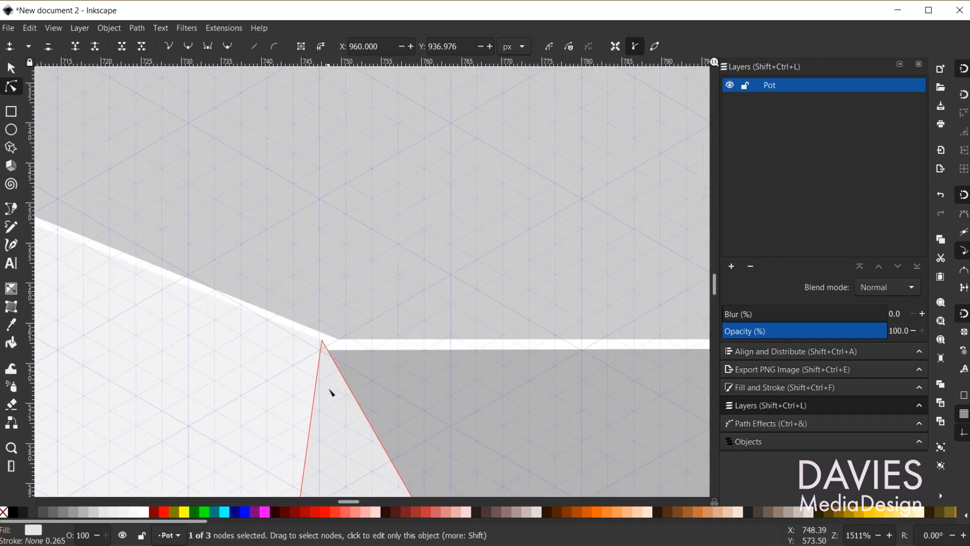
{"action": "scroll", "coordinate": [331, 392], "scroll_direction": "up", "scroll_amount": 3}
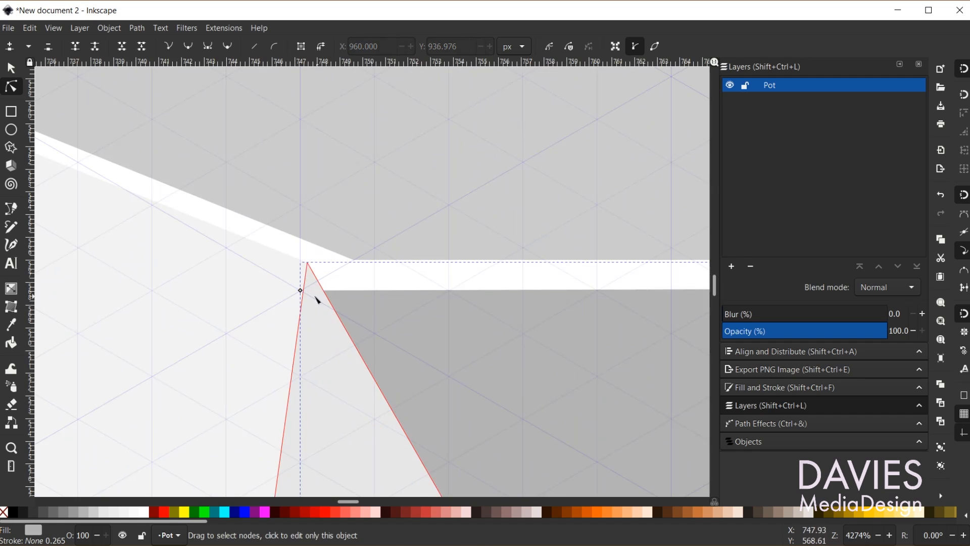
{"action": "left_click_drag", "start_coordinate": [301, 292], "coordinate": [355, 261]}
{"action": "key", "text": "ctrl+z"}
{"action": "scroll", "coordinate": [612, 348], "scroll_direction": "down", "scroll_amount": 12}
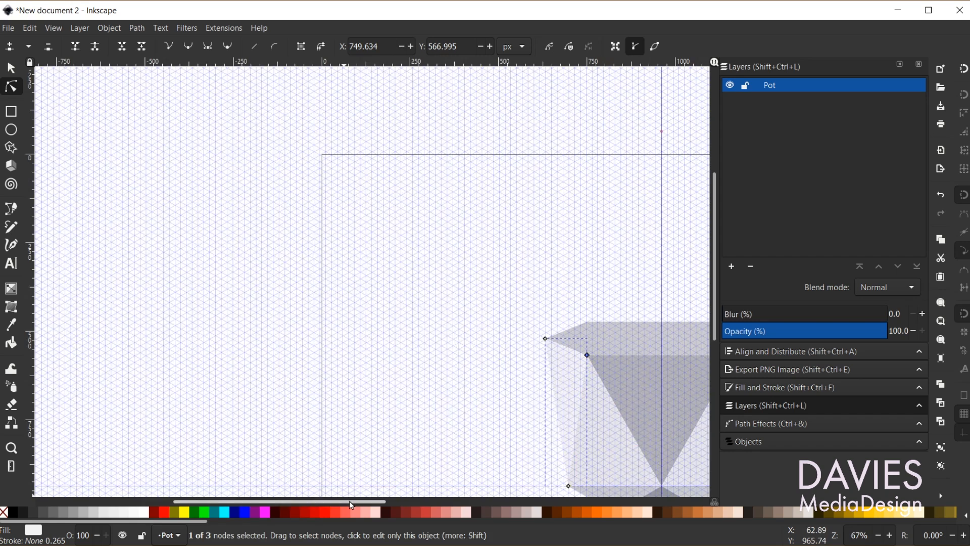
{"action": "left_click_drag", "start_coordinate": [350, 502], "coordinate": [436, 501]}
{"action": "scroll", "coordinate": [434, 423], "scroll_direction": "down", "scroll_amount": 6}
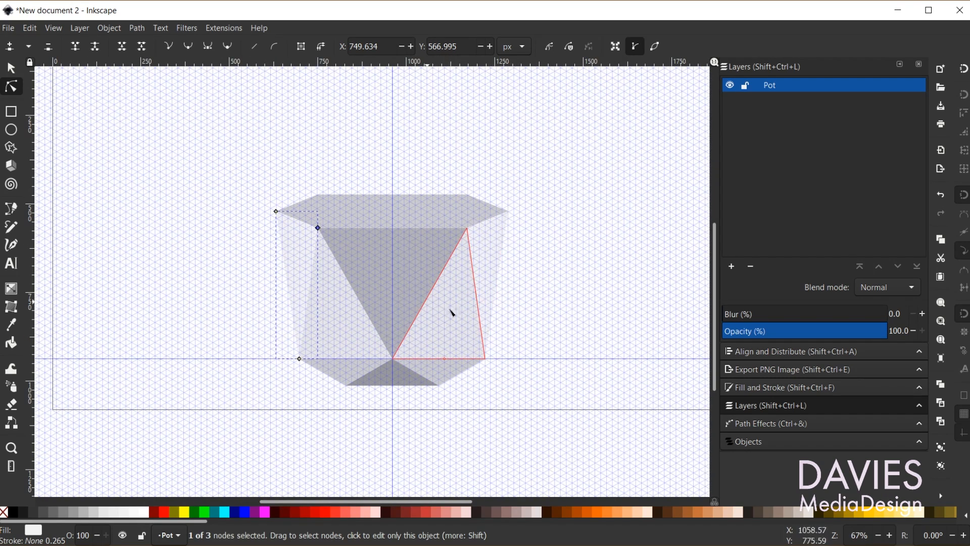
Hide the page grid and remove the horizontal guide running across the lower part of the pot
{"action": "left_click", "coordinate": [54, 28]}
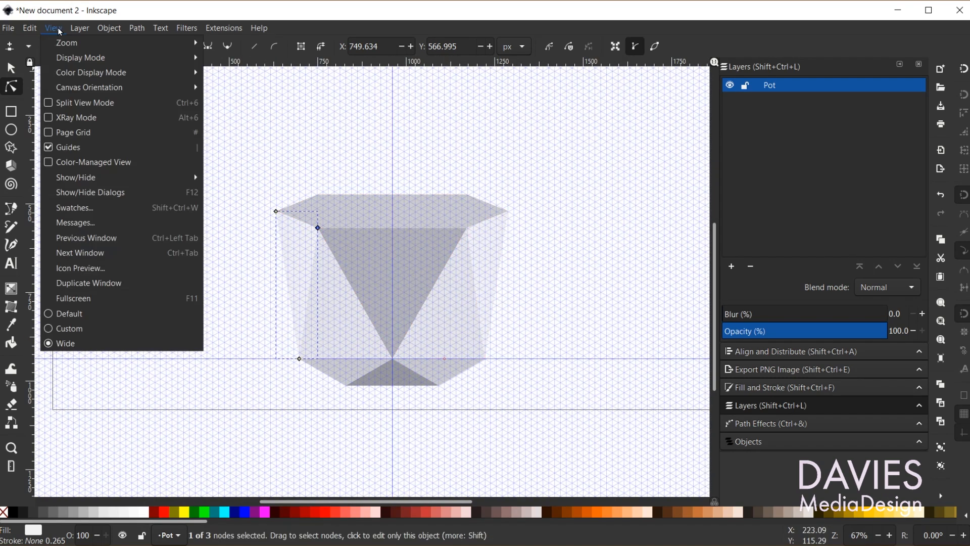
{"action": "left_click", "coordinate": [76, 132]}
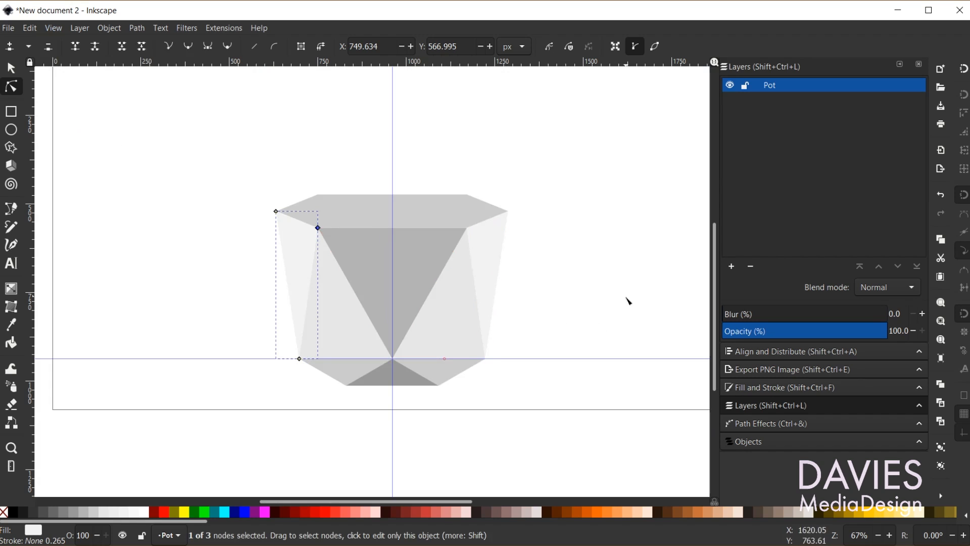
{"action": "left_click", "coordinate": [11, 70]}
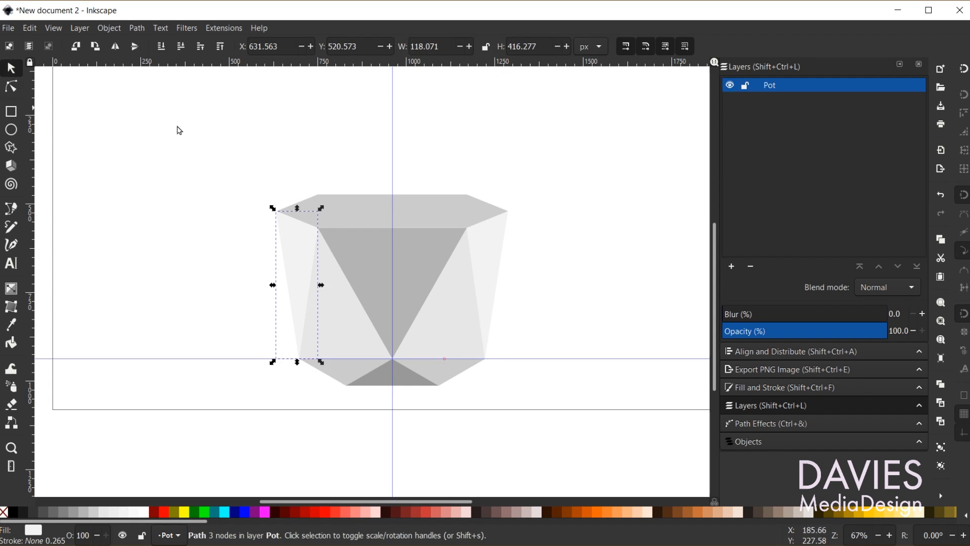
{"action": "left_click", "coordinate": [626, 363]}
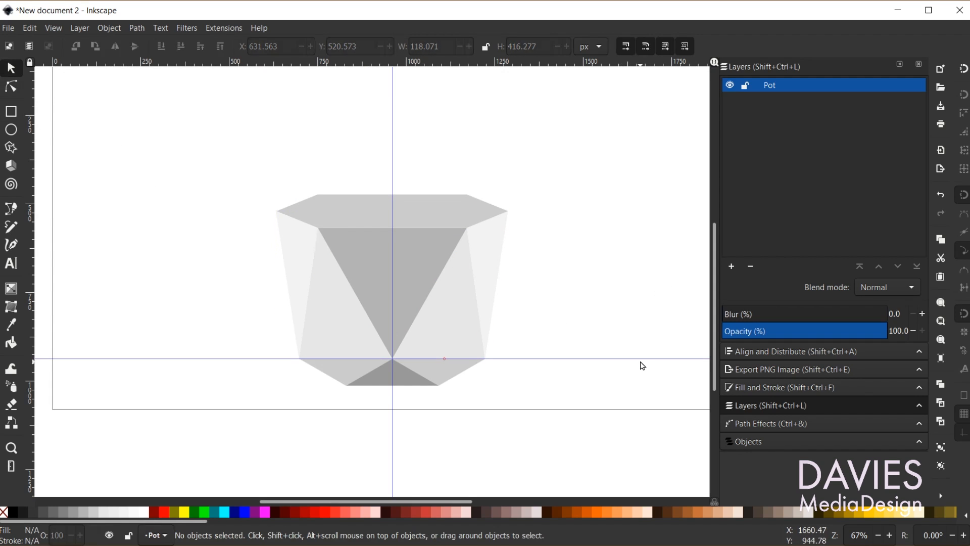
{"action": "left_click_drag", "start_coordinate": [643, 359], "coordinate": [667, 544]}
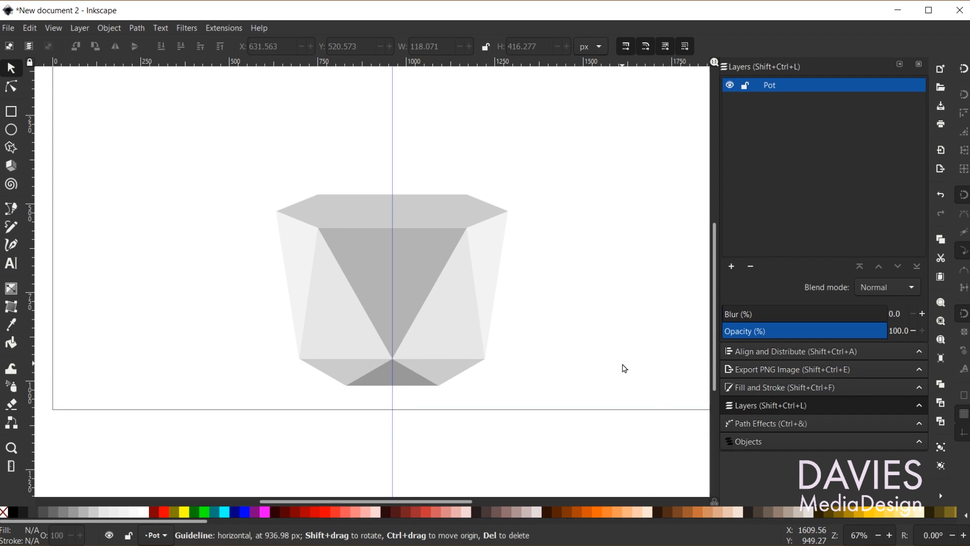
Give the pot's rim a white stroke 10 px wide
{"action": "left_click", "coordinate": [444, 203]}
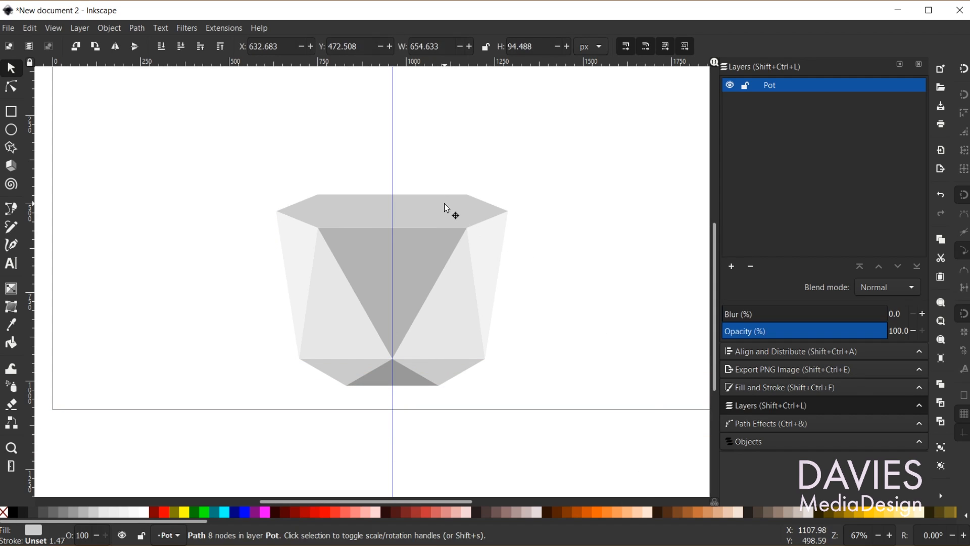
{"action": "left_click", "coordinate": [146, 512], "text": "shift"}
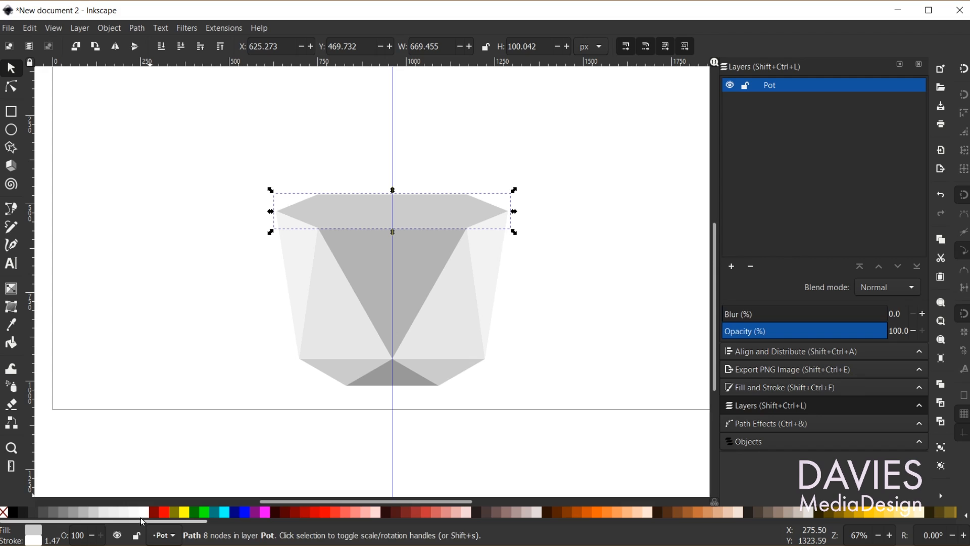
{"action": "left_click", "coordinate": [54, 542]}
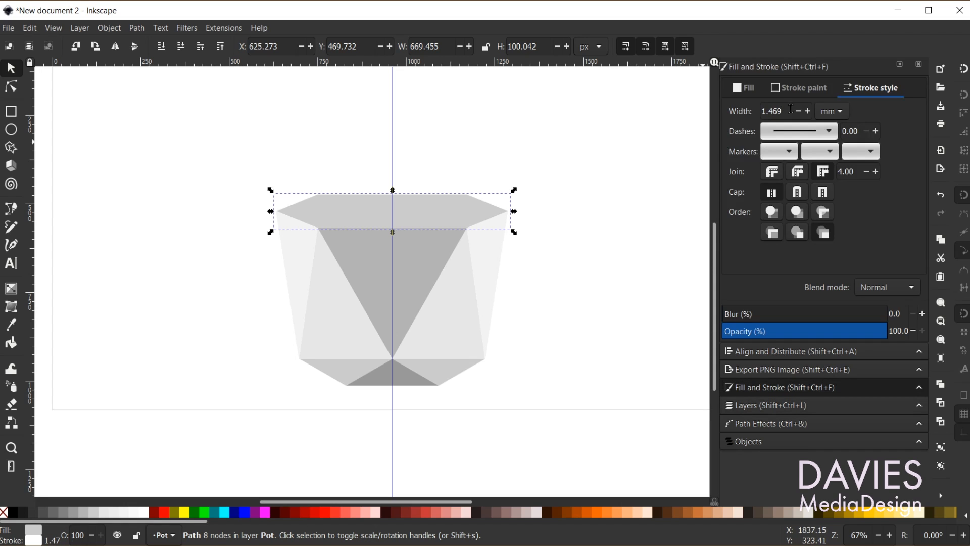
{"action": "left_click", "coordinate": [834, 112]}
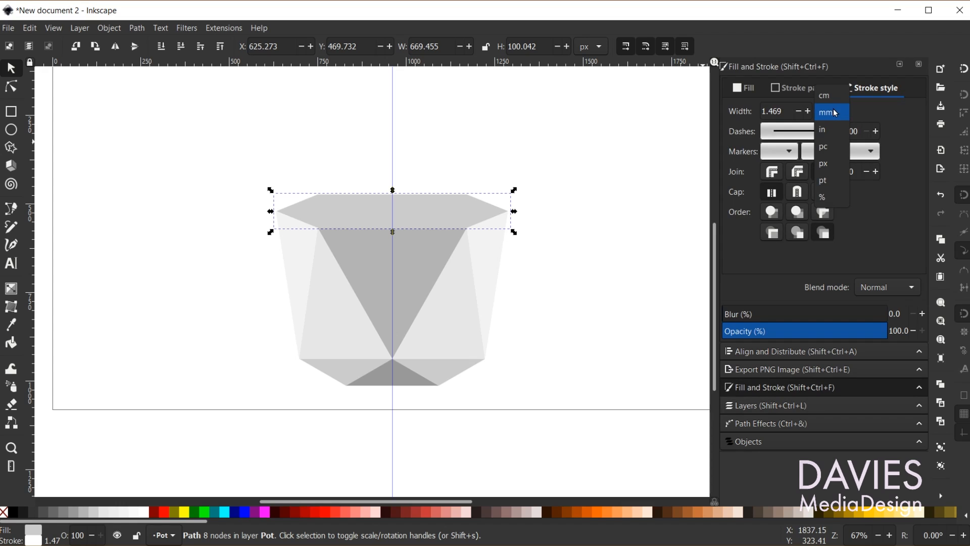
{"action": "left_click", "coordinate": [831, 164]}
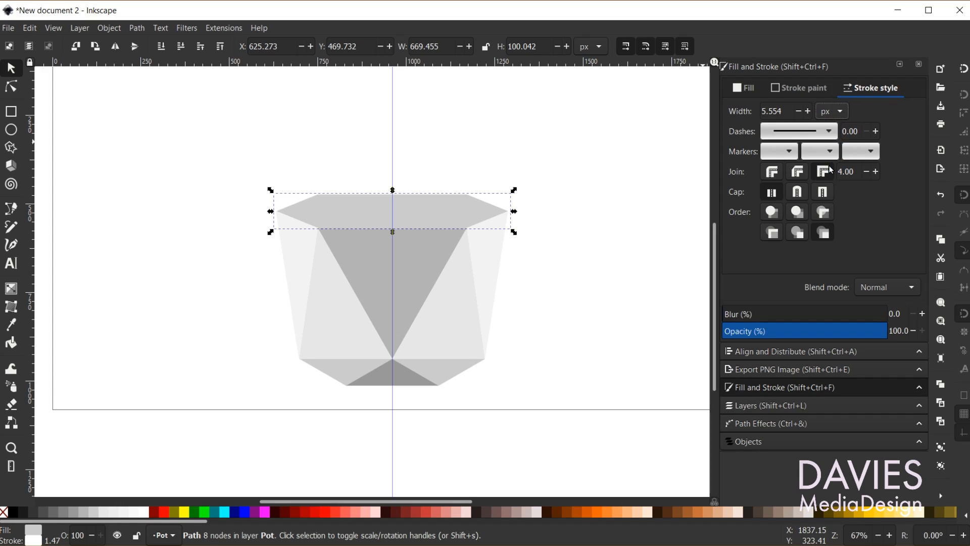
{"action": "triple_click", "coordinate": [789, 114]}
{"action": "type", "text": "10"}
{"action": "key", "text": "Return"}
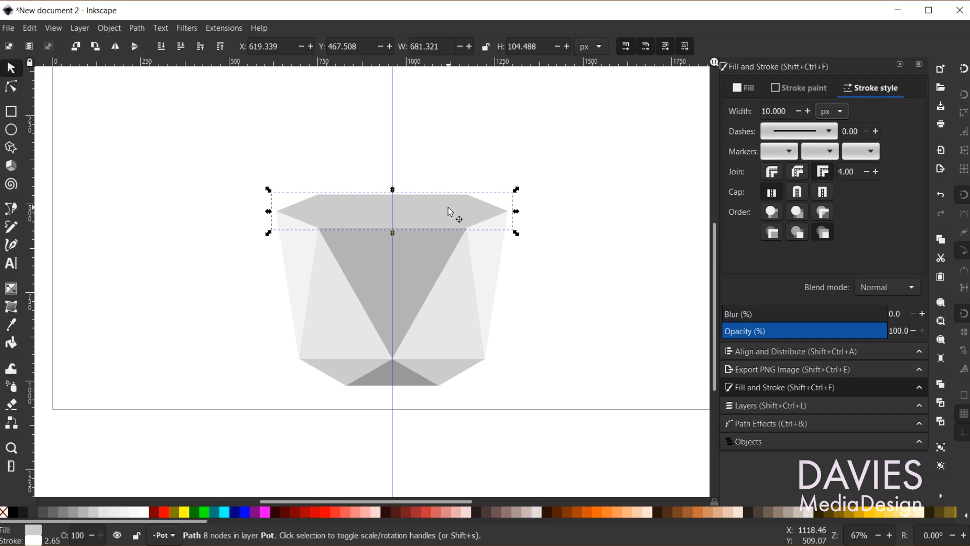
Fill the pot's rim with the orange #D45500
{"action": "left_click", "coordinate": [597, 513]}
{"action": "left_click", "coordinate": [588, 512]}
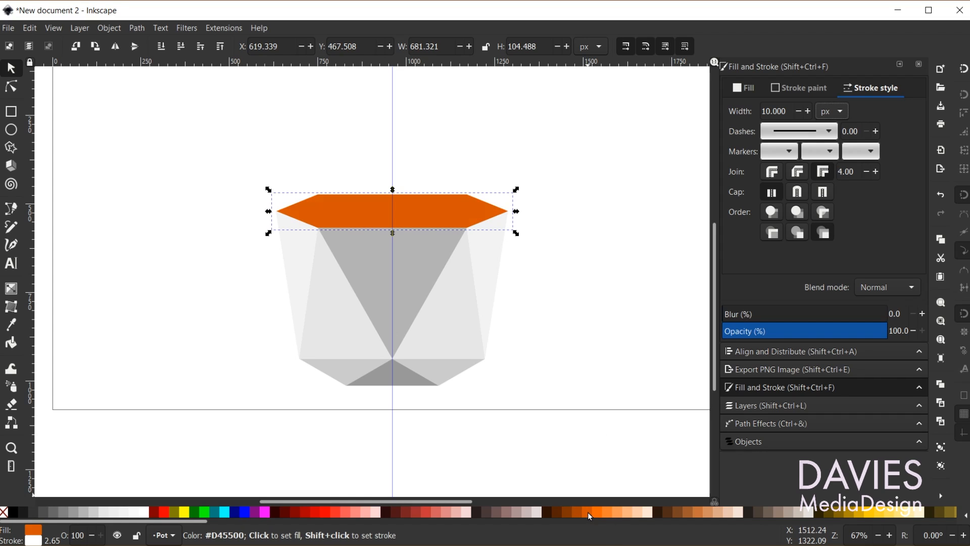
{"action": "left_click", "coordinate": [580, 512]}
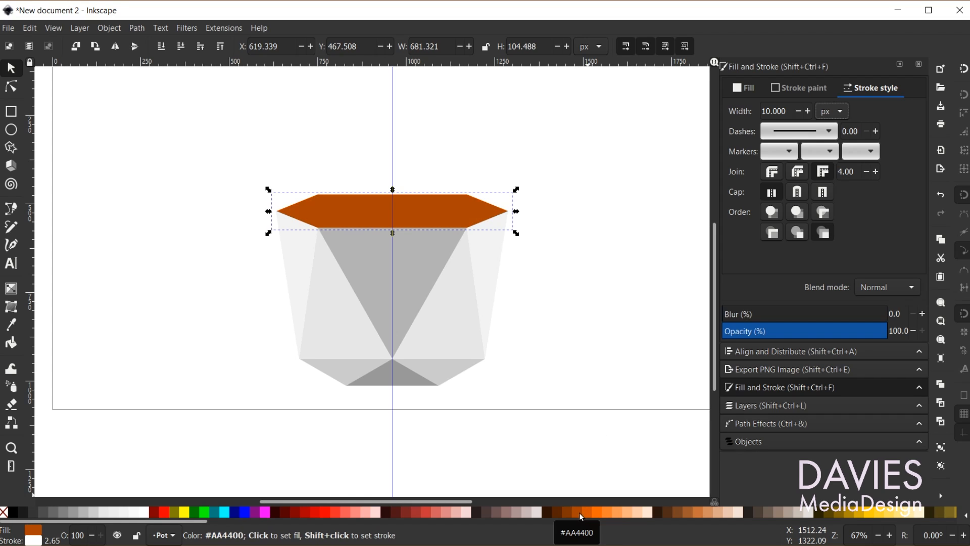
{"action": "left_click", "coordinate": [583, 512]}
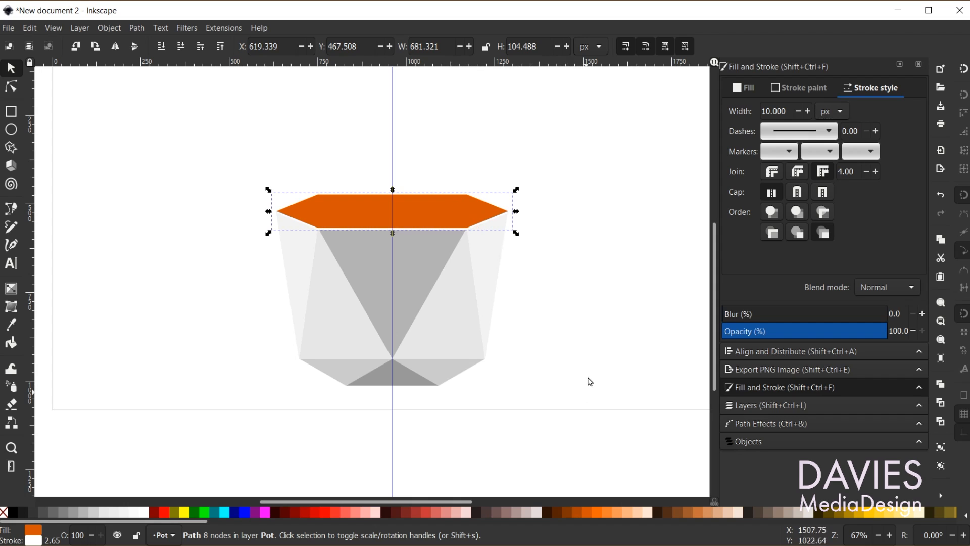
Duplicate the orange rim straight down to Y 500.448 px, and place a second copy at the original position one level beneath the shifted one
{"action": "key", "text": "ctrl+d"}
{"action": "left_click_drag", "start_coordinate": [451, 219], "coordinate": [452, 230]}
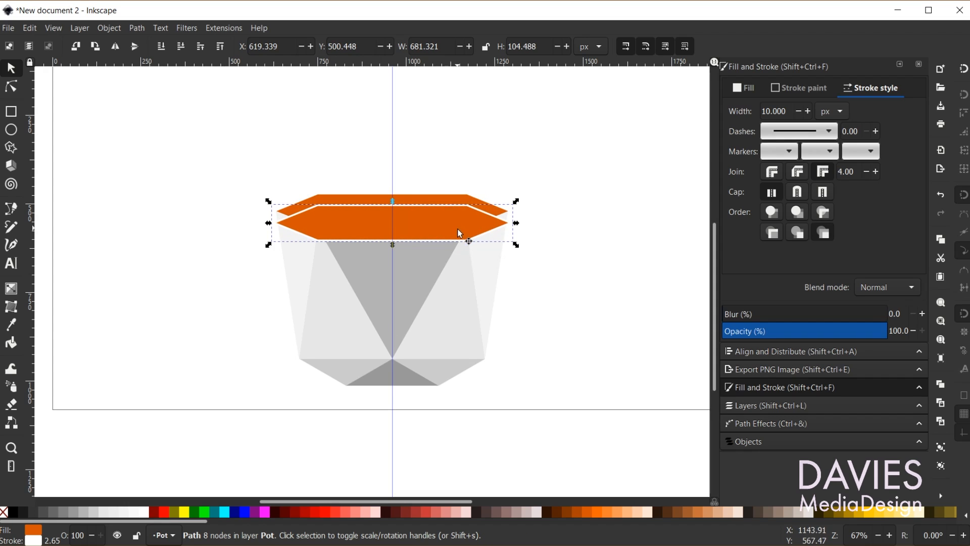
{"action": "left_click", "coordinate": [451, 202]}
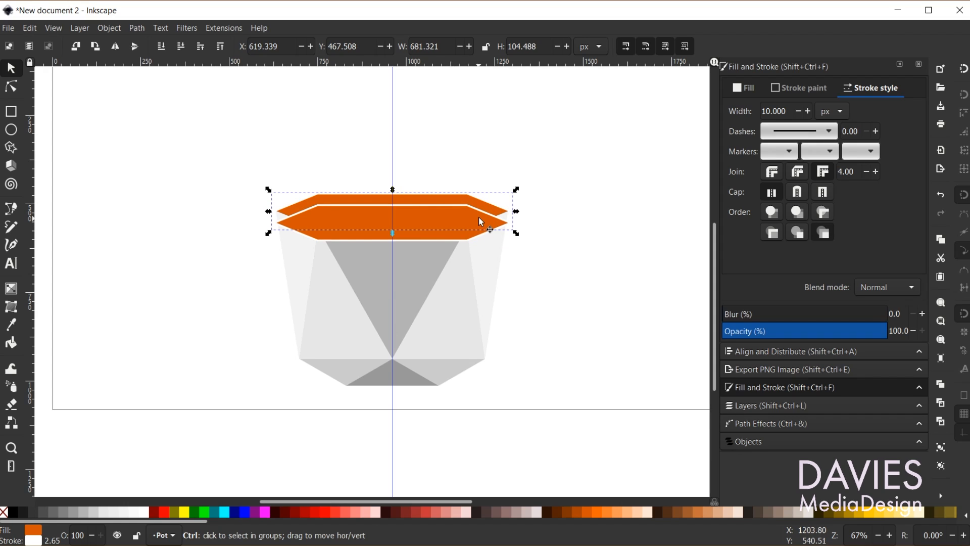
{"action": "key", "text": "Page_Up"}
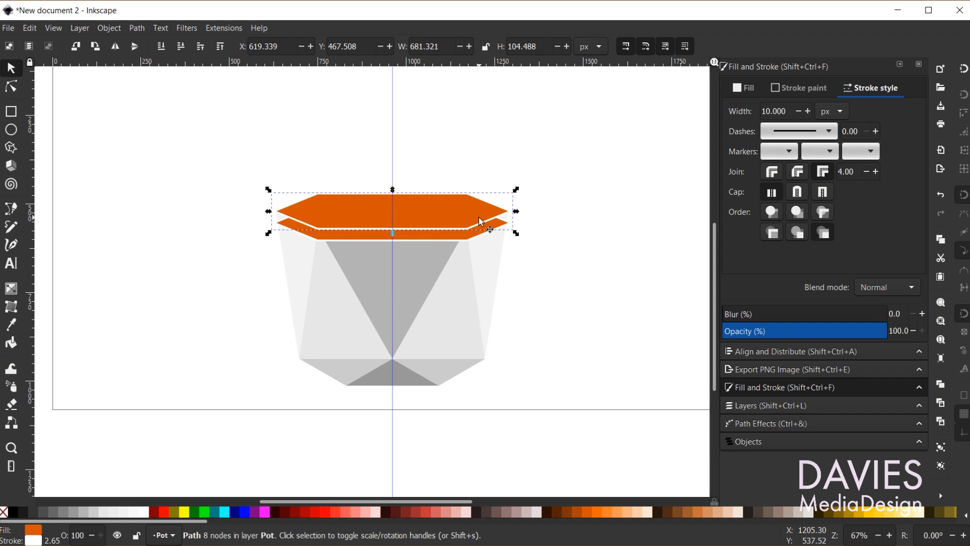
{"action": "left_click", "coordinate": [182, 48]}
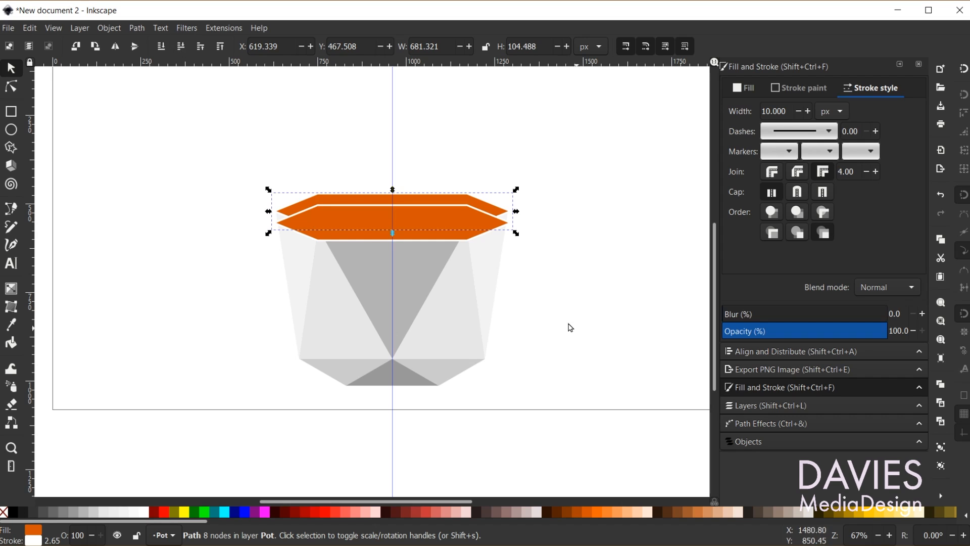
Intersect the shifted rim copy with the unshifted copy to form the soil shape inside the rim
{"action": "left_click", "coordinate": [451, 233], "text": "shift"}
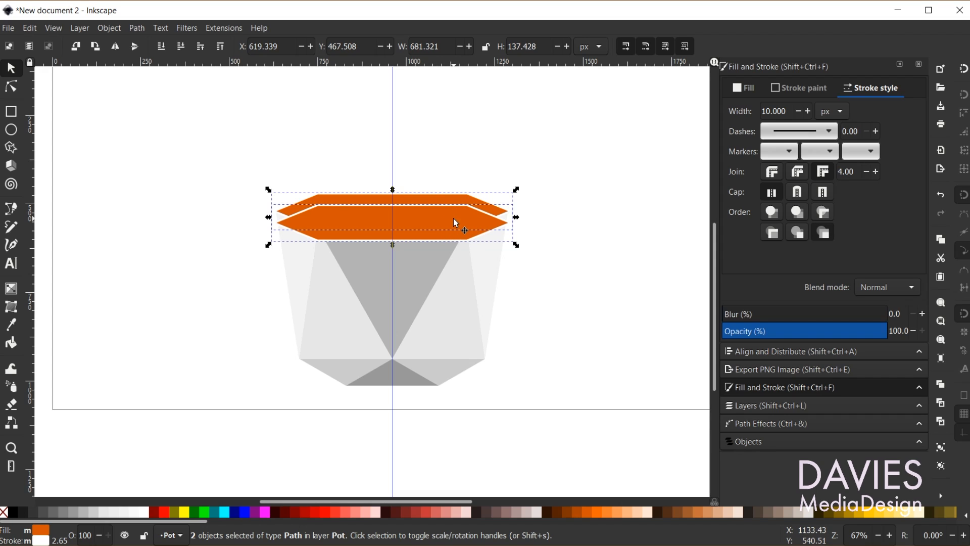
{"action": "left_click", "coordinate": [136, 29]}
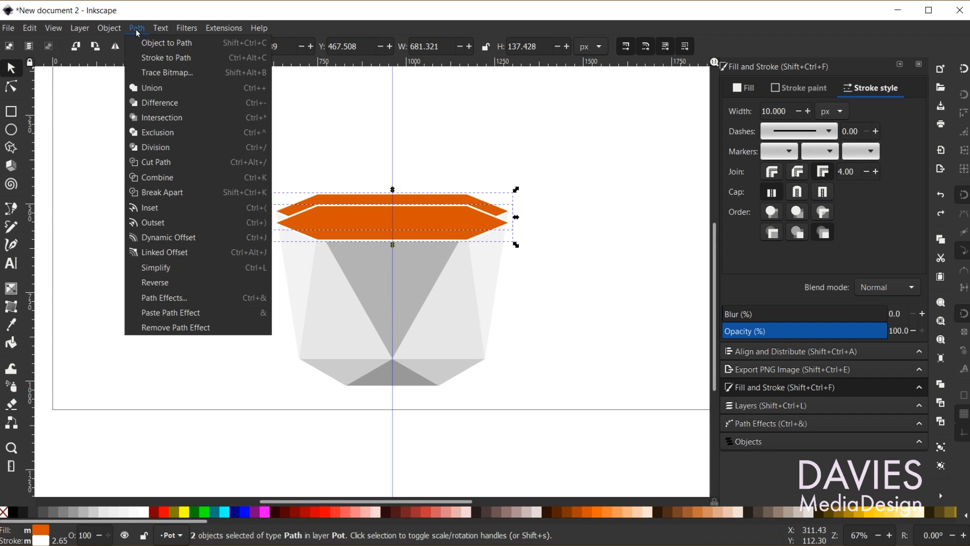
{"action": "left_click", "coordinate": [153, 123]}
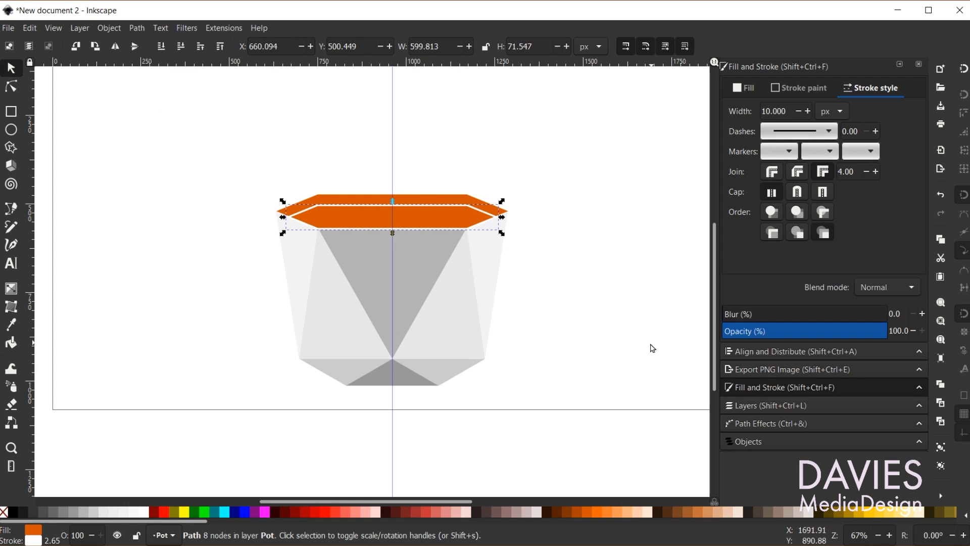
Fill the soil shape inside the rim with dark brown and remove its stroke
{"action": "left_click", "coordinate": [677, 513]}
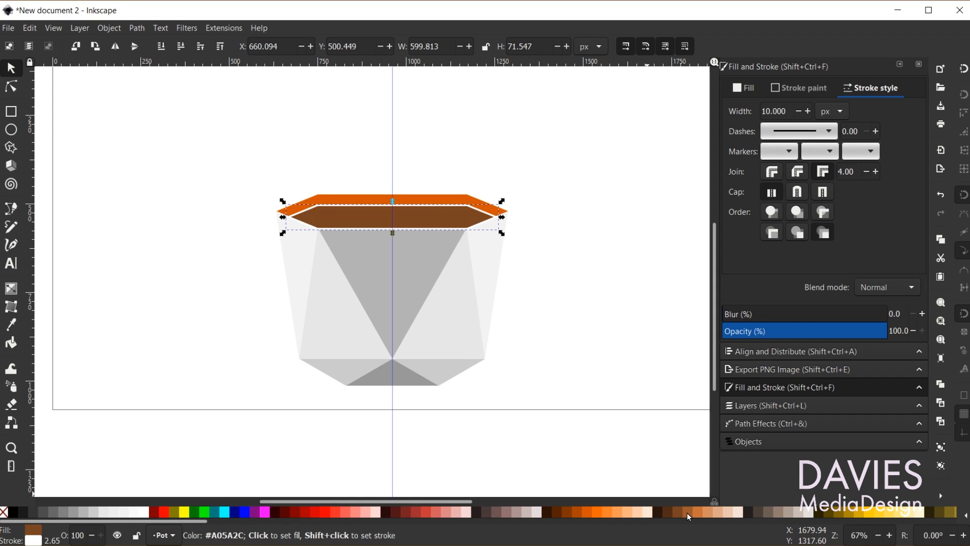
{"action": "left_click", "coordinate": [686, 512]}
{"action": "left_click", "coordinate": [680, 513]}
{"action": "left_click", "coordinate": [7, 511], "text": "shift"}
{"action": "left_click", "coordinate": [626, 316]}
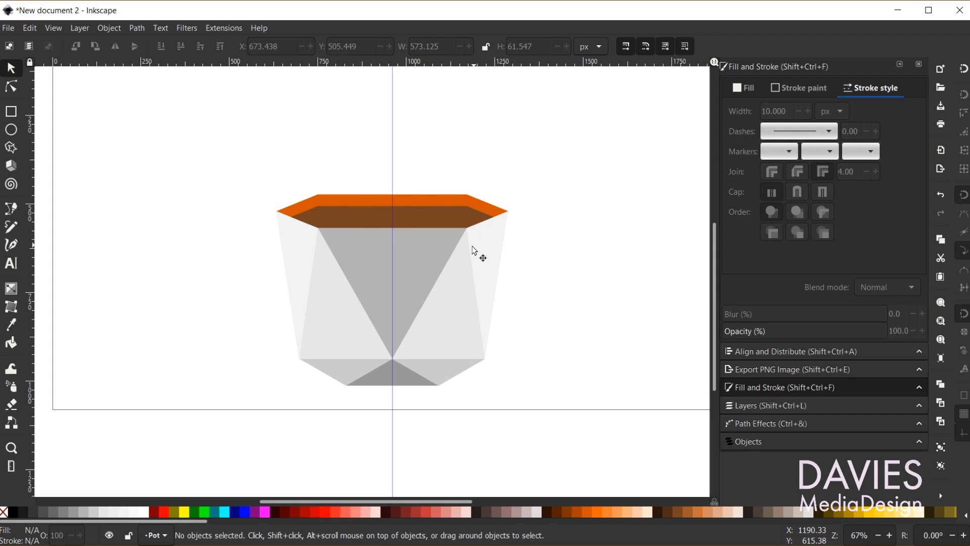
Raise the orange rim and the brown soil shape together to the top of the stacking order
{"action": "scroll", "coordinate": [466, 215], "scroll_direction": "up", "scroll_amount": 3}
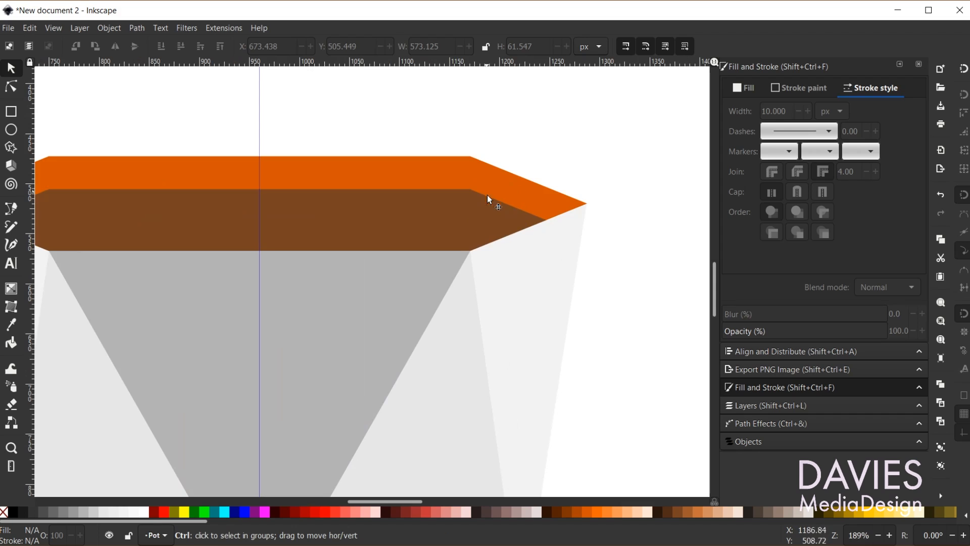
{"action": "left_click", "coordinate": [545, 195]}
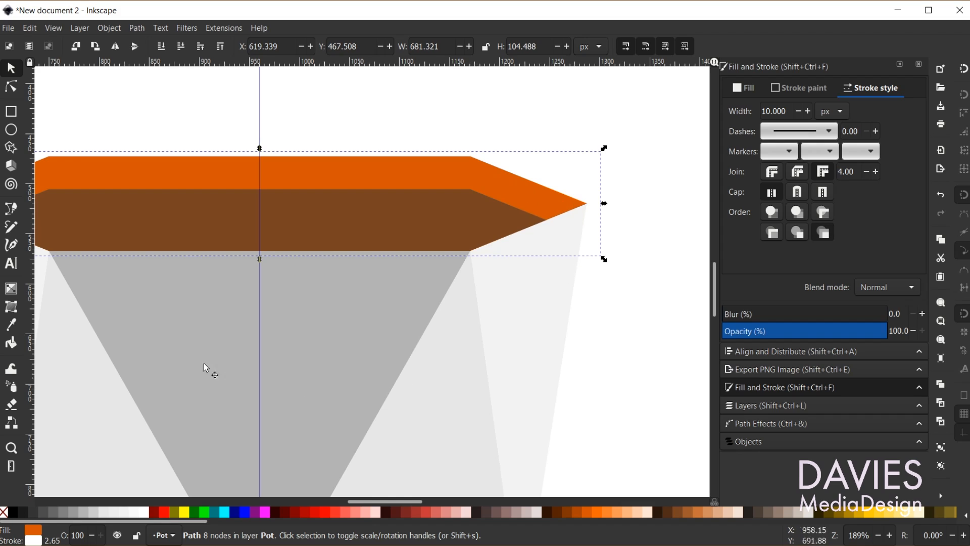
{"action": "left_click", "coordinate": [368, 215], "text": "shift"}
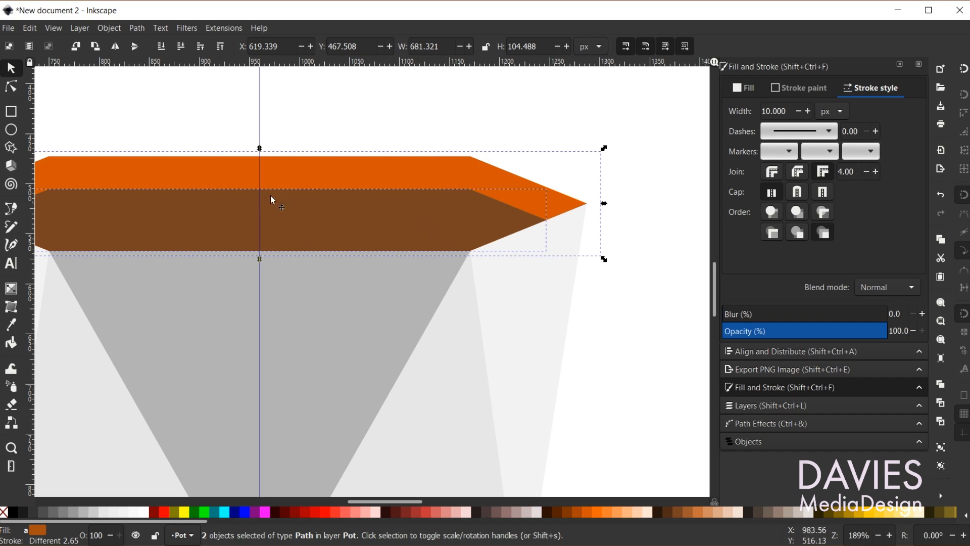
{"action": "left_click", "coordinate": [220, 46]}
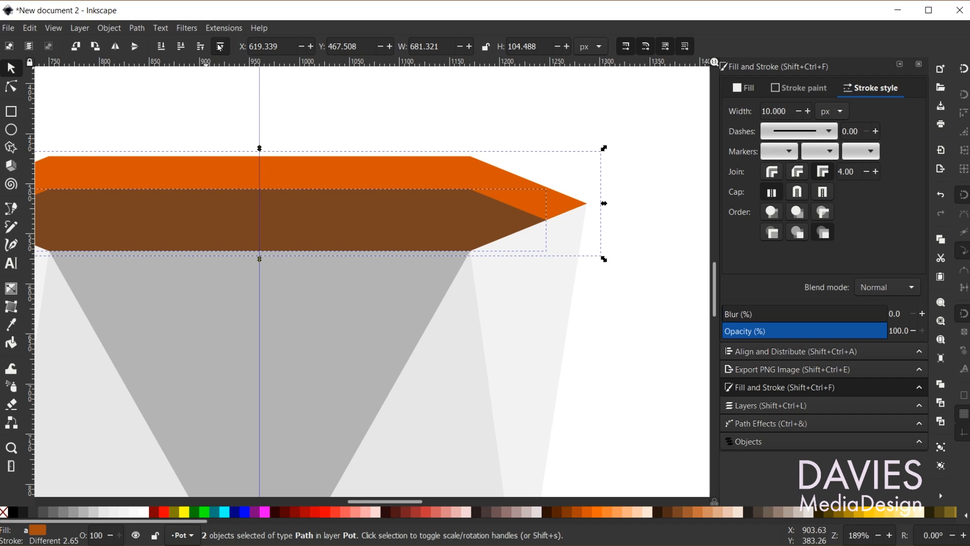
{"action": "left_click", "coordinate": [651, 276]}
{"action": "scroll", "coordinate": [230, 325], "scroll_direction": "down", "scroll_amount": 1}
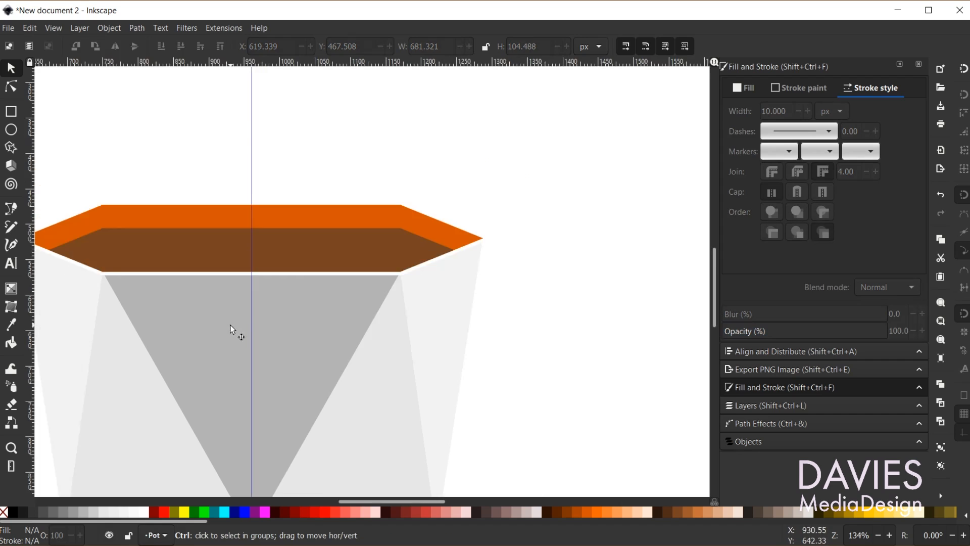
{"action": "scroll", "coordinate": [229, 324], "scroll_direction": "down", "scroll_amount": 2}
{"action": "left_click_drag", "start_coordinate": [416, 500], "coordinate": [367, 500]}
{"action": "scroll", "coordinate": [415, 458], "scroll_direction": "down", "scroll_amount": 4}
{"action": "scroll", "coordinate": [415, 459], "scroll_direction": "up", "scroll_amount": 1}
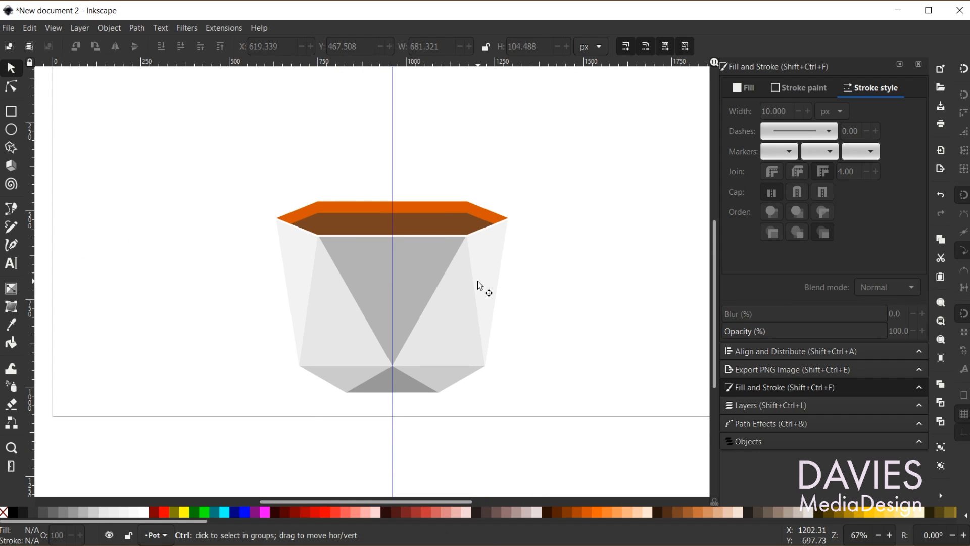
Save the document as an Inkscape SVG file named Potted Geometric Plant
{"action": "key", "text": "ctrl+s"}
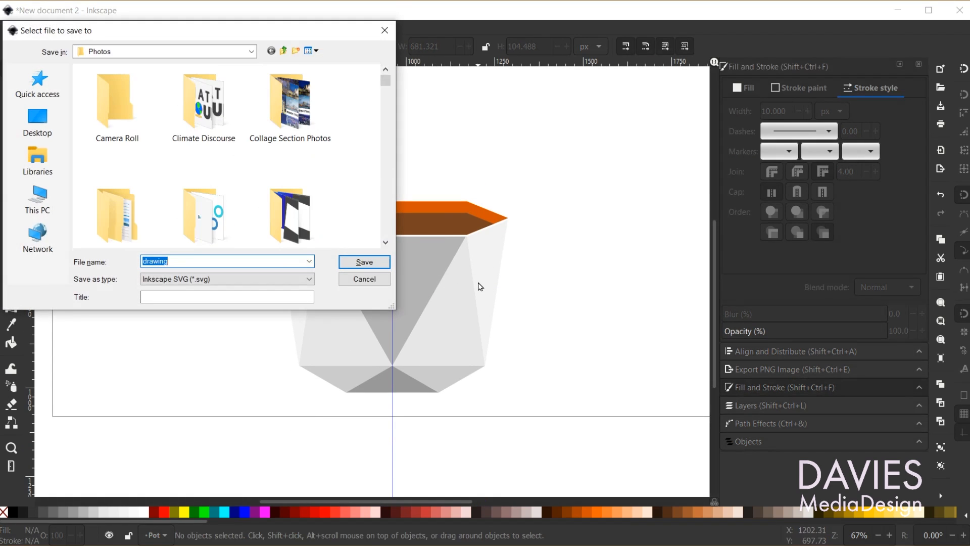
{"action": "type", "text": "Potted Geometric Plant"}
{"action": "key", "text": "Return"}
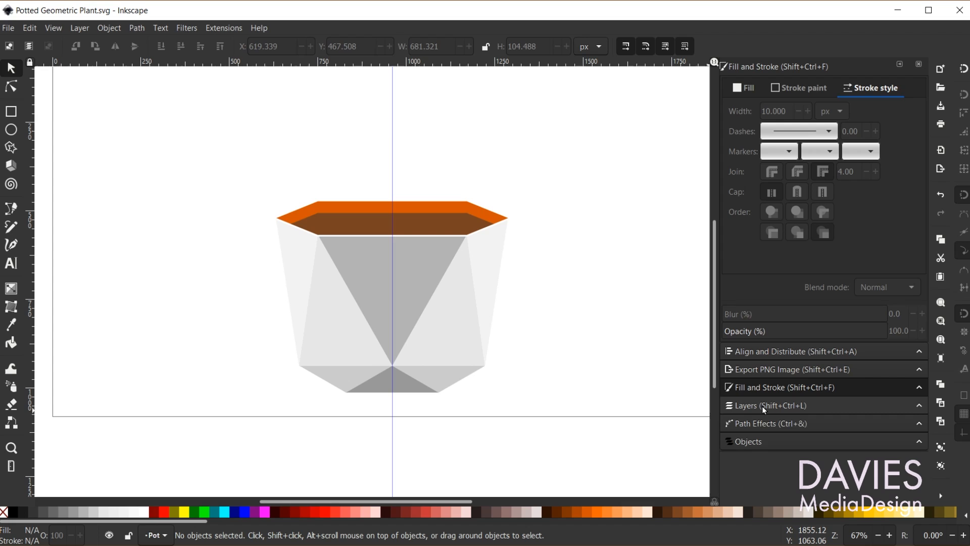
Add a layer named Plant above the Pot layer
{"action": "left_click", "coordinate": [763, 405]}
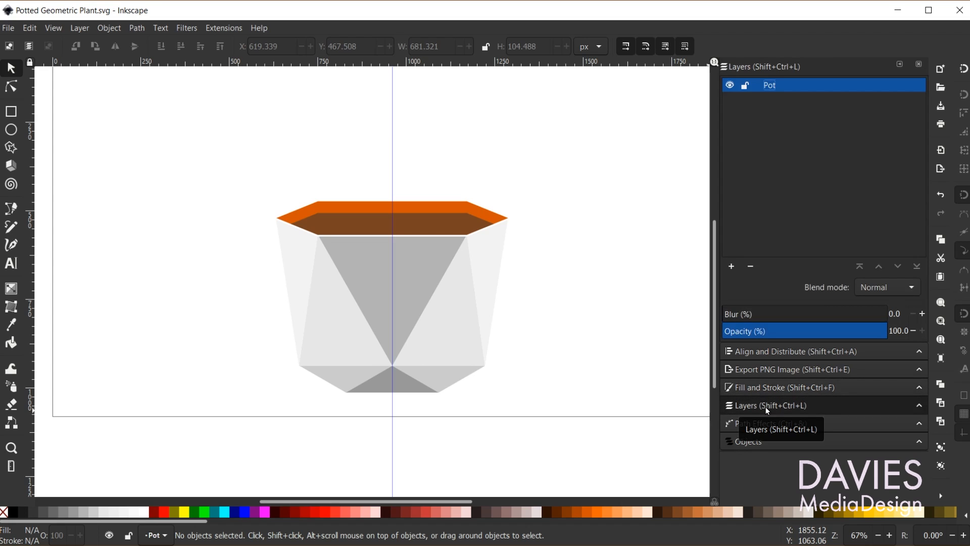
{"action": "left_click", "coordinate": [731, 267]}
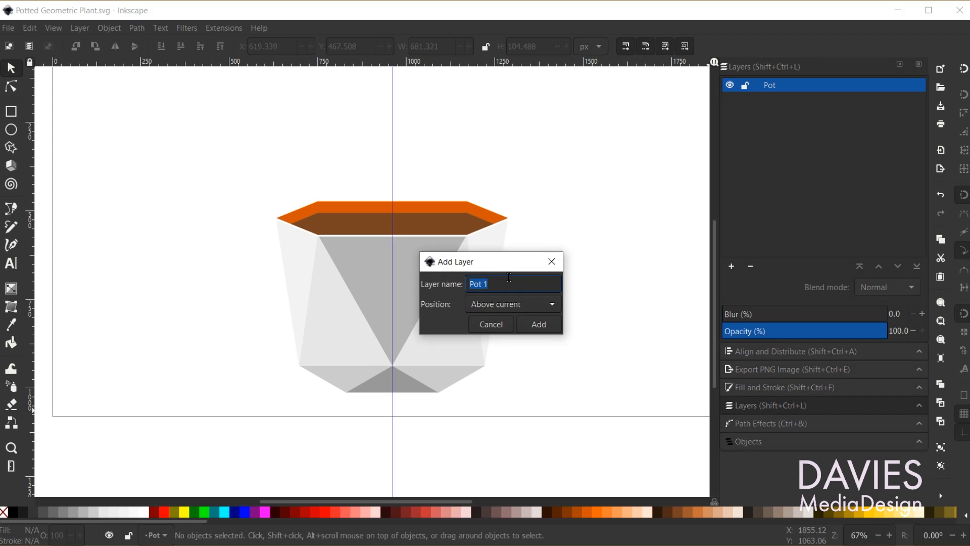
{"action": "type", "text": "Plant"}
{"action": "left_click", "coordinate": [539, 324]}
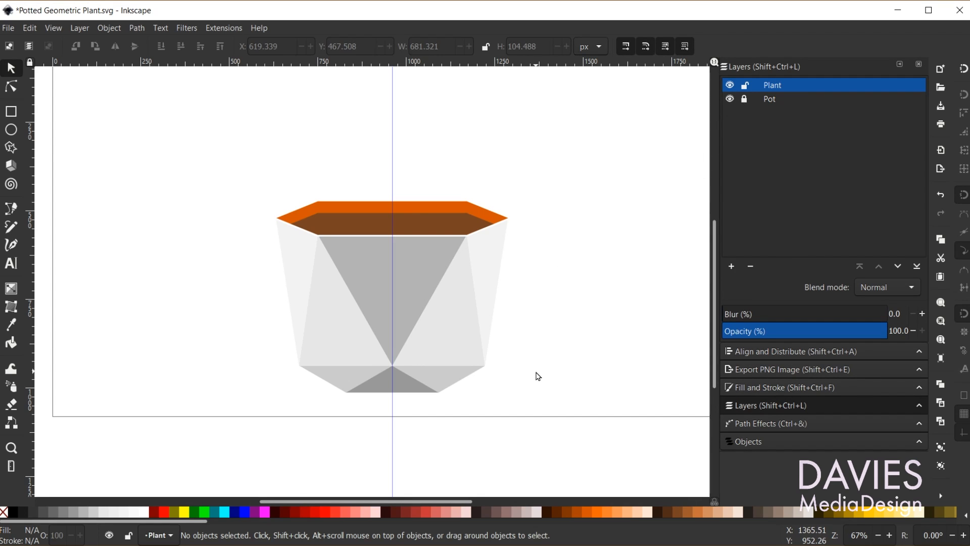
Unlock the Pot layer and scale all pot pieces down together to about 544 by 435 px, keeping them centred on the vertical guide
{"action": "scroll", "coordinate": [537, 376], "scroll_direction": "up", "scroll_amount": 2}
{"action": "scroll", "coordinate": [538, 378], "scroll_direction": "up", "scroll_amount": 1}
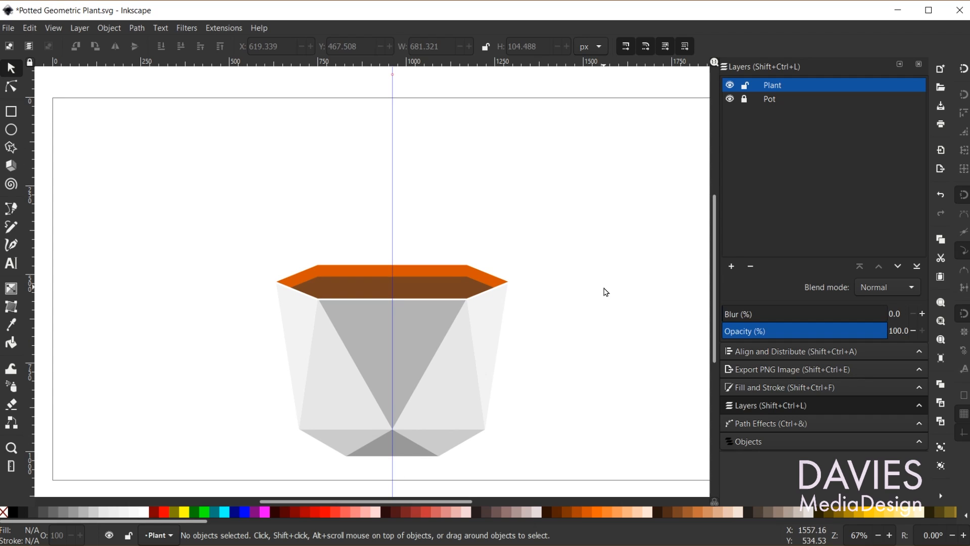
{"action": "left_click", "coordinate": [745, 100]}
{"action": "scroll", "coordinate": [454, 342], "scroll_direction": "down", "scroll_amount": 4}
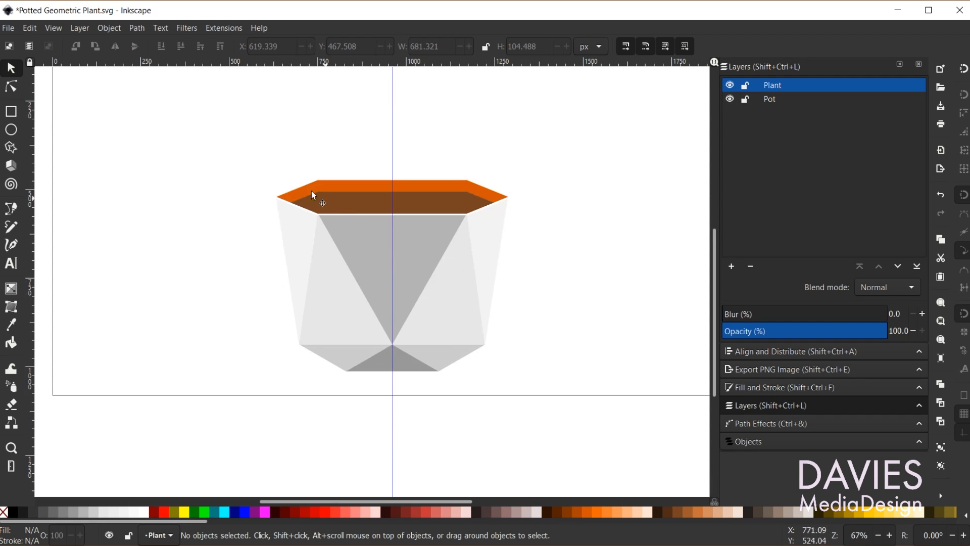
{"action": "left_click_drag", "start_coordinate": [234, 136], "coordinate": [582, 424]}
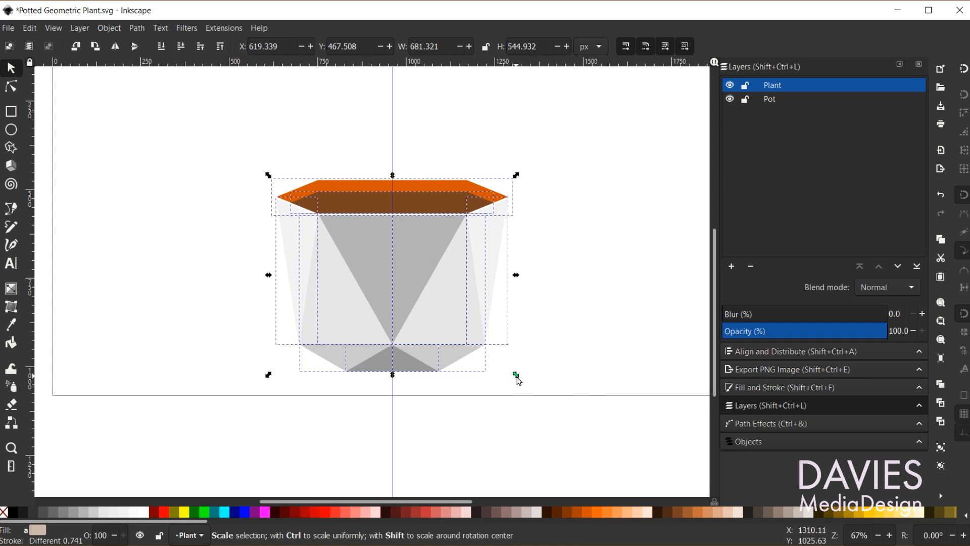
{"action": "left_click_drag", "start_coordinate": [515, 375], "coordinate": [494, 369]}
{"action": "scroll", "coordinate": [475, 336], "scroll_direction": "up", "scroll_amount": 5}
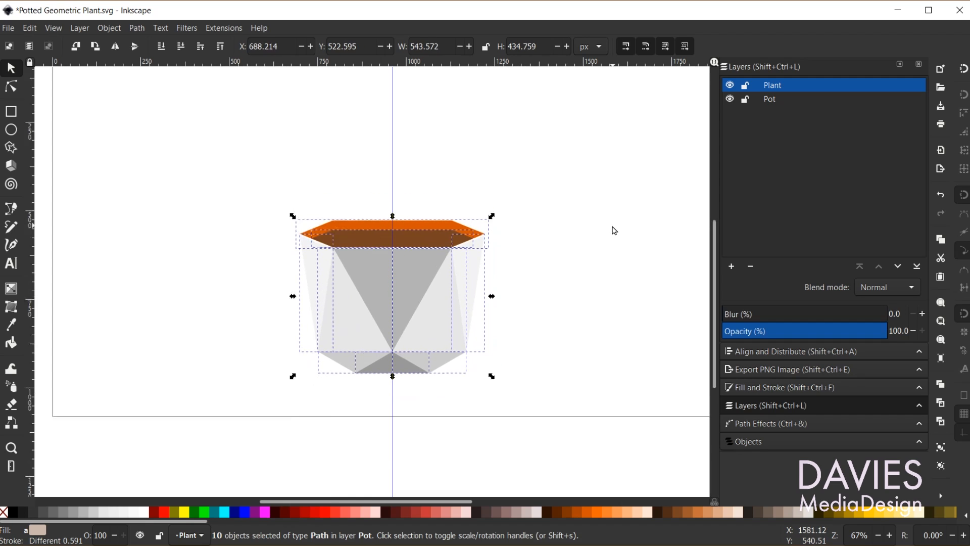
Move the whole pot straight down to Y 555.535 px and lock the Pot layer
{"action": "scroll", "coordinate": [468, 332], "scroll_direction": "down", "scroll_amount": 4}
{"action": "left_click_drag", "start_coordinate": [440, 310], "coordinate": [439, 323]}
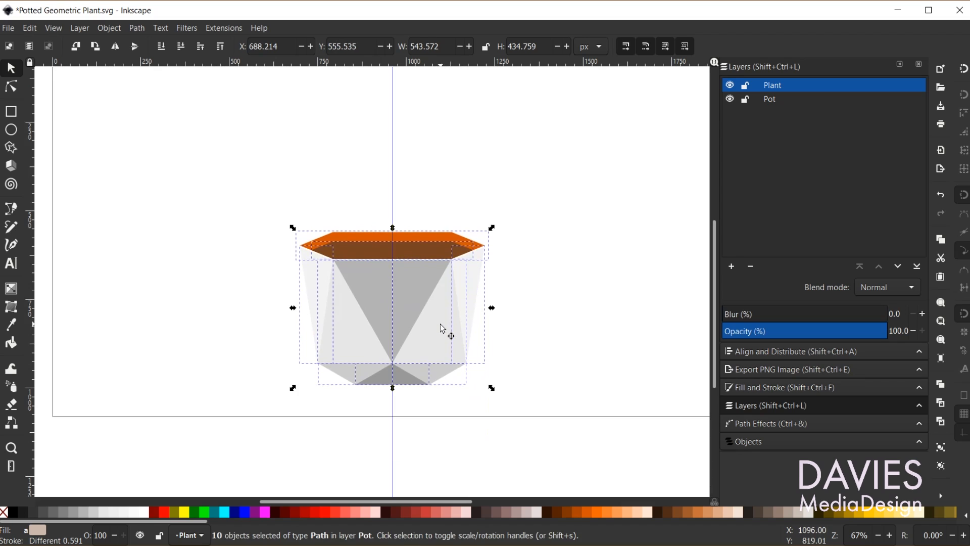
{"action": "left_click", "coordinate": [744, 99]}
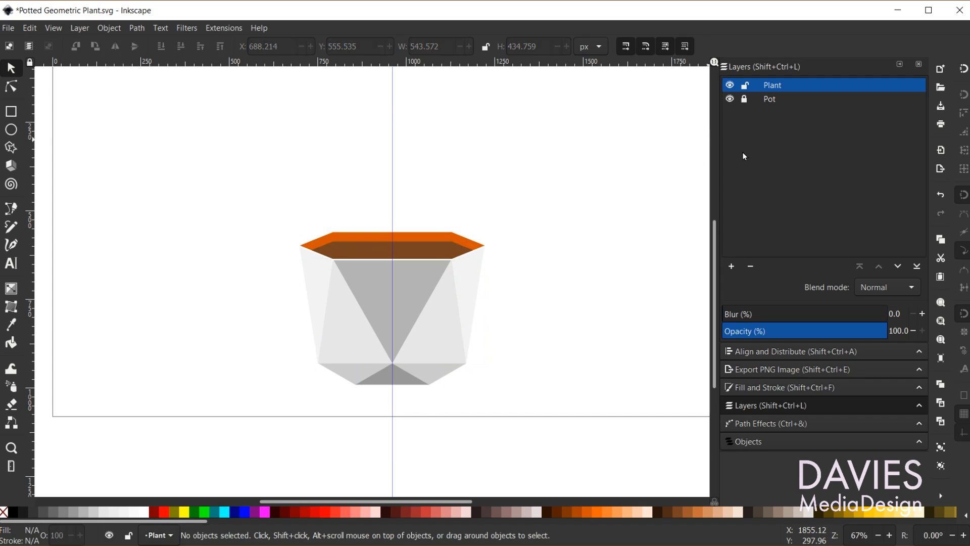
With snapping enabled, draw a closed crescent rising from the soil, its straight edge on the vertical guide and its curve bulging left
{"action": "scroll", "coordinate": [589, 357], "scroll_direction": "up", "scroll_amount": 3}
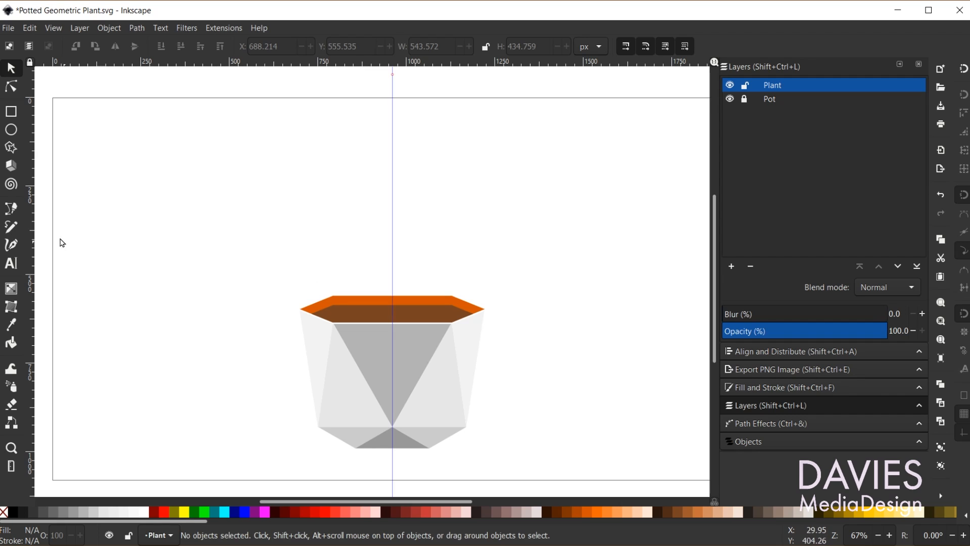
{"action": "left_click", "coordinate": [11, 208]}
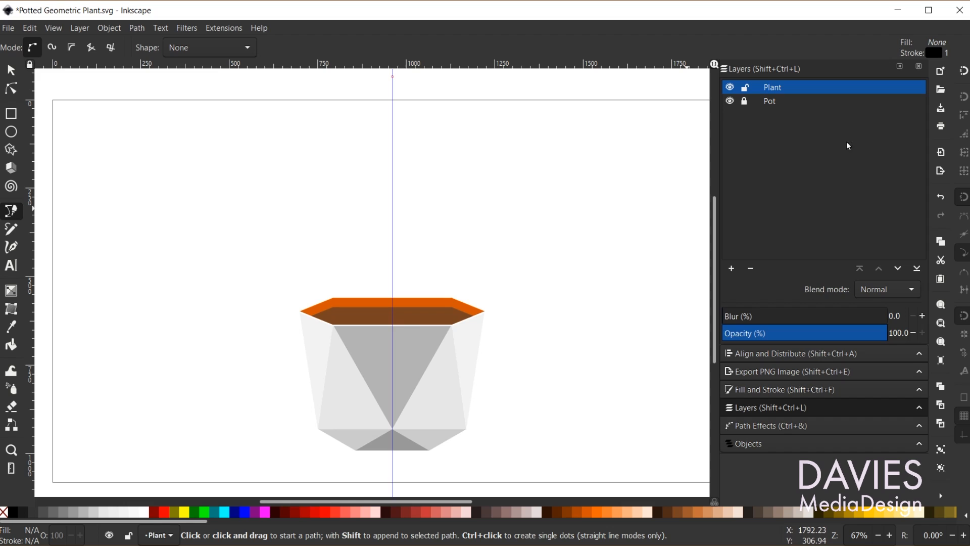
{"action": "left_click", "coordinate": [964, 72]}
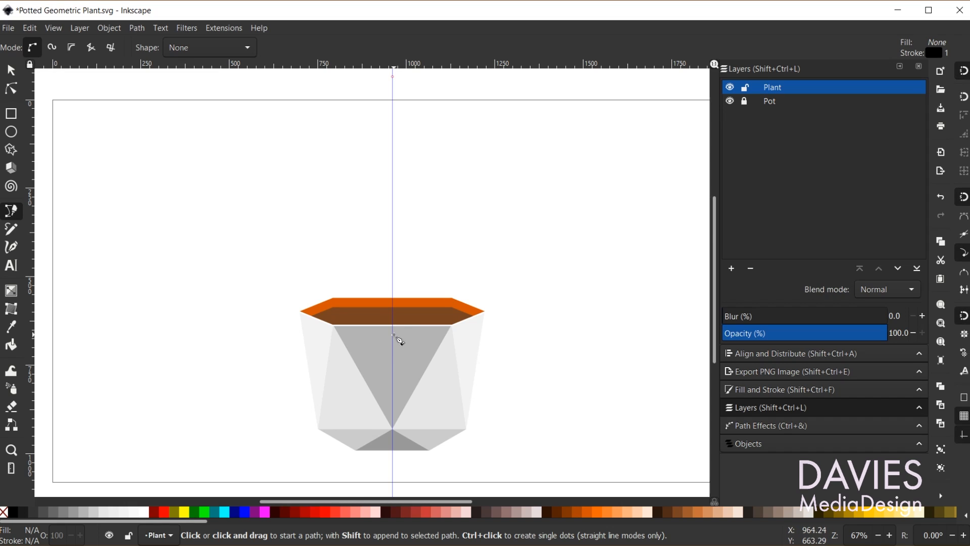
{"action": "left_click", "coordinate": [393, 319]}
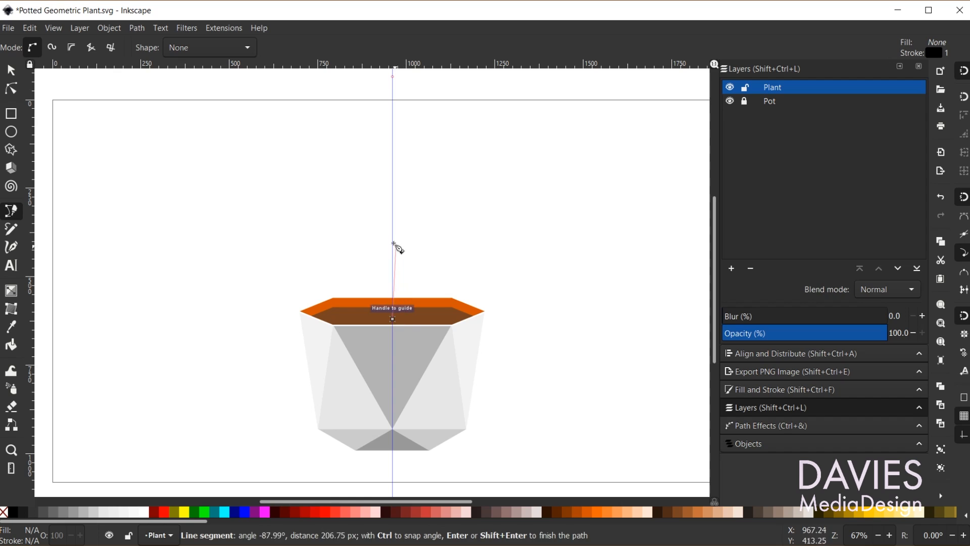
{"action": "left_click", "coordinate": [392, 165]}
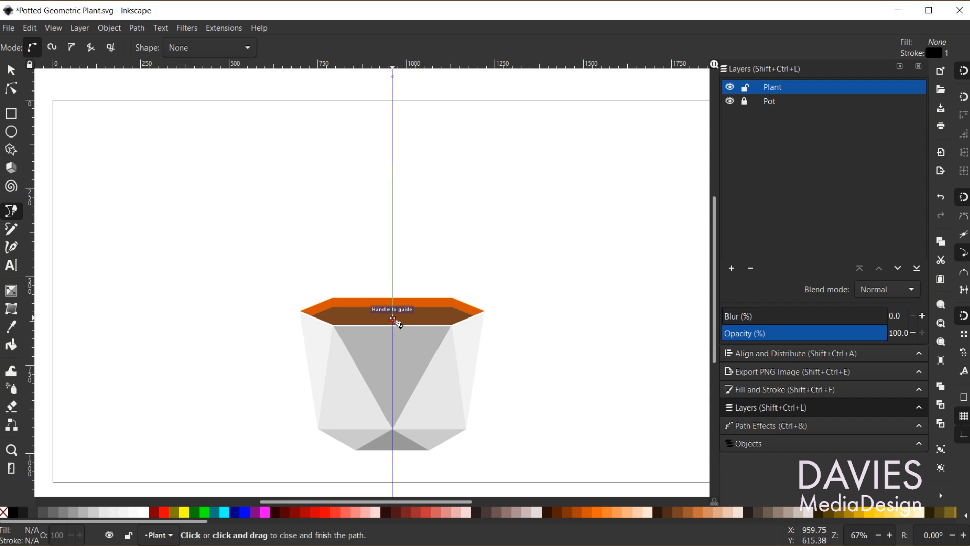
{"action": "left_click_drag", "start_coordinate": [394, 320], "coordinate": [467, 409]}
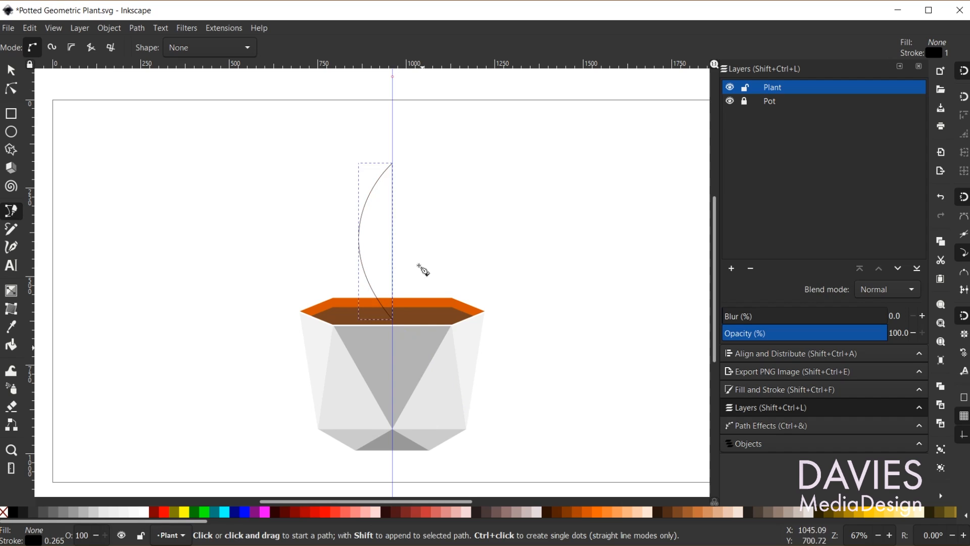
Select the crescent's nodes and insert nodes three times to subdivide both its curved and straight sides
{"action": "left_click", "coordinate": [10, 89]}
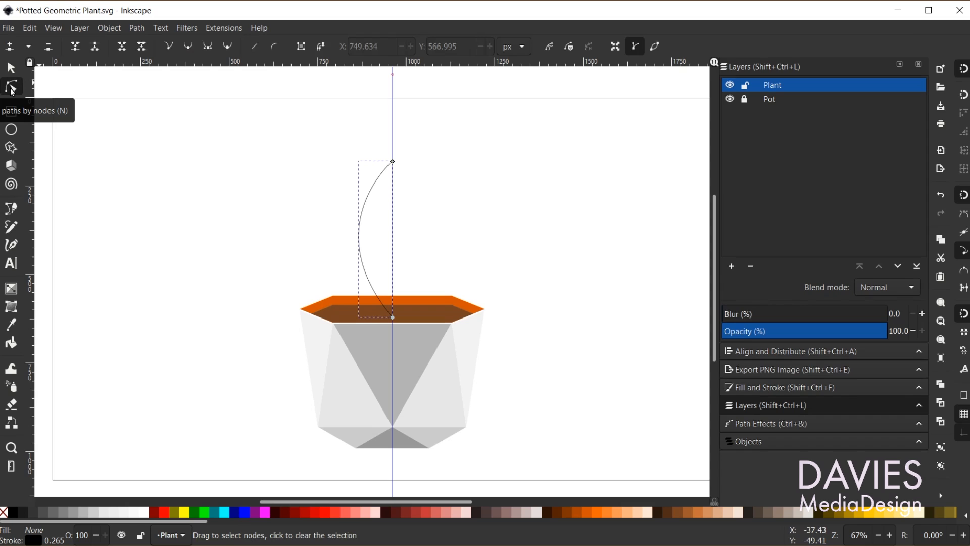
{"action": "left_click", "coordinate": [386, 187]}
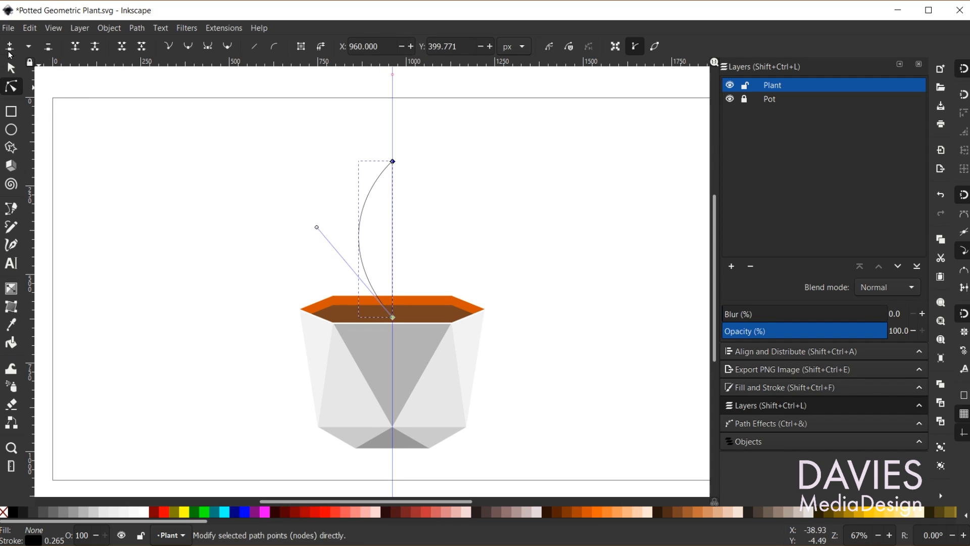
{"action": "left_click", "coordinate": [10, 48]}
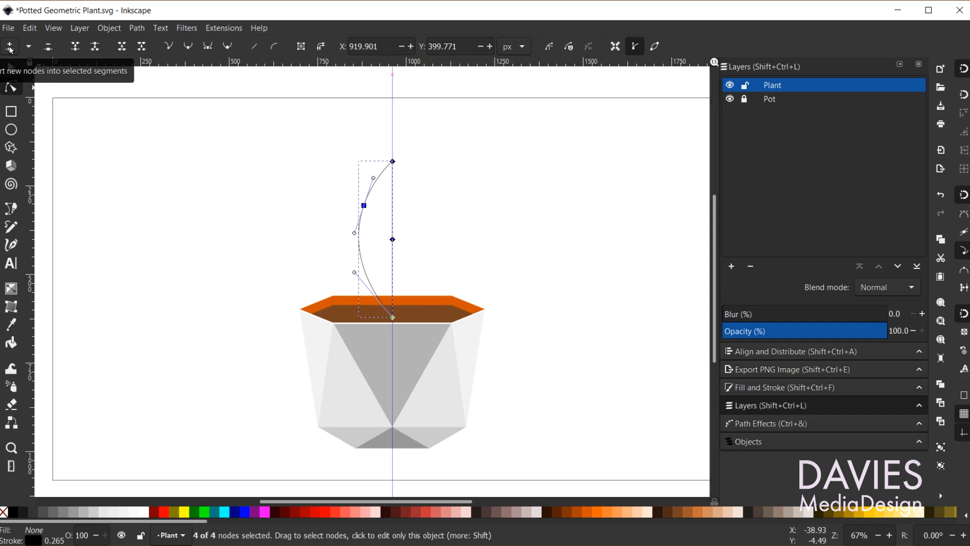
{"action": "left_click", "coordinate": [9, 48]}
{"action": "left_click", "coordinate": [10, 49]}
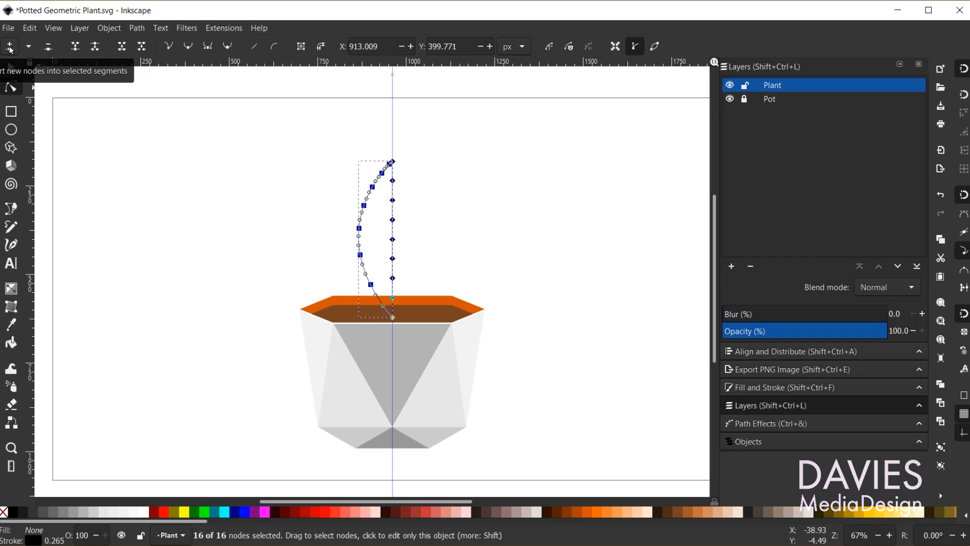
Reshape the crescent's curved side into a wavy cactus outline by moving single nodes, and insert another node between the lowest two
{"action": "scroll", "coordinate": [358, 267], "scroll_direction": "up", "scroll_amount": 1}
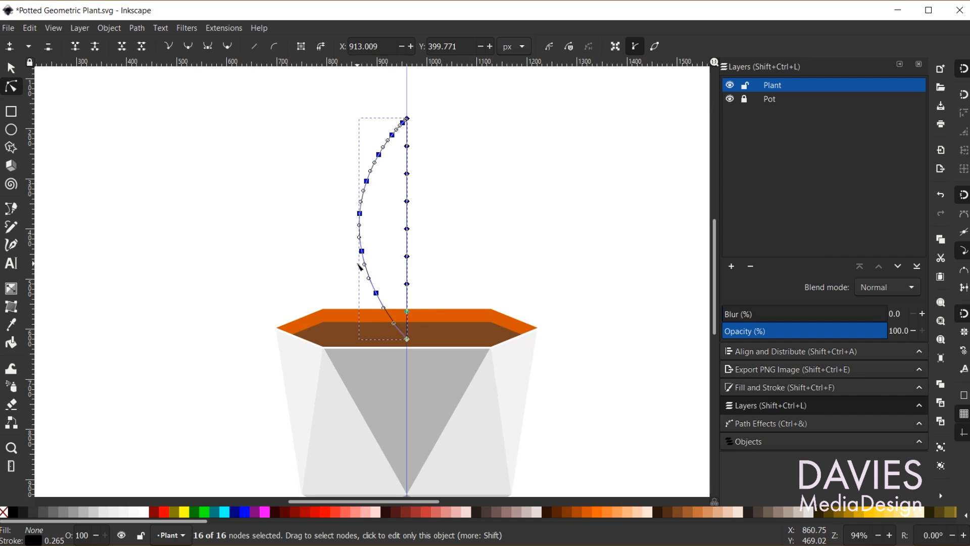
{"action": "scroll", "coordinate": [393, 244], "scroll_direction": "up", "scroll_amount": 2}
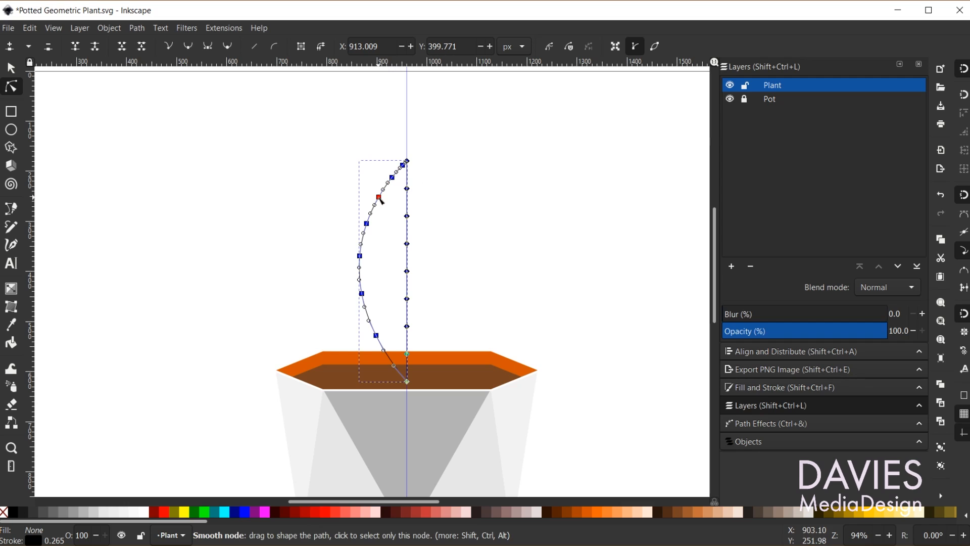
{"action": "left_click_drag", "start_coordinate": [378, 198], "coordinate": [373, 191]}
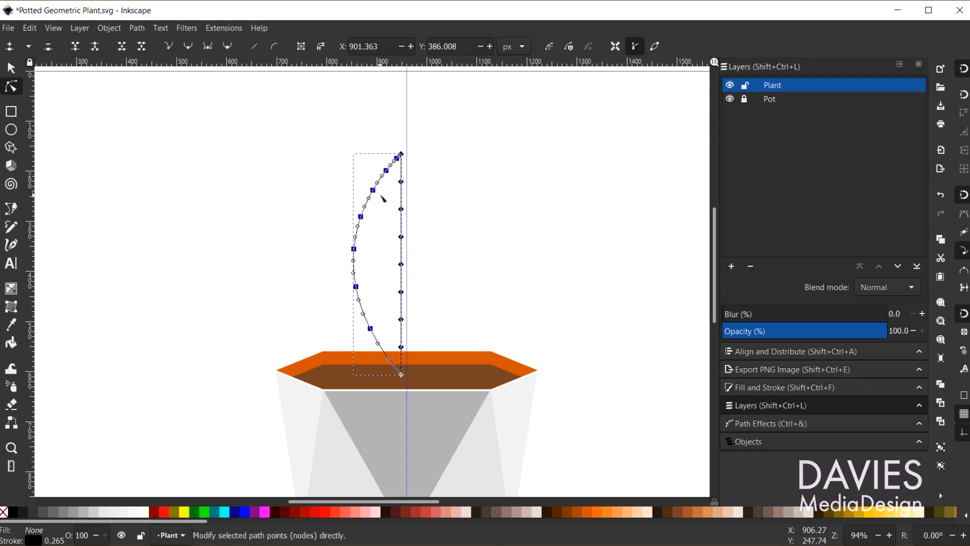
{"action": "key", "text": "ctrl+z"}
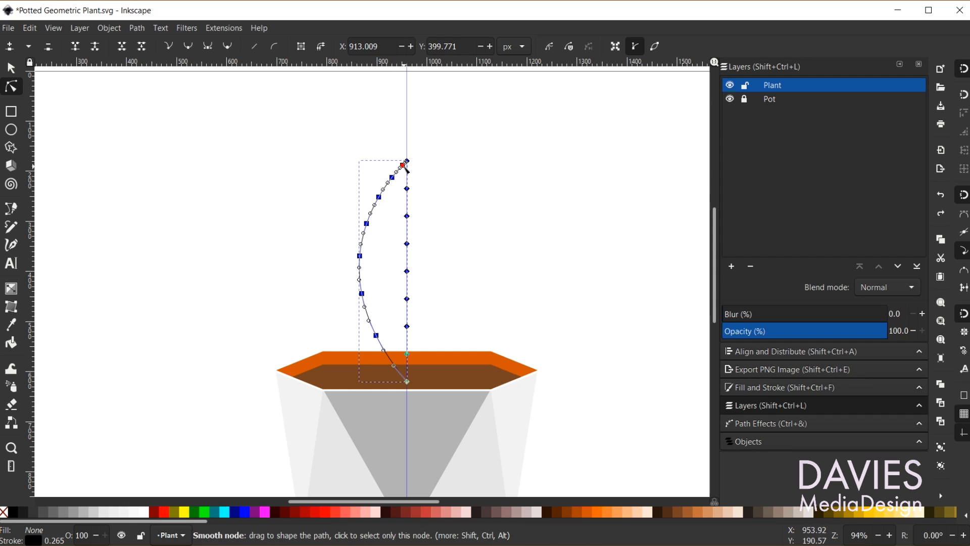
{"action": "left_click", "coordinate": [403, 166]}
{"action": "left_click_drag", "start_coordinate": [404, 166], "coordinate": [369, 355]}
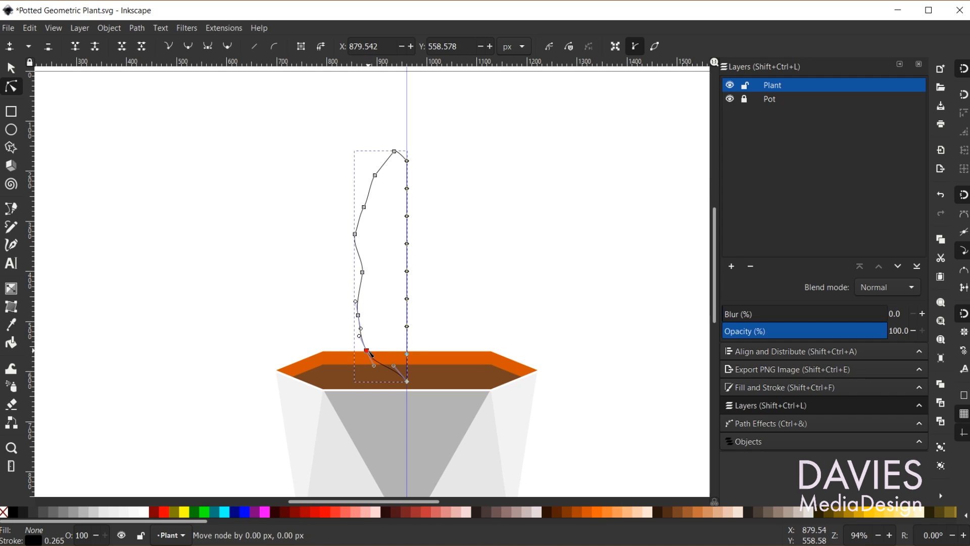
{"action": "left_click", "coordinate": [392, 374]}
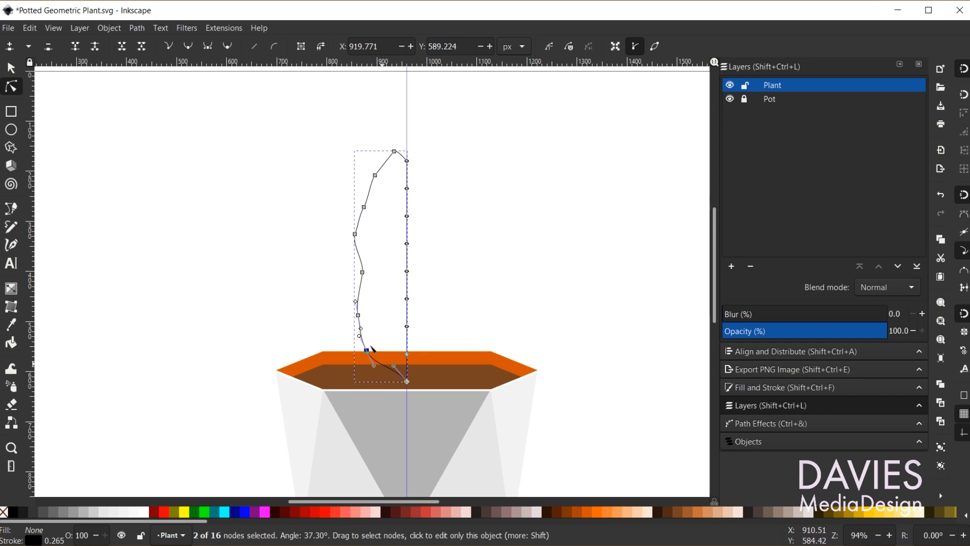
{"action": "left_click", "coordinate": [9, 46]}
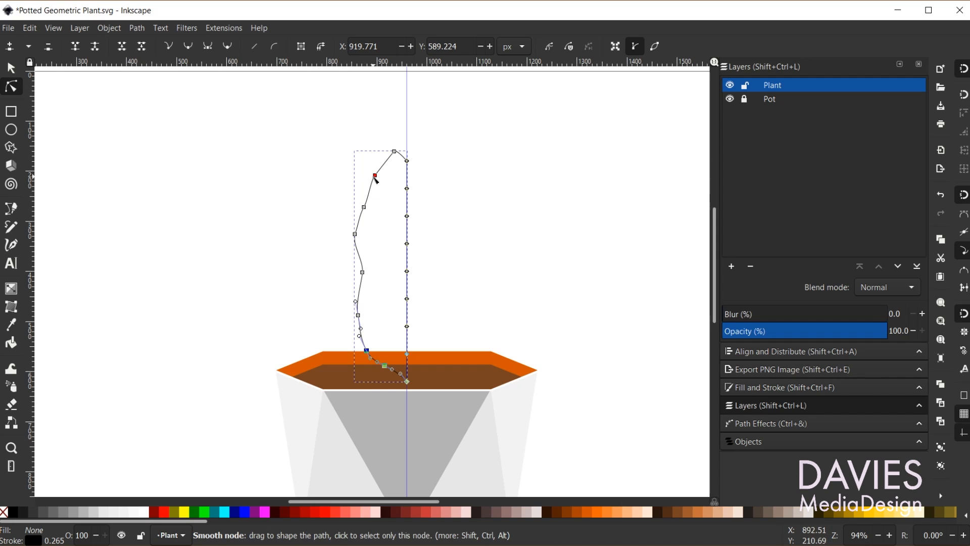
Raise and round the cactus tip, and reposition the upper and middle nodes to make the wavy side fuller
{"action": "left_click", "coordinate": [375, 176]}
{"action": "left_click_drag", "start_coordinate": [375, 175], "coordinate": [407, 135]}
{"action": "mouse_move", "coordinate": [379, 137]}
{"action": "left_mouse_down"}
{"action": "mouse_move", "coordinate": [363, 143]}
{"action": "mouse_move", "coordinate": [380, 140]}
{"action": "left_mouse_up"}
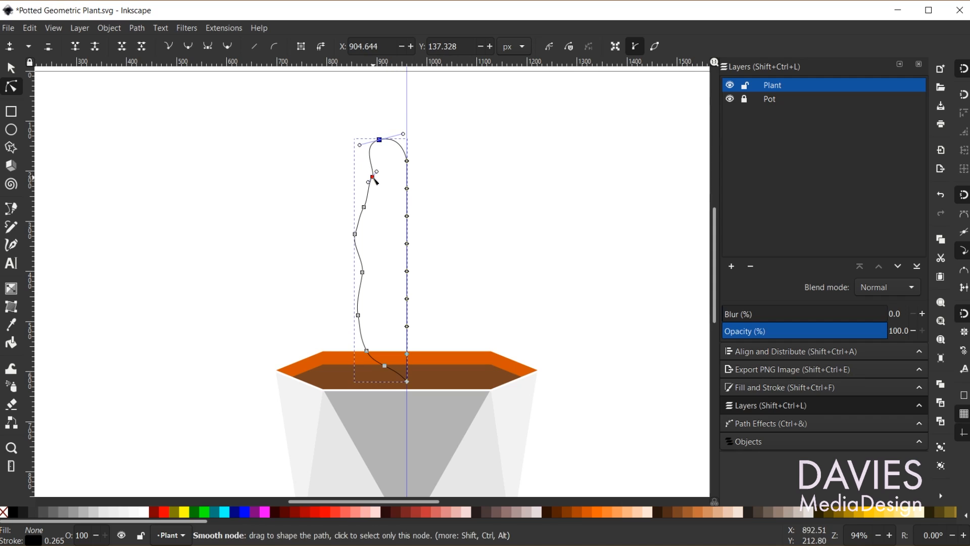
{"action": "left_click_drag", "start_coordinate": [372, 177], "coordinate": [353, 245]}
{"action": "left_click_drag", "start_coordinate": [355, 207], "coordinate": [357, 222]}
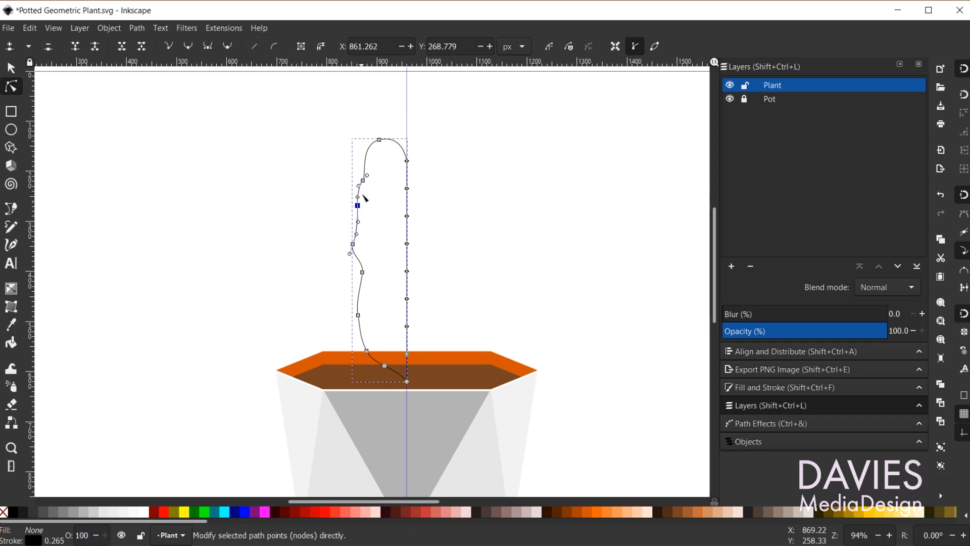
{"action": "left_click_drag", "start_coordinate": [363, 181], "coordinate": [367, 177]}
{"action": "left_click_drag", "start_coordinate": [352, 246], "coordinate": [356, 245]}
{"action": "left_click_drag", "start_coordinate": [353, 254], "coordinate": [354, 322]}
Widen and round the cactus base inside the soil, and adjust the node handles just above the rim
{"action": "left_click_drag", "start_coordinate": [366, 351], "coordinate": [363, 354]}
{"action": "left_click_drag", "start_coordinate": [385, 366], "coordinate": [373, 378]}
{"action": "left_click_drag", "start_coordinate": [400, 373], "coordinate": [377, 389]}
{"action": "scroll", "coordinate": [384, 381], "scroll_direction": "up", "scroll_amount": 3}
{"action": "left_click_drag", "start_coordinate": [353, 373], "coordinate": [341, 361]}
{"action": "left_click_drag", "start_coordinate": [326, 305], "coordinate": [319, 290]}
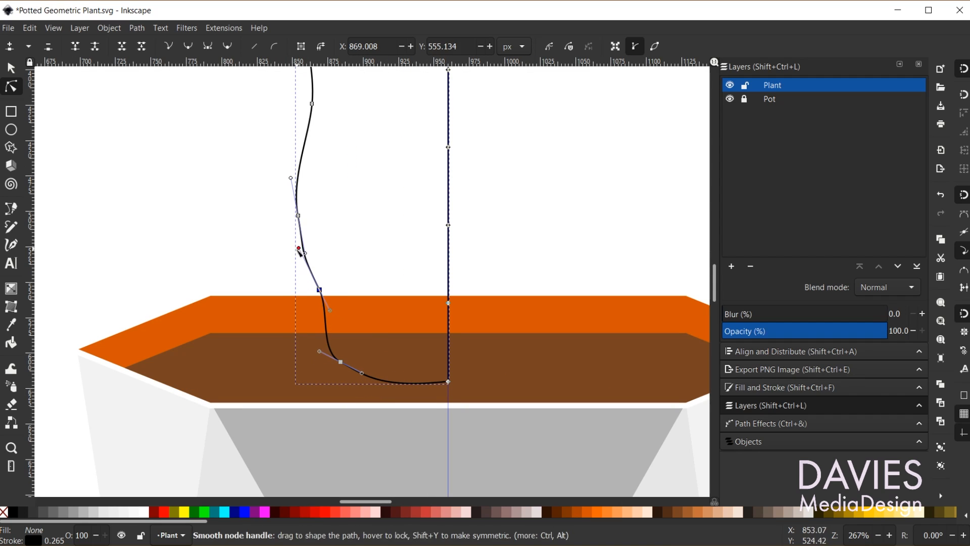
{"action": "mouse_move", "coordinate": [298, 247]}
{"action": "left_mouse_down"}
{"action": "mouse_move", "coordinate": [302, 256]}
{"action": "mouse_move", "coordinate": [308, 247]}
{"action": "left_mouse_up"}
{"action": "left_click", "coordinate": [298, 215]}
Smooth the bend below the cactus tip by adjusting its node handles and the neighbouring node
{"action": "scroll", "coordinate": [407, 238], "scroll_direction": "down", "scroll_amount": 2}
{"action": "scroll", "coordinate": [444, 223], "scroll_direction": "up", "scroll_amount": 5}
{"action": "scroll", "coordinate": [379, 121], "scroll_direction": "up", "scroll_amount": 3}
{"action": "left_click", "coordinate": [353, 188]}
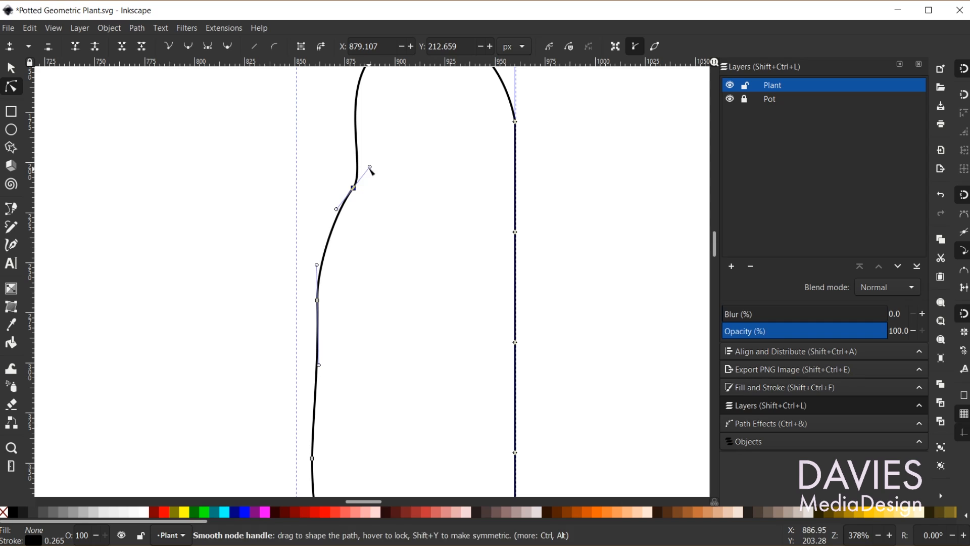
{"action": "left_click_drag", "start_coordinate": [367, 167], "coordinate": [371, 149]}
{"action": "left_click_drag", "start_coordinate": [344, 209], "coordinate": [333, 219]}
{"action": "left_click_drag", "start_coordinate": [316, 299], "coordinate": [316, 308]}
Refine the curve of the cactus tip with its node handles and select the half-cactus outline, about 110 by 487 px, as an object
{"action": "scroll", "coordinate": [368, 303], "scroll_direction": "down", "scroll_amount": 4}
{"action": "scroll", "coordinate": [371, 253], "scroll_direction": "up", "scroll_amount": 5}
{"action": "left_click", "coordinate": [413, 248]}
{"action": "left_click_drag", "start_coordinate": [548, 213], "coordinate": [552, 217]}
{"action": "left_click_drag", "start_coordinate": [299, 274], "coordinate": [308, 273]}
{"action": "scroll", "coordinate": [603, 327], "scroll_direction": "down", "scroll_amount": 5}
{"action": "scroll", "coordinate": [636, 383], "scroll_direction": "down", "scroll_amount": 8}
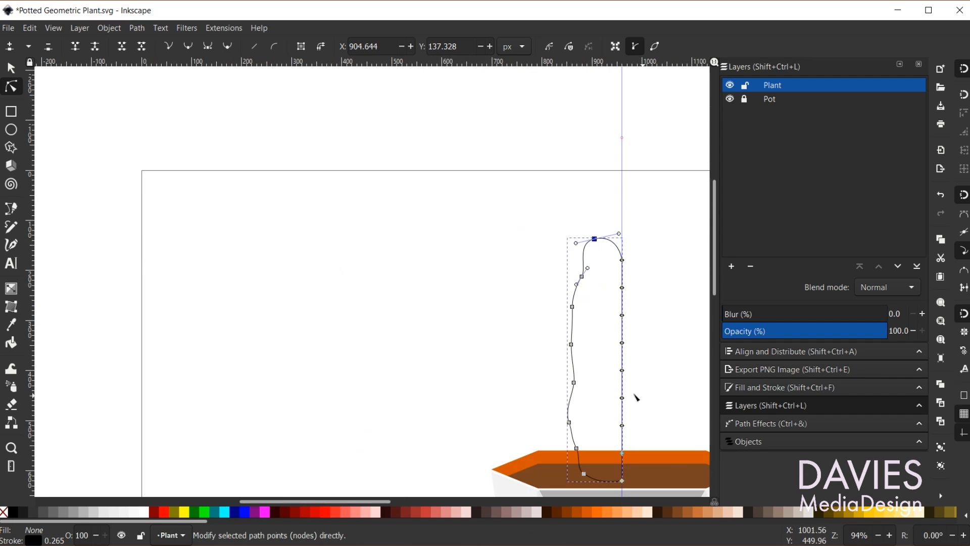
{"action": "left_click_drag", "start_coordinate": [382, 502], "coordinate": [432, 502]}
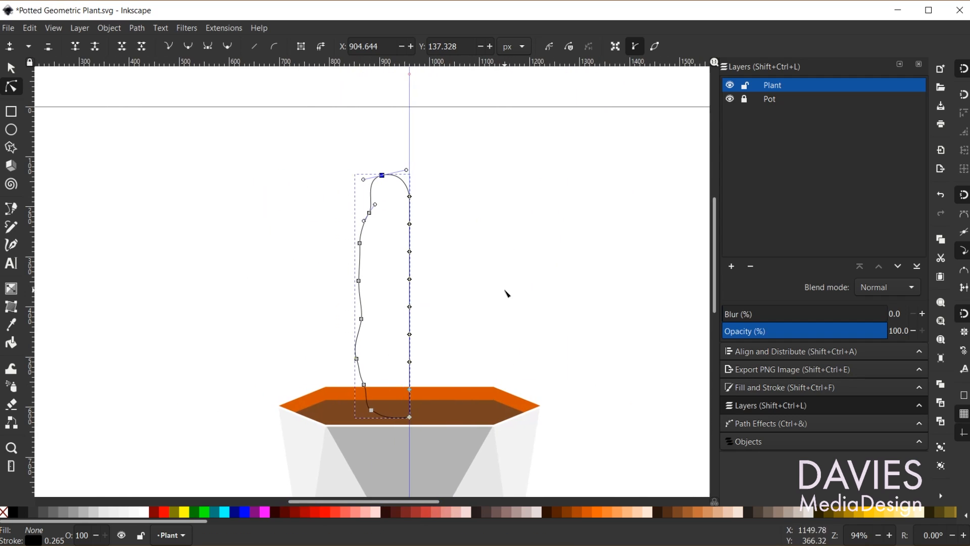
{"action": "left_click", "coordinate": [12, 68]}
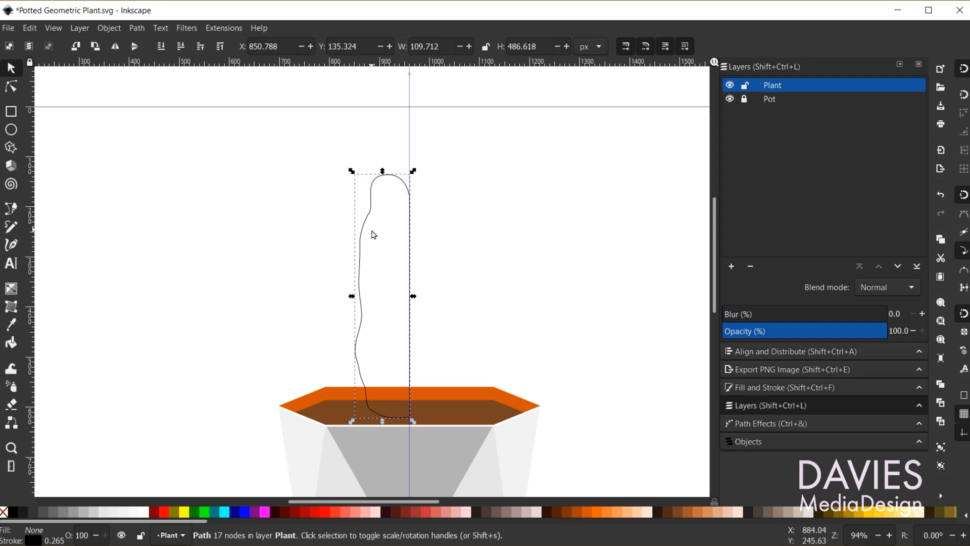
Duplicate the half-cactus outline, flip the copy horizontally about the vertical centre guide, and align its straight edge with the guide
{"action": "key", "text": "ctrl"}
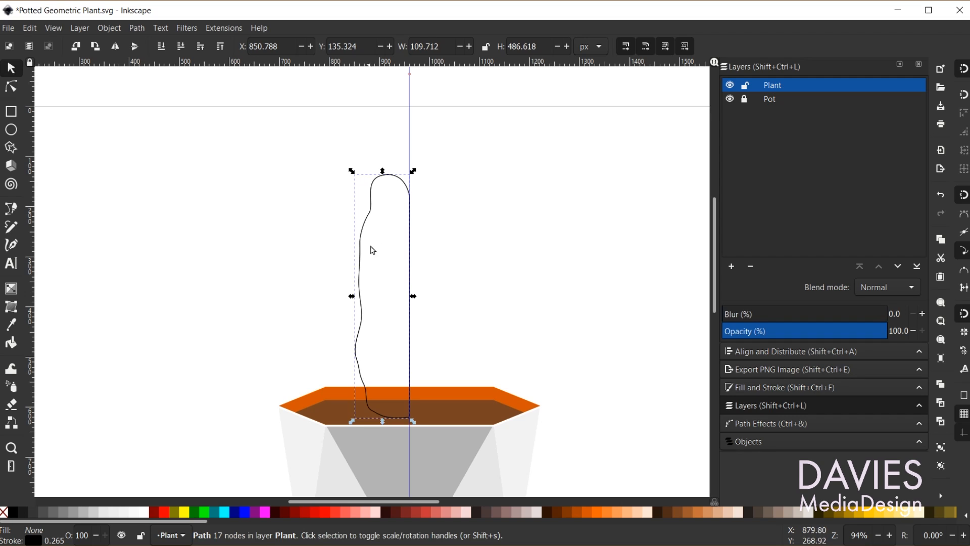
{"action": "left_click", "coordinate": [367, 223]}
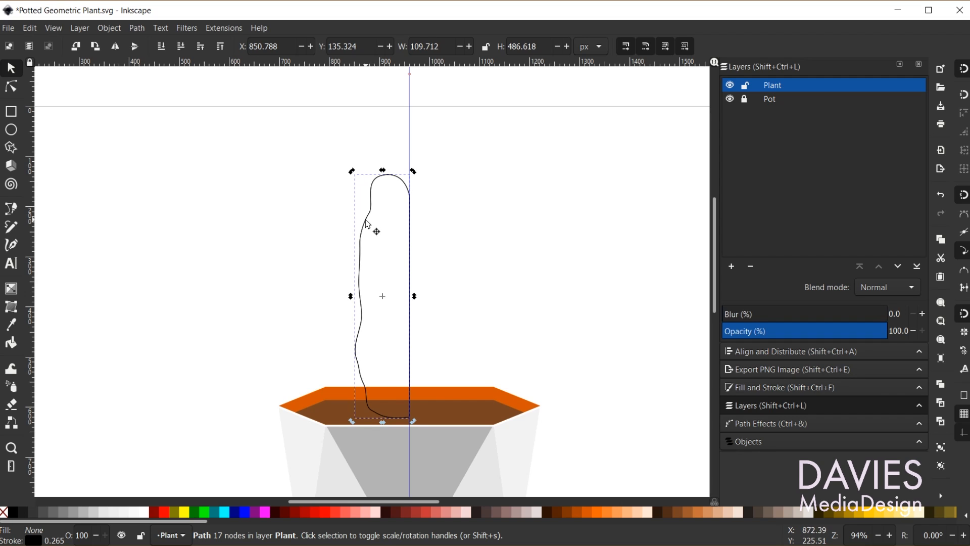
{"action": "left_click_drag", "start_coordinate": [386, 298], "coordinate": [410, 298]}
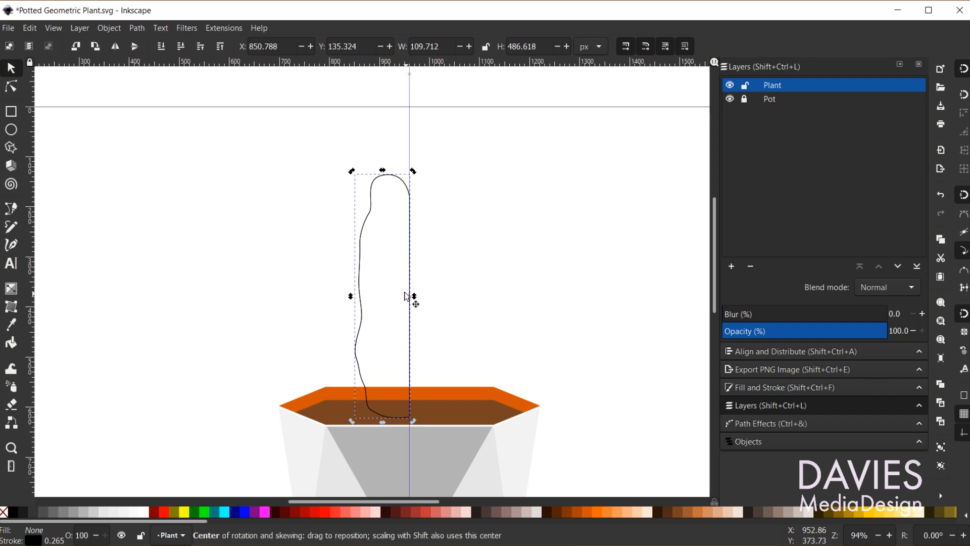
{"action": "left_click", "coordinate": [401, 299]}
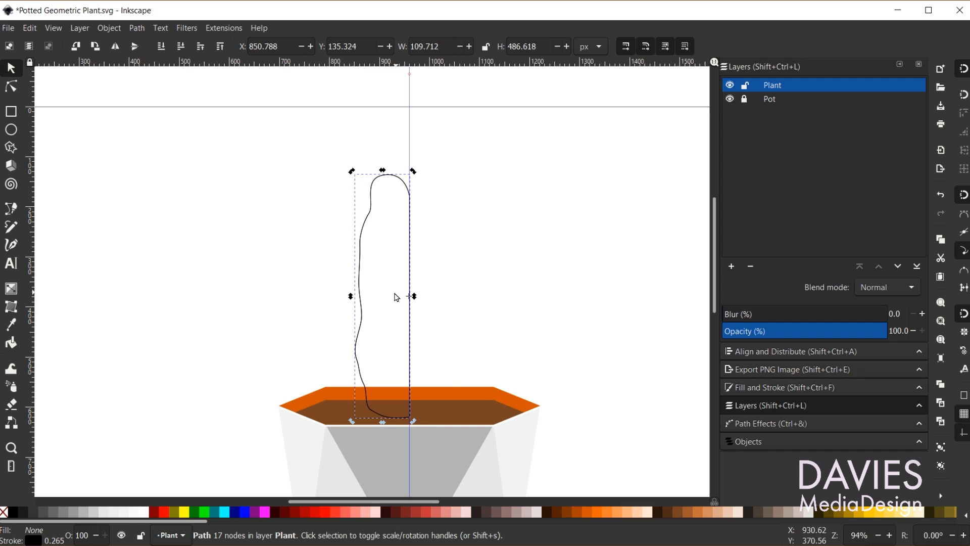
{"action": "key", "text": "ctrl+d"}
{"action": "key", "text": "h"}
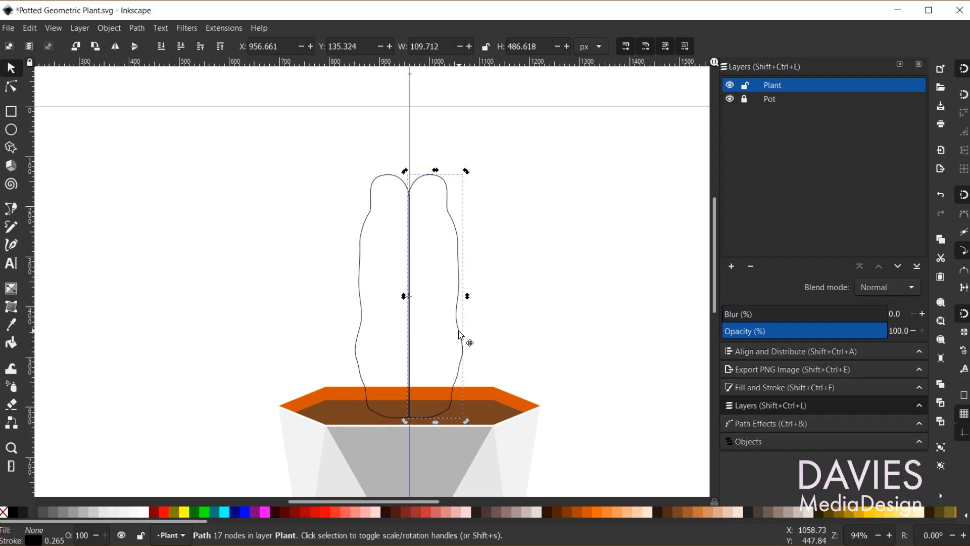
{"action": "left_click_drag", "start_coordinate": [460, 331], "coordinate": [462, 330]}
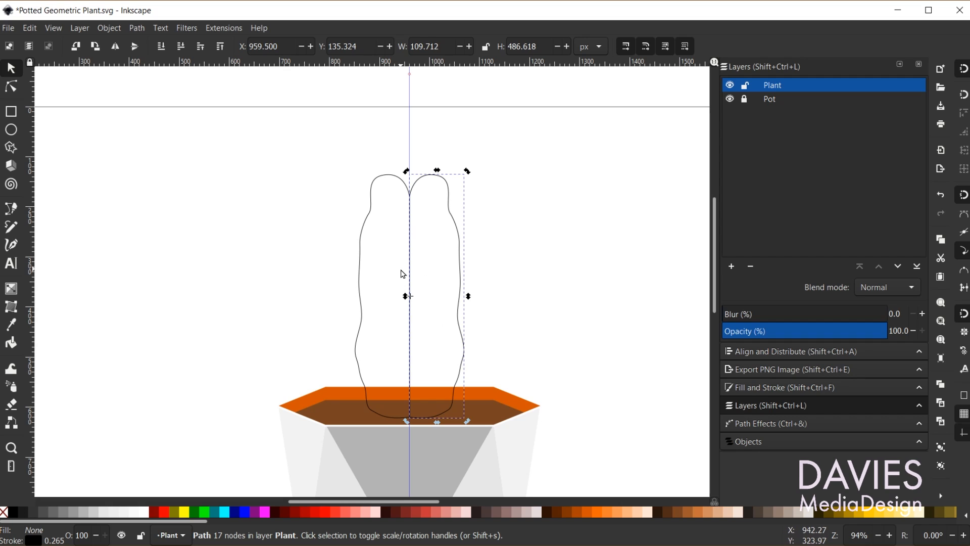
Fill the right cactus half with green #37C871 and the left half with a lighter pale green
{"action": "key", "text": "shift+s"}
{"action": "mouse_move", "coordinate": [384, 502]}
{"action": "left_mouse_down"}
{"action": "mouse_move", "coordinate": [402, 501]}
{"action": "mouse_move", "coordinate": [382, 511]}
{"action": "left_mouse_up"}
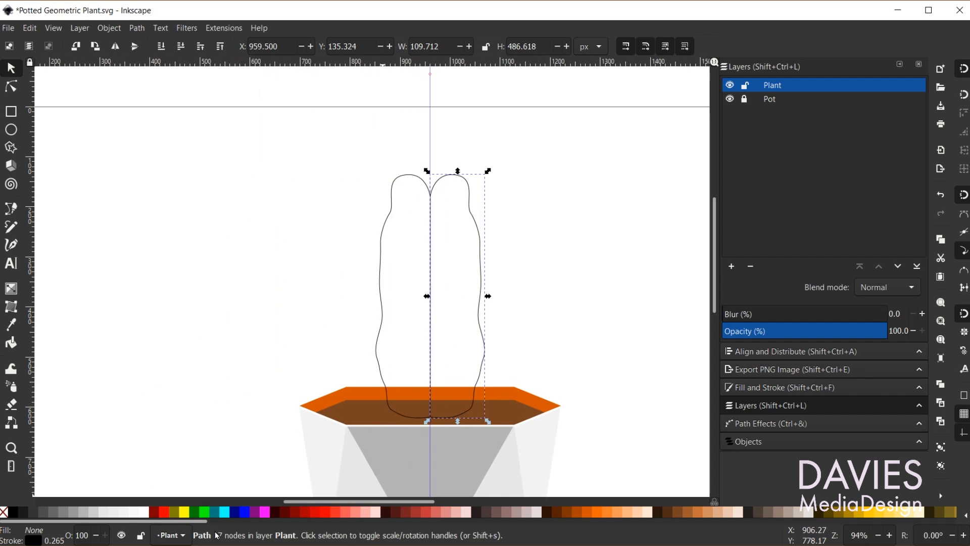
{"action": "left_click_drag", "start_coordinate": [205, 526], "coordinate": [208, 526]}
{"action": "left_click_drag", "start_coordinate": [279, 526], "coordinate": [546, 517]}
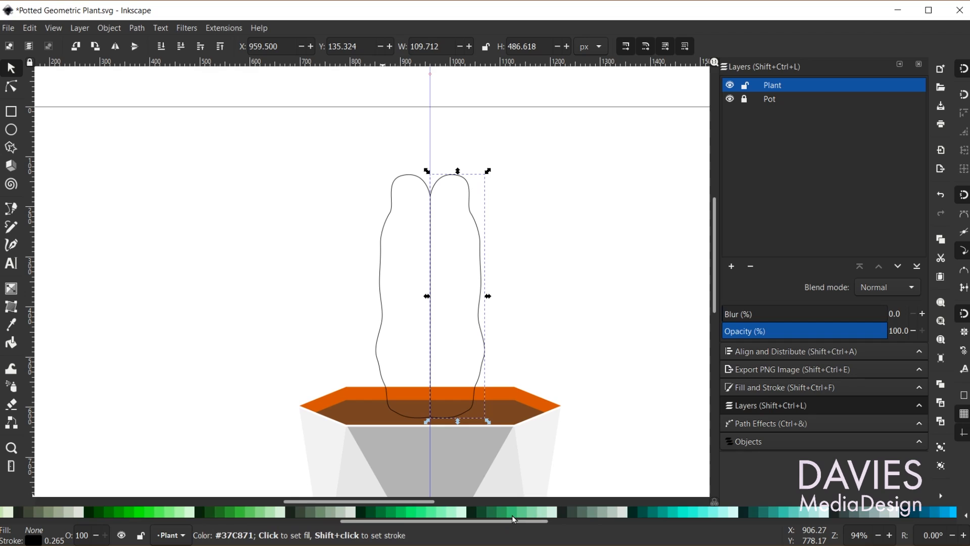
{"action": "left_click", "coordinate": [523, 512]}
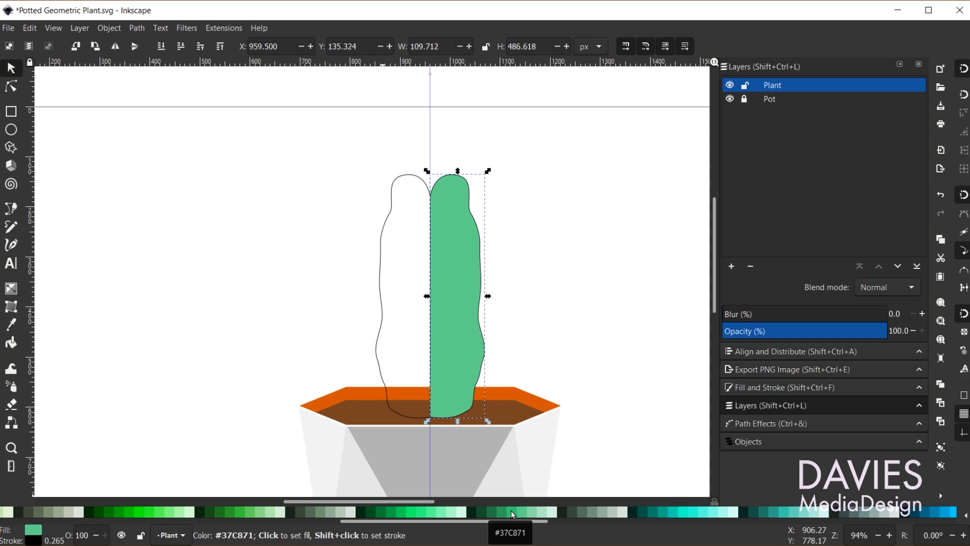
{"action": "left_click", "coordinate": [511, 511]}
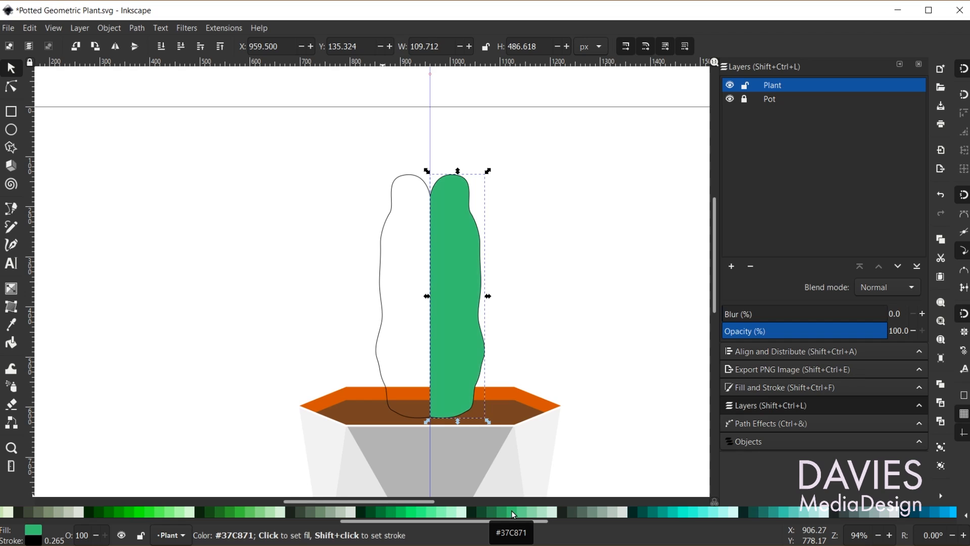
{"action": "left_click", "coordinate": [380, 287]}
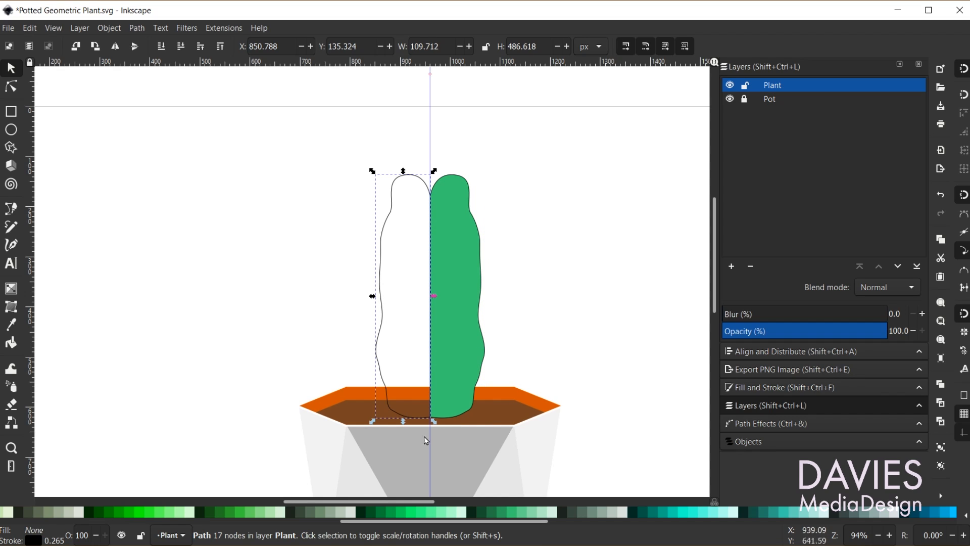
{"action": "left_click", "coordinate": [529, 513]}
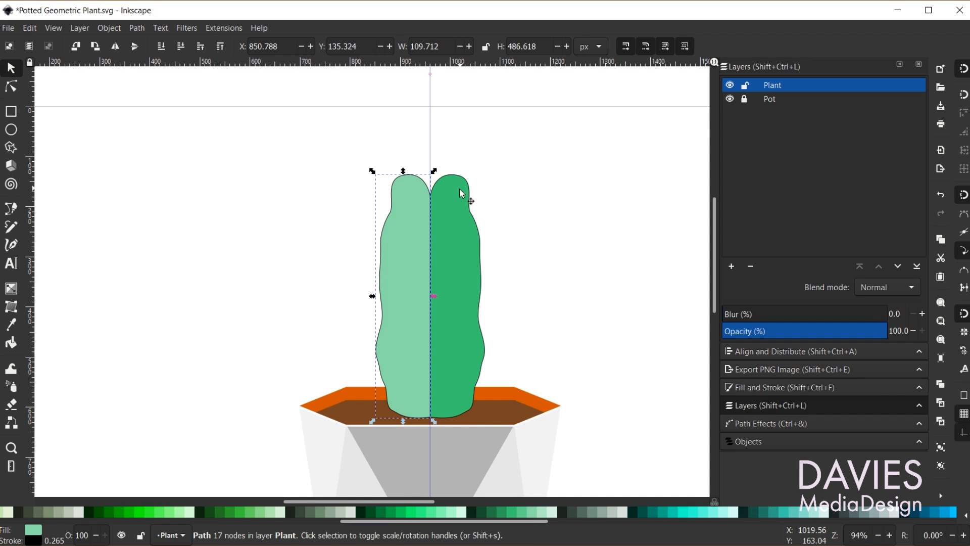
Remove the stroke from both cactus halves, and deselect them
{"action": "left_click", "coordinate": [465, 271], "text": "shift"}
{"action": "left_click_drag", "start_coordinate": [425, 521], "coordinate": [20, 521]}
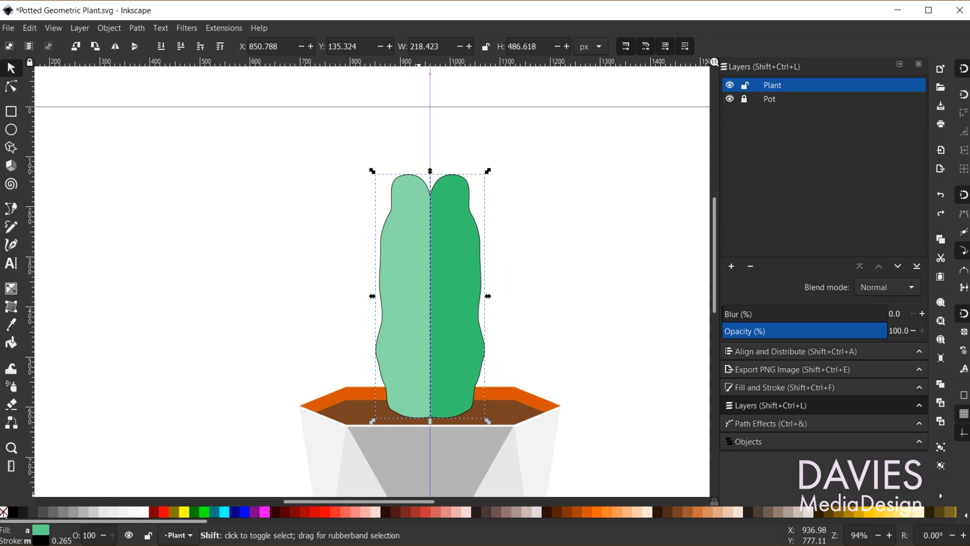
{"action": "left_click", "coordinate": [4, 512], "text": "shift"}
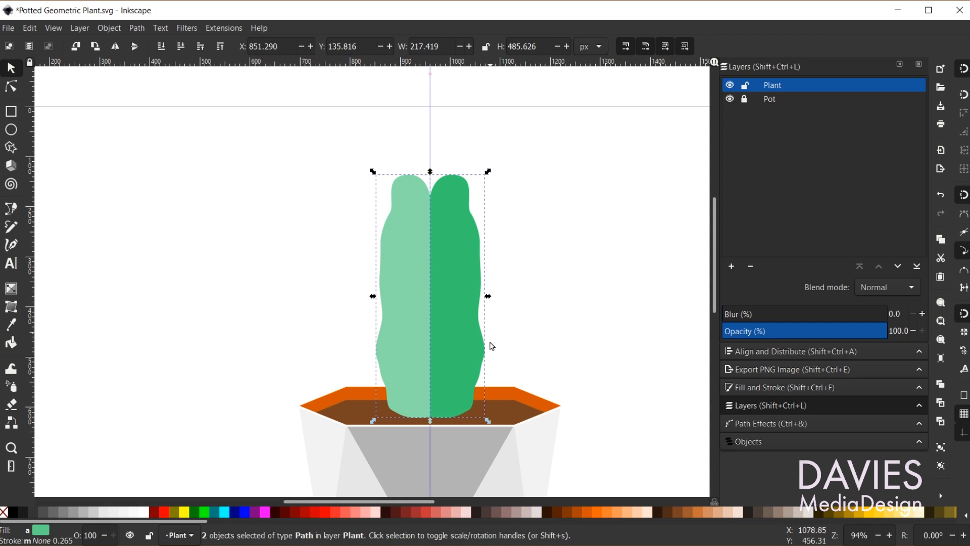
{"action": "left_click", "coordinate": [535, 295]}
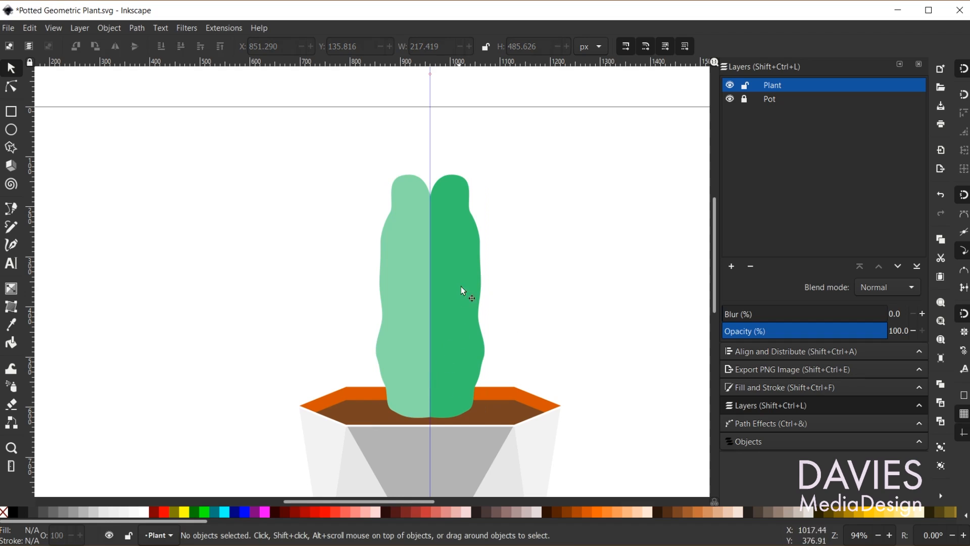
Duplicate the right cactus half, stretch the copy outward to about 147 px wide, fill it darker green, and send it to the back
{"action": "left_click", "coordinate": [463, 264]}
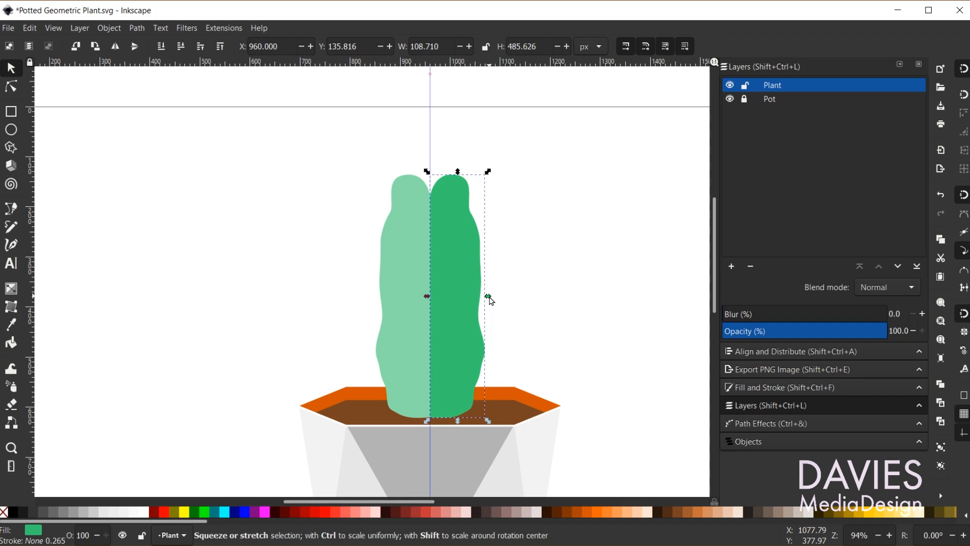
{"action": "left_click_drag", "start_coordinate": [491, 300], "coordinate": [510, 300]}
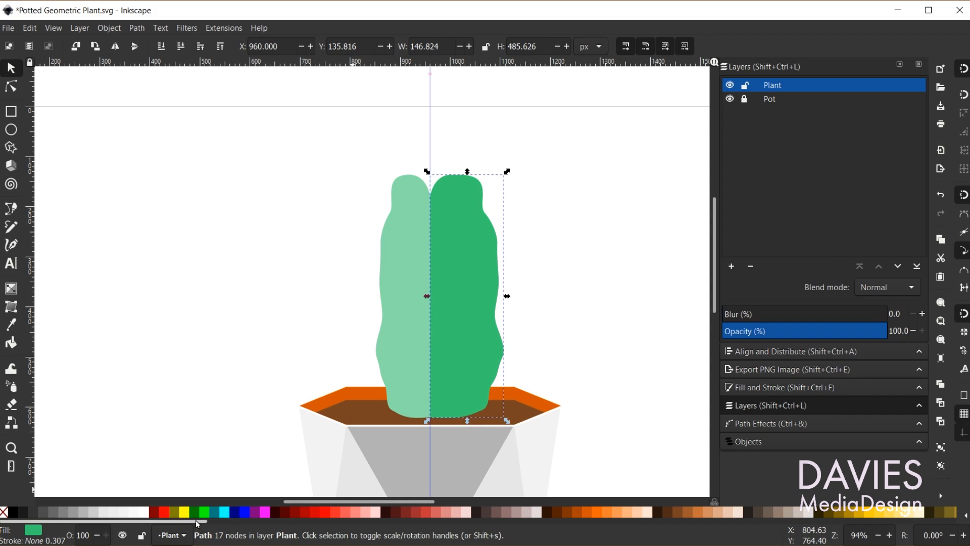
{"action": "left_click_drag", "start_coordinate": [197, 520], "coordinate": [542, 520]}
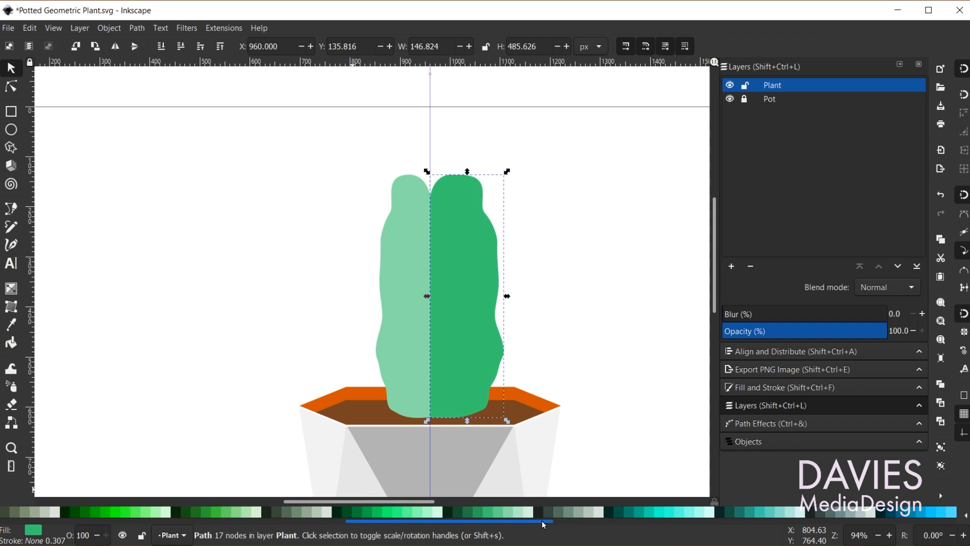
{"action": "left_click", "coordinate": [478, 512]}
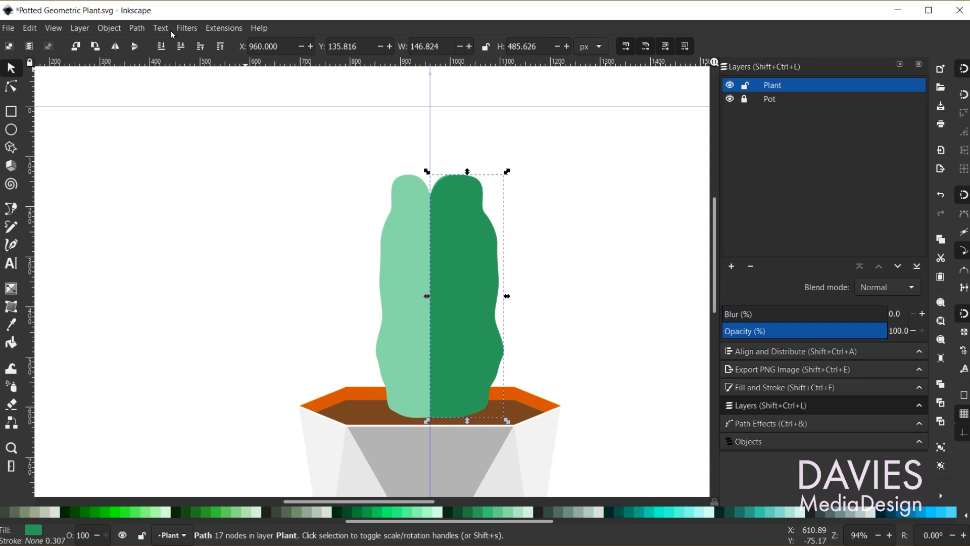
{"action": "left_click", "coordinate": [161, 46]}
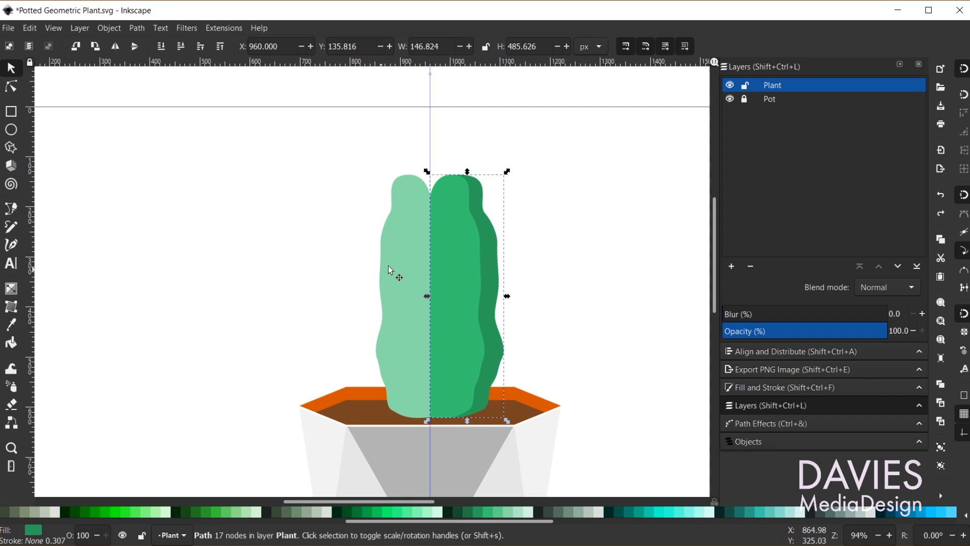
Duplicate the dark green backing shape, mirror the copy onto the cactus's left side, and send it to the back
{"action": "key", "text": "ctrl+z"}
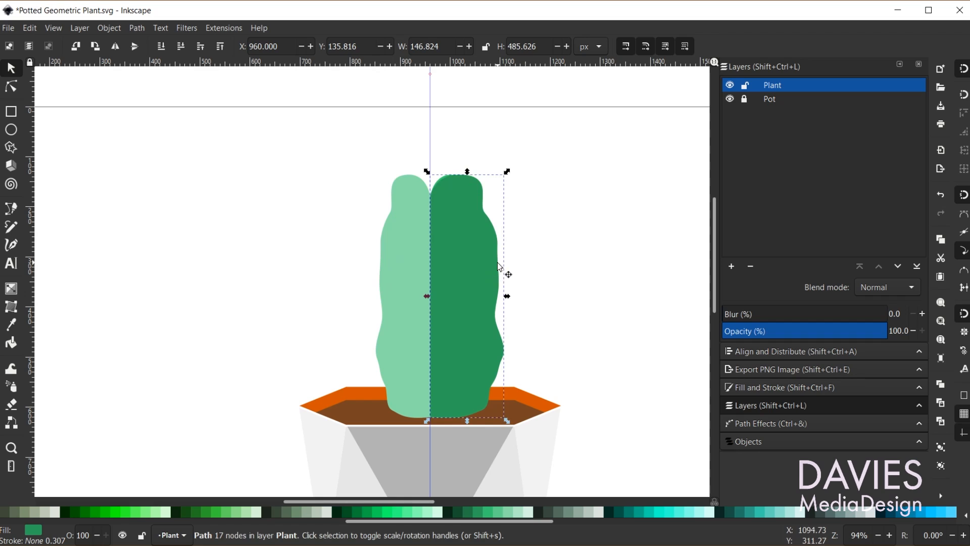
{"action": "left_click", "coordinate": [483, 281]}
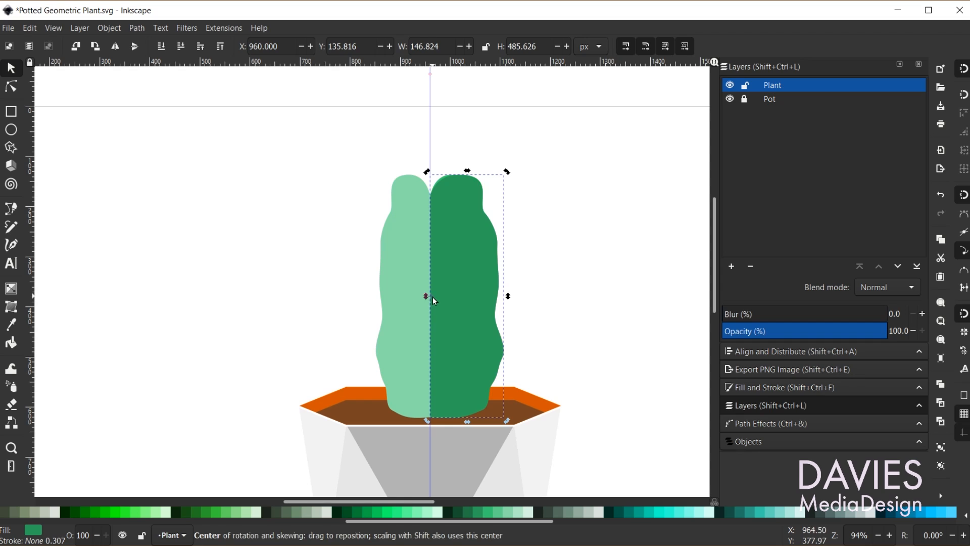
{"action": "left_click_drag", "start_coordinate": [431, 297], "coordinate": [465, 303]}
{"action": "key", "text": "h"}
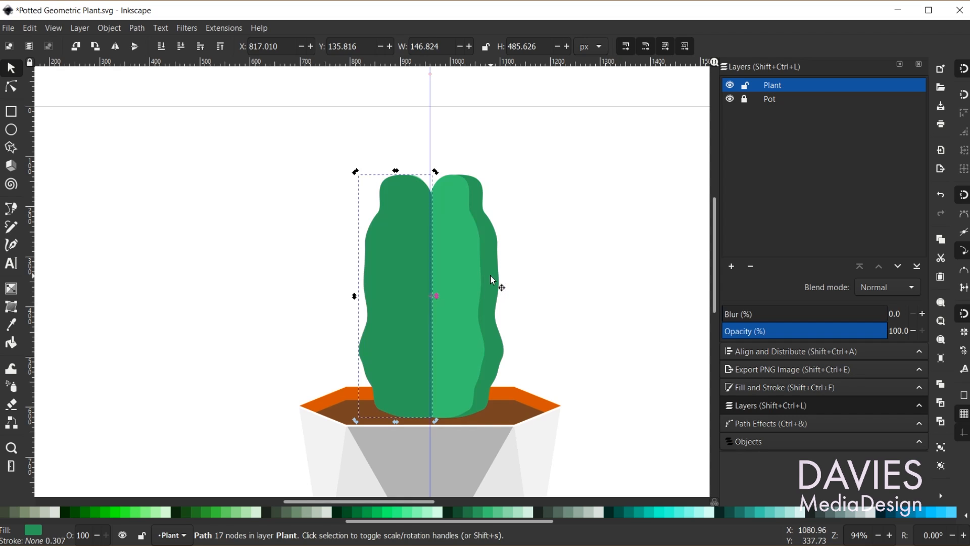
{"action": "left_click", "coordinate": [161, 47]}
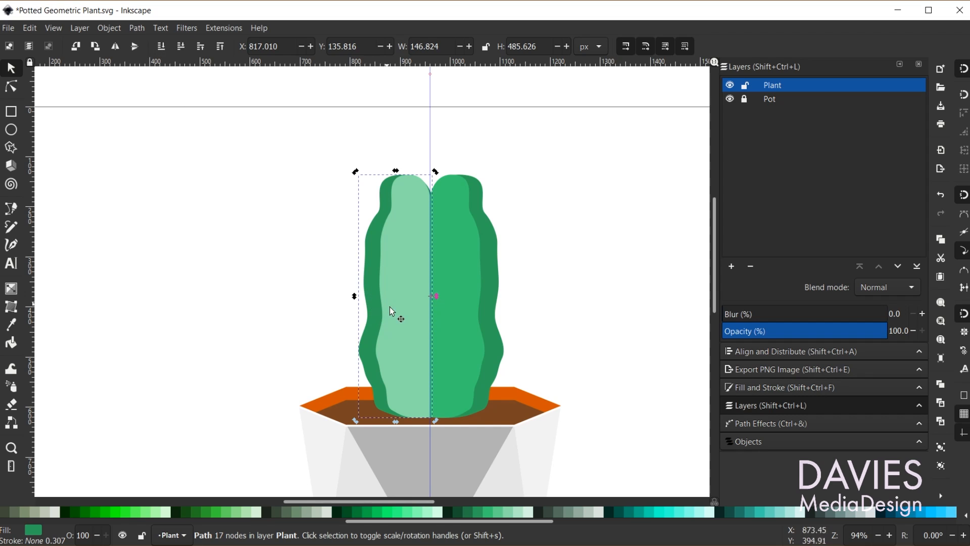
Narrow the light green left half to about 91 px wide and the medium green right half to about 90 px
{"action": "left_click", "coordinate": [407, 303]}
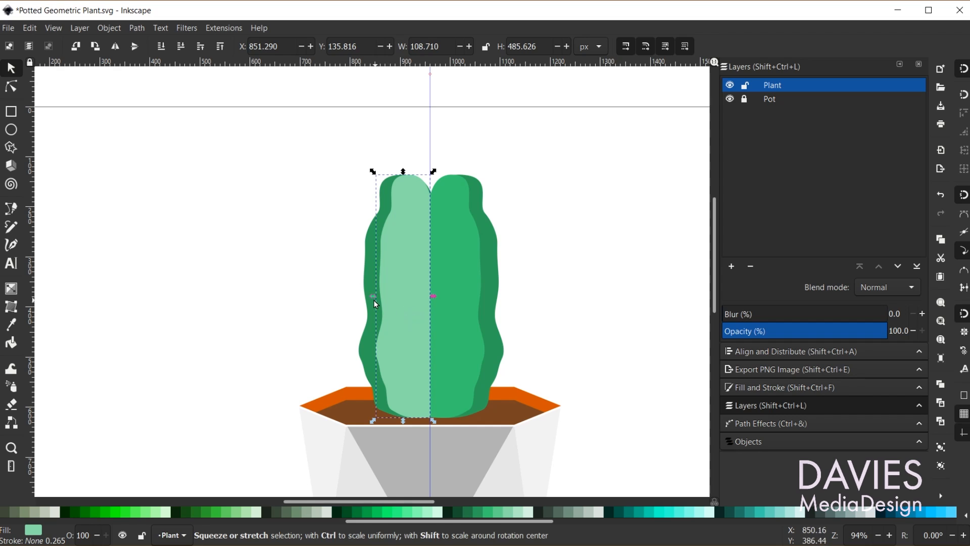
{"action": "left_click_drag", "start_coordinate": [373, 298], "coordinate": [386, 302]}
{"action": "left_click", "coordinate": [462, 280]}
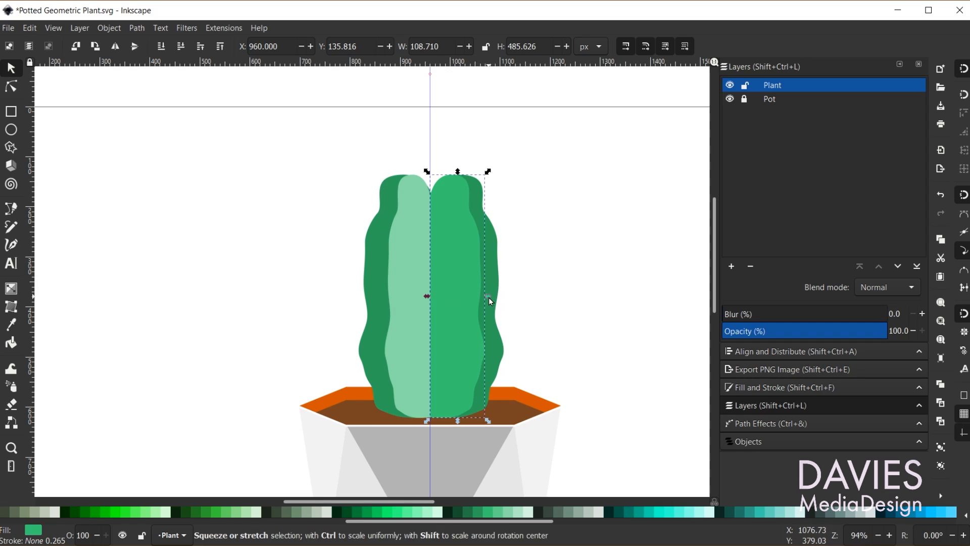
{"action": "left_click_drag", "start_coordinate": [488, 297], "coordinate": [479, 297]}
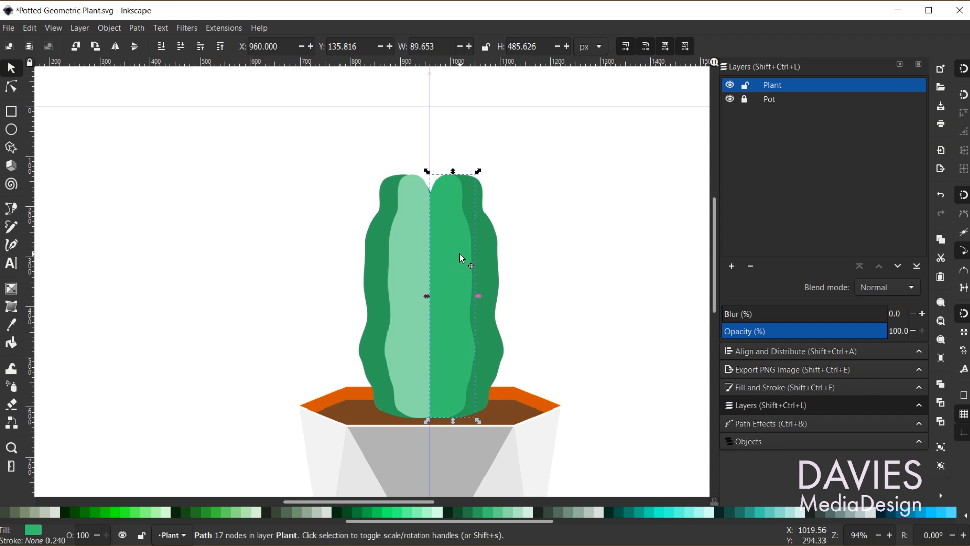
Add a pale green copy of the right half one step behind it, widened to about 95 px as a thin highlight
{"action": "left_click", "coordinate": [520, 514]}
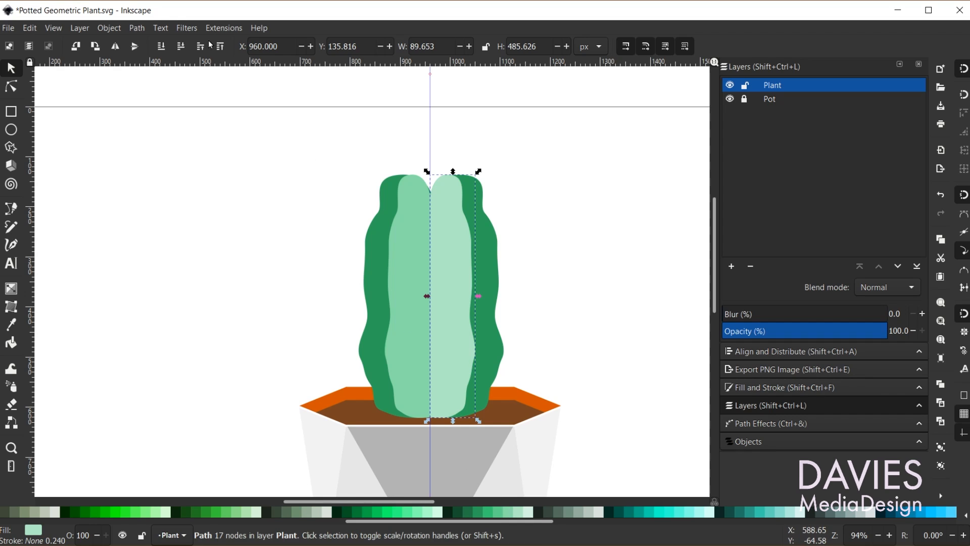
{"action": "left_click", "coordinate": [181, 50]}
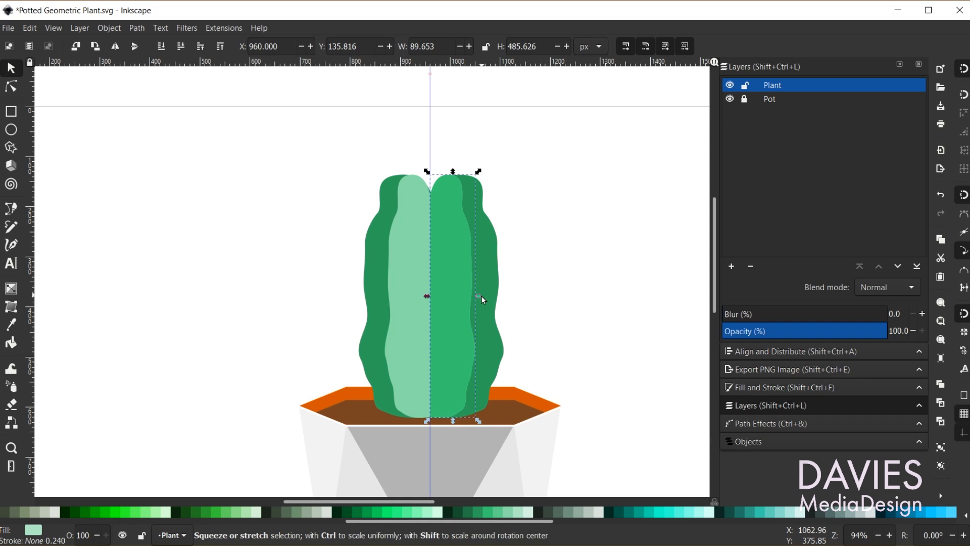
{"action": "left_click_drag", "start_coordinate": [482, 296], "coordinate": [484, 296]}
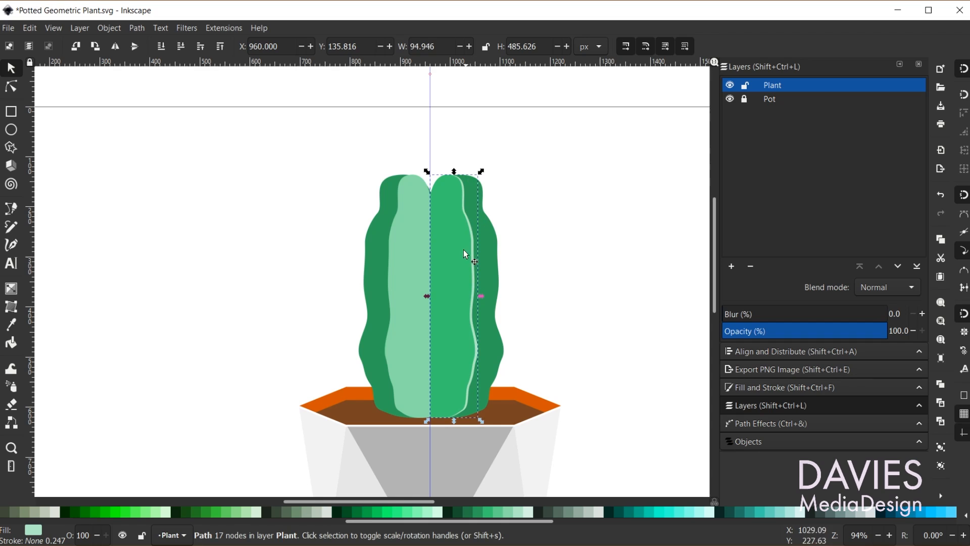
Add a matching pale green copy behind the left half and widen it outward to about 95 px as a thin highlight
{"action": "left_click", "coordinate": [410, 230]}
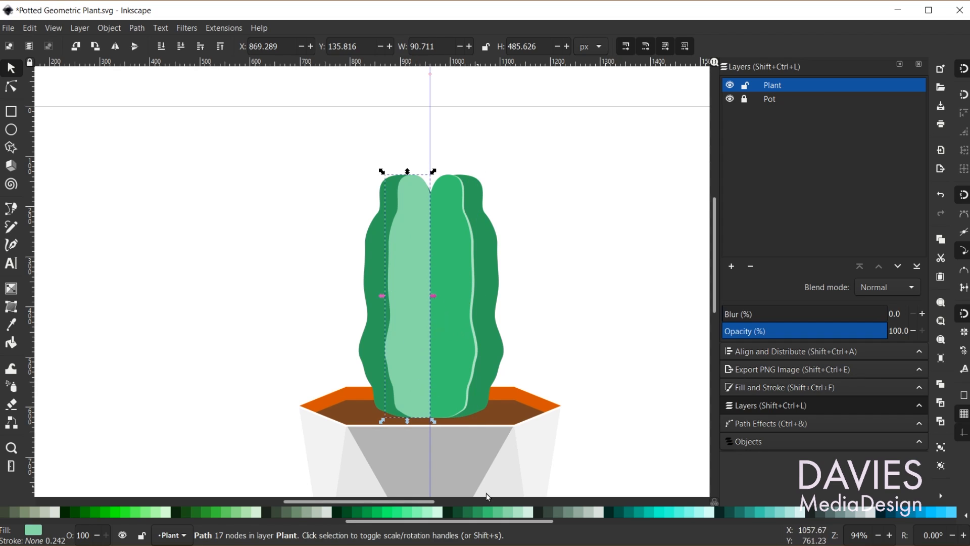
{"action": "left_click", "coordinate": [518, 513]}
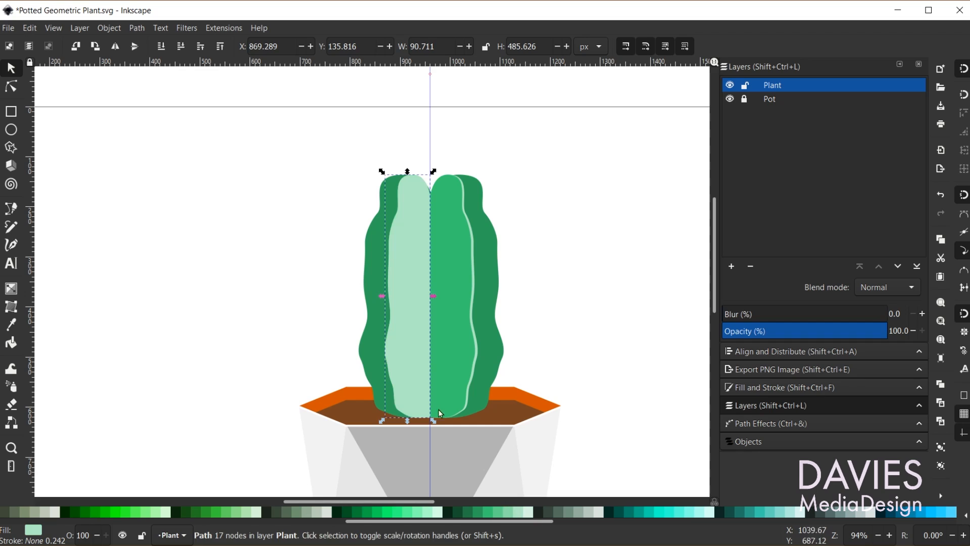
{"action": "left_click", "coordinate": [181, 50]}
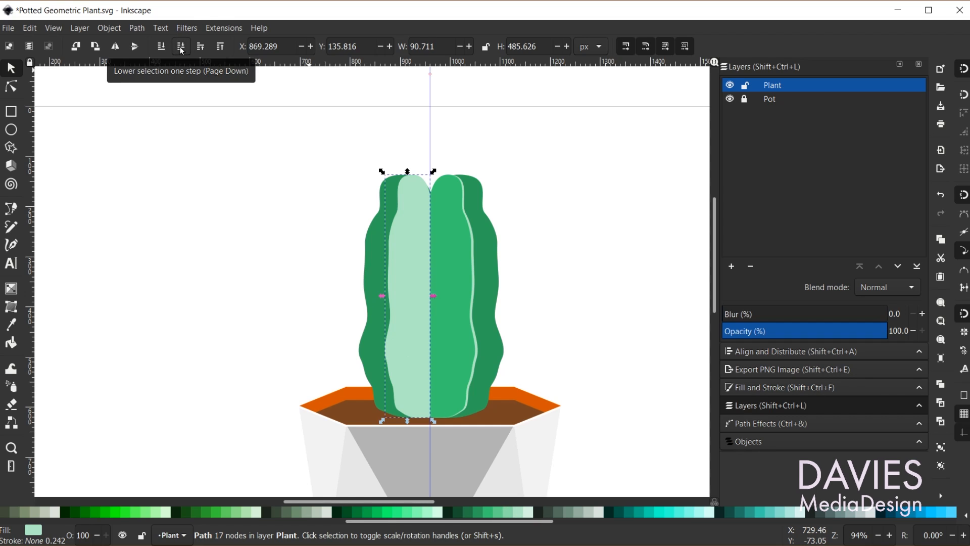
{"action": "left_click", "coordinate": [182, 50]}
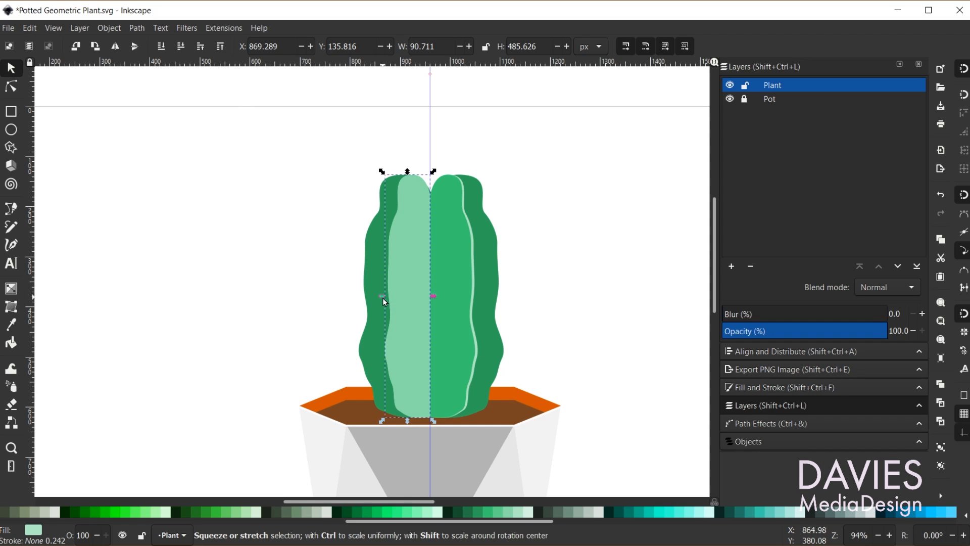
{"action": "left_click_drag", "start_coordinate": [381, 295], "coordinate": [381, 298]}
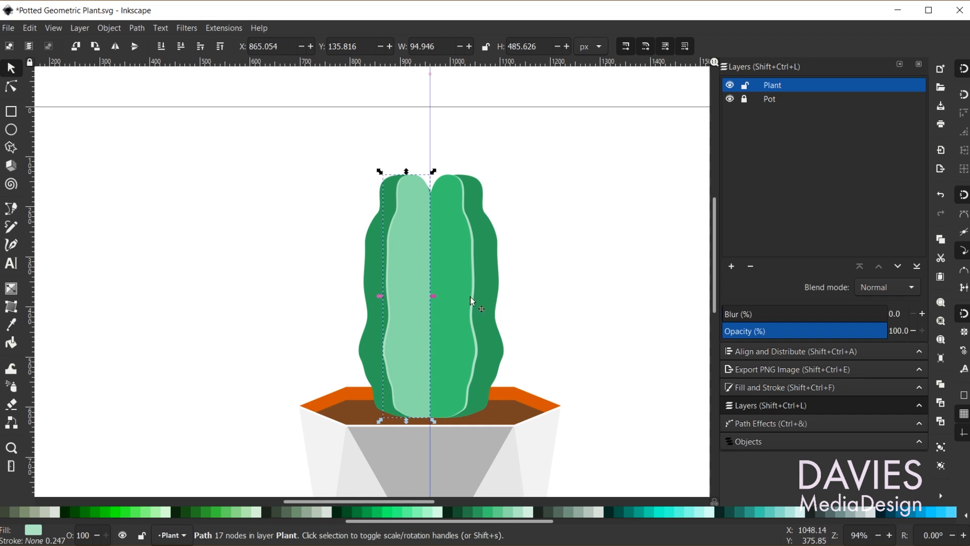
Add pale green #AFE9C6 copies behind both dark green backing halves and widen them to about 305 px overall as a thin outer highlight
{"action": "left_click", "coordinate": [368, 277]}
{"action": "left_click", "coordinate": [491, 279], "text": "shift"}
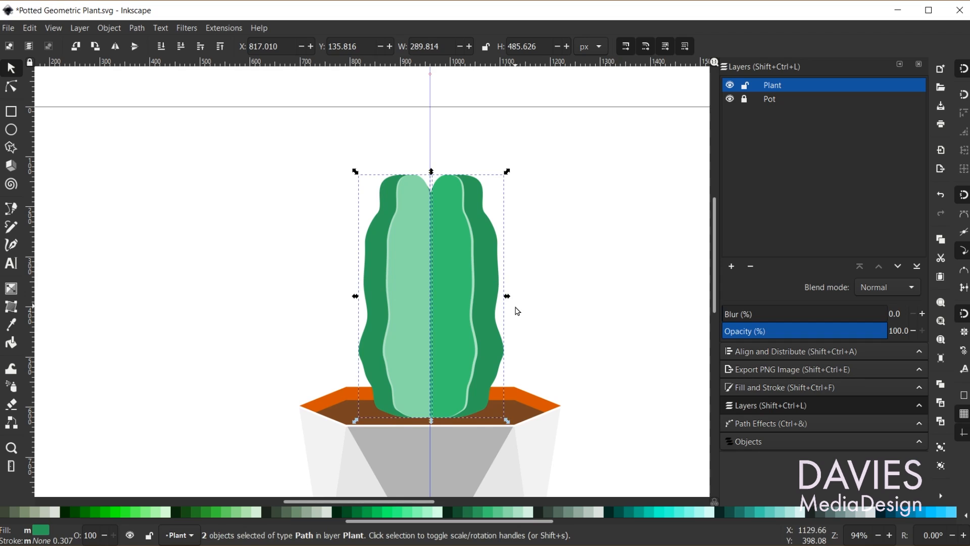
{"action": "key", "text": "Home"}
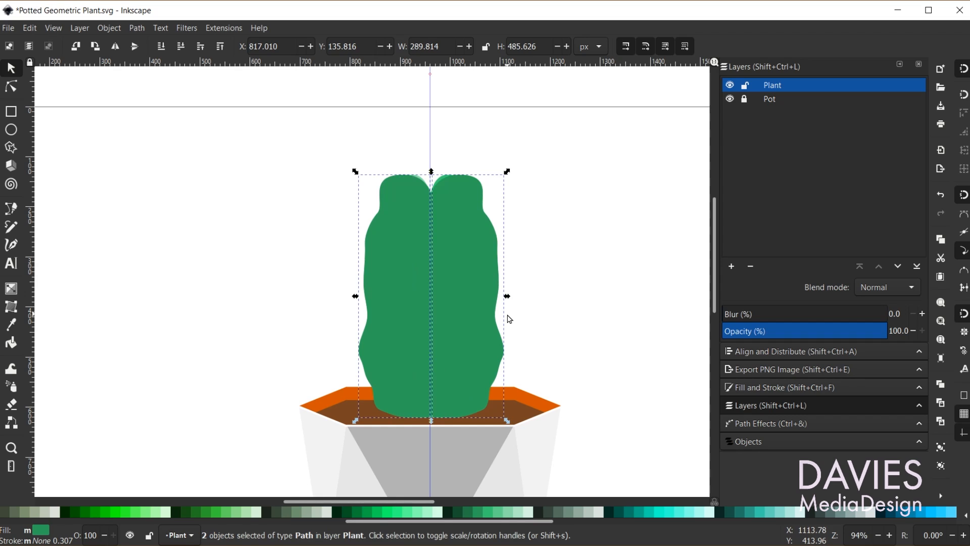
{"action": "left_click", "coordinate": [517, 511]}
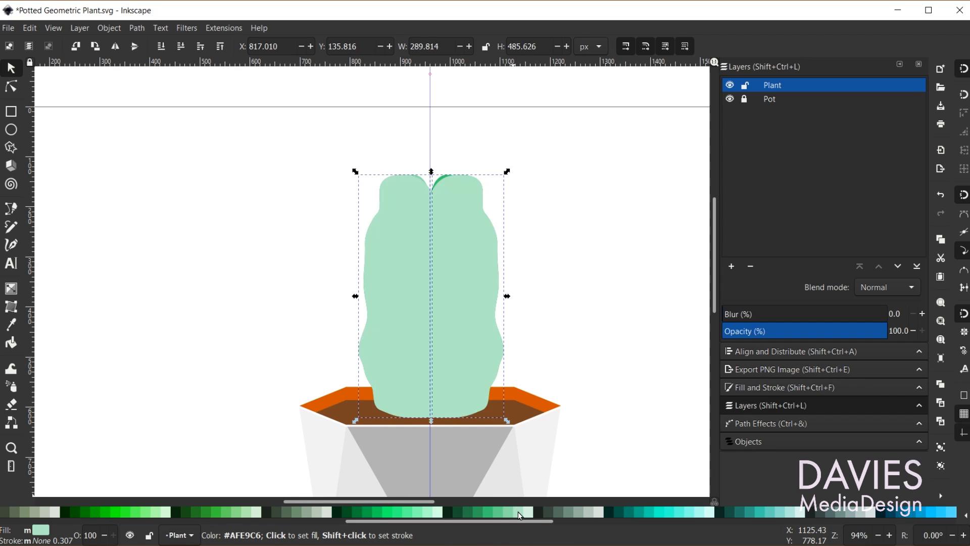
{"action": "left_click", "coordinate": [165, 47]}
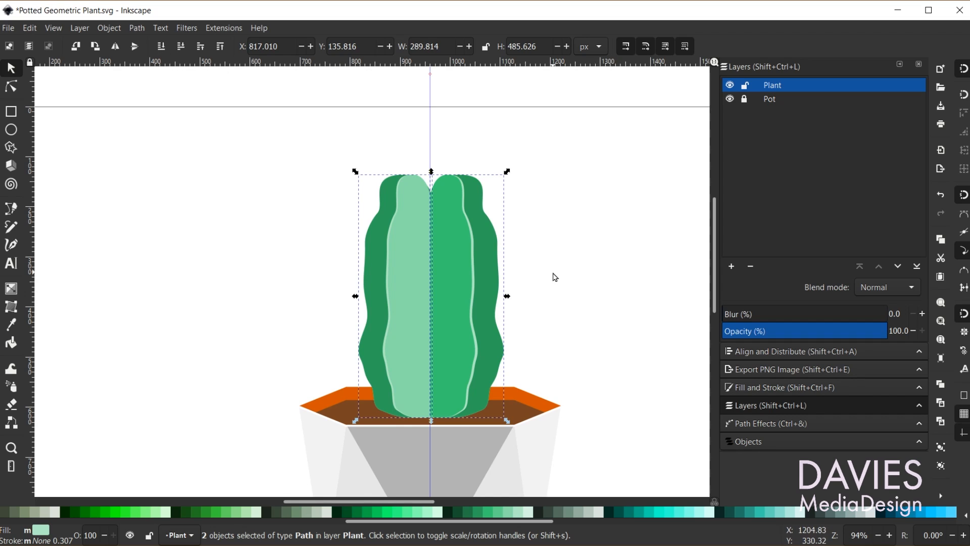
{"action": "left_click_drag", "start_coordinate": [507, 296], "coordinate": [510, 302]}
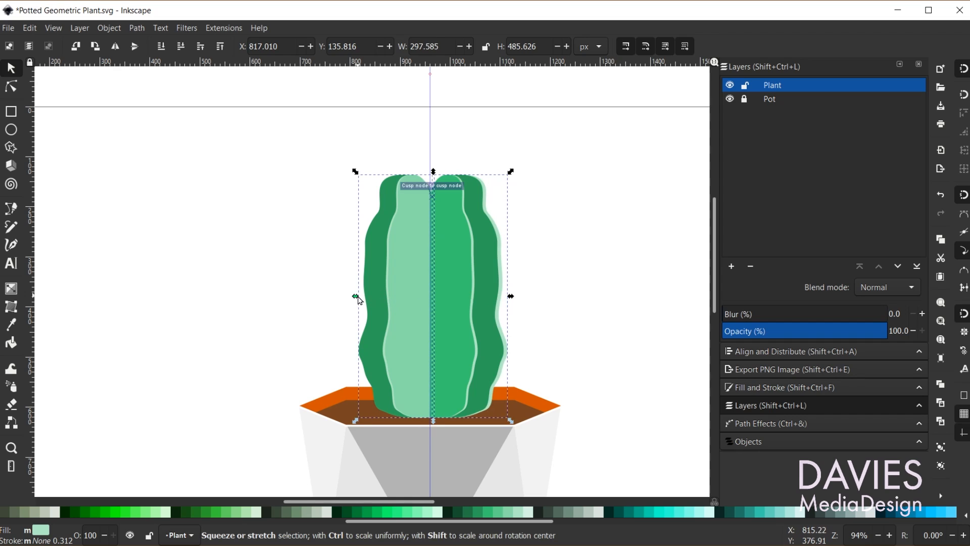
{"action": "left_click_drag", "start_coordinate": [357, 299], "coordinate": [356, 302]}
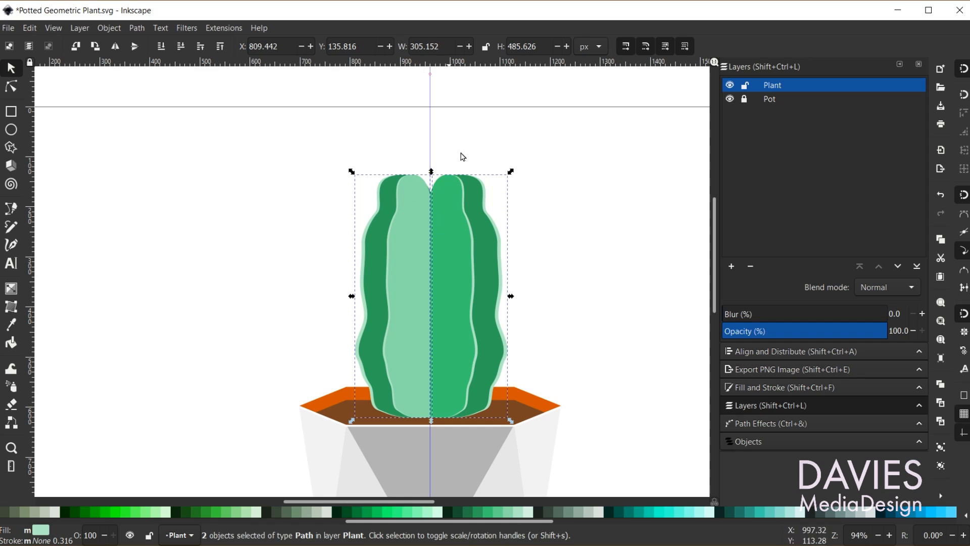
Draw a closed half-flower path with a straight edge on the centre guide above the cactus notch and a curved left side
{"action": "left_click", "coordinate": [12, 207]}
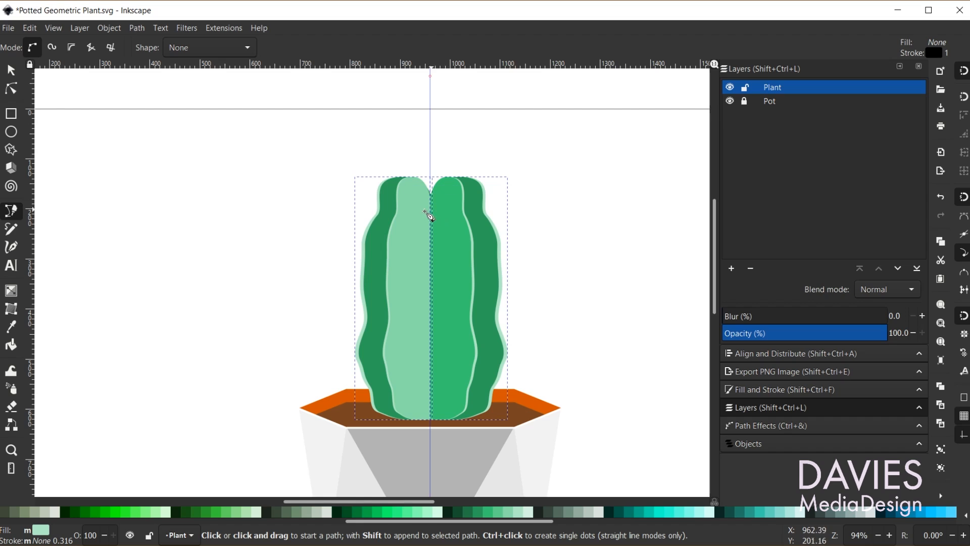
{"action": "scroll", "coordinate": [427, 212], "scroll_direction": "up", "scroll_amount": 1}
{"action": "scroll", "coordinate": [431, 219], "scroll_direction": "up", "scroll_amount": 4}
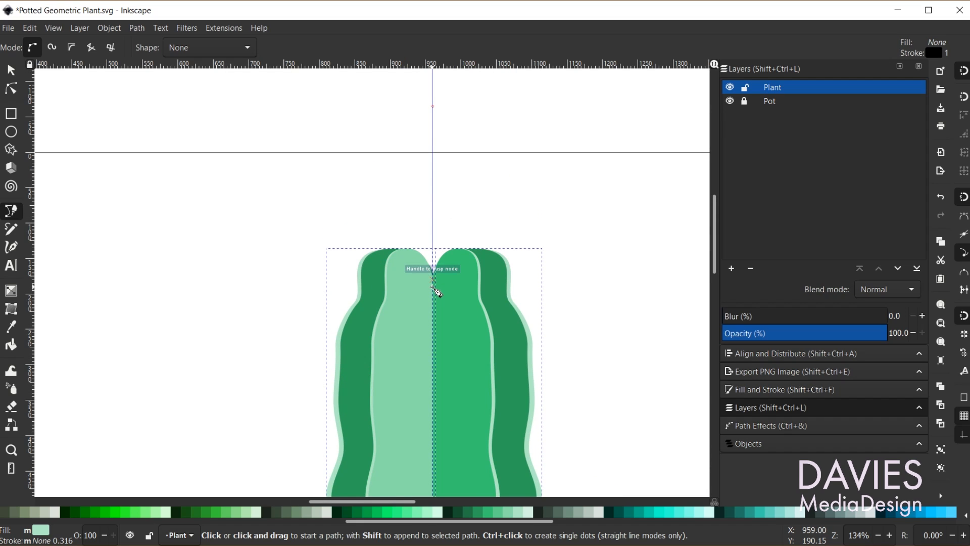
{"action": "left_click", "coordinate": [433, 286]}
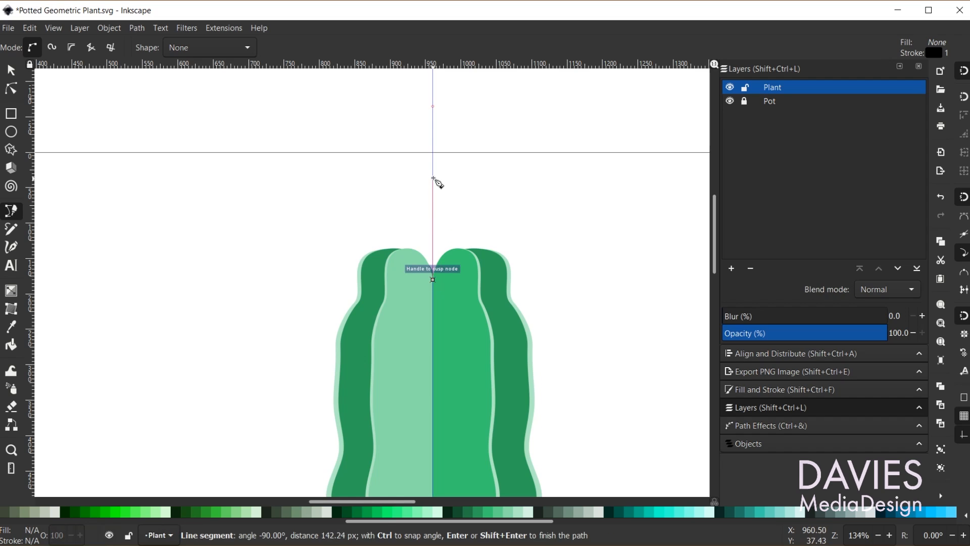
{"action": "left_click", "coordinate": [433, 168]}
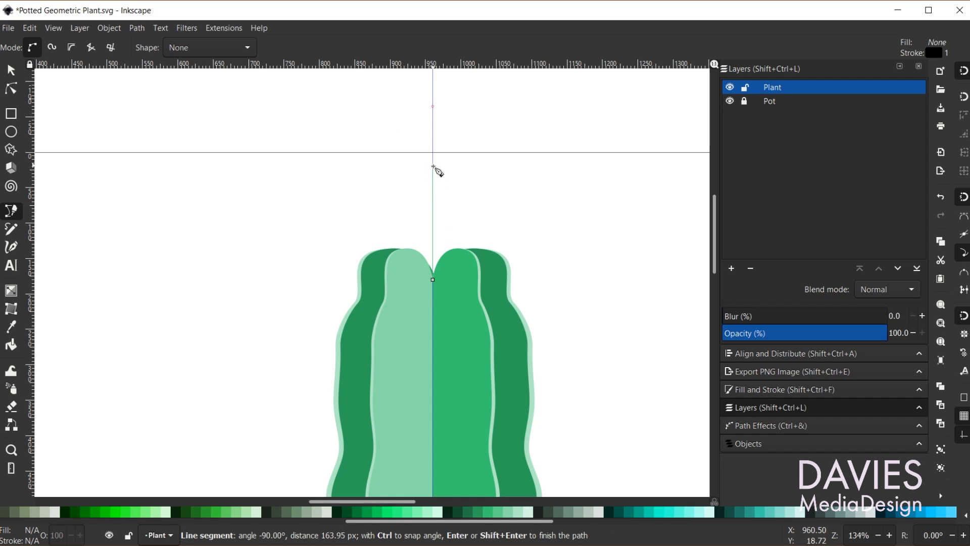
{"action": "left_click_drag", "start_coordinate": [433, 280], "coordinate": [551, 353]}
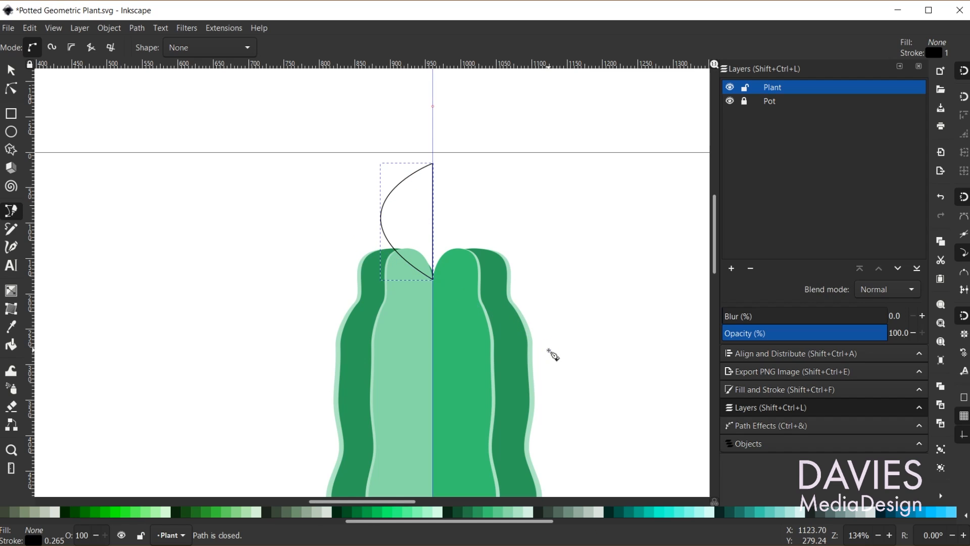
Insert extra nodes along the half-flower path, including one more on its lower curved segment
{"action": "key", "text": "n"}
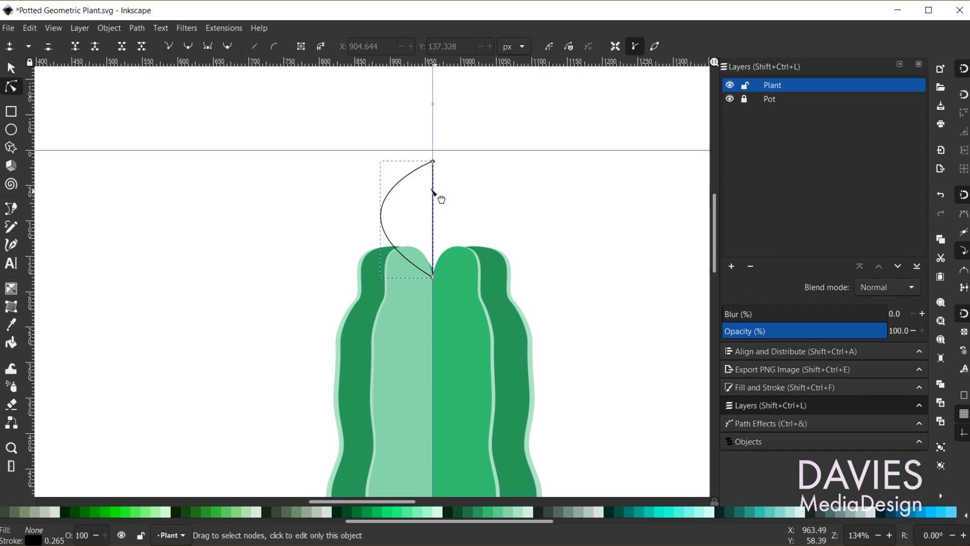
{"action": "left_click", "coordinate": [414, 173]}
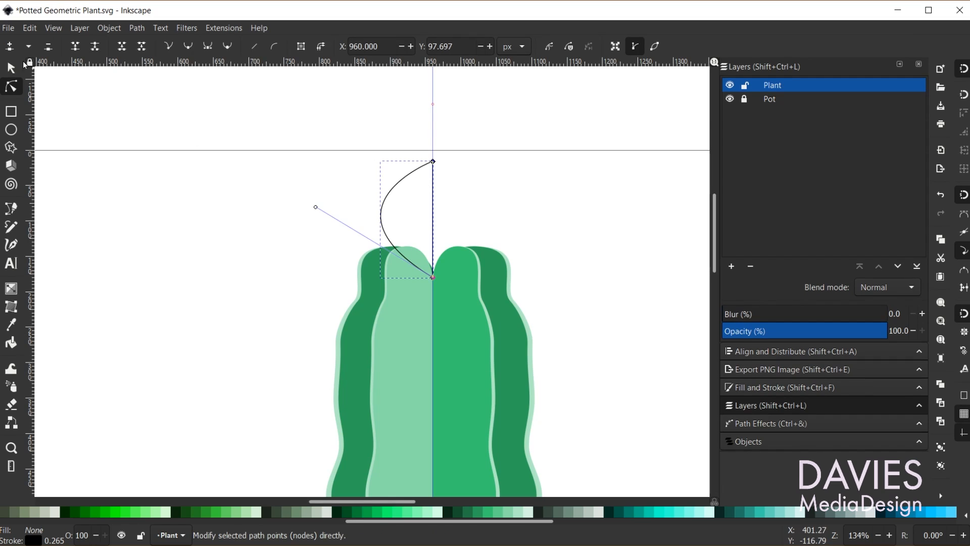
{"action": "left_click", "coordinate": [11, 49]}
{"action": "left_click", "coordinate": [11, 49]}
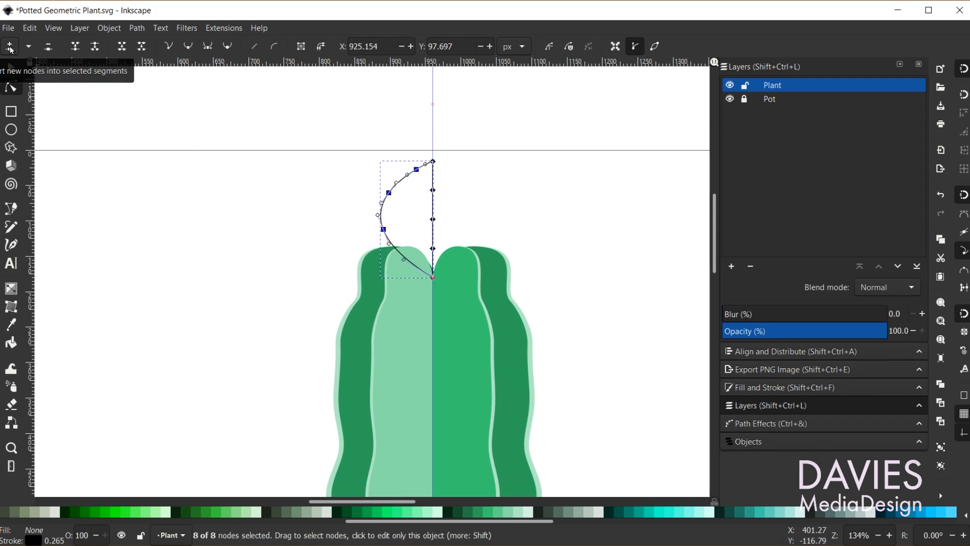
{"action": "left_click", "coordinate": [413, 267]}
{"action": "left_click", "coordinate": [14, 49]}
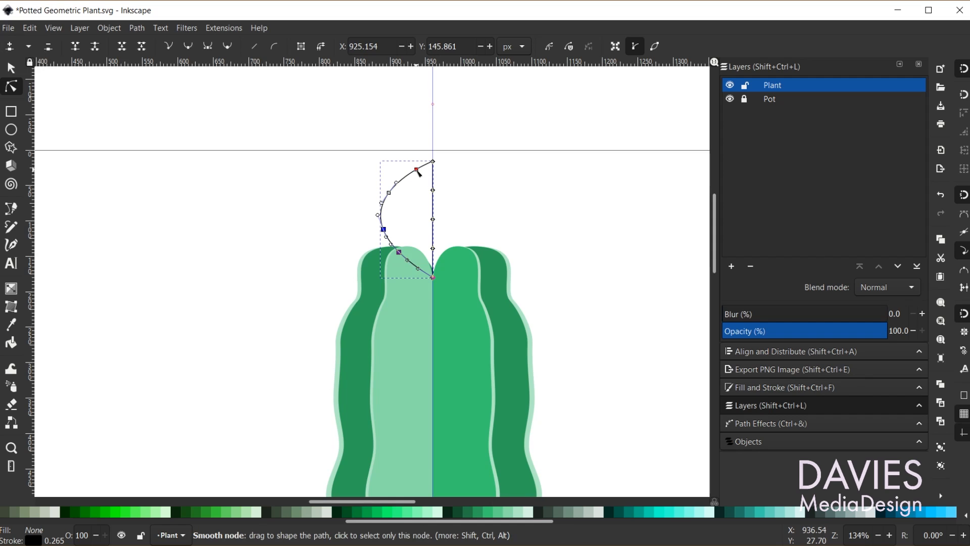
Move the curve's nodes to give the half-flower a wavy left edge and rounded base, about 73 px wide and 166 px tall
{"action": "left_click_drag", "start_coordinate": [414, 171], "coordinate": [385, 194]}
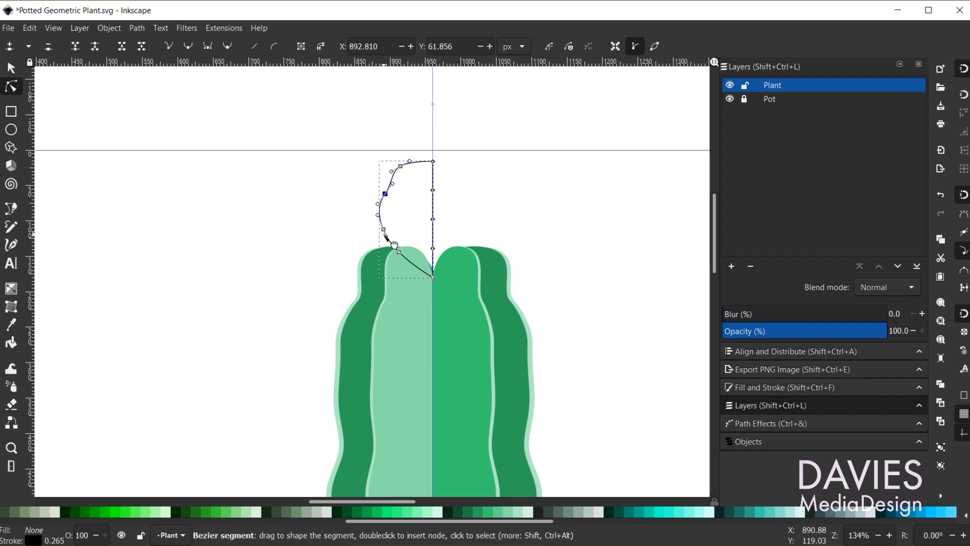
{"action": "left_click_drag", "start_coordinate": [385, 232], "coordinate": [410, 281]}
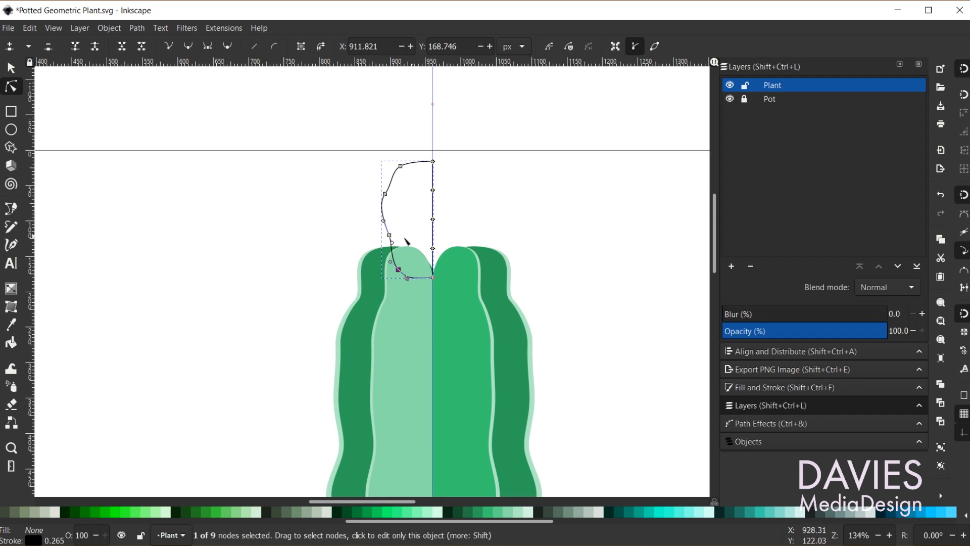
{"action": "left_click", "coordinate": [389, 238]}
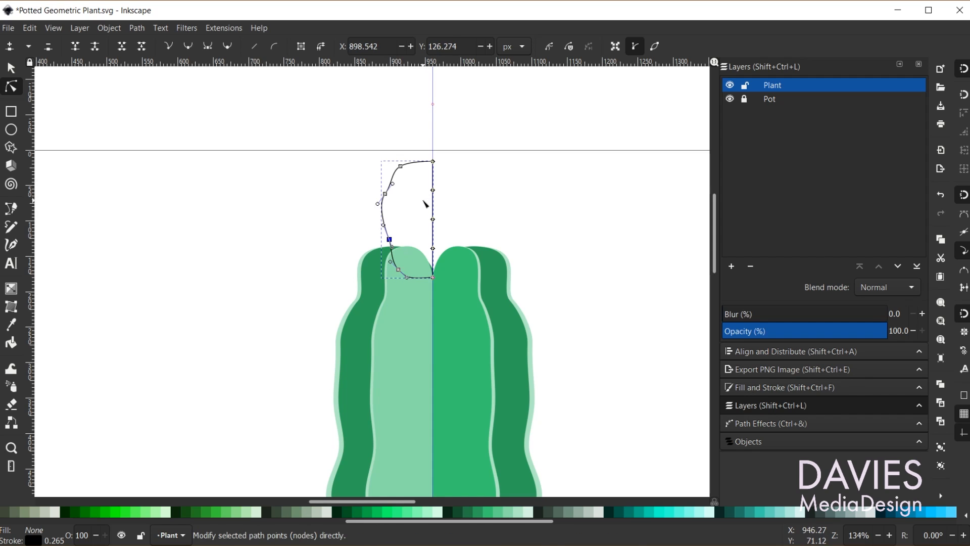
{"action": "key", "text": "s"}
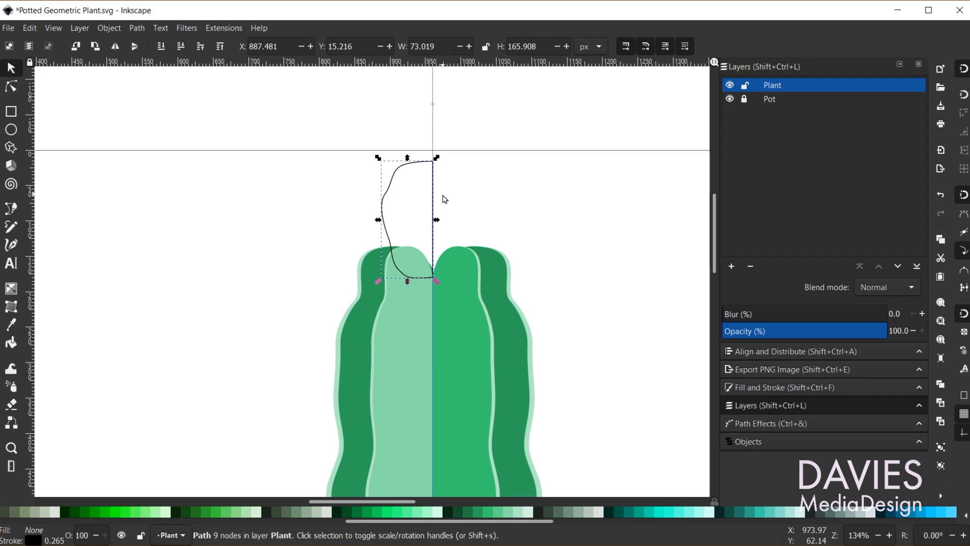
Duplicate the half-flower, mirror the copy about its straight edge, and nudge it 2 px right to align with the centre guide
{"action": "left_click", "coordinate": [394, 182]}
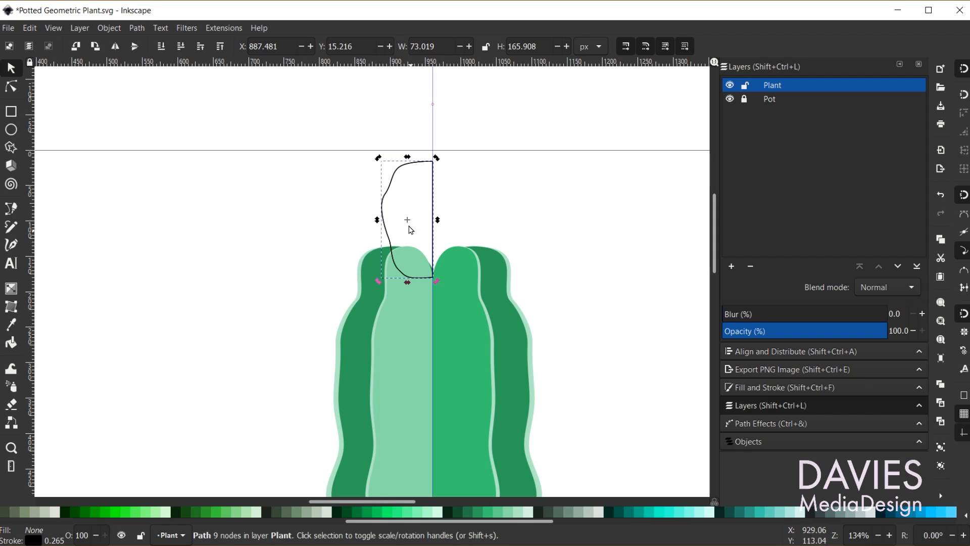
{"action": "left_click_drag", "start_coordinate": [407, 221], "coordinate": [434, 223]}
{"action": "key", "text": "ctrl+d"}
{"action": "key", "text": "h"}
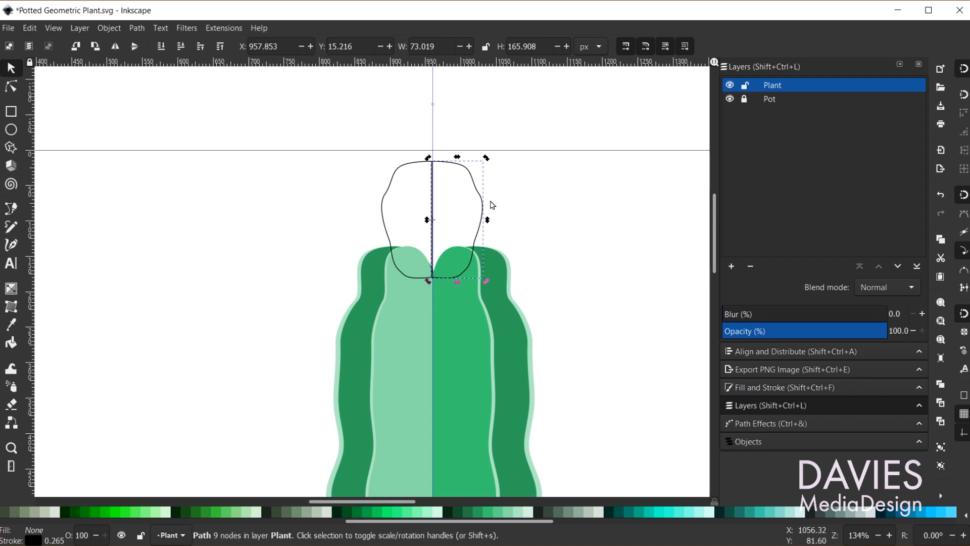
{"action": "scroll", "coordinate": [449, 173], "scroll_direction": "up", "scroll_amount": 5}
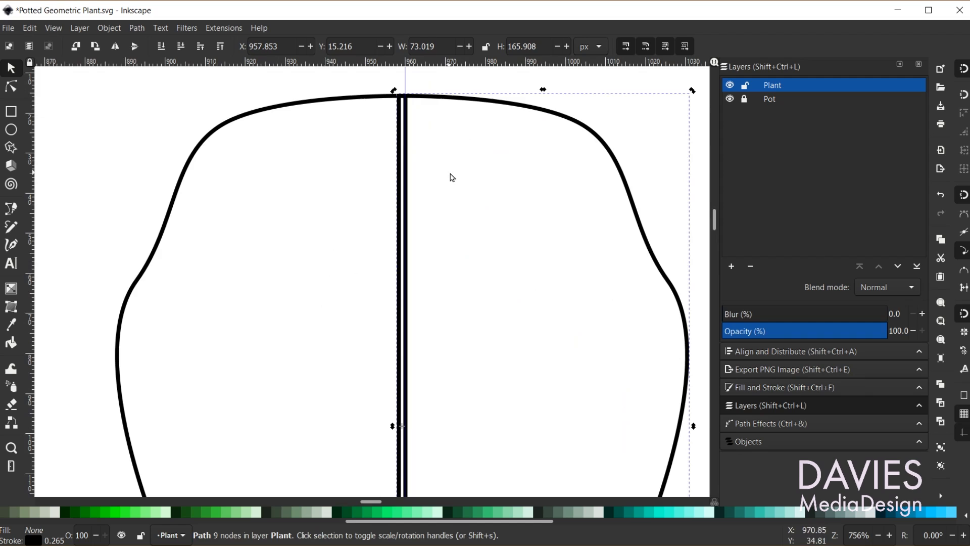
{"action": "key", "text": "Right"}
{"action": "scroll", "coordinate": [459, 303], "scroll_direction": "down", "scroll_amount": 3}
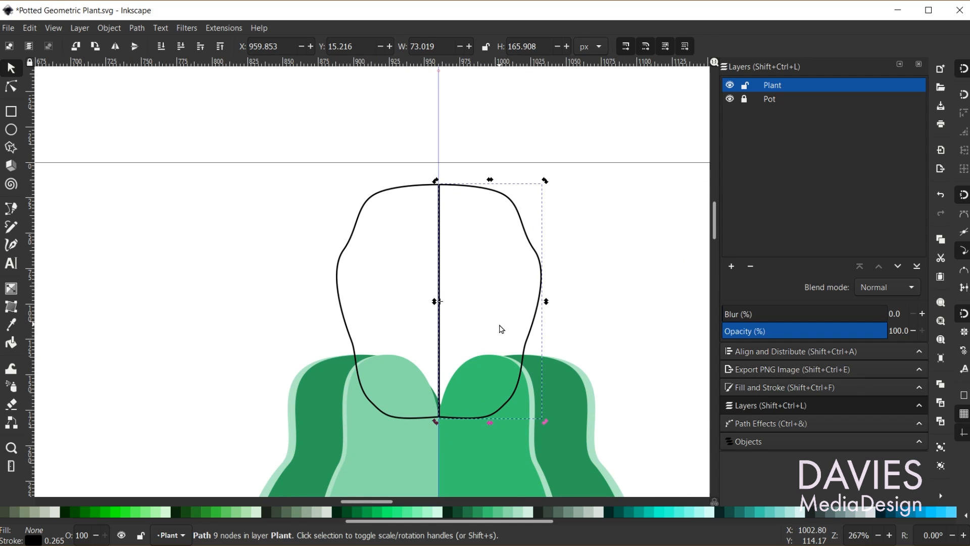
Fill both flower halves with light pink, then recolour the right half with the deeper pink #FF2A7F
{"action": "left_click", "coordinate": [352, 242], "text": "shift"}
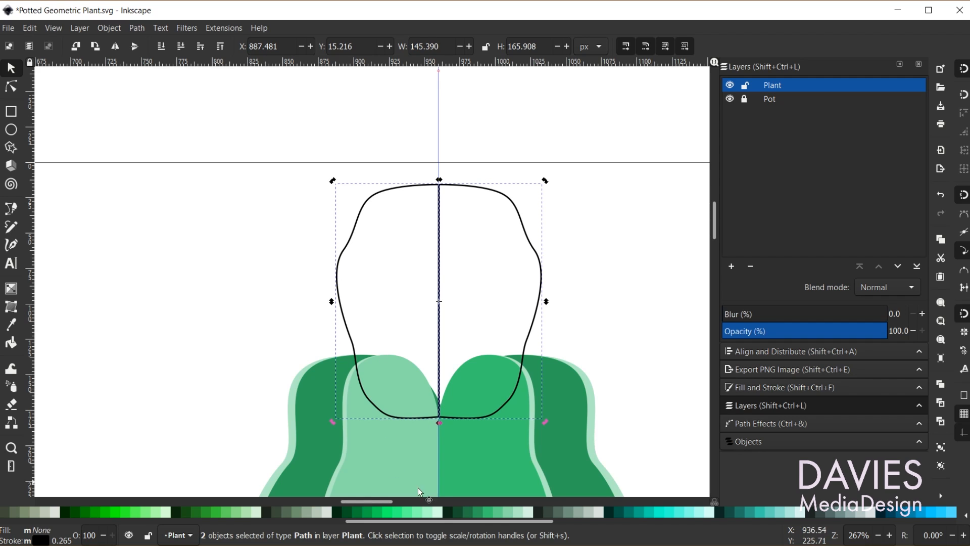
{"action": "left_click_drag", "start_coordinate": [506, 521], "coordinate": [915, 514]}
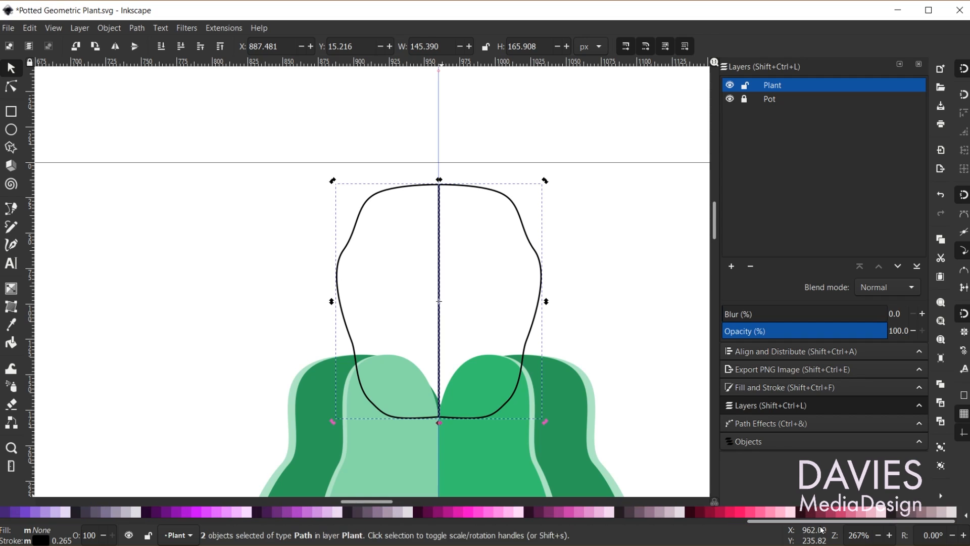
{"action": "left_click", "coordinate": [760, 513]}
{"action": "left_click", "coordinate": [620, 291]}
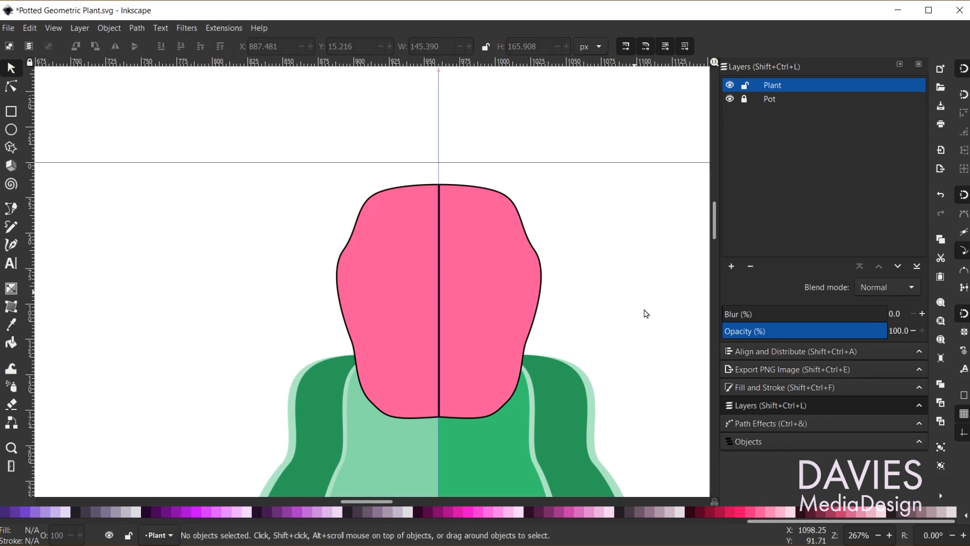
{"action": "left_click", "coordinate": [489, 276]}
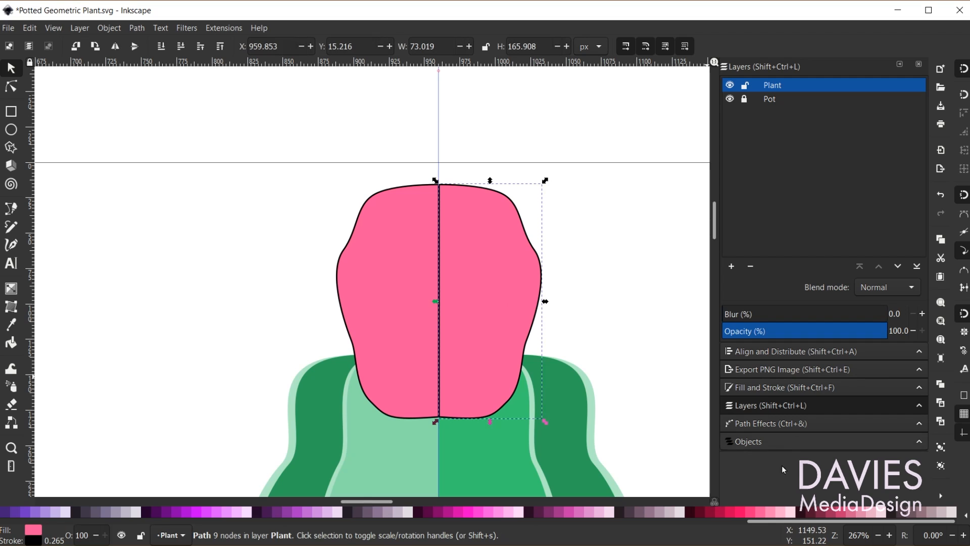
{"action": "left_click", "coordinate": [749, 513]}
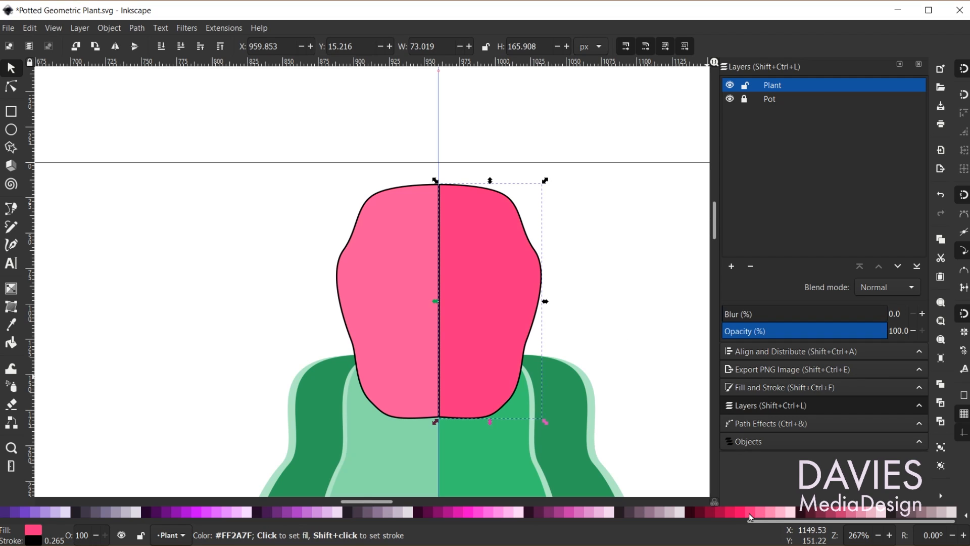
Remove the black stroke from both flower halves
{"action": "left_click", "coordinate": [396, 304], "text": "shift"}
{"action": "left_click_drag", "start_coordinate": [796, 522], "coordinate": [23, 530]}
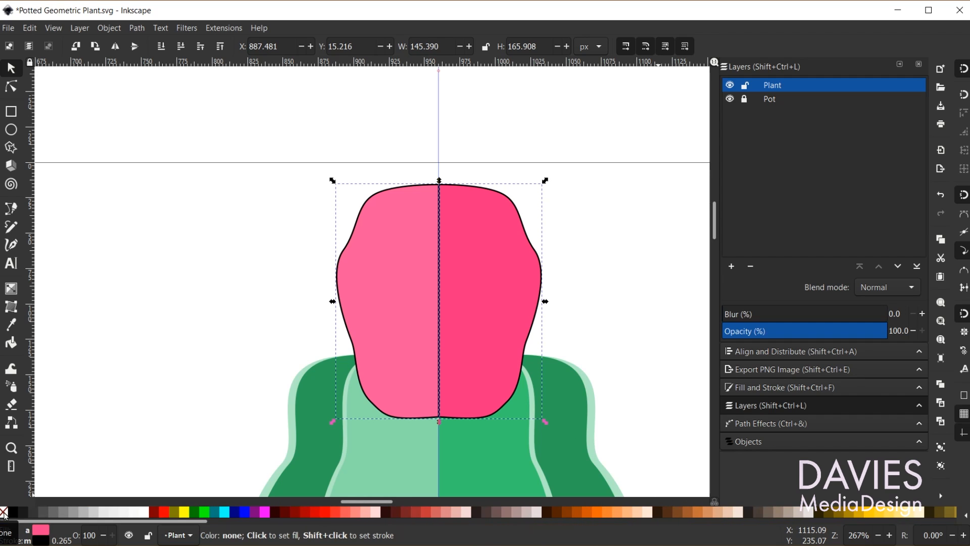
{"action": "left_click", "coordinate": [4, 513], "text": "shift"}
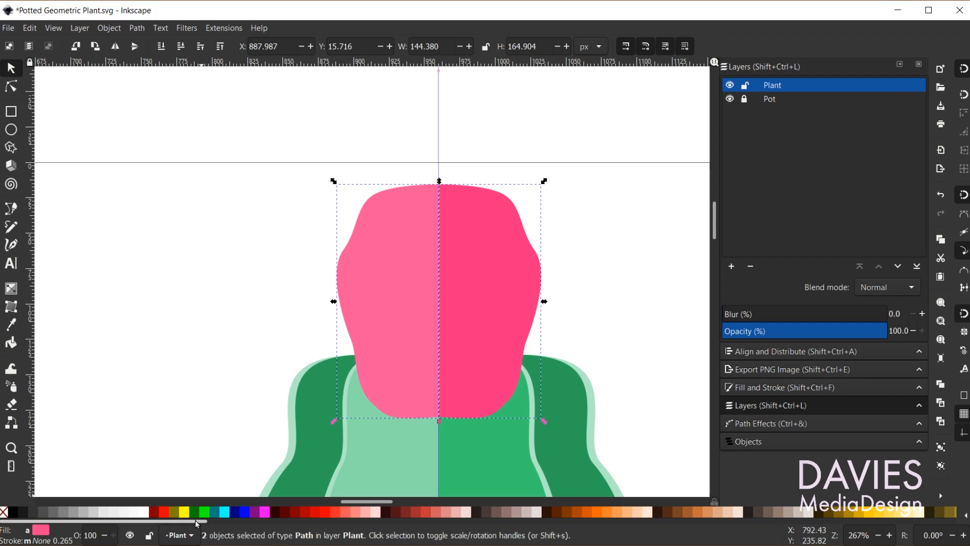
Add crimson copies of the flower halves behind them and widen the copies outward on both sides to about 194 px overall
{"action": "left_click_drag", "start_coordinate": [205, 526], "coordinate": [948, 523]}
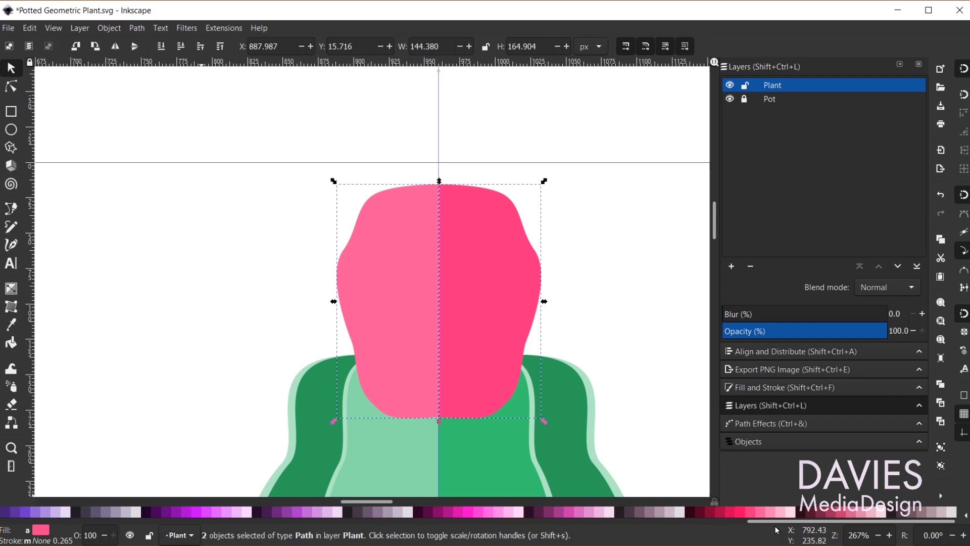
{"action": "left_click", "coordinate": [730, 512]}
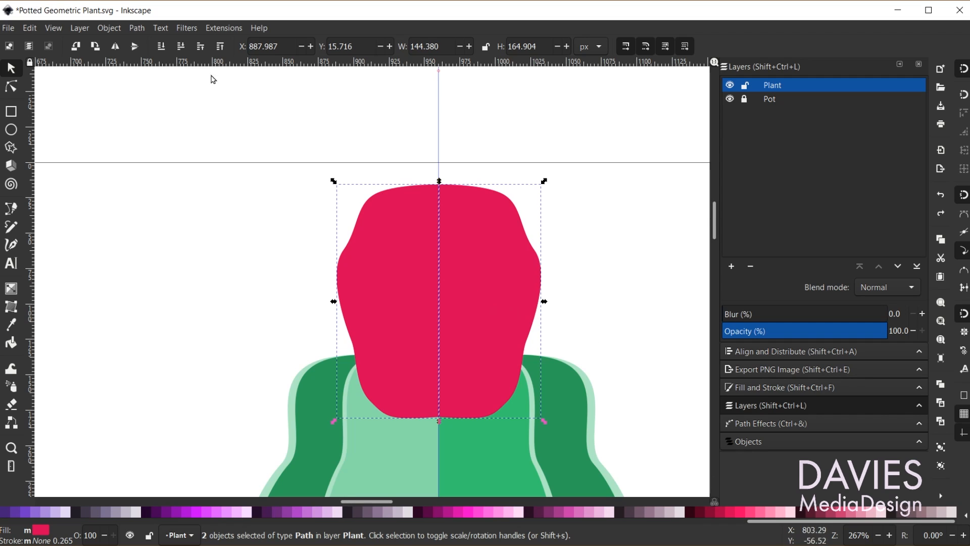
{"action": "left_click", "coordinate": [182, 47]}
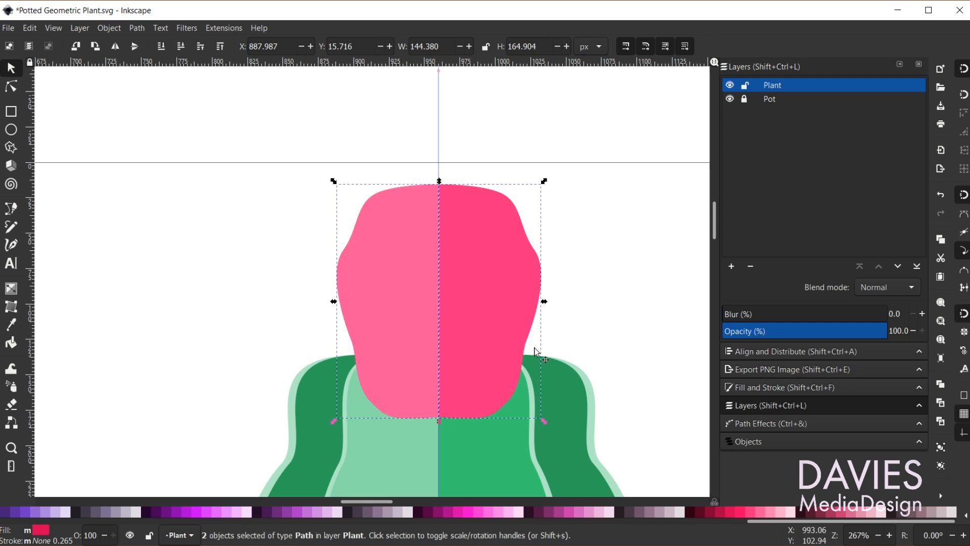
{"action": "left_click_drag", "start_coordinate": [543, 302], "coordinate": [580, 303]}
{"action": "left_click_drag", "start_coordinate": [333, 305], "coordinate": [306, 310]}
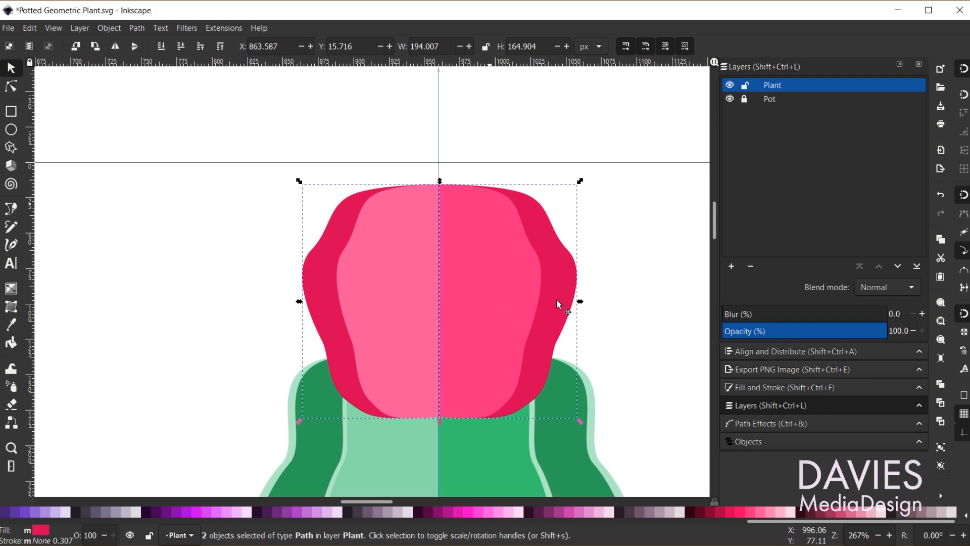
Narrow both inner pink flower halves toward the centre guide, making each about 55.5 px wide
{"action": "left_click", "coordinate": [399, 306]}
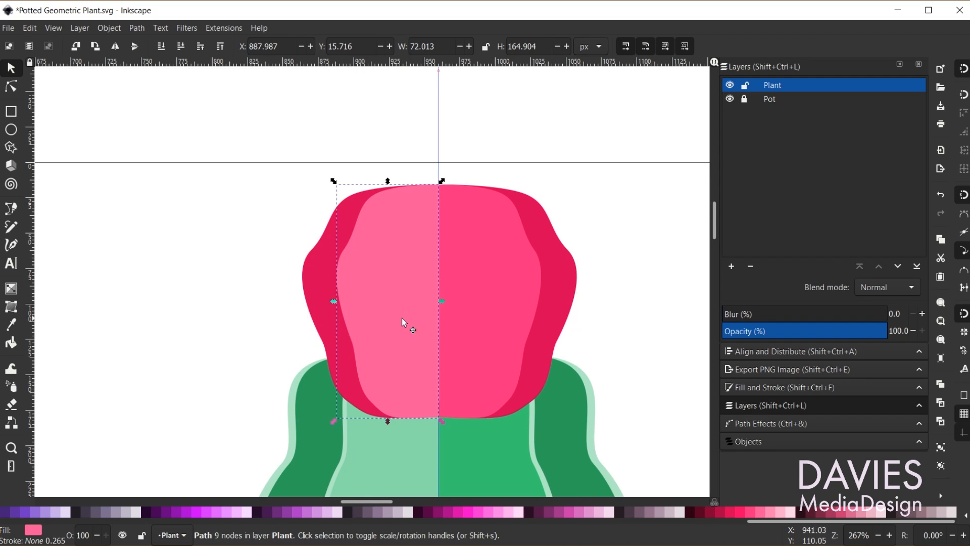
{"action": "left_click_drag", "start_coordinate": [334, 303], "coordinate": [349, 301]}
{"action": "left_click_drag", "start_coordinate": [542, 301], "coordinate": [520, 304]}
{"action": "left_click", "coordinate": [663, 277]}
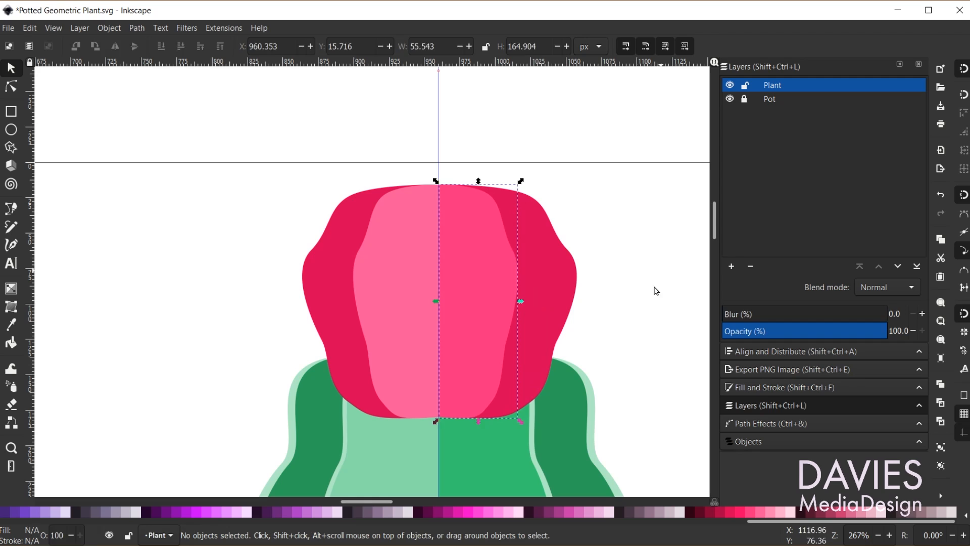
Scale all four flower shapes down together to about 172 by 141 px, keeping them centred on top of the cactus
{"action": "left_click", "coordinate": [350, 233]}
{"action": "left_click", "coordinate": [406, 244], "text": "shift"}
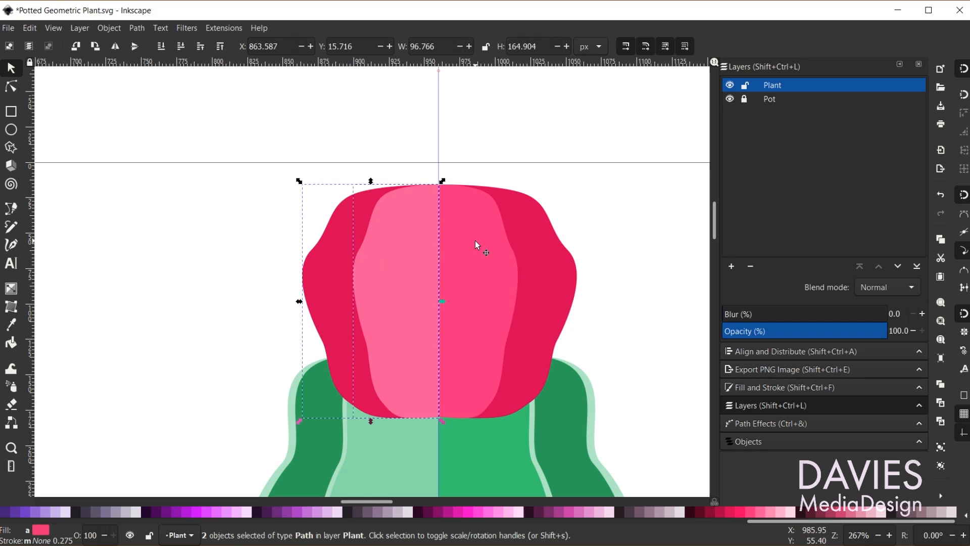
{"action": "left_click", "coordinate": [475, 240], "text": "shift"}
{"action": "left_click", "coordinate": [553, 247], "text": "shift"}
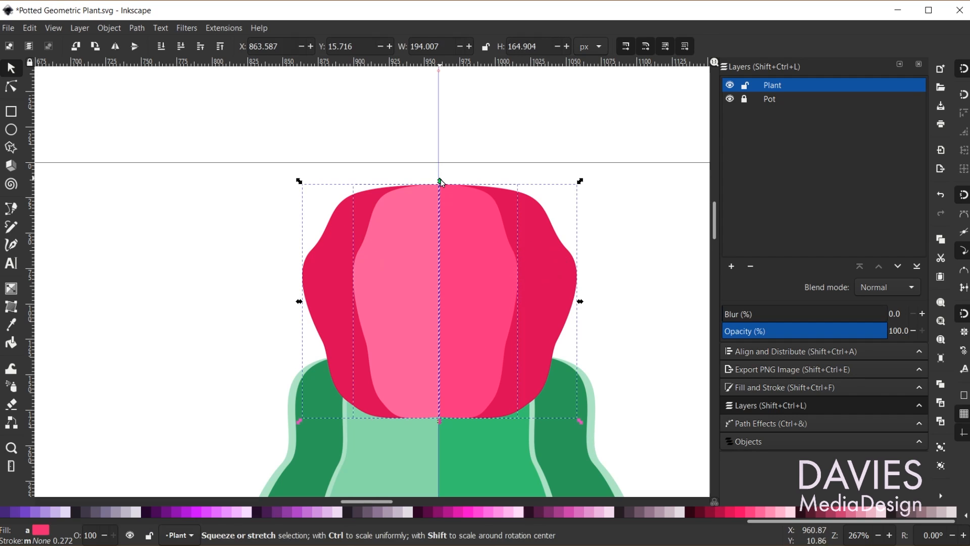
{"action": "left_click_drag", "start_coordinate": [580, 184], "coordinate": [564, 193]}
{"action": "left_click_drag", "start_coordinate": [441, 197], "coordinate": [444, 205]}
{"action": "scroll", "coordinate": [525, 388], "scroll_direction": "down", "scroll_amount": 6}
{"action": "scroll", "coordinate": [546, 400], "scroll_direction": "down", "scroll_amount": 5}
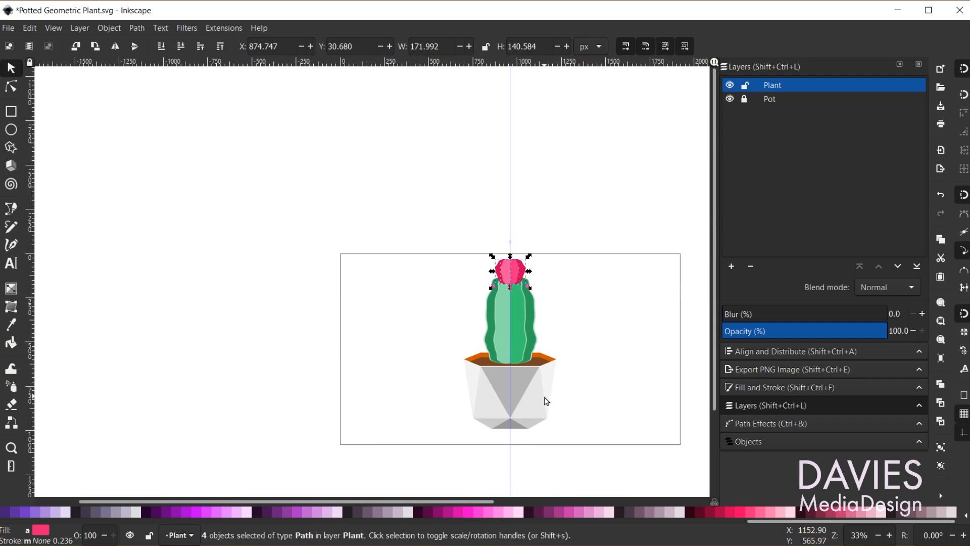
{"action": "scroll", "coordinate": [547, 374], "scroll_direction": "up", "scroll_amount": 2}
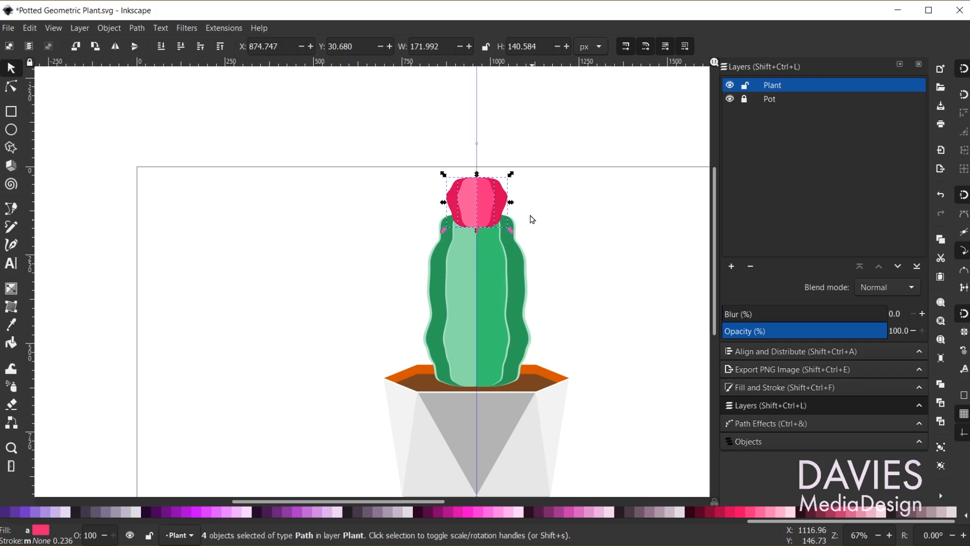
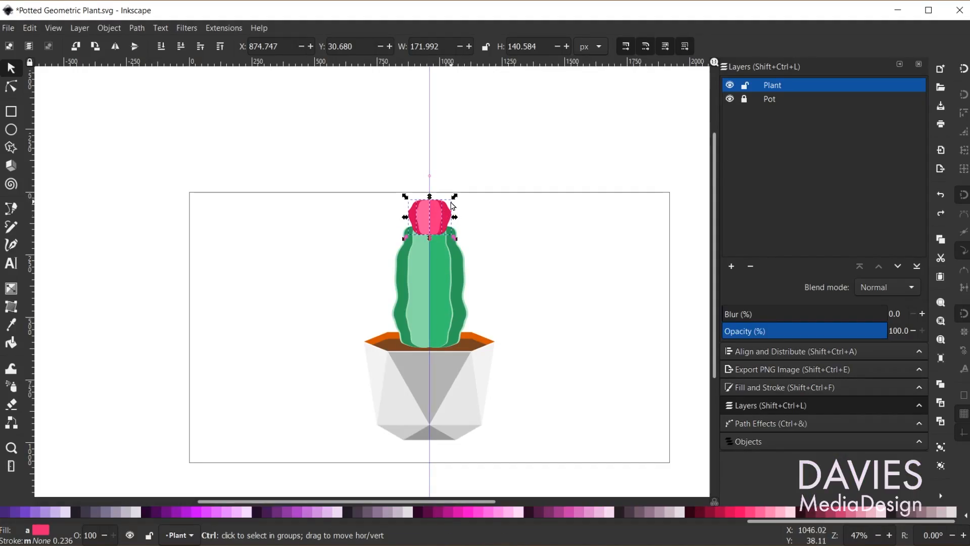
Duplicate the two inner flower halves, fill the copies with pale pink, and widen them to about 108 px overall
{"action": "scroll", "coordinate": [465, 217], "scroll_direction": "up", "scroll_amount": 4}
{"action": "left_click", "coordinate": [611, 148]}
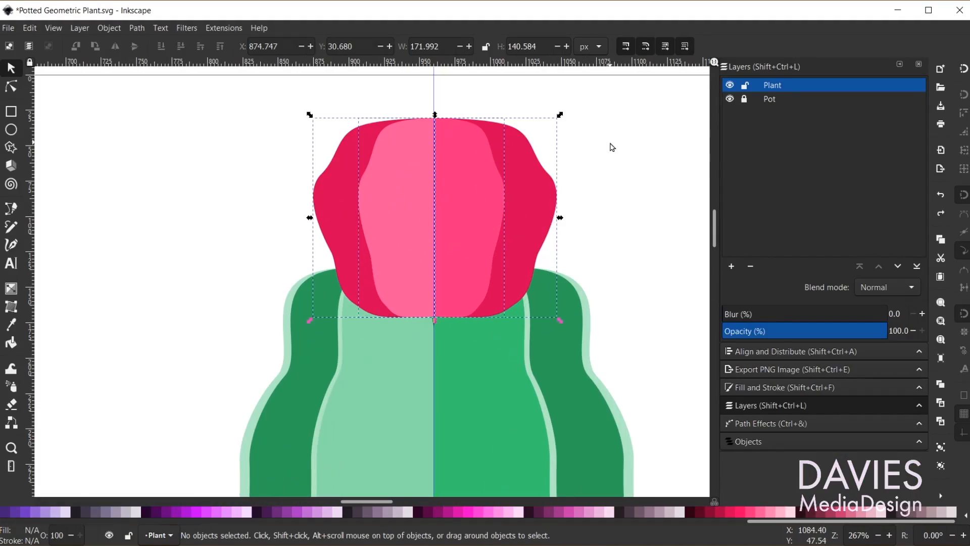
{"action": "left_click", "coordinate": [410, 206], "text": "shift"}
{"action": "left_click", "coordinate": [470, 201], "text": "shift"}
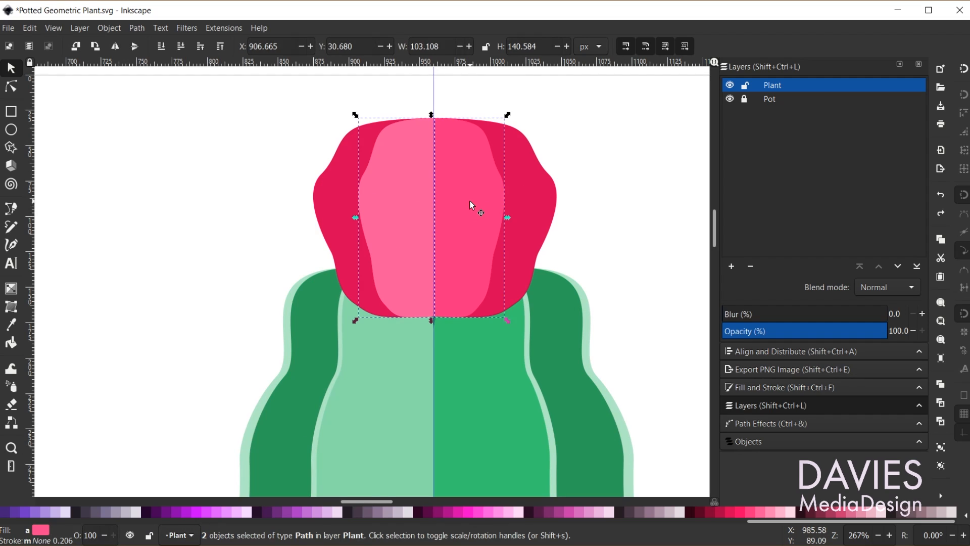
{"action": "left_click", "coordinate": [789, 511]}
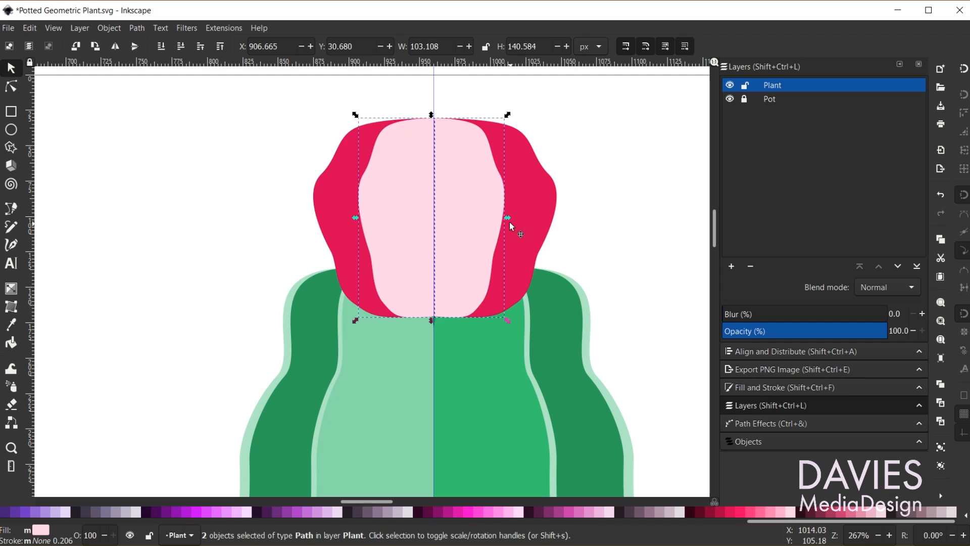
{"action": "left_click_drag", "start_coordinate": [509, 220], "coordinate": [512, 220]}
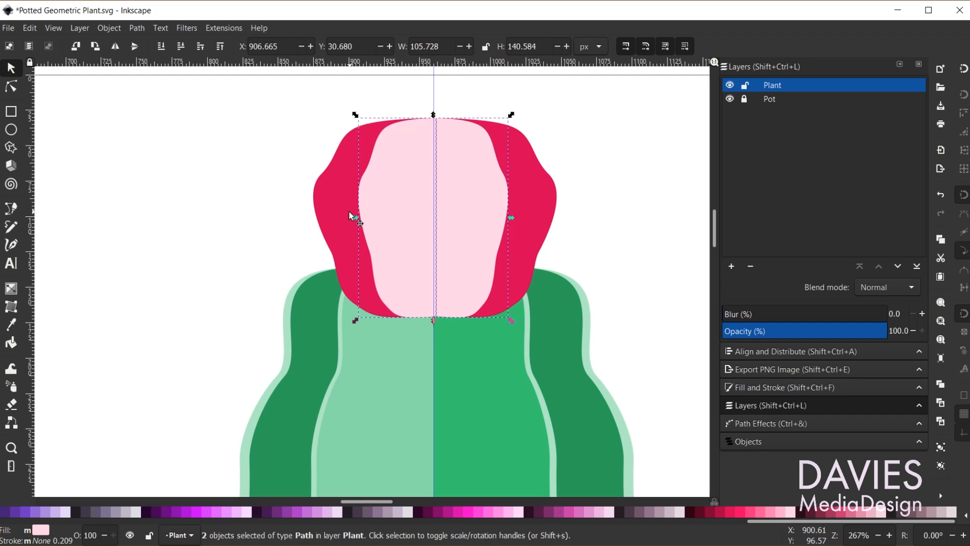
{"action": "left_click_drag", "start_coordinate": [357, 222], "coordinate": [353, 220]}
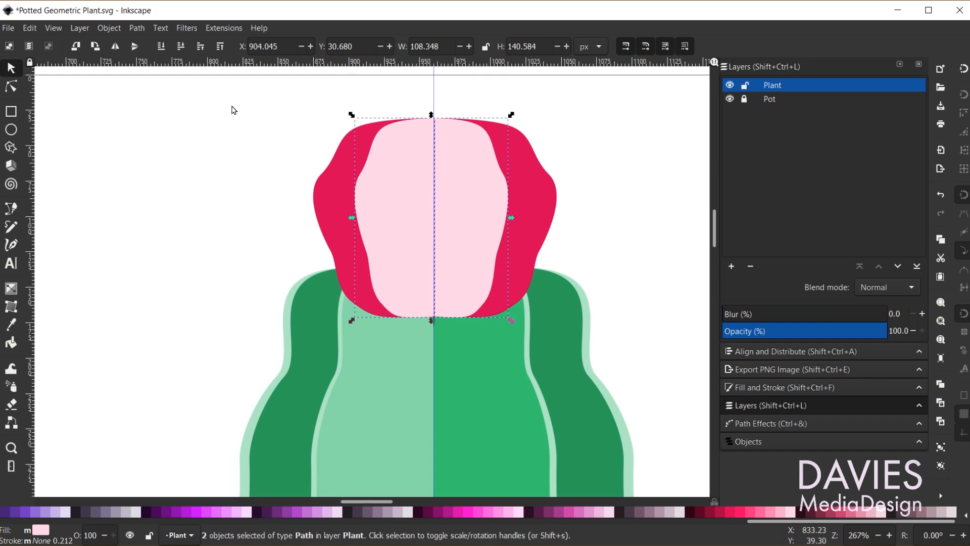
Restack the pale pink copies directly behind the inner flower halves, in front of the crimson shapes
{"action": "left_click", "coordinate": [181, 51]}
{"action": "left_click", "coordinate": [181, 50]}
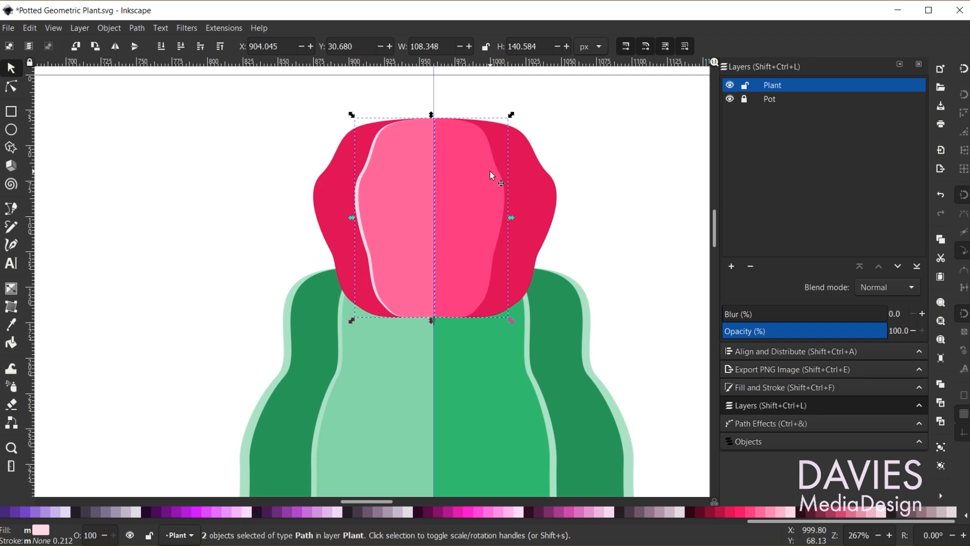
{"action": "left_click", "coordinate": [200, 47]}
{"action": "left_click", "coordinate": [214, 150]}
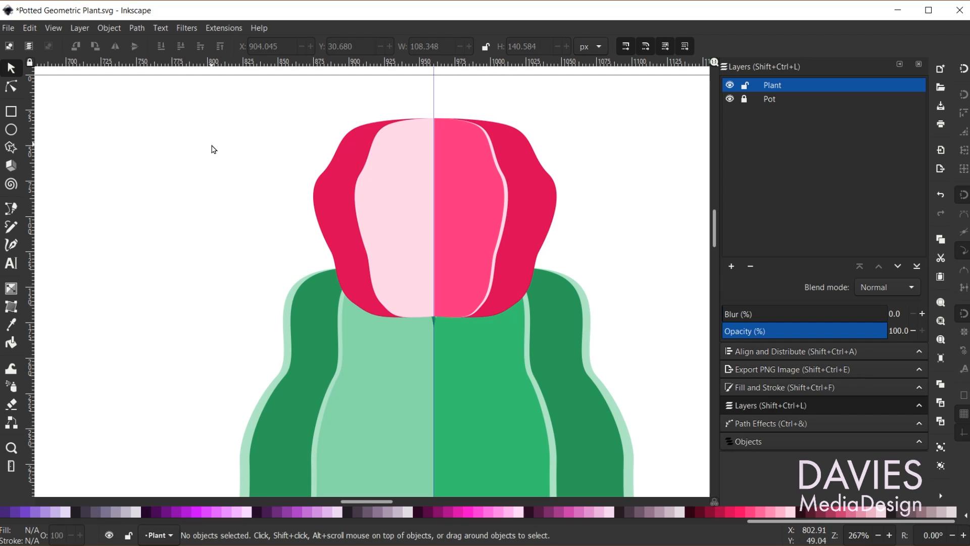
{"action": "left_click", "coordinate": [398, 168]}
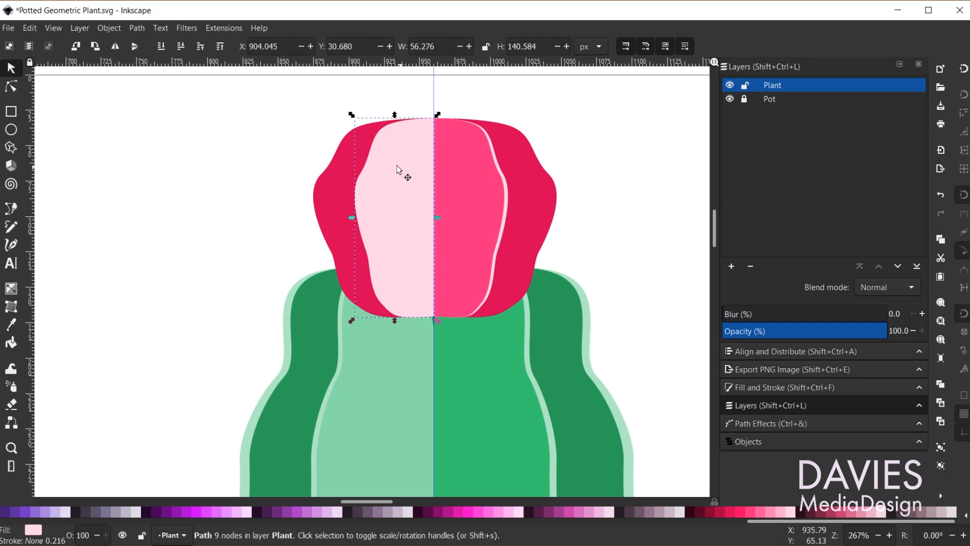
{"action": "left_click", "coordinate": [181, 47]}
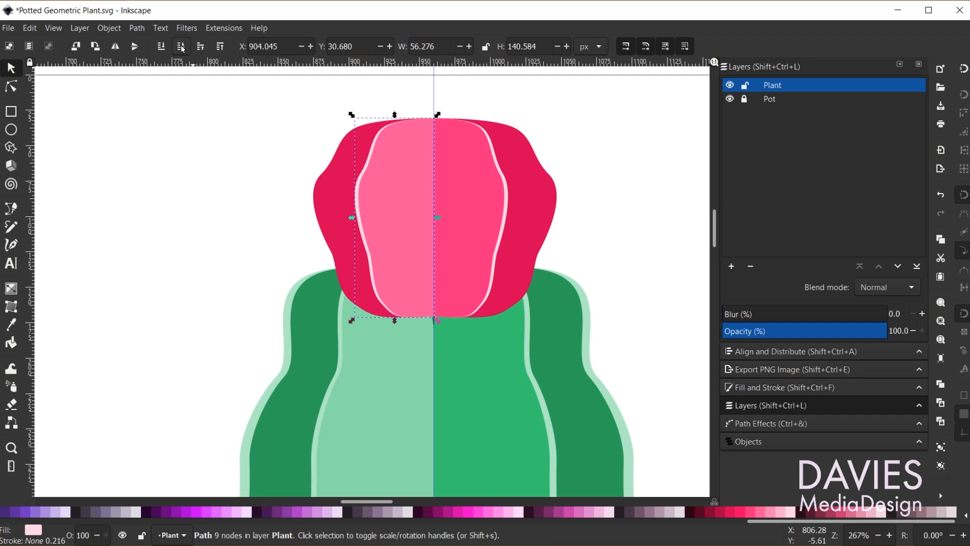
Duplicate the two crimson outer halves, raise the copies to the front, and fill them with #FFAACC
{"action": "left_click", "coordinate": [338, 193], "text": "shift"}
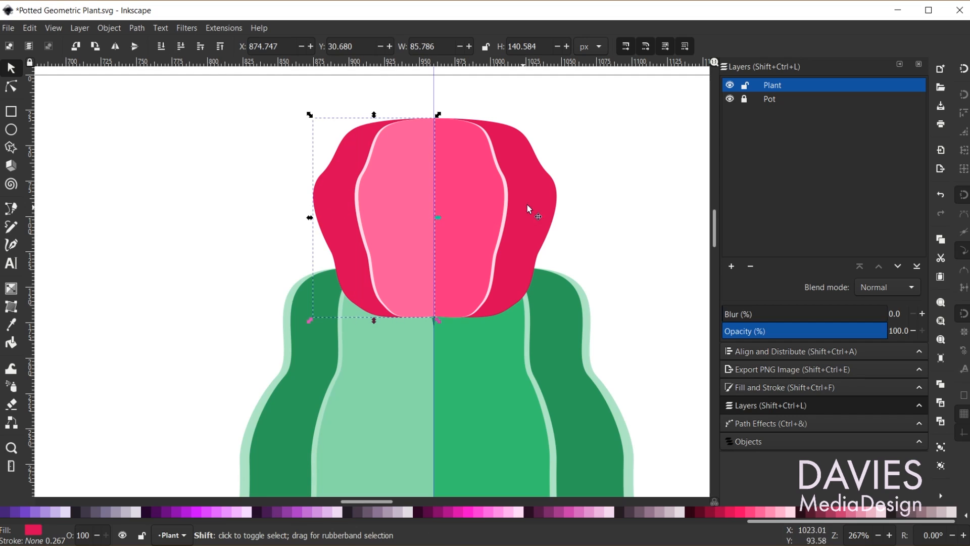
{"action": "left_click", "coordinate": [539, 193], "text": "shift"}
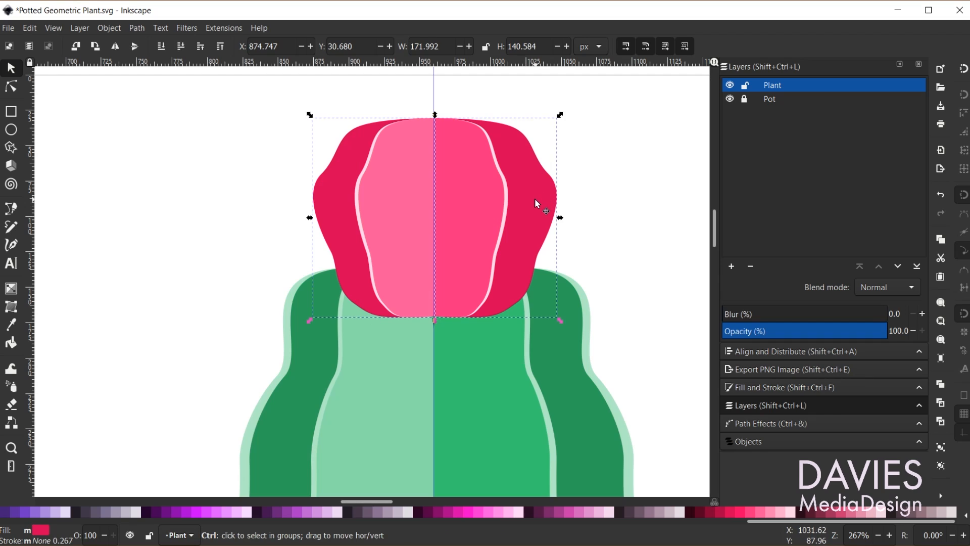
{"action": "key", "text": "Home"}
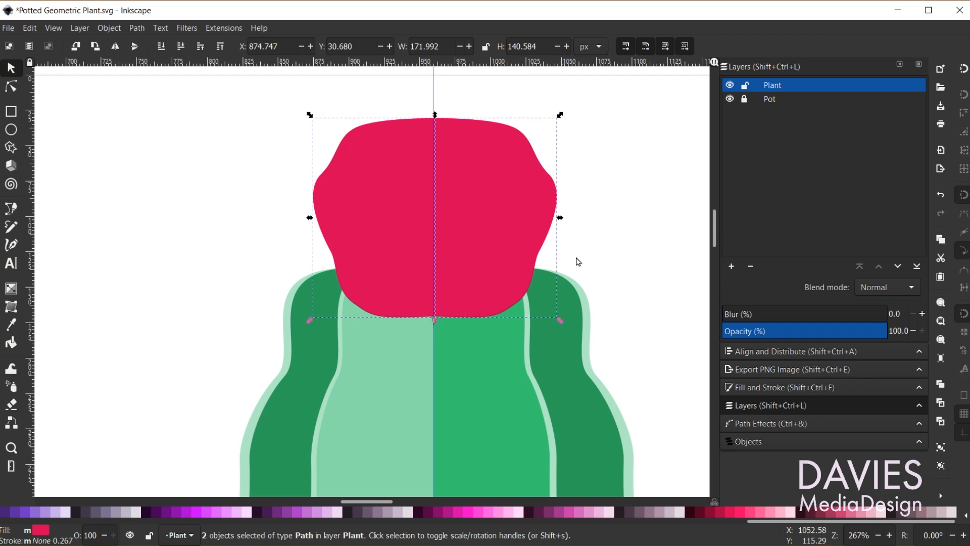
{"action": "left_click", "coordinate": [783, 515]}
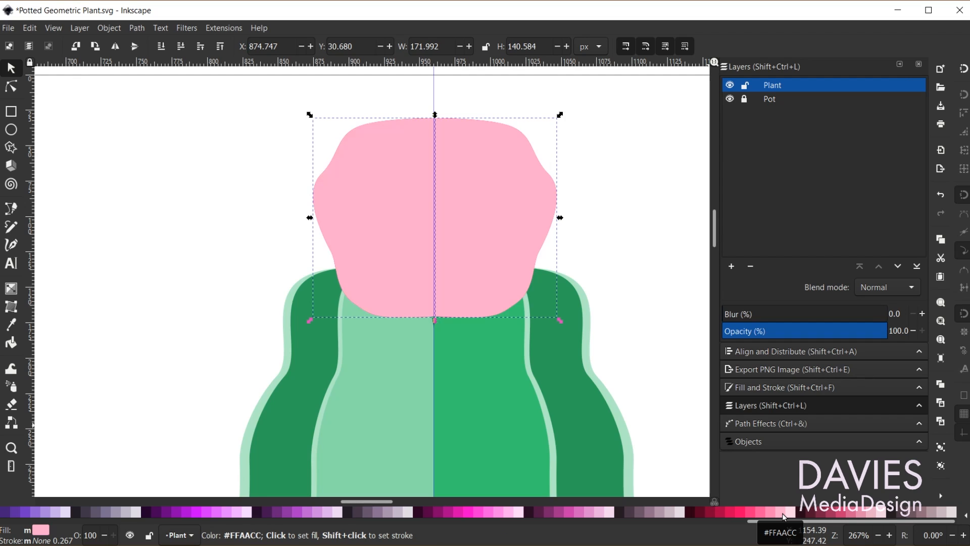
Lower the #FFAACC copies behind the crimson halves and widen them on both sides to about 176 px overall
{"action": "left_click", "coordinate": [183, 49]}
{"action": "left_click", "coordinate": [184, 49]}
{"action": "left_click", "coordinate": [183, 49]}
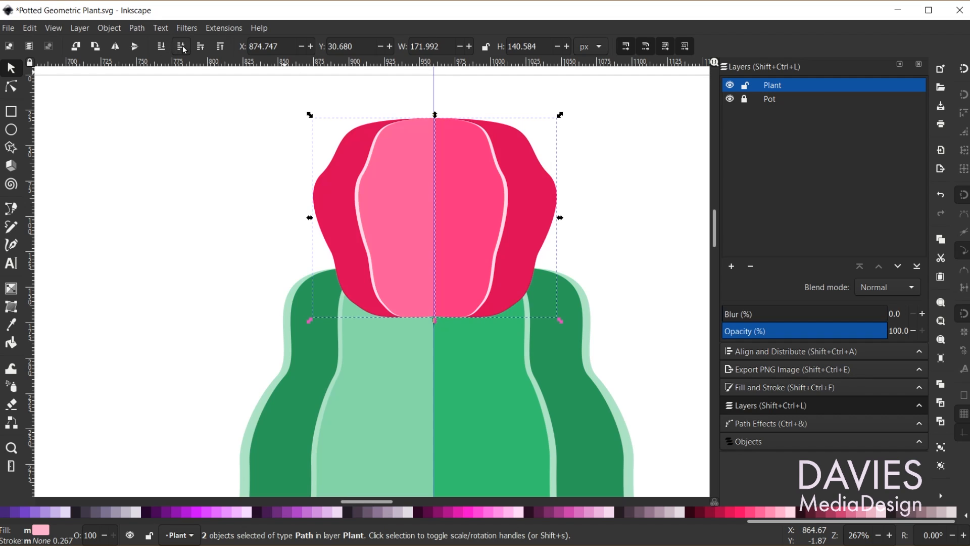
{"action": "left_click_drag", "start_coordinate": [559, 217], "coordinate": [564, 223]}
{"action": "left_click_drag", "start_coordinate": [310, 217], "coordinate": [307, 220]}
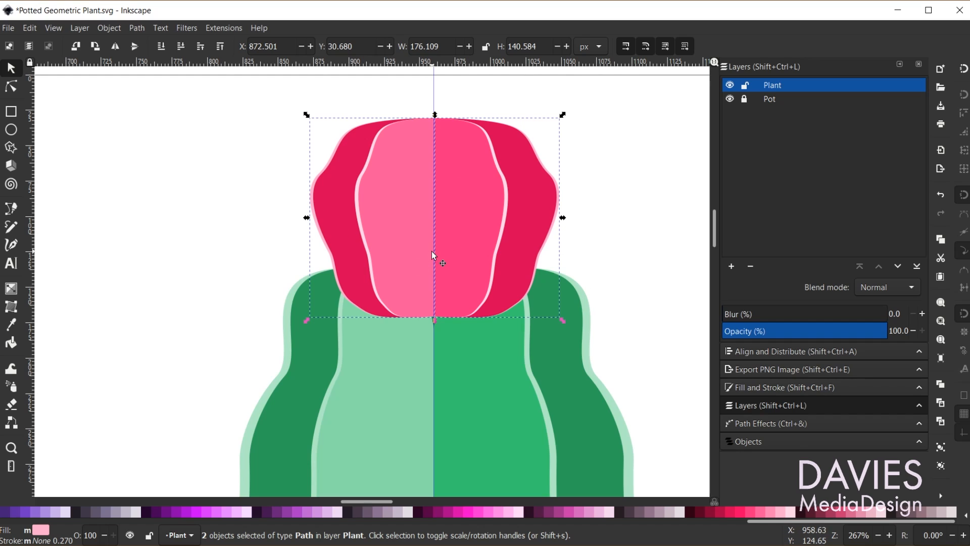
Group all eight flower shapes
{"action": "left_click", "coordinate": [281, 94]}
{"action": "left_click_drag", "start_coordinate": [281, 93], "coordinate": [628, 341]}
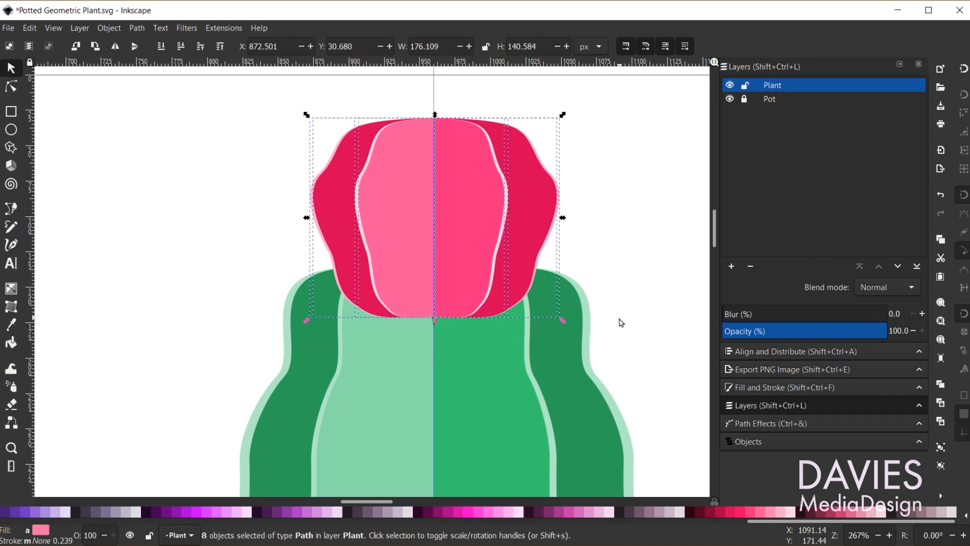
{"action": "key", "text": "ctrl+g"}
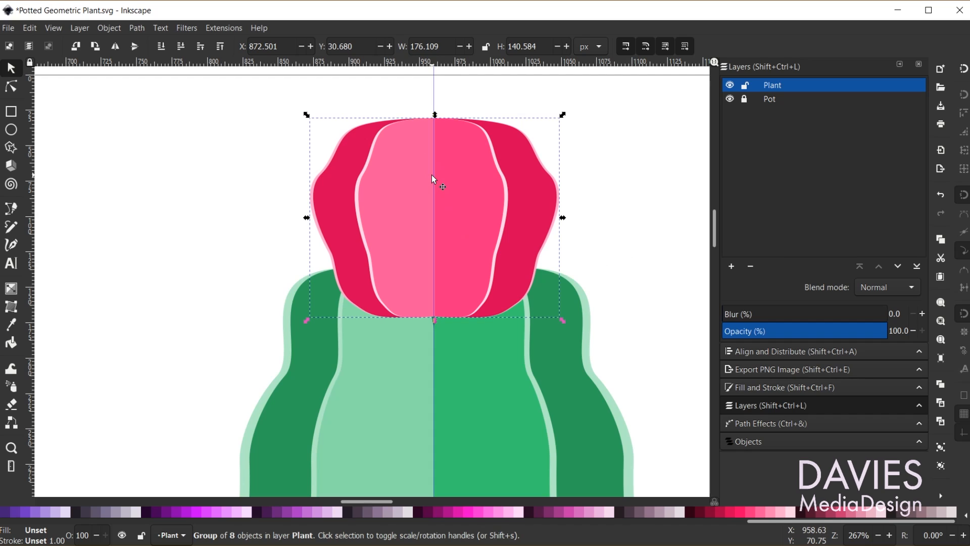
Draw a light pink ellipse about 8 by 15 px near the top of the flower's left inner edge and tilt it along the outline
{"action": "left_click", "coordinate": [12, 130]}
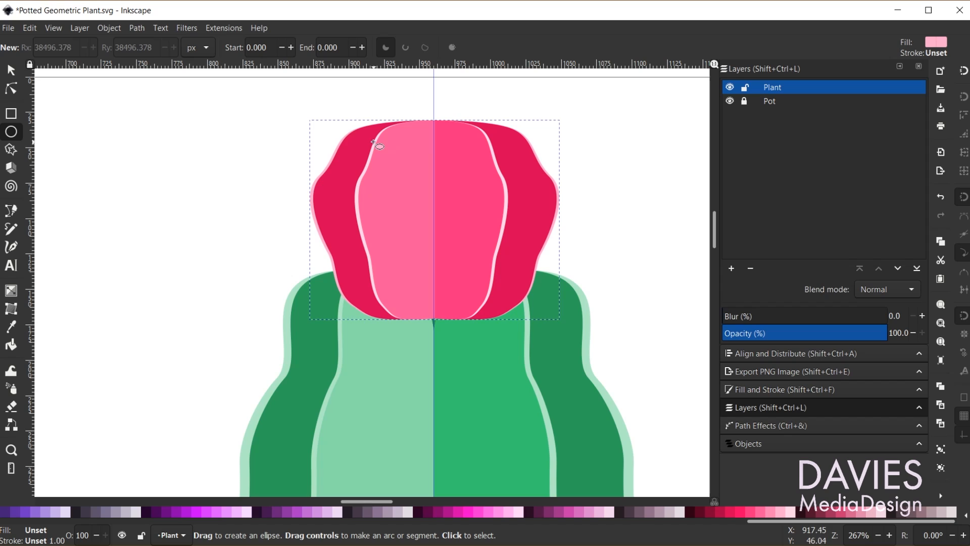
{"action": "left_click_drag", "start_coordinate": [373, 142], "coordinate": [382, 161]}
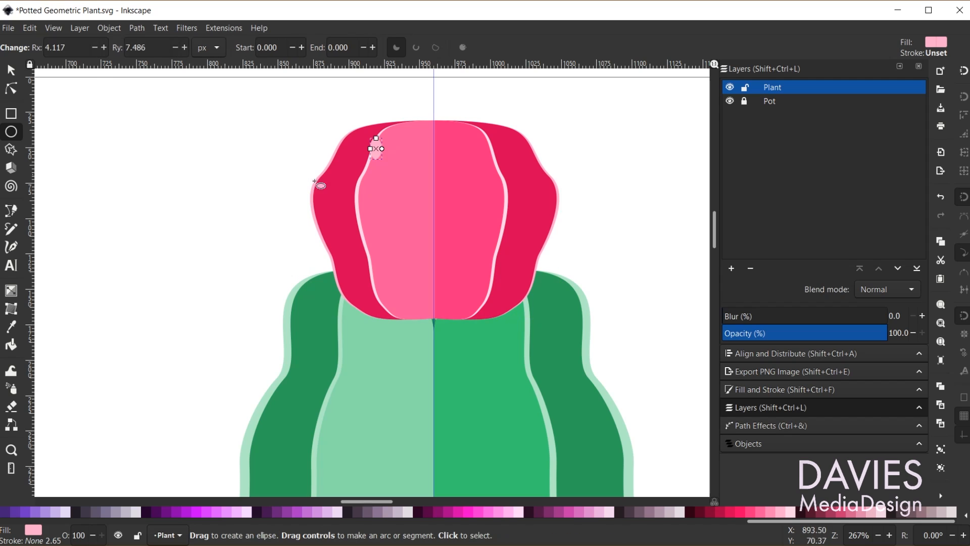
{"action": "key", "text": "s"}
{"action": "left_click", "coordinate": [377, 140]}
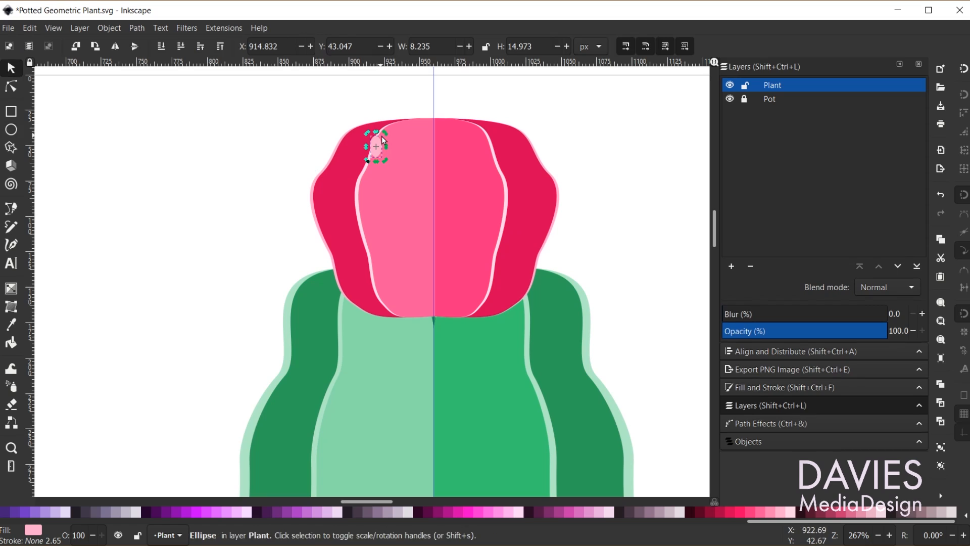
{"action": "left_click_drag", "start_coordinate": [387, 137], "coordinate": [378, 136]}
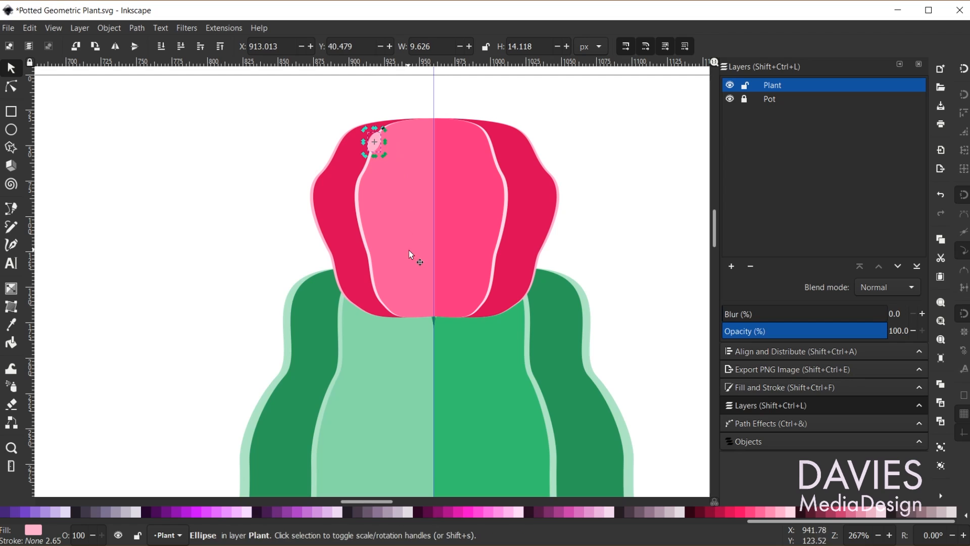
Place two copies of the ellipse farther down the left inner edge, at its widest point and lower bend, angled to follow the outline
{"action": "key", "text": "ctrl"}
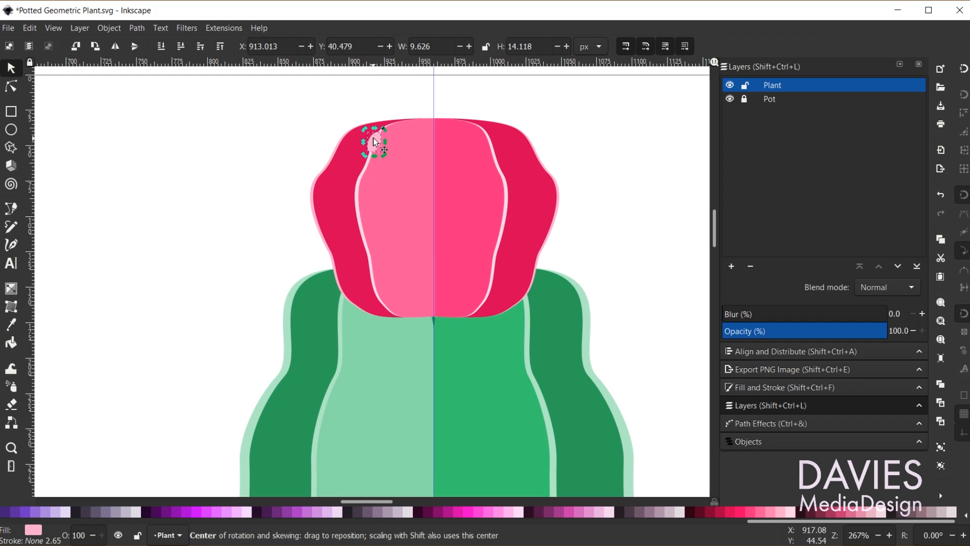
{"action": "left_click_drag", "start_coordinate": [374, 143], "coordinate": [376, 248]}
{"action": "left_click", "coordinate": [359, 192]}
{"action": "key", "text": "ctrl+d"}
{"action": "left_click", "coordinate": [369, 262]}
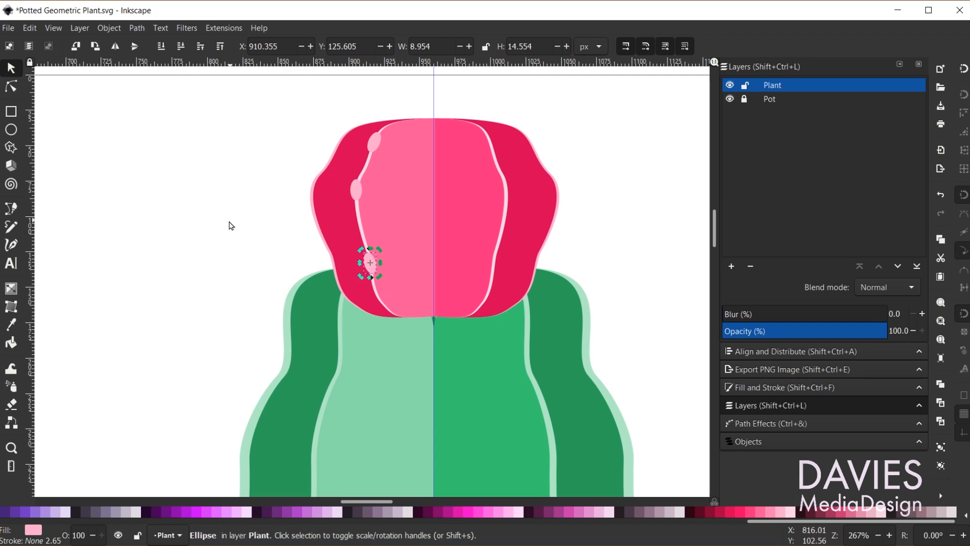
Duplicate the three ellipses, mirror the copies horizontally, and place them along the flower's right inner edge
{"action": "left_click", "coordinate": [212, 230]}
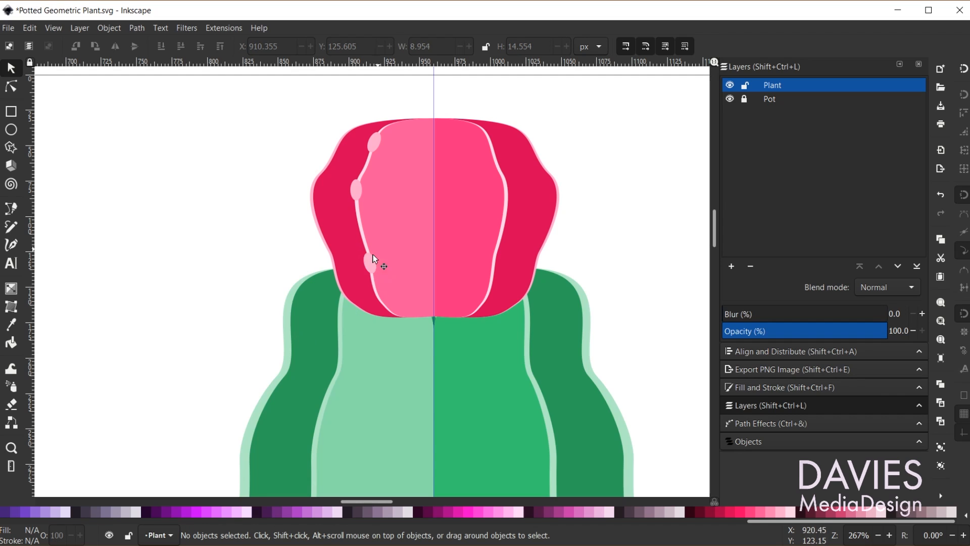
{"action": "left_click", "coordinate": [372, 259]}
{"action": "left_click", "coordinate": [356, 185], "text": "shift"}
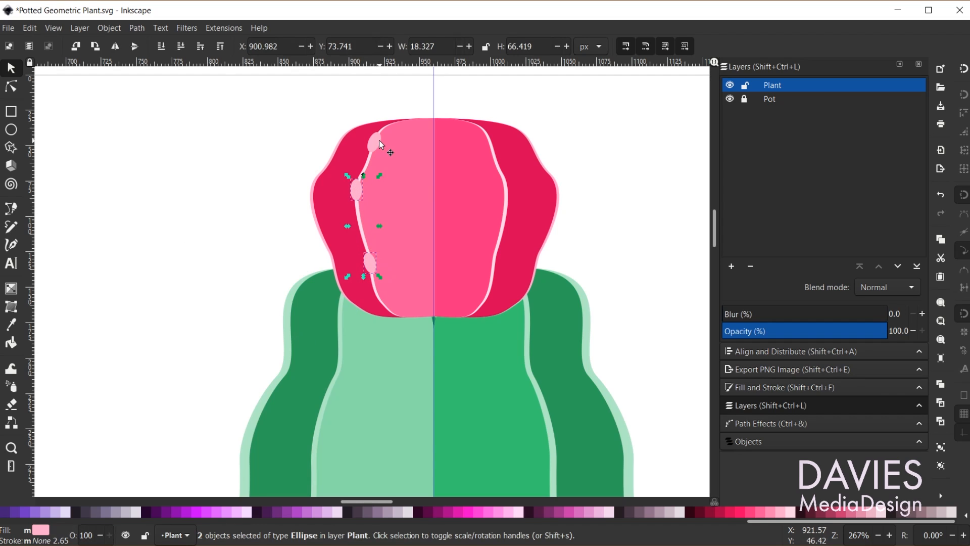
{"action": "left_click", "coordinate": [380, 145], "text": "shift"}
{"action": "key", "text": "ctrl+d"}
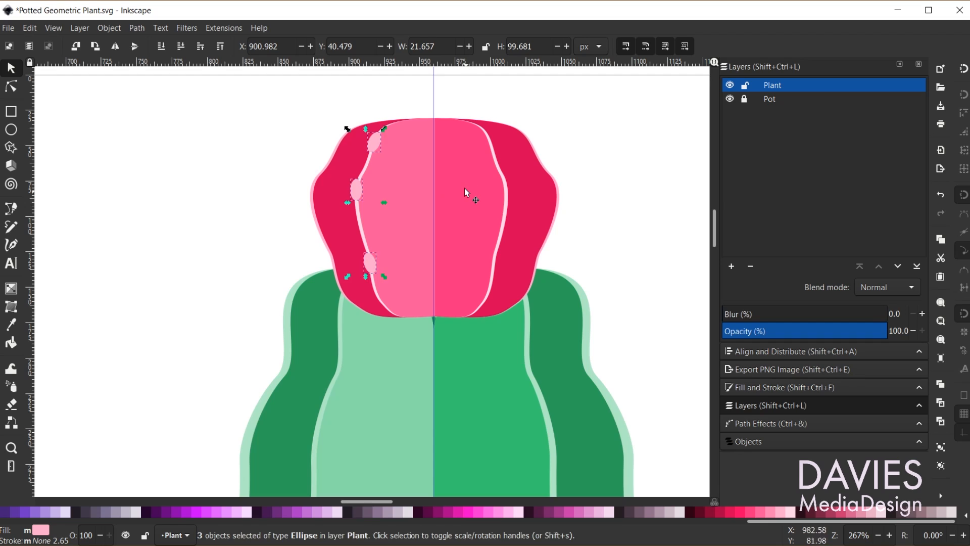
{"action": "key", "text": "h"}
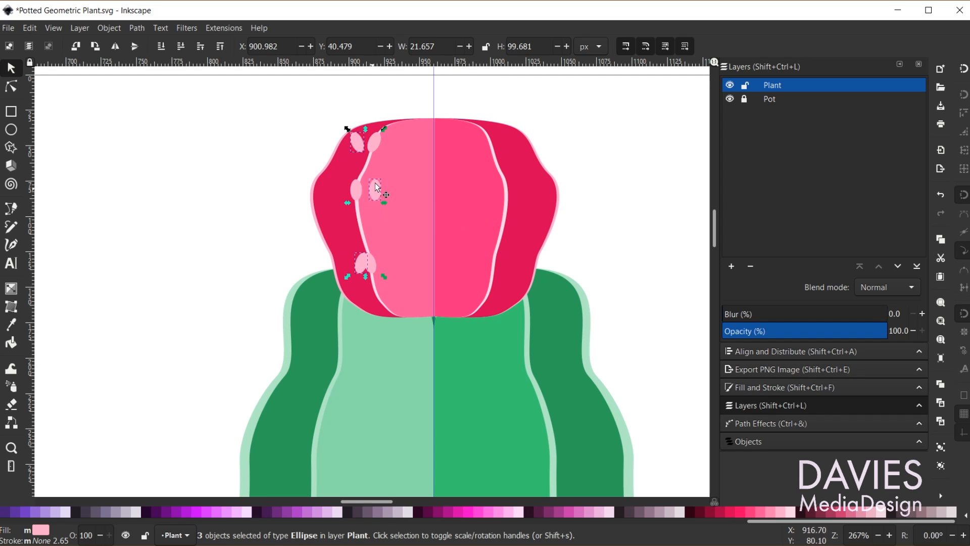
{"action": "left_click_drag", "start_coordinate": [376, 192], "coordinate": [510, 196]}
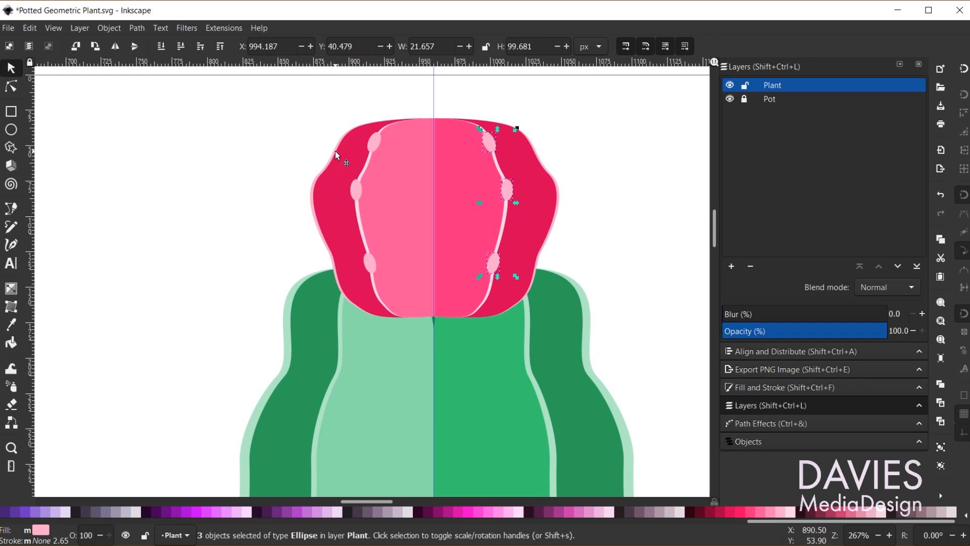
Draw a light pink ellipse about 7 by 13 px on the flower's left outer edge and place three angled copies down that outline
{"action": "left_click", "coordinate": [11, 129]}
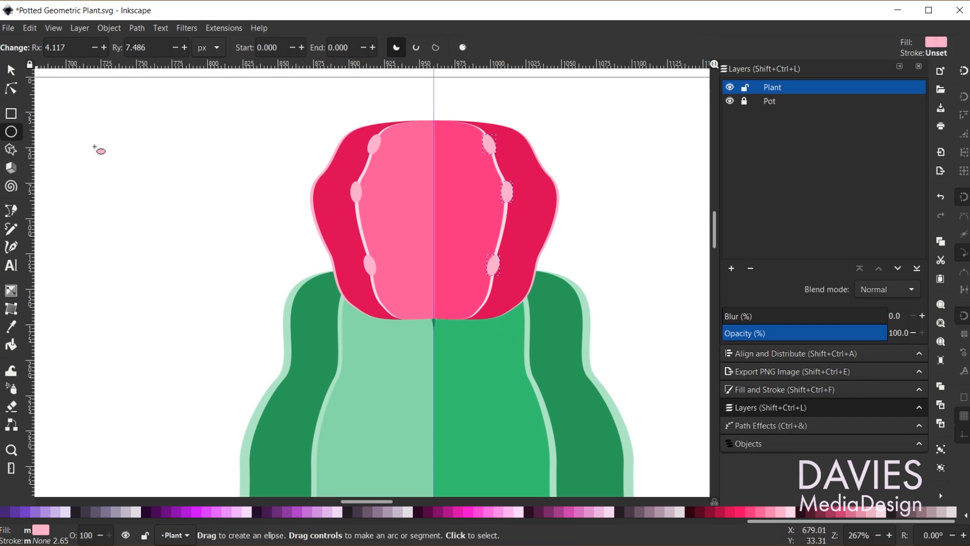
{"action": "left_click_drag", "start_coordinate": [339, 133], "coordinate": [348, 151]}
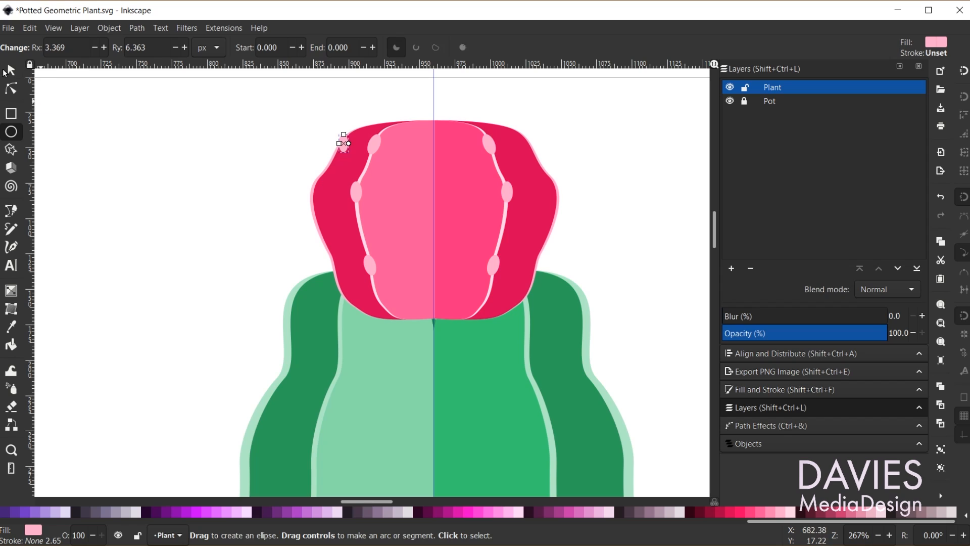
{"action": "left_click", "coordinate": [11, 71]}
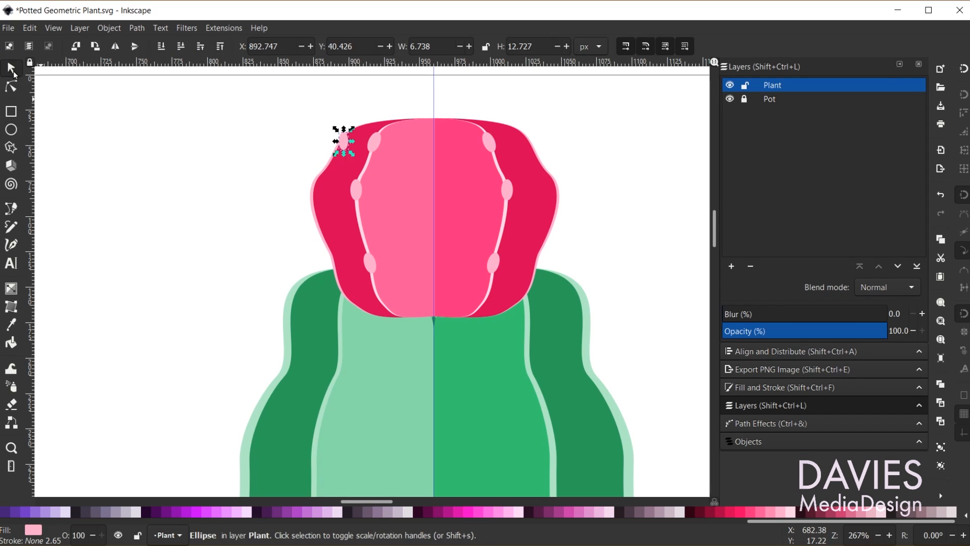
{"action": "left_click", "coordinate": [343, 140]}
{"action": "left_click_drag", "start_coordinate": [352, 130], "coordinate": [347, 299]}
{"action": "key", "text": "ctrl+d"}
{"action": "key", "text": "ctrl+d"}
Duplicate the four outer-edge ellipses, mirror the copies horizontally, and place them along the flower's right outer edge
{"action": "left_click", "coordinate": [327, 245], "text": "shift"}
{"action": "left_click", "coordinate": [316, 178], "text": "shift"}
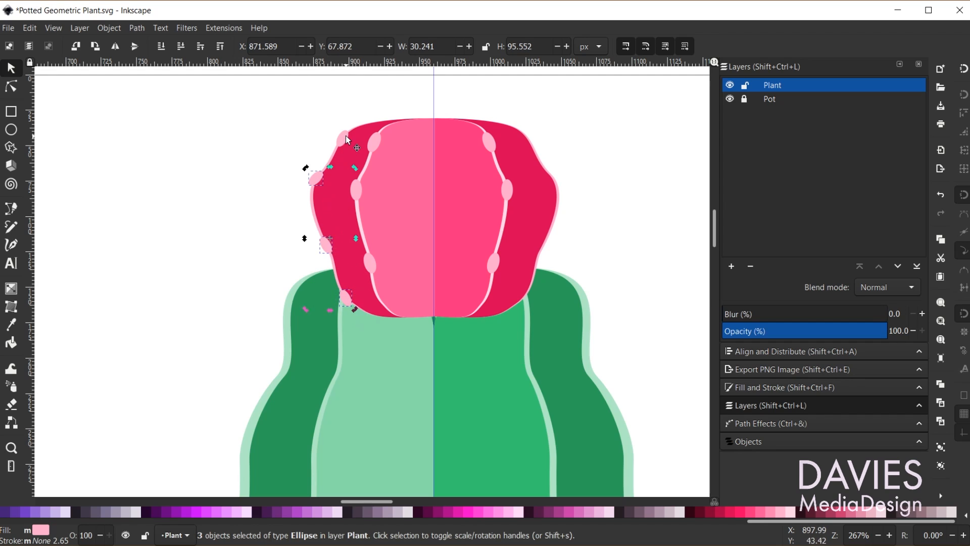
{"action": "left_click", "coordinate": [344, 135], "text": "shift"}
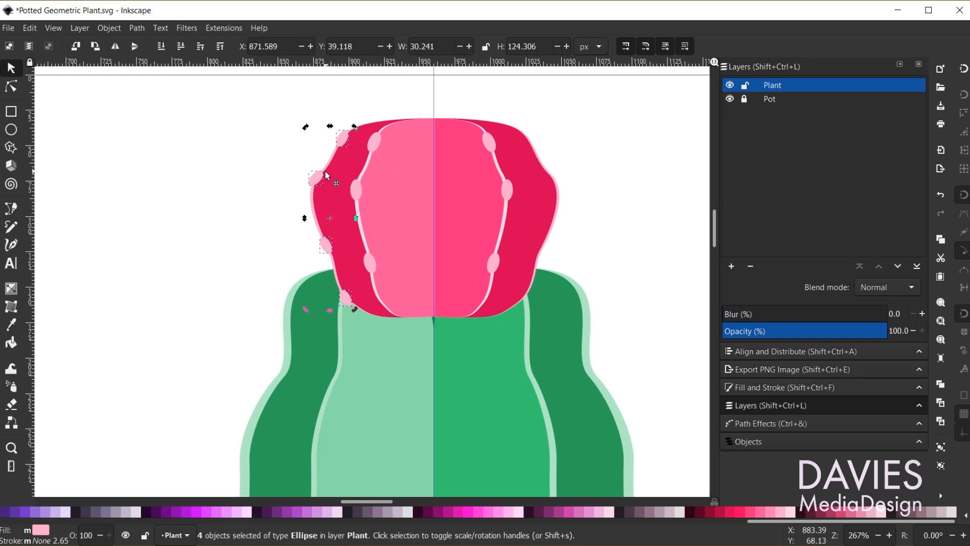
{"action": "key", "text": "h"}
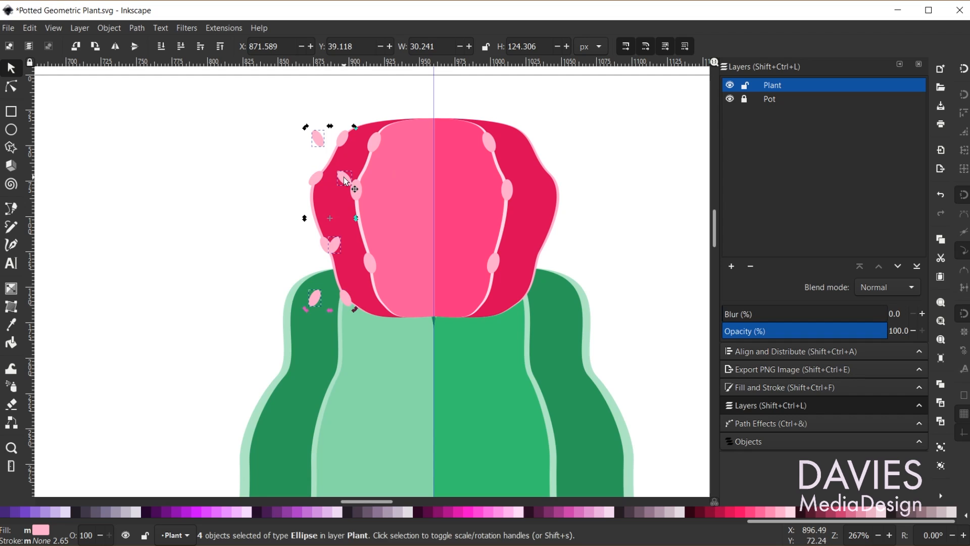
{"action": "left_click_drag", "start_coordinate": [344, 179], "coordinate": [556, 191]}
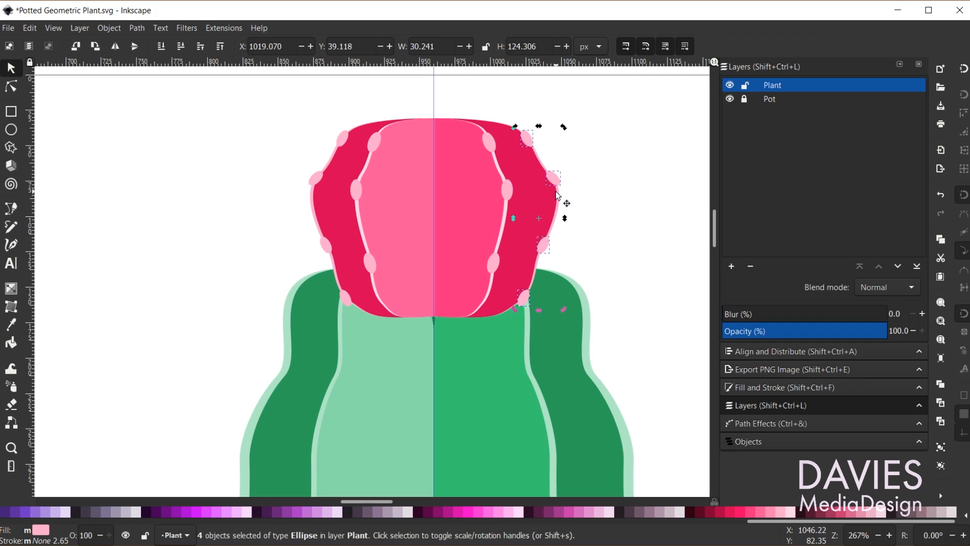
{"action": "left_click", "coordinate": [602, 175]}
Group the flower together with all of its edge ellipses
{"action": "scroll", "coordinate": [637, 391], "scroll_direction": "down", "scroll_amount": 3}
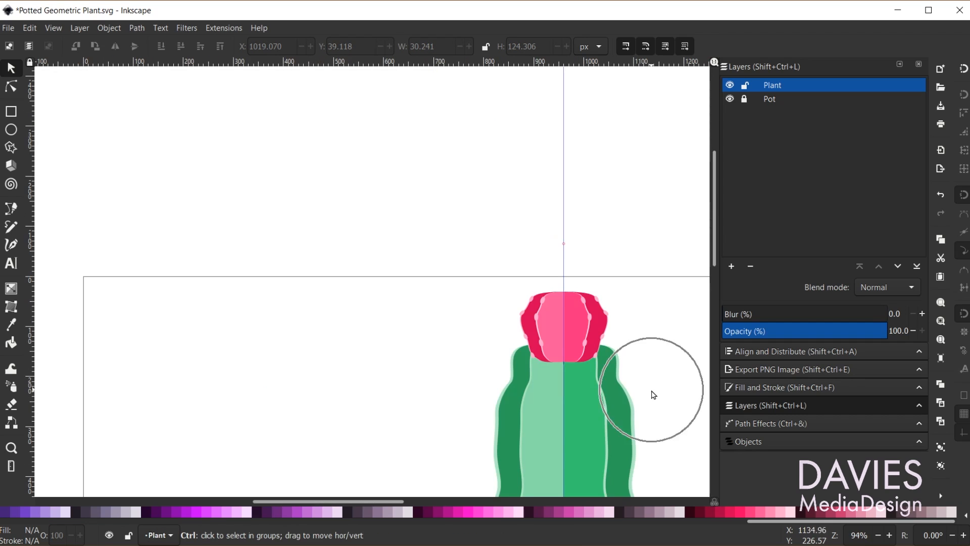
{"action": "scroll", "coordinate": [657, 395], "scroll_direction": "down", "scroll_amount": 5}
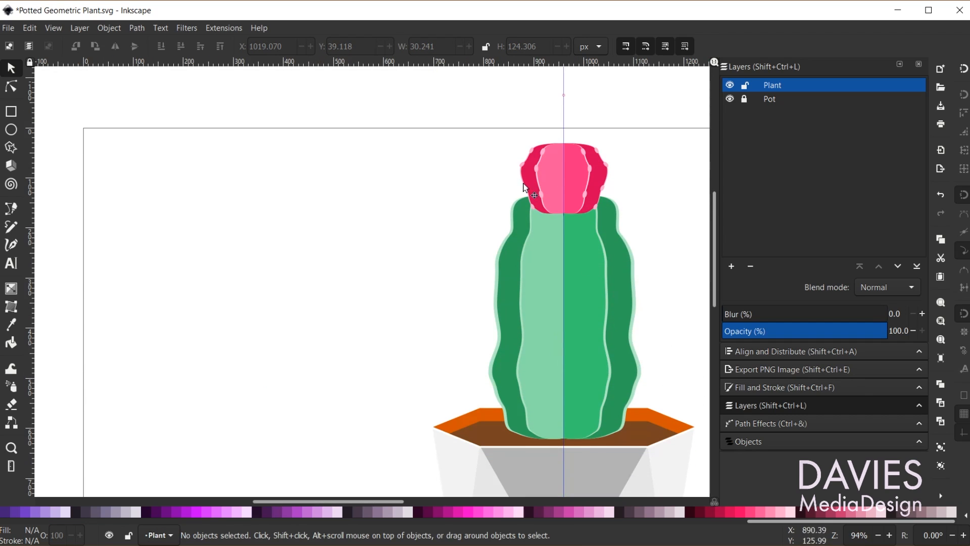
{"action": "left_click_drag", "start_coordinate": [503, 133], "coordinate": [635, 227]}
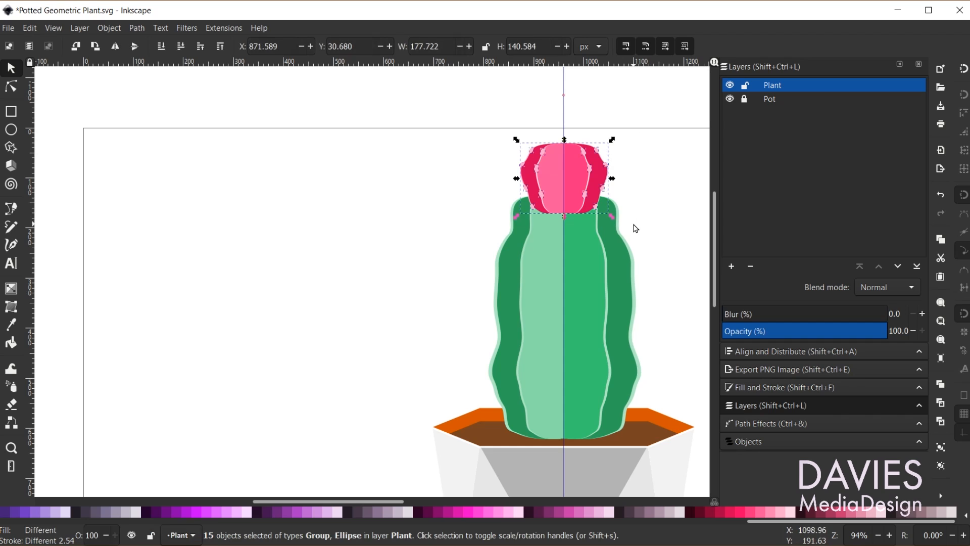
{"action": "key", "text": "ctrl+g"}
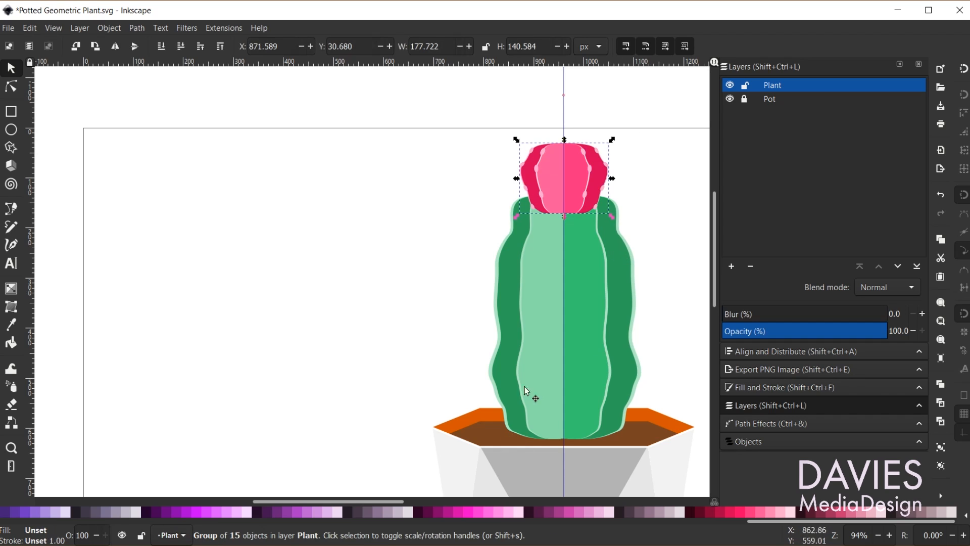
{"action": "left_click", "coordinate": [485, 212]}
{"action": "left_click_drag", "start_coordinate": [581, 170], "coordinate": [429, 182]}
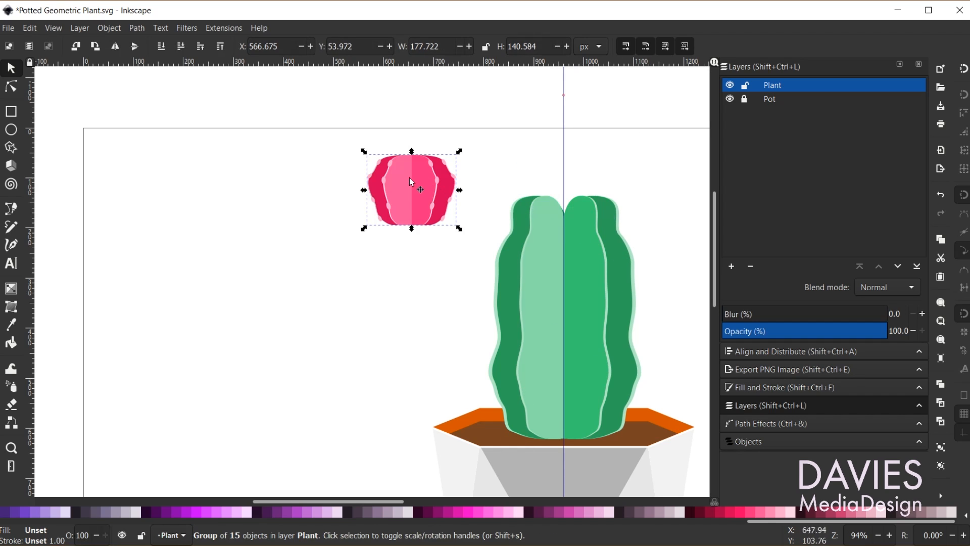
{"action": "key", "text": "ctrl+z"}
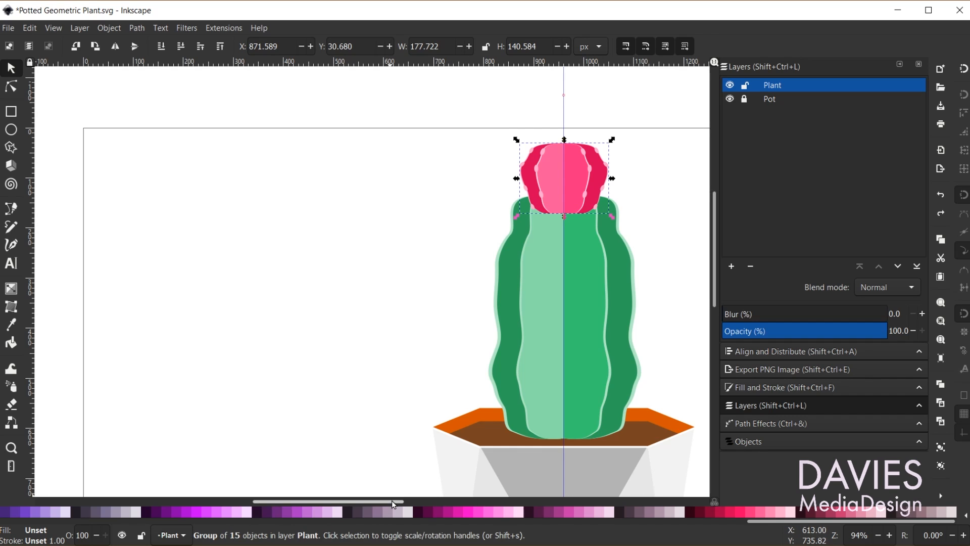
Draw a star about 62 px wide on the cactus's upper right inner ridge with 5 corners and a spoke ratio of 0.175
{"action": "left_click_drag", "start_coordinate": [392, 500], "coordinate": [438, 501]}
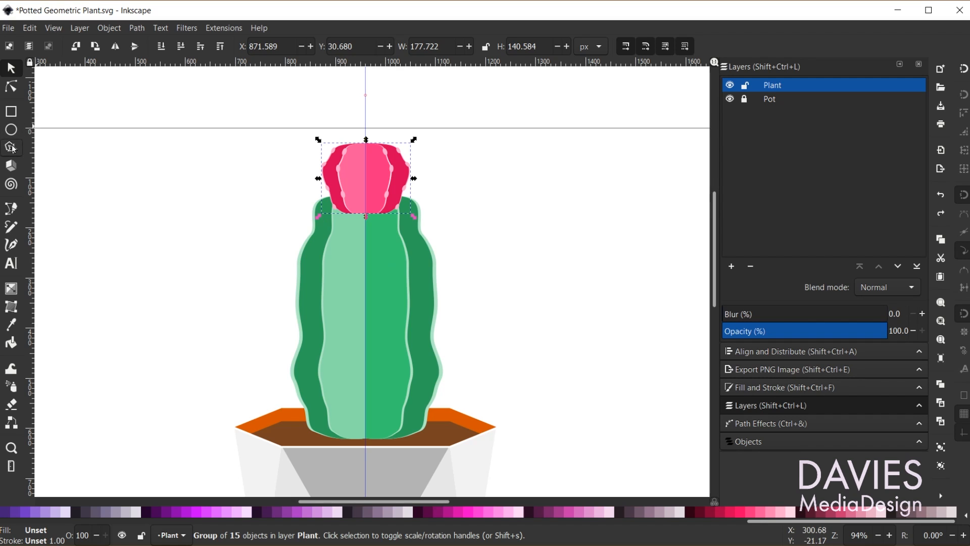
{"action": "left_click", "coordinate": [12, 148]}
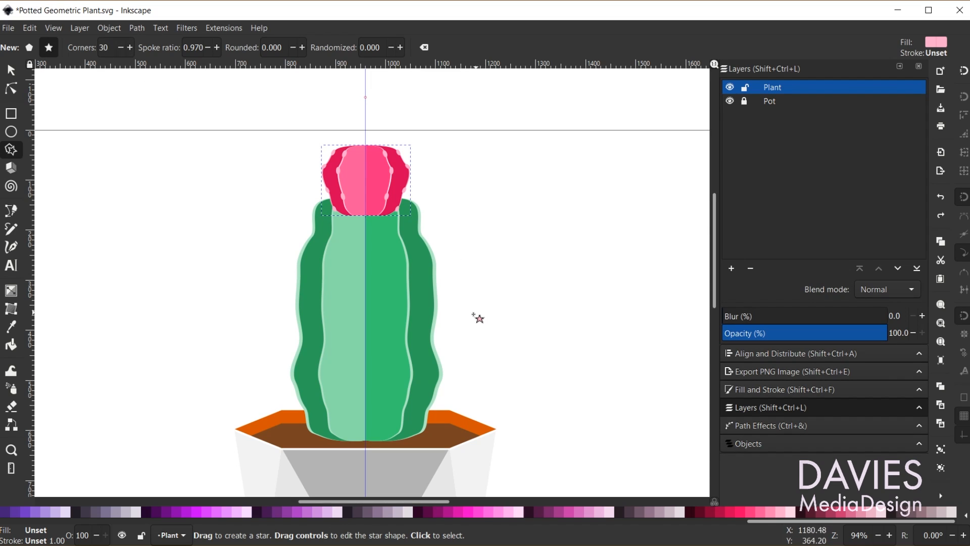
{"action": "left_click_drag", "start_coordinate": [405, 256], "coordinate": [422, 272]}
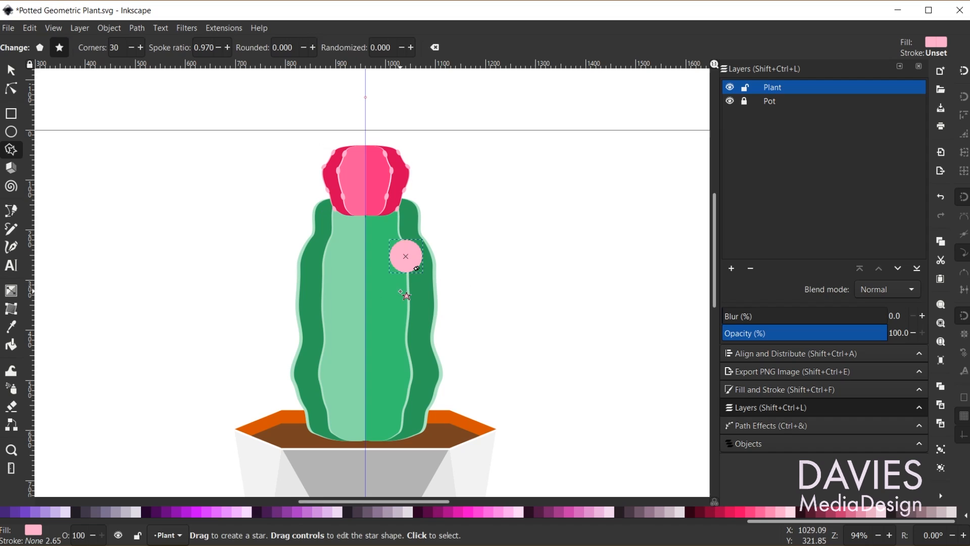
{"action": "double_click", "coordinate": [120, 46]}
{"action": "type", "text": "5"}
{"action": "left_click", "coordinate": [208, 44]}
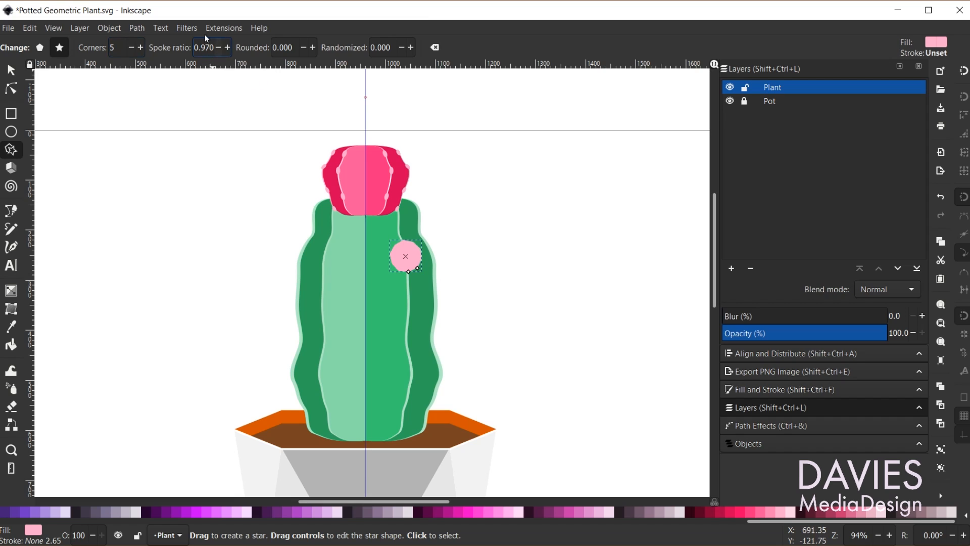
{"action": "left_click_drag", "start_coordinate": [205, 48], "coordinate": [238, 55]}
{"action": "type", "text": "175"}
{"action": "key", "text": "Tab"}
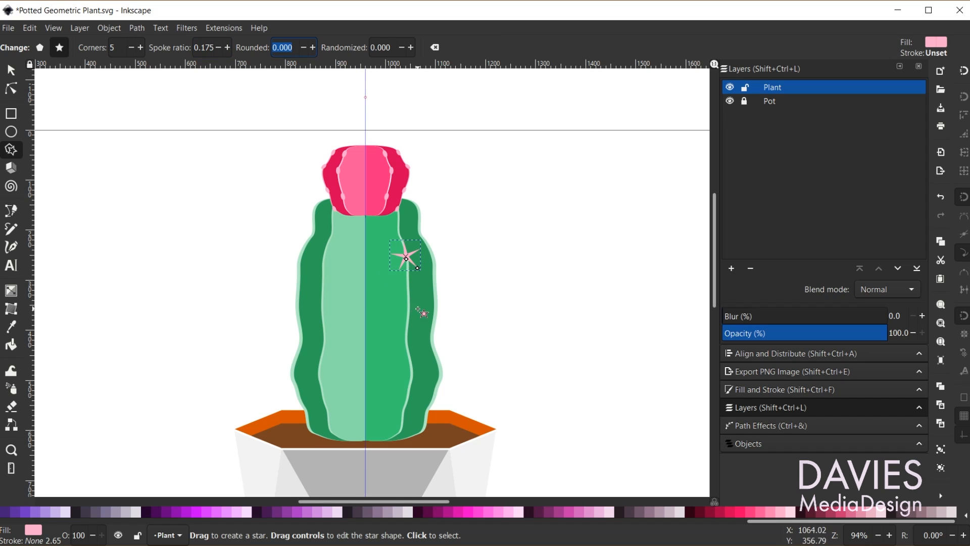
Scale the star down proportionally to about 48 px wide
{"action": "left_click", "coordinate": [11, 69]}
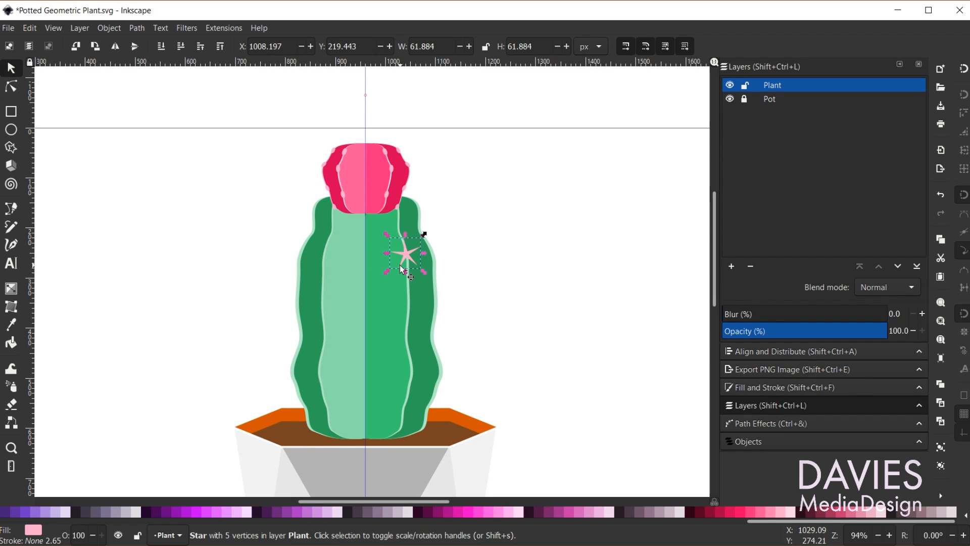
{"action": "scroll", "coordinate": [398, 266], "scroll_direction": "up", "scroll_amount": 3}
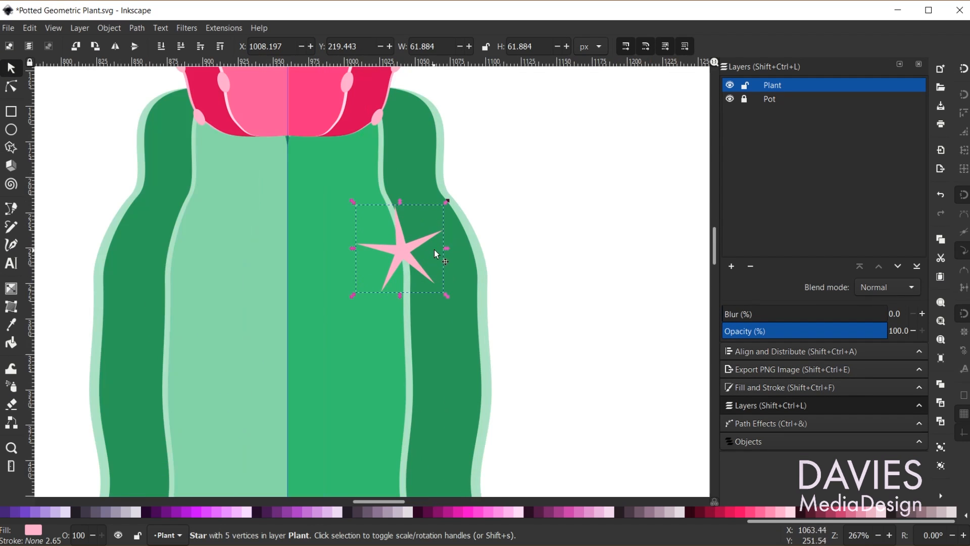
{"action": "scroll", "coordinate": [426, 286], "scroll_direction": "down", "scroll_amount": 2}
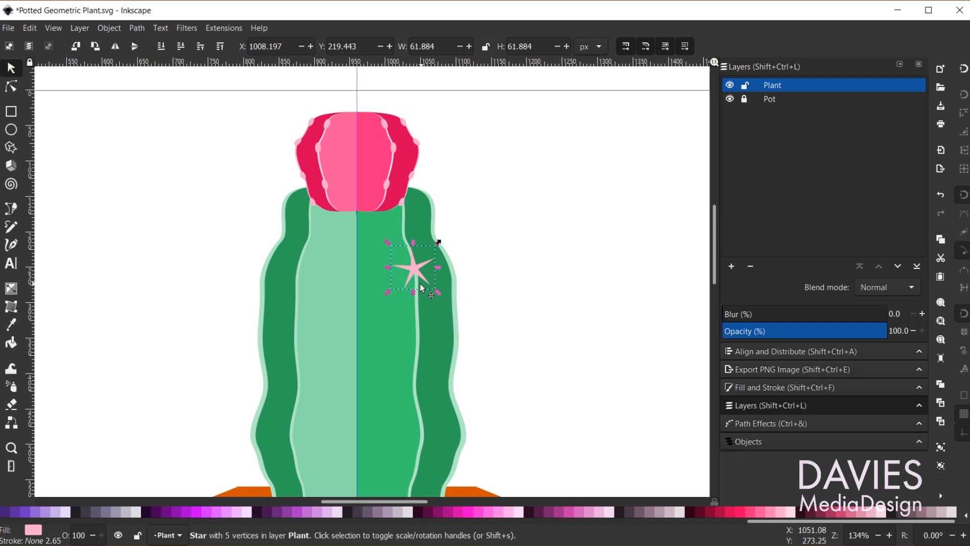
{"action": "mouse_move", "coordinate": [439, 292]}
{"action": "left_mouse_down"}
{"action": "mouse_move", "coordinate": [422, 274]}
{"action": "mouse_move", "coordinate": [446, 296]}
{"action": "mouse_move", "coordinate": [435, 281]}
{"action": "left_mouse_up"}
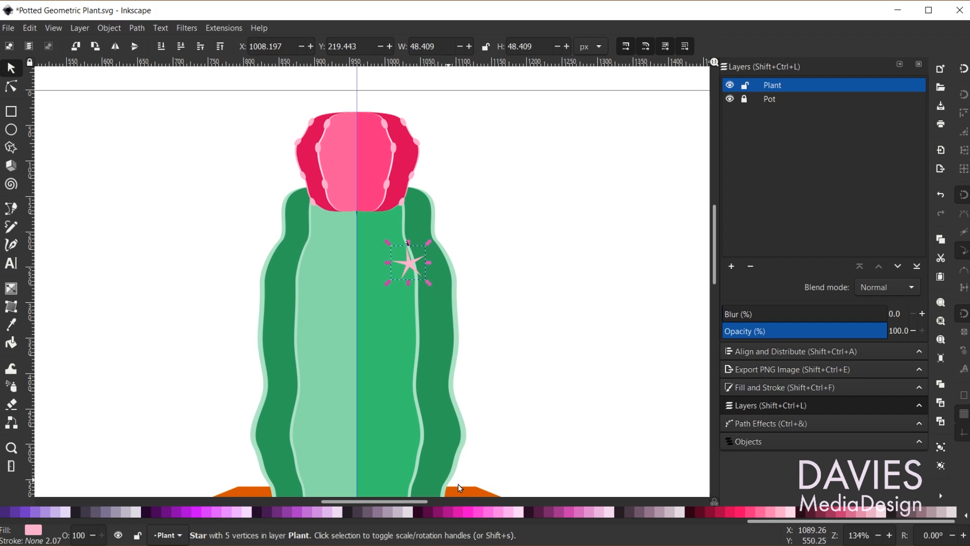
Try green palette fills on the star, including #87DEAA, #D7F4E3 and #5FD38D
{"action": "left_click_drag", "start_coordinate": [795, 522], "coordinate": [408, 543]}
{"action": "left_click", "coordinate": [436, 513]}
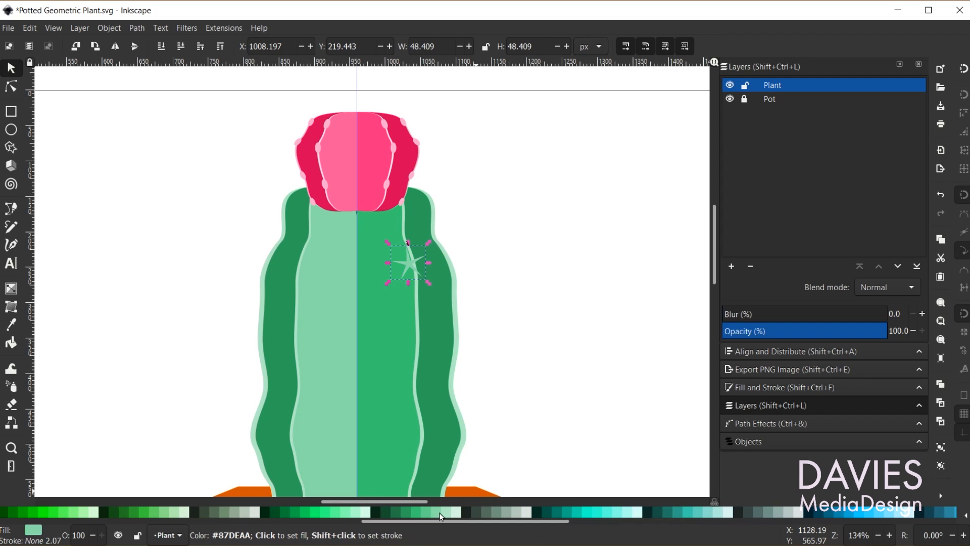
{"action": "left_click", "coordinate": [446, 511]}
{"action": "left_click", "coordinate": [453, 511]}
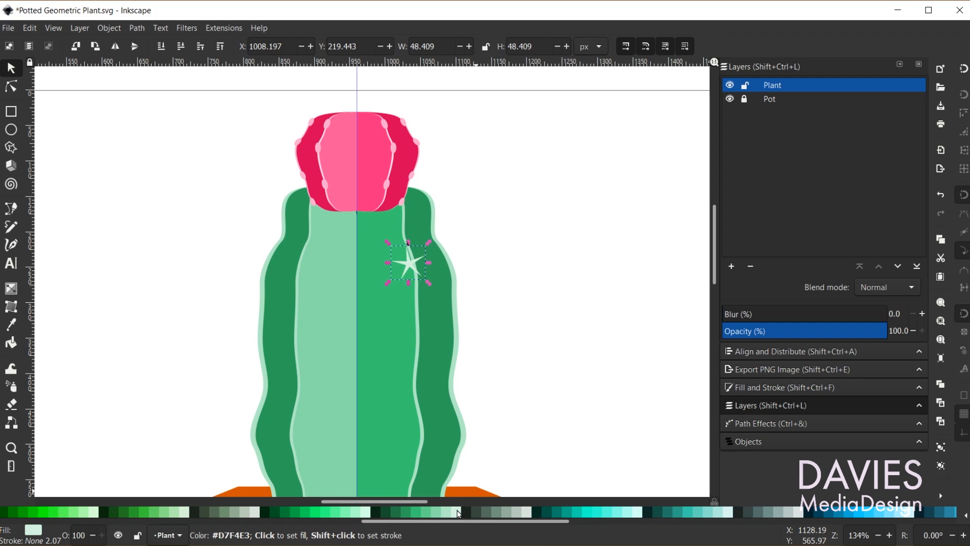
{"action": "left_click", "coordinate": [424, 513]}
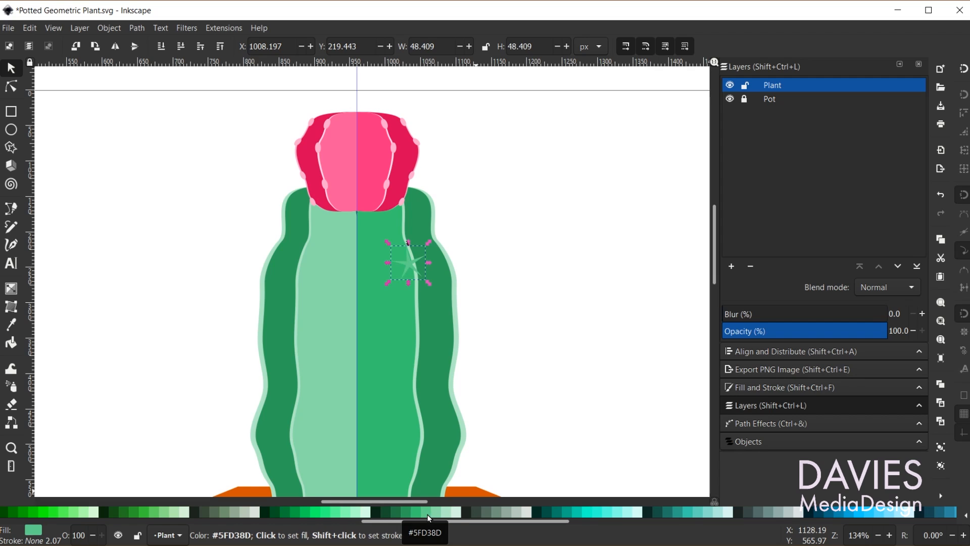
Set the star's fill to a pale yellow-green with hue 86, saturation 48 and lightness 85
{"action": "left_click", "coordinate": [34, 534]}
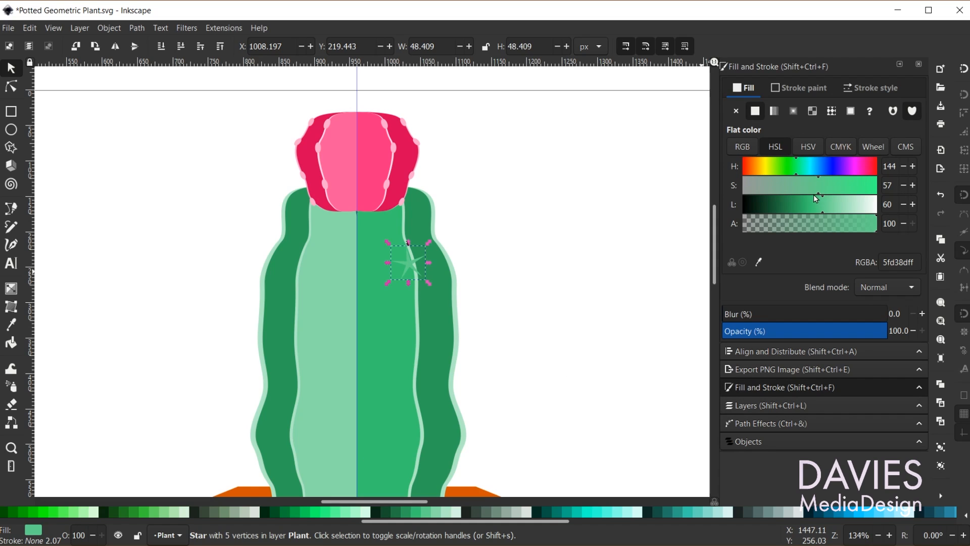
{"action": "left_click_drag", "start_coordinate": [796, 176], "coordinate": [778, 178]}
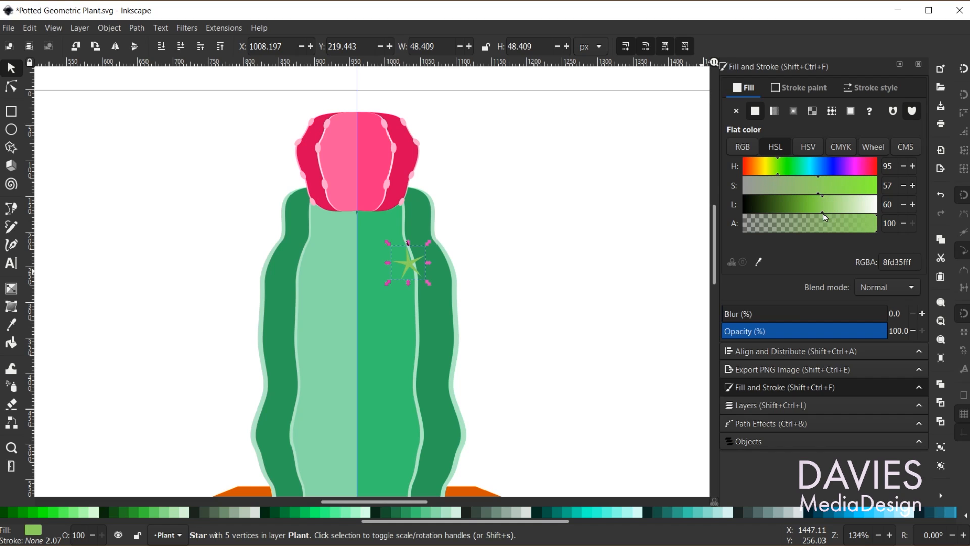
{"action": "left_click_drag", "start_coordinate": [822, 210], "coordinate": [856, 211]}
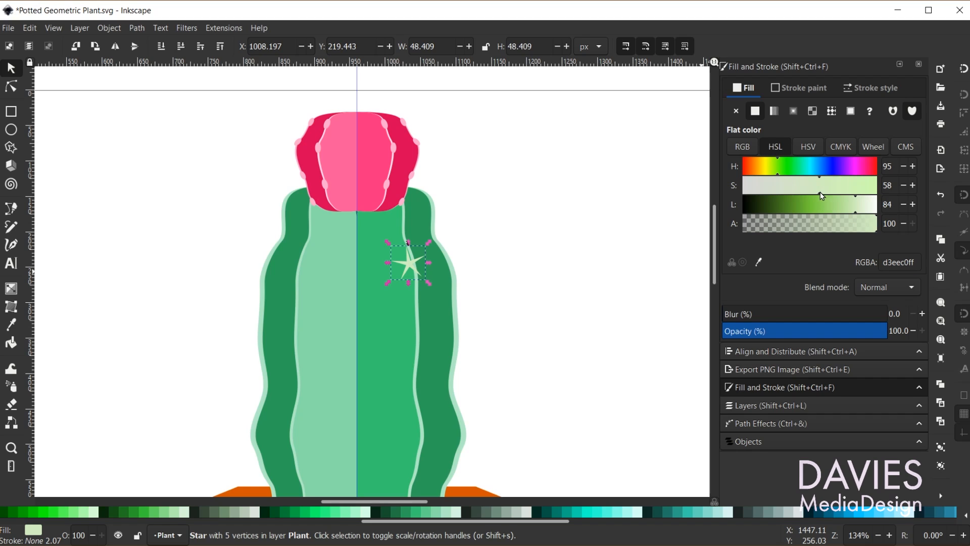
{"action": "left_click_drag", "start_coordinate": [820, 194], "coordinate": [774, 175]}
{"action": "mouse_move", "coordinate": [855, 211]}
{"action": "left_mouse_down"}
{"action": "mouse_move", "coordinate": [834, 211]}
{"action": "mouse_move", "coordinate": [869, 211]}
{"action": "mouse_move", "coordinate": [857, 210]}
{"action": "left_mouse_up"}
{"action": "scroll", "coordinate": [407, 344], "scroll_direction": "down", "scroll_amount": 2}
{"action": "scroll", "coordinate": [402, 347], "scroll_direction": "up", "scroll_amount": 2}
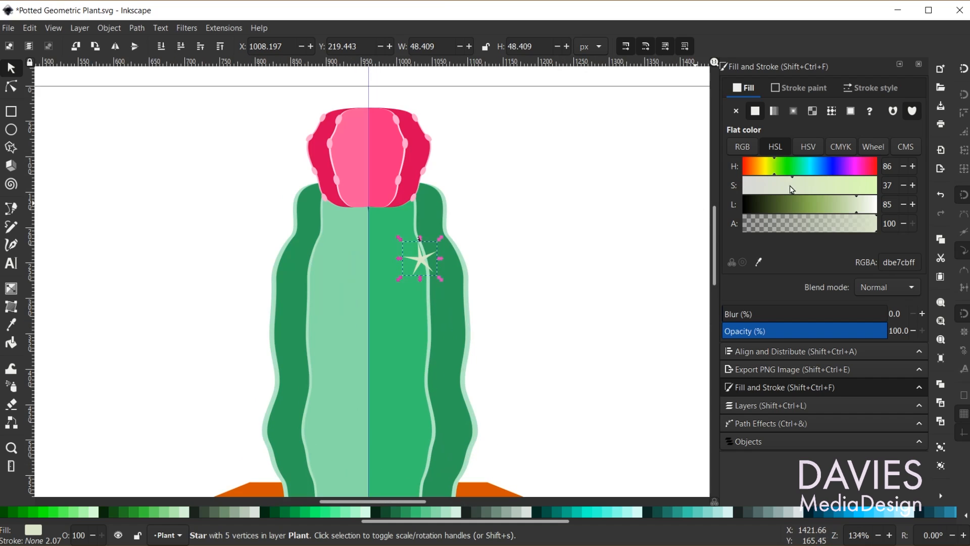
{"action": "mouse_move", "coordinate": [793, 195]}
{"action": "left_mouse_down"}
{"action": "mouse_move", "coordinate": [821, 194]}
{"action": "mouse_move", "coordinate": [808, 193]}
{"action": "left_mouse_up"}
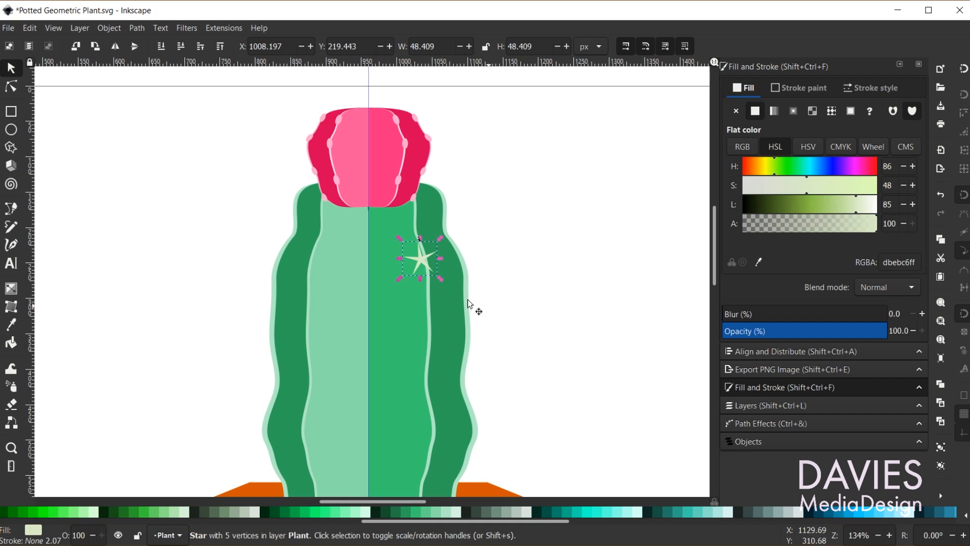
Centre the star on the cactus's right inner ridge line and space three duplicates down the line to the base
{"action": "left_click_drag", "start_coordinate": [424, 260], "coordinate": [435, 428]}
{"action": "left_click", "coordinate": [423, 259]}
{"action": "key", "text": "ctrl+d"}
{"action": "key", "text": "ctrl+d"}
{"action": "scroll", "coordinate": [474, 378], "scroll_direction": "down", "scroll_amount": 4}
{"action": "key", "text": "ctrl+d"}
{"action": "left_click_drag", "start_coordinate": [437, 341], "coordinate": [426, 411]}
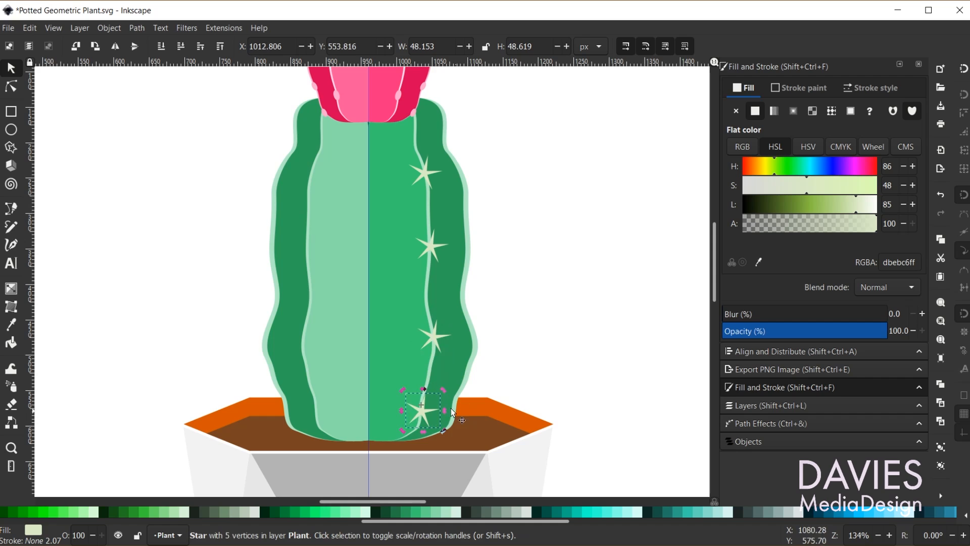
Group the four stars on the cactus's right inner ridge line
{"action": "left_click", "coordinate": [434, 341], "text": "shift"}
{"action": "left_click", "coordinate": [432, 245], "text": "shift"}
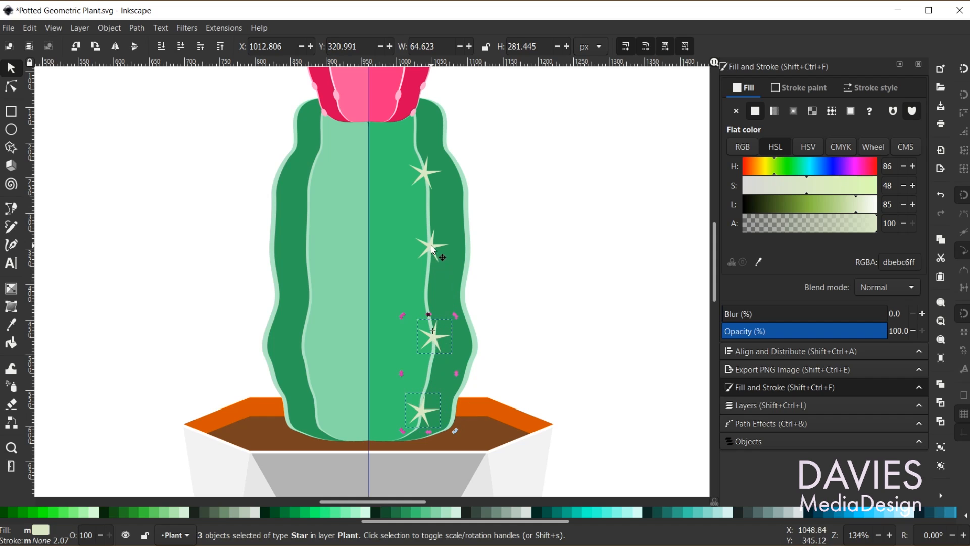
{"action": "left_click", "coordinate": [426, 169], "text": "shift"}
{"action": "key", "text": "ctrl+g"}
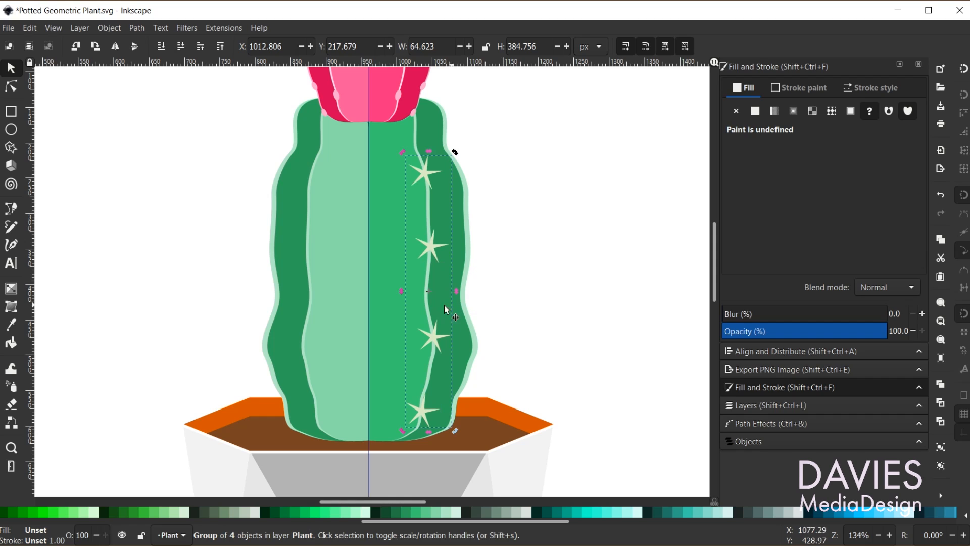
Duplicate the star group and mirror the copy horizontally across the centre guide onto the left inner ridge line
{"action": "left_click_drag", "start_coordinate": [429, 292], "coordinate": [369, 298]}
{"action": "key", "text": "ctrl+d"}
{"action": "key", "text": "h"}
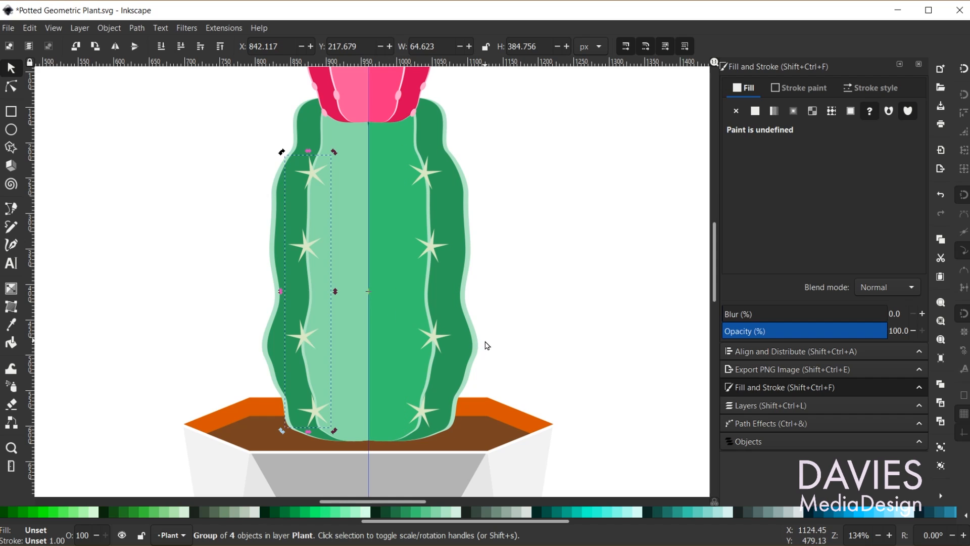
Place a duplicate of the right inner star group along the cactus's right outer edge and ungroup the copy
{"action": "left_click", "coordinate": [431, 172]}
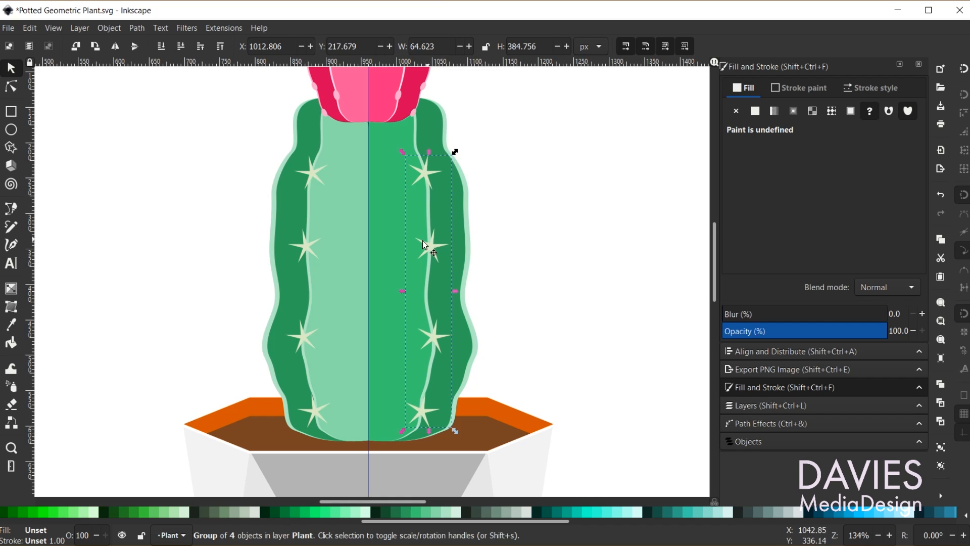
{"action": "left_click_drag", "start_coordinate": [431, 247], "coordinate": [471, 257]}
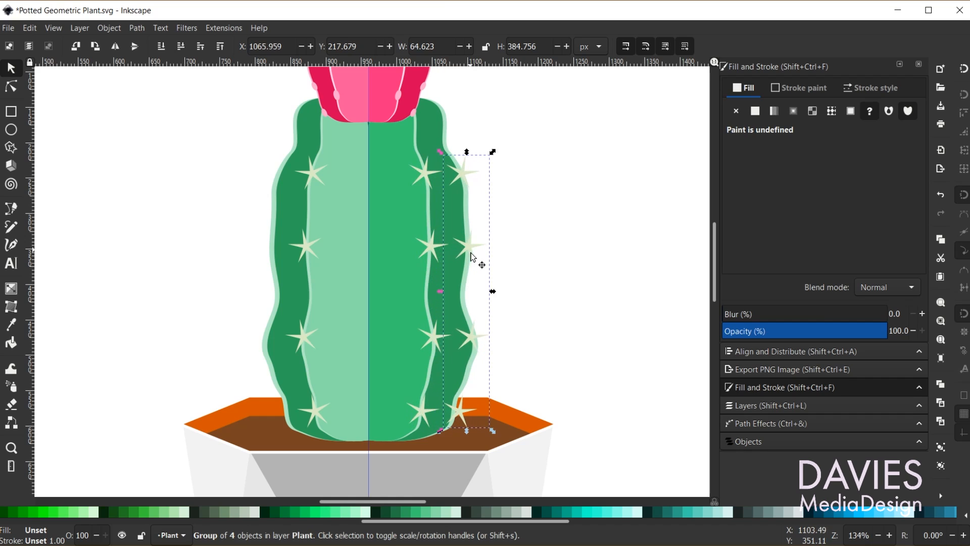
{"action": "key", "text": "ctrl+shift+g"}
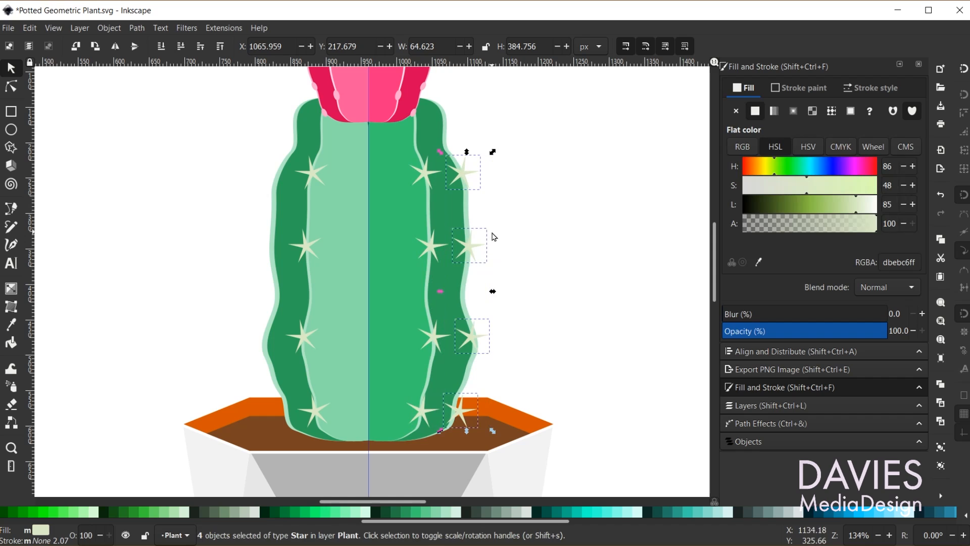
{"action": "left_click", "coordinate": [532, 201]}
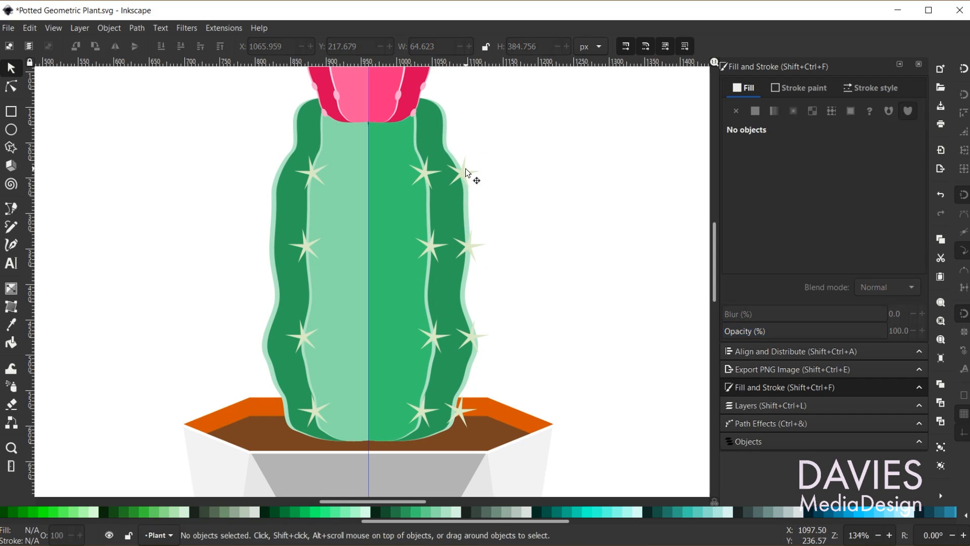
Space the ungrouped stars down the cactus's right outer edge and add a duplicate to make five
{"action": "left_click_drag", "start_coordinate": [453, 166], "coordinate": [446, 138]}
{"action": "left_click_drag", "start_coordinate": [468, 247], "coordinate": [466, 202]}
{"action": "left_click_drag", "start_coordinate": [469, 328], "coordinate": [474, 251]}
{"action": "mouse_move", "coordinate": [464, 408]}
{"action": "left_mouse_down"}
{"action": "mouse_move", "coordinate": [478, 343]}
{"action": "mouse_move", "coordinate": [456, 404]}
{"action": "left_mouse_up"}
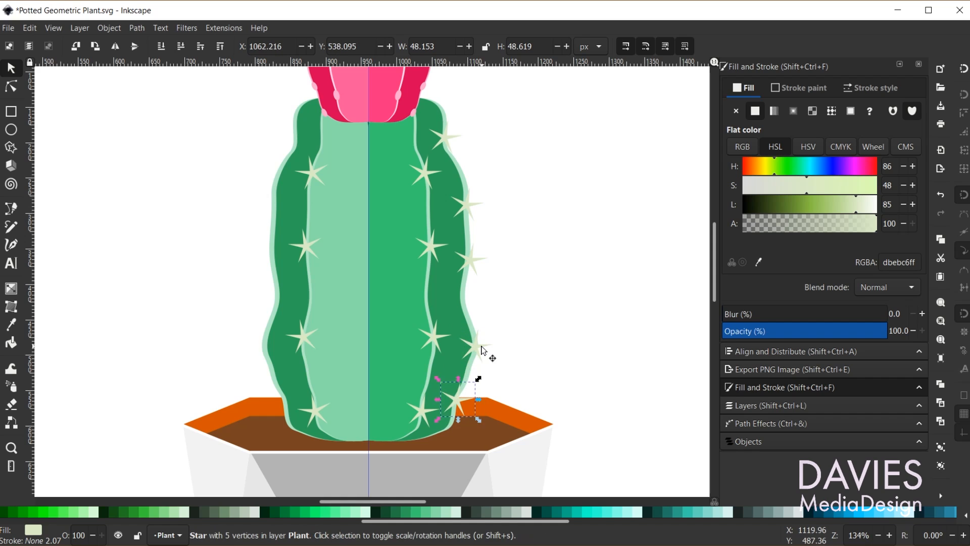
Group the five stars on the cactus's right outer edge
{"action": "left_click", "coordinate": [479, 351], "text": "shift"}
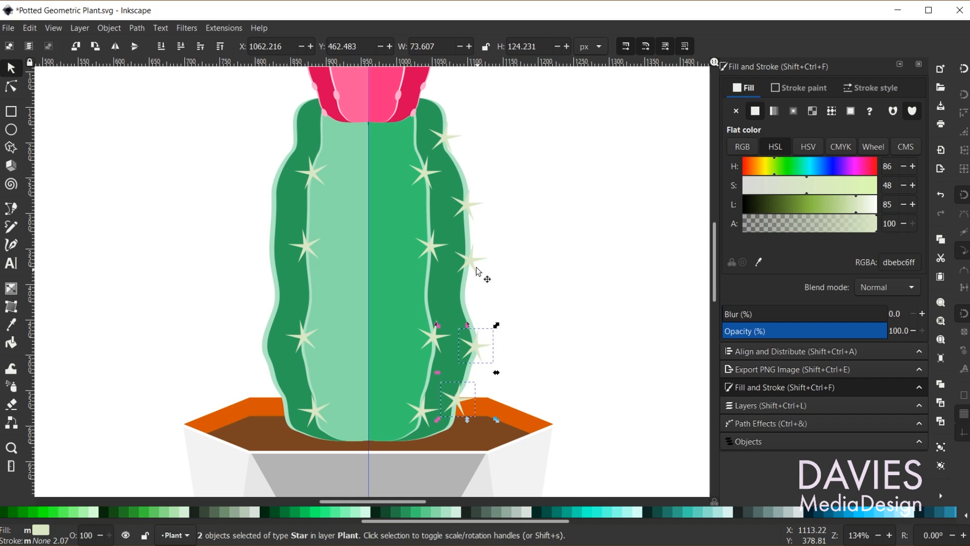
{"action": "left_click", "coordinate": [470, 208], "text": "shift"}
{"action": "left_click", "coordinate": [444, 140], "text": "shift"}
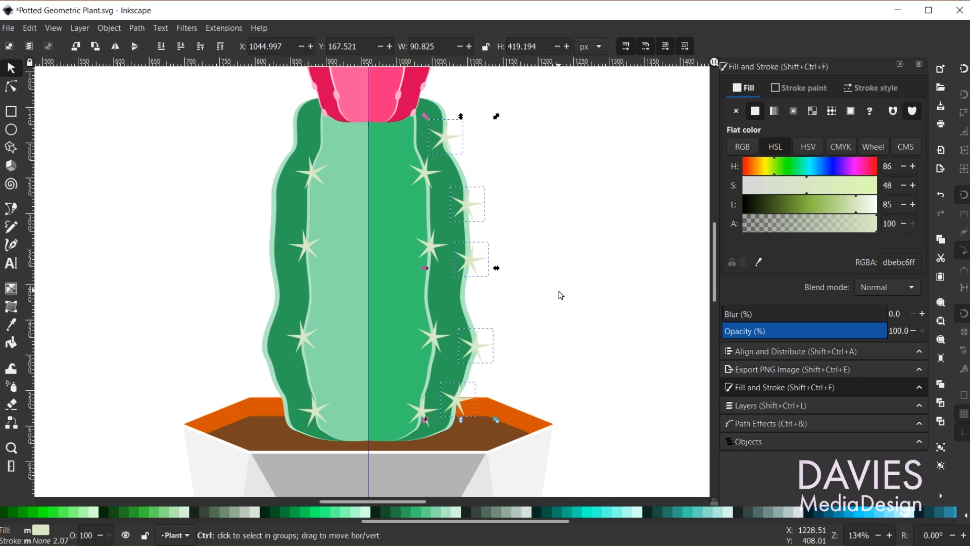
{"action": "key", "text": "ctrl+g"}
{"action": "key", "text": "ctrl"}
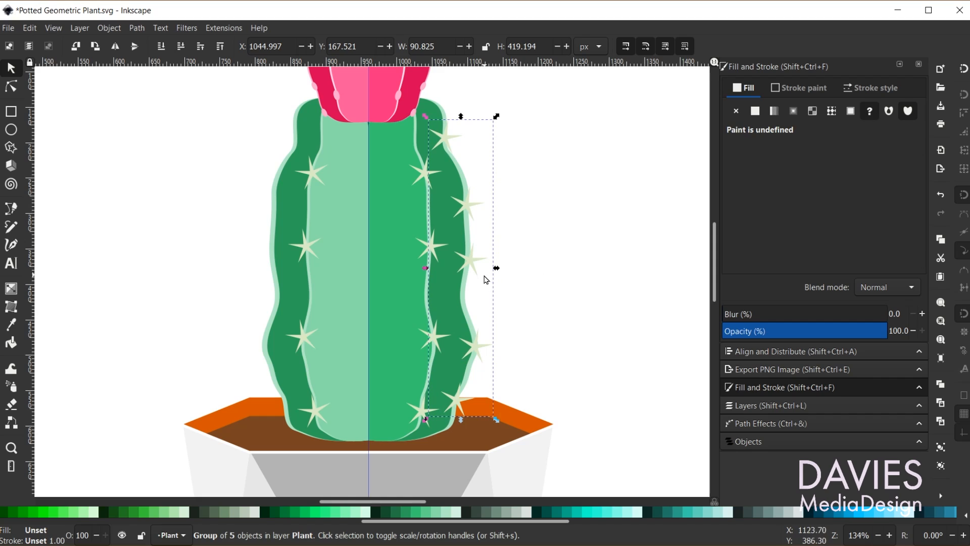
Duplicate the five-star group, mirror the copy horizontally across the centre guide, and align it with the cactus's left outer edge
{"action": "left_click", "coordinate": [473, 263]}
{"action": "mouse_move", "coordinate": [465, 294]}
{"action": "left_mouse_down"}
{"action": "mouse_move", "coordinate": [450, 271]}
{"action": "mouse_move", "coordinate": [371, 279]}
{"action": "left_mouse_up"}
{"action": "key", "text": "h"}
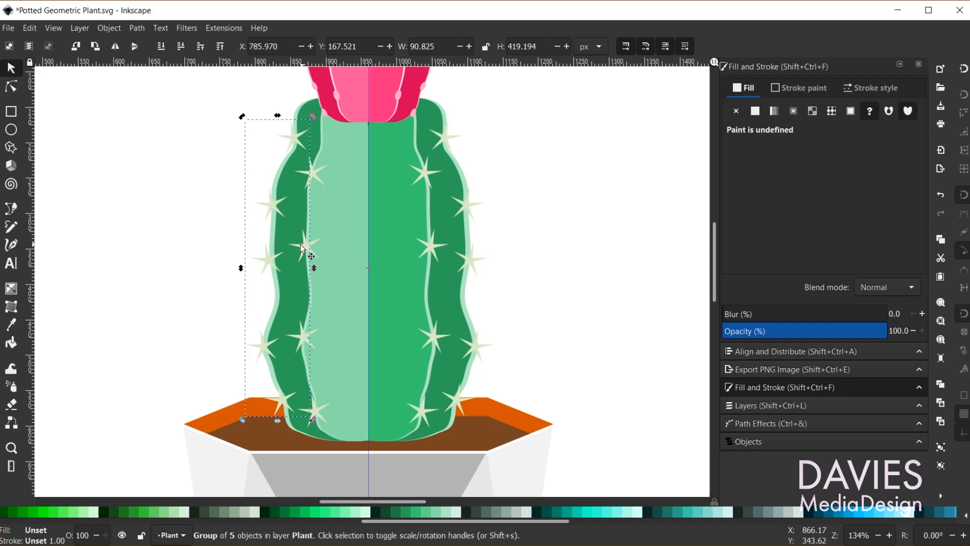
{"action": "left_click_drag", "start_coordinate": [270, 260], "coordinate": [273, 259]}
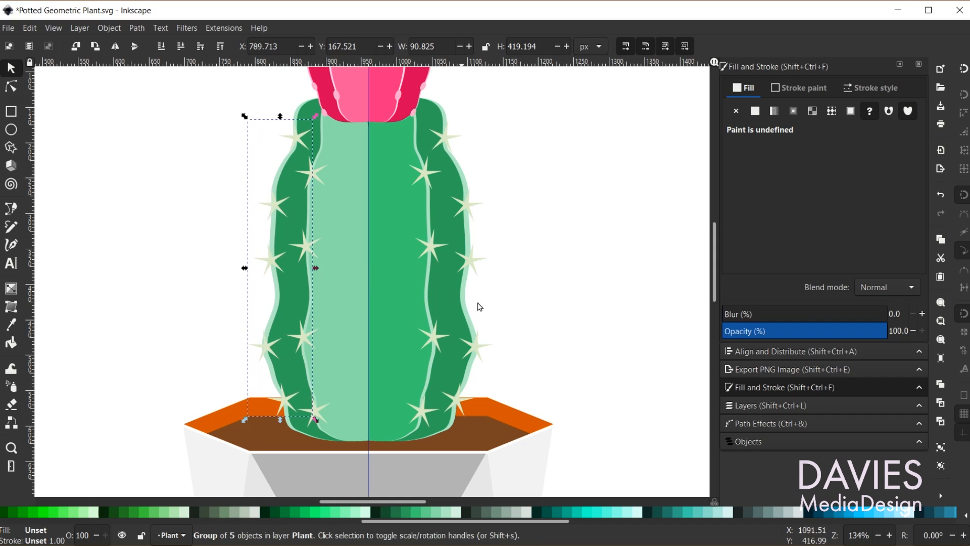
{"action": "left_click", "coordinate": [590, 318]}
Lower the pink flower group behind the cactus's green shapes and move it up about 12 px
{"action": "scroll", "coordinate": [194, 369], "scroll_direction": "down", "scroll_amount": 2}
{"action": "scroll", "coordinate": [167, 405], "scroll_direction": "down", "scroll_amount": 5}
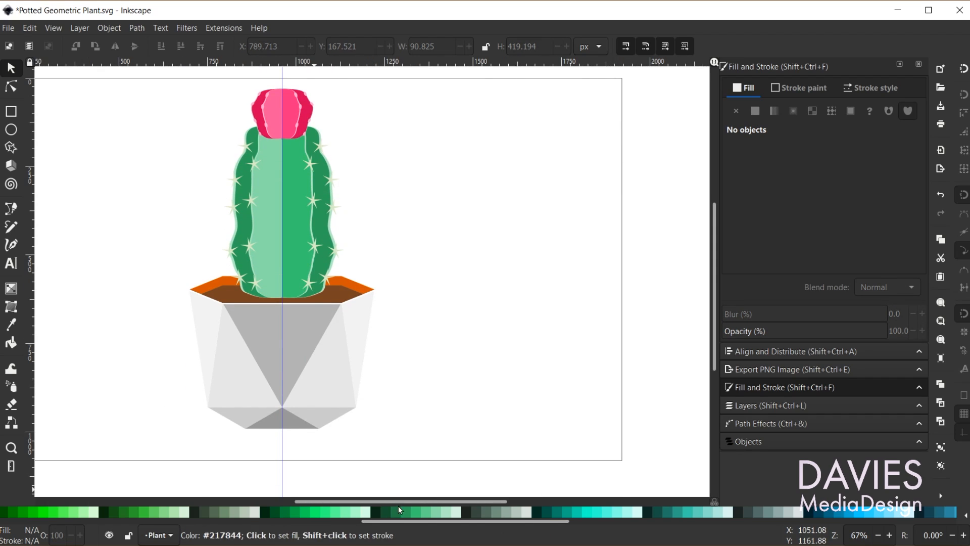
{"action": "left_click_drag", "start_coordinate": [397, 501], "coordinate": [357, 501]}
{"action": "scroll", "coordinate": [479, 417], "scroll_direction": "up", "scroll_amount": 1}
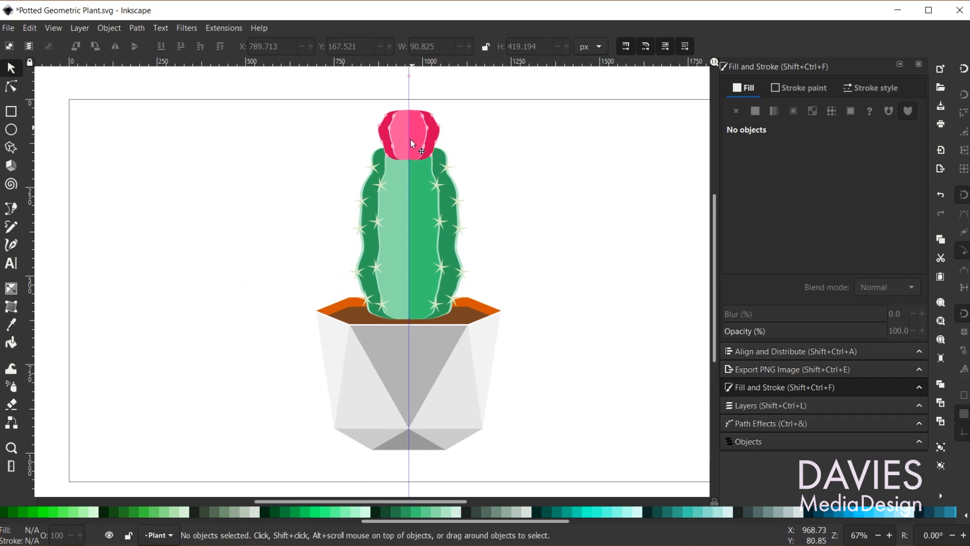
{"action": "left_click_drag", "start_coordinate": [371, 106], "coordinate": [454, 169]}
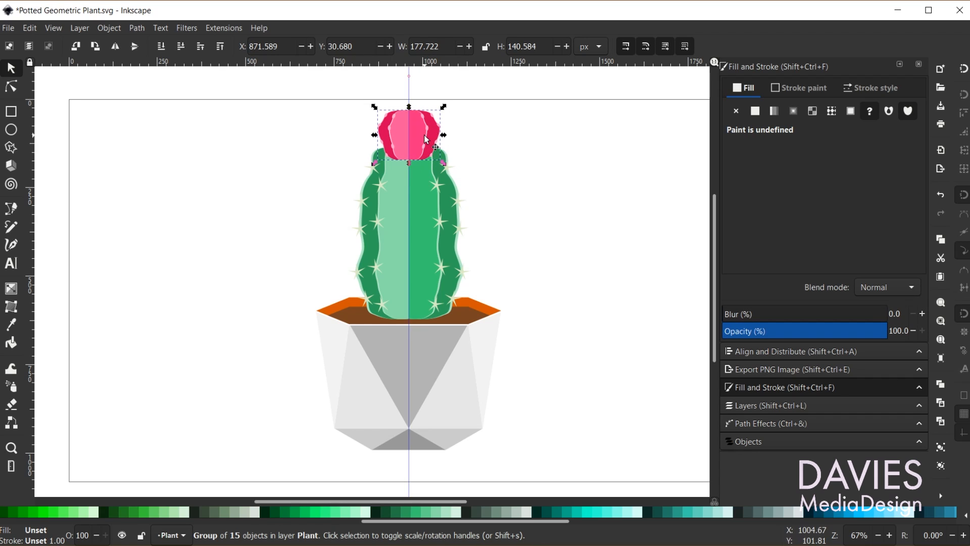
{"action": "left_click", "coordinate": [183, 48]}
{"action": "left_click", "coordinate": [183, 48]}
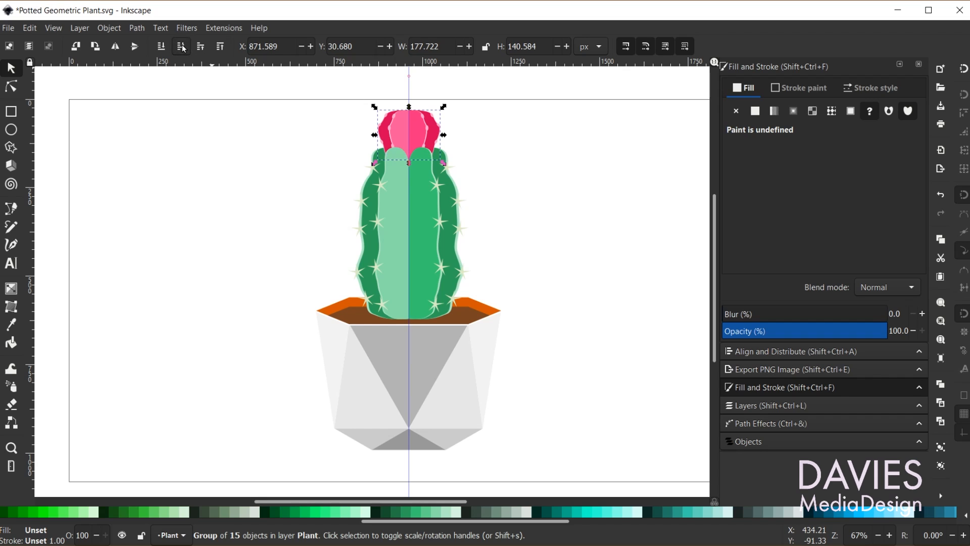
{"action": "left_click", "coordinate": [183, 48]}
{"action": "left_click", "coordinate": [183, 49]}
{"action": "left_click", "coordinate": [184, 49]}
{"action": "scroll", "coordinate": [440, 133], "scroll_direction": "up", "scroll_amount": 2, "text": "ctrl"}
{"action": "mouse_move", "coordinate": [389, 136]}
{"action": "left_mouse_down"}
{"action": "mouse_move", "coordinate": [390, 123]}
{"action": "mouse_move", "coordinate": [392, 131]}
{"action": "left_mouse_up"}
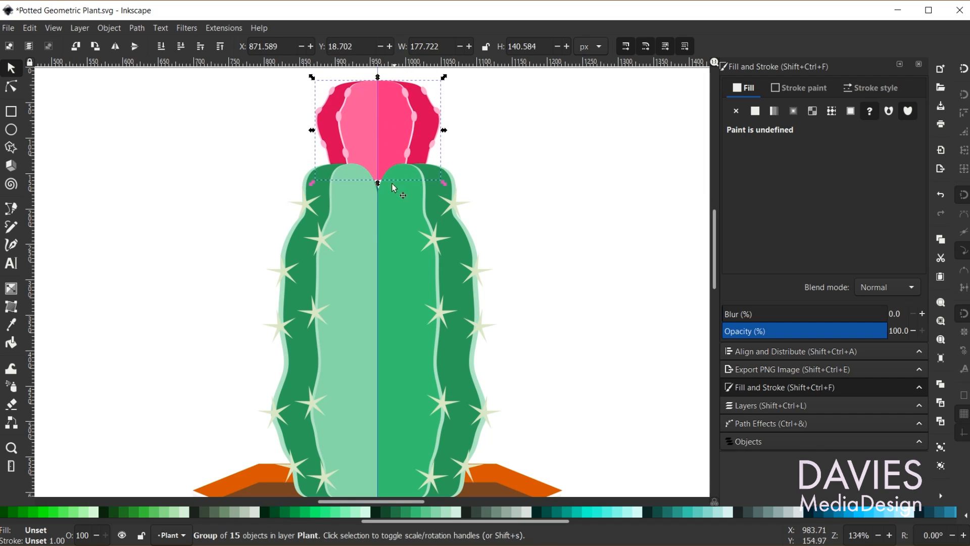
Raise the top centre nodes of both inner cactus halves to about Y 158 px to close the gap below the flower
{"action": "scroll", "coordinate": [395, 187], "scroll_direction": "up", "scroll_amount": 2, "text": "ctrl"}
{"action": "left_click", "coordinate": [323, 192]}
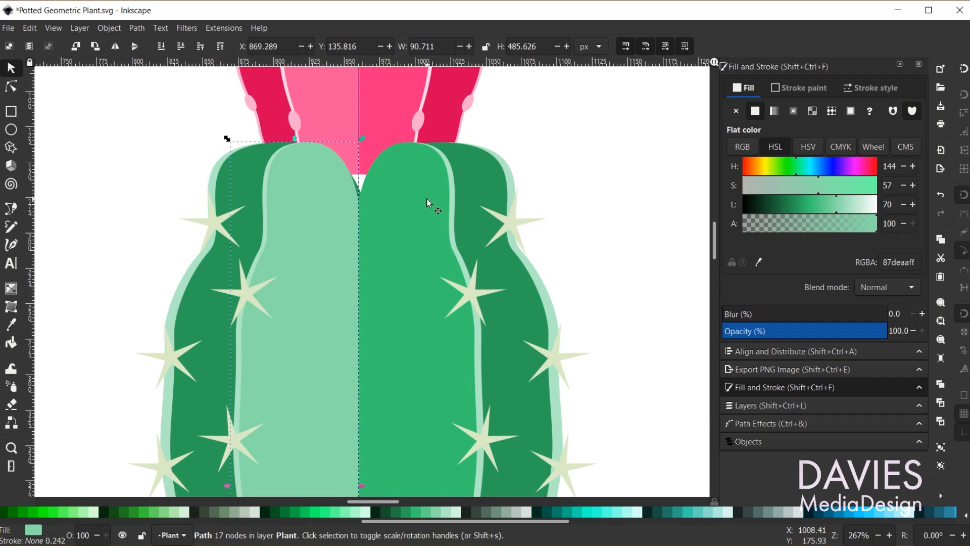
{"action": "left_click", "coordinate": [410, 208], "text": "shift"}
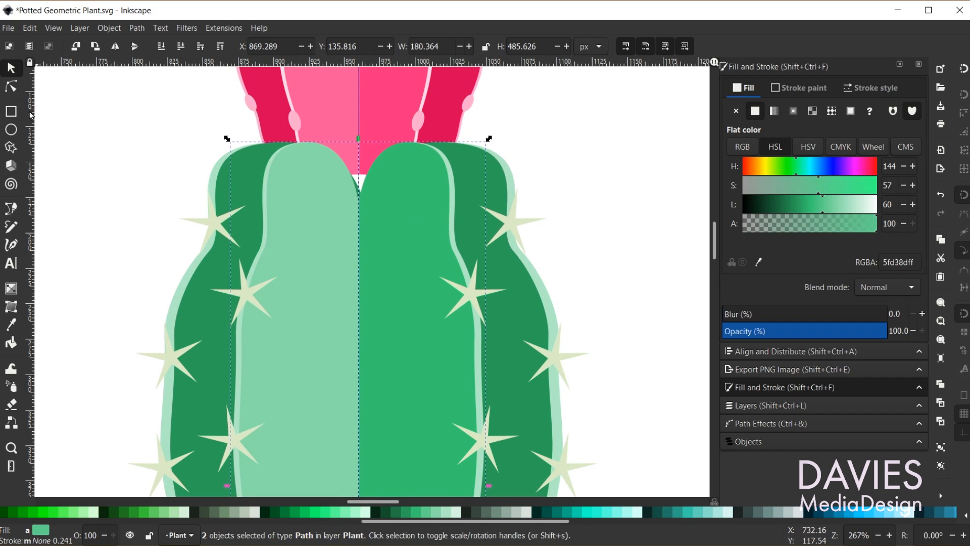
{"action": "left_click", "coordinate": [10, 86]}
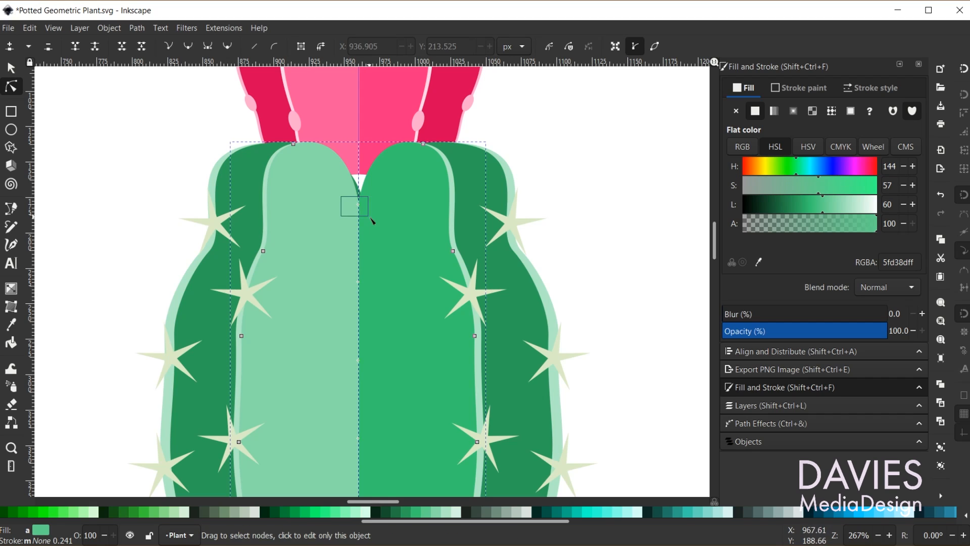
{"action": "left_click_drag", "start_coordinate": [372, 221], "coordinate": [359, 175]}
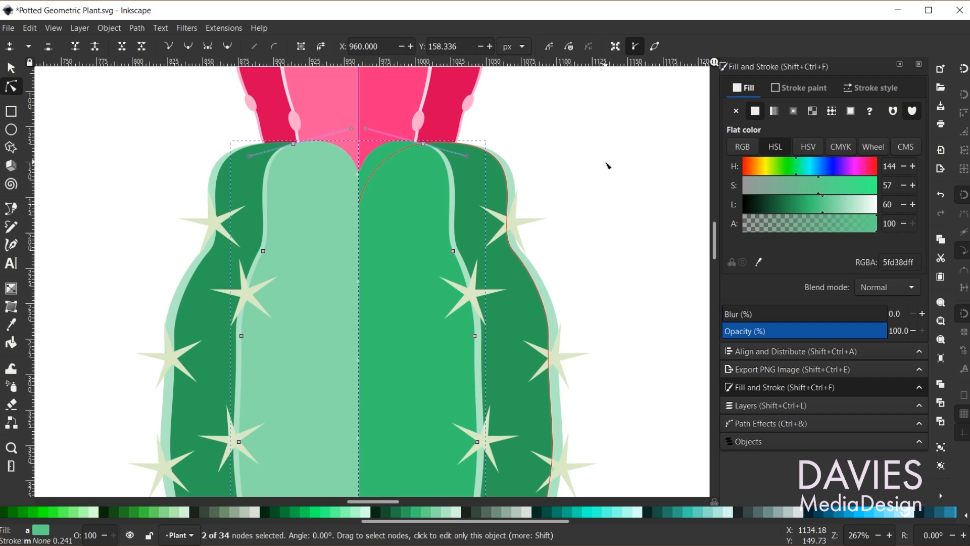
{"action": "left_click", "coordinate": [608, 164]}
{"action": "left_click", "coordinate": [616, 159]}
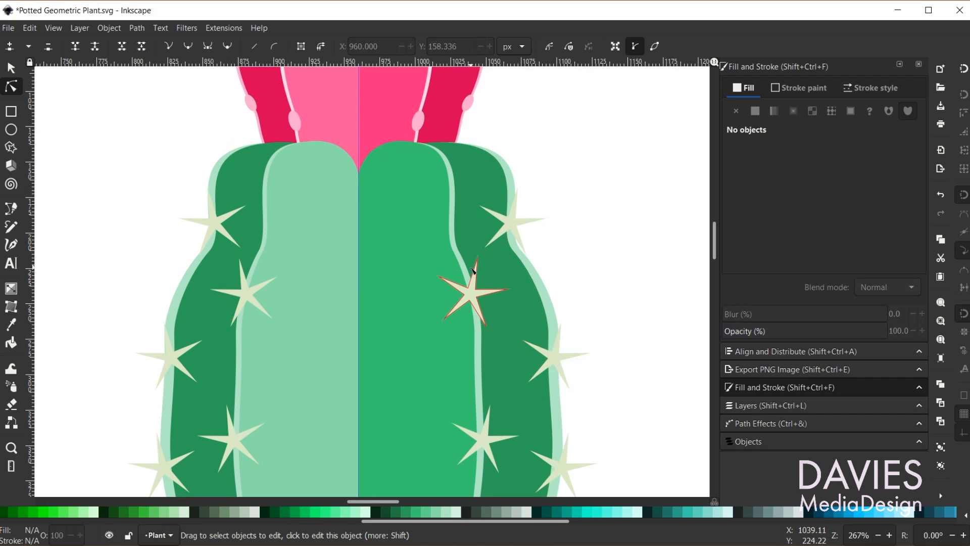
{"action": "scroll", "coordinate": [475, 276], "scroll_direction": "down", "scroll_amount": 3}
{"action": "scroll", "coordinate": [659, 339], "scroll_direction": "down", "scroll_amount": 1}
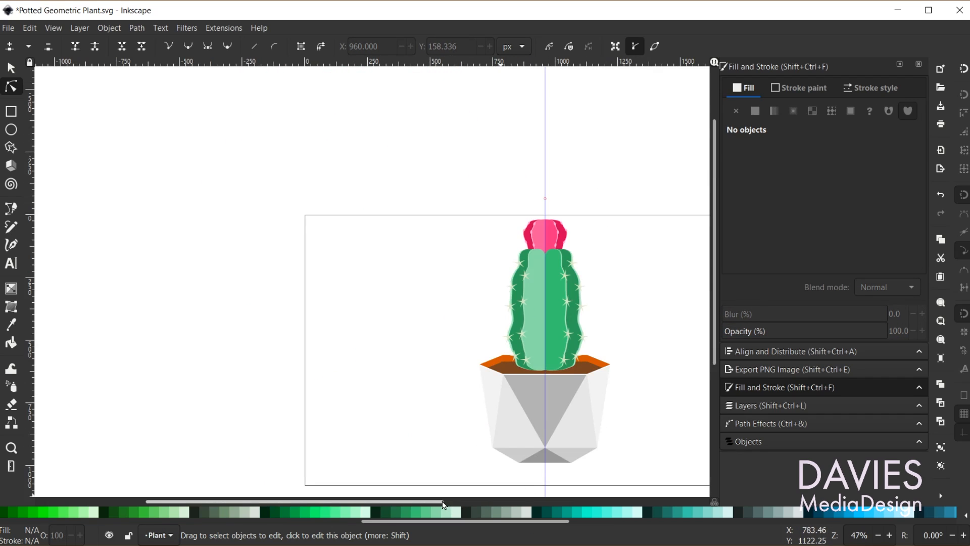
{"action": "scroll", "coordinate": [556, 391], "scroll_direction": "down", "scroll_amount": 1}
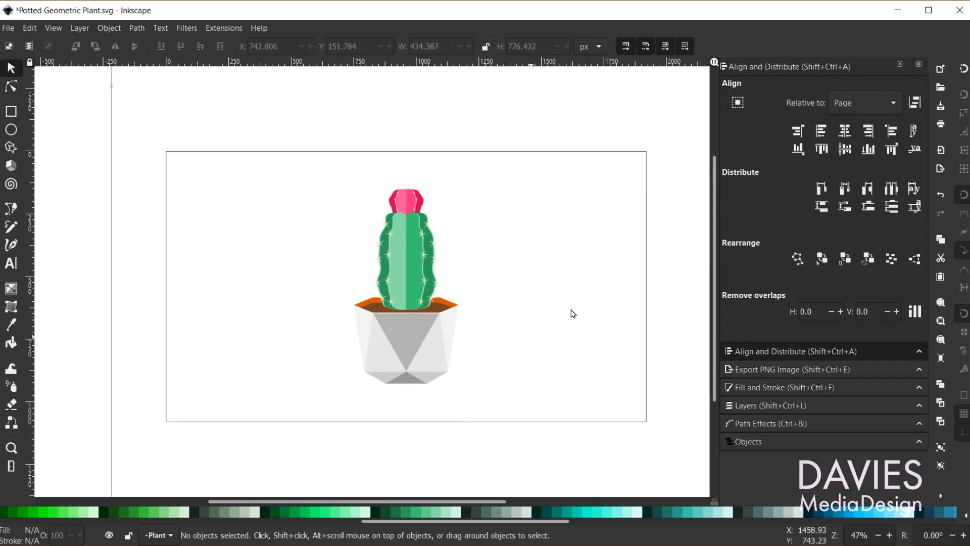